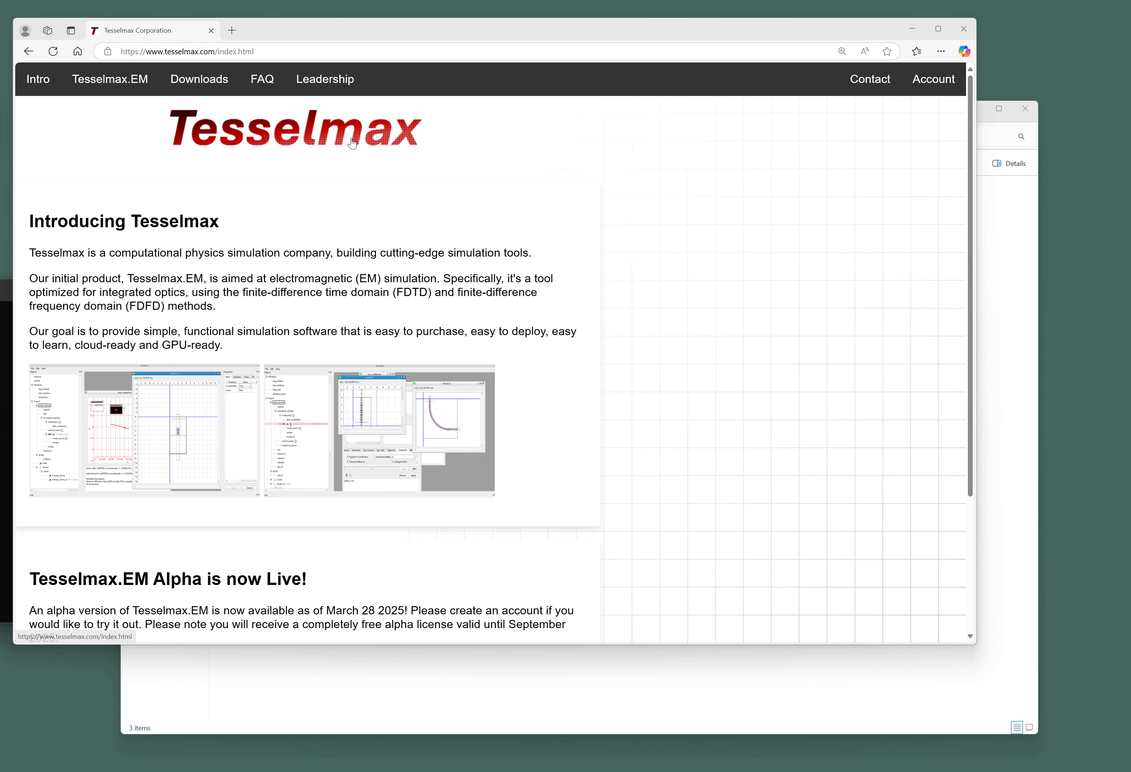
Go from the Tesselmax account page to the Tesselmax.EM downloads folder.
{"action": "left_click", "coordinate": [946, 82]}
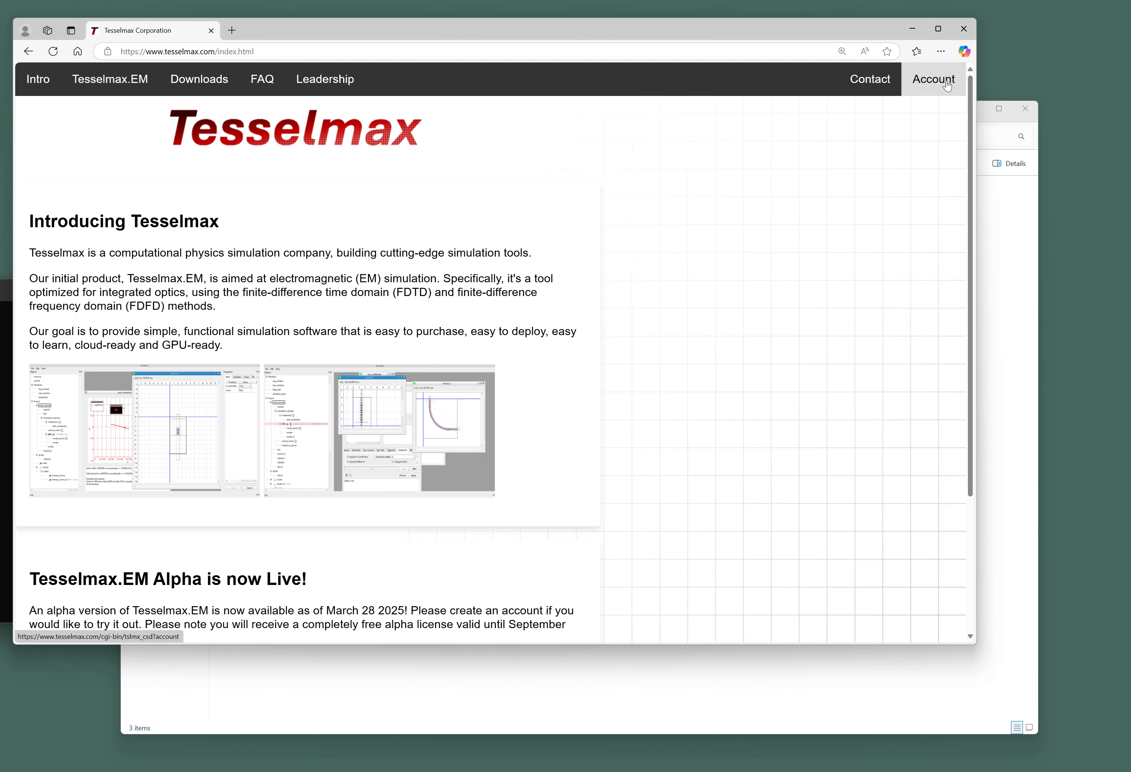
{"action": "left_click", "coordinate": [947, 85]}
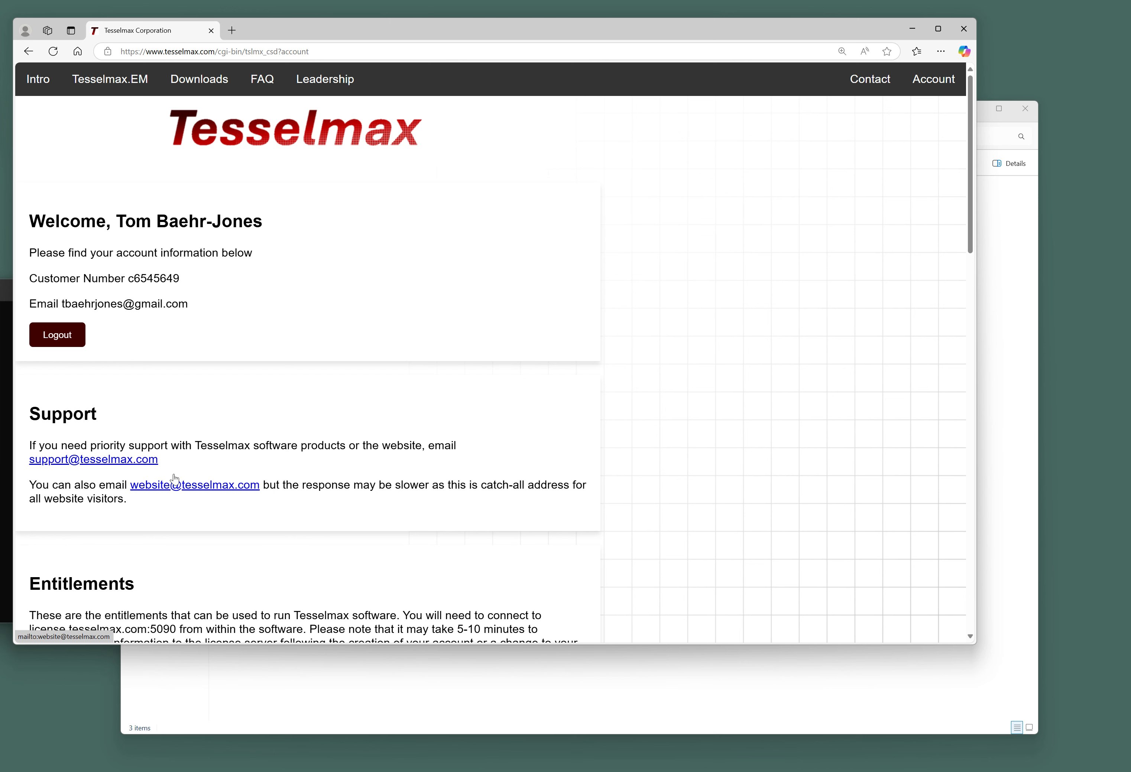
{"action": "left_click", "coordinate": [192, 88]}
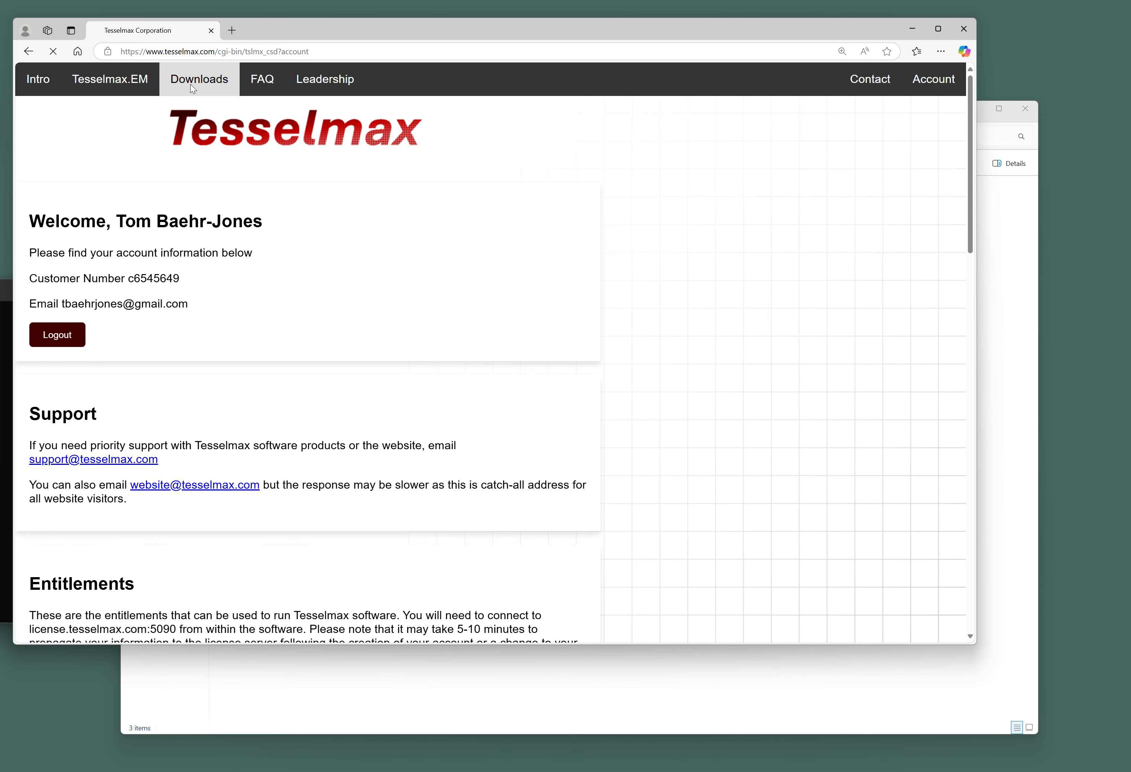
{"action": "left_click", "coordinate": [172, 240]}
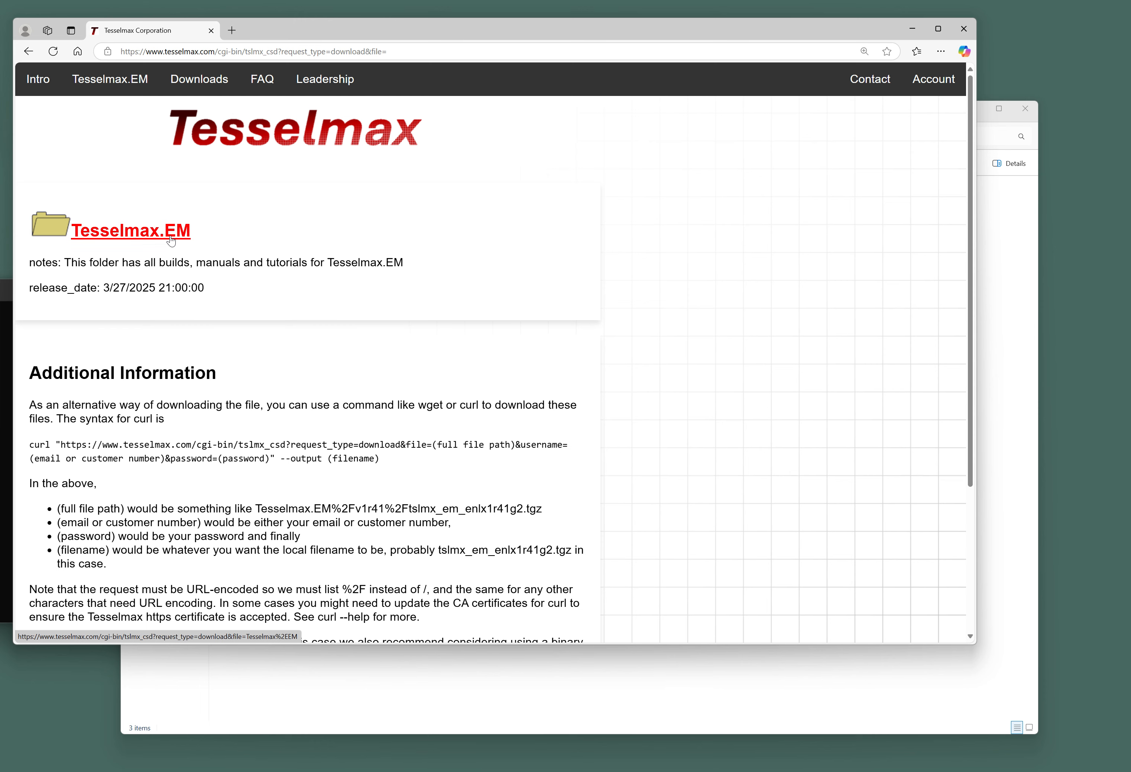
Open the v1r52 release and browse its windows x86_64_cuda builds listing.
{"action": "scroll", "coordinate": [197, 261], "scroll_direction": "down", "scroll_amount": 2}
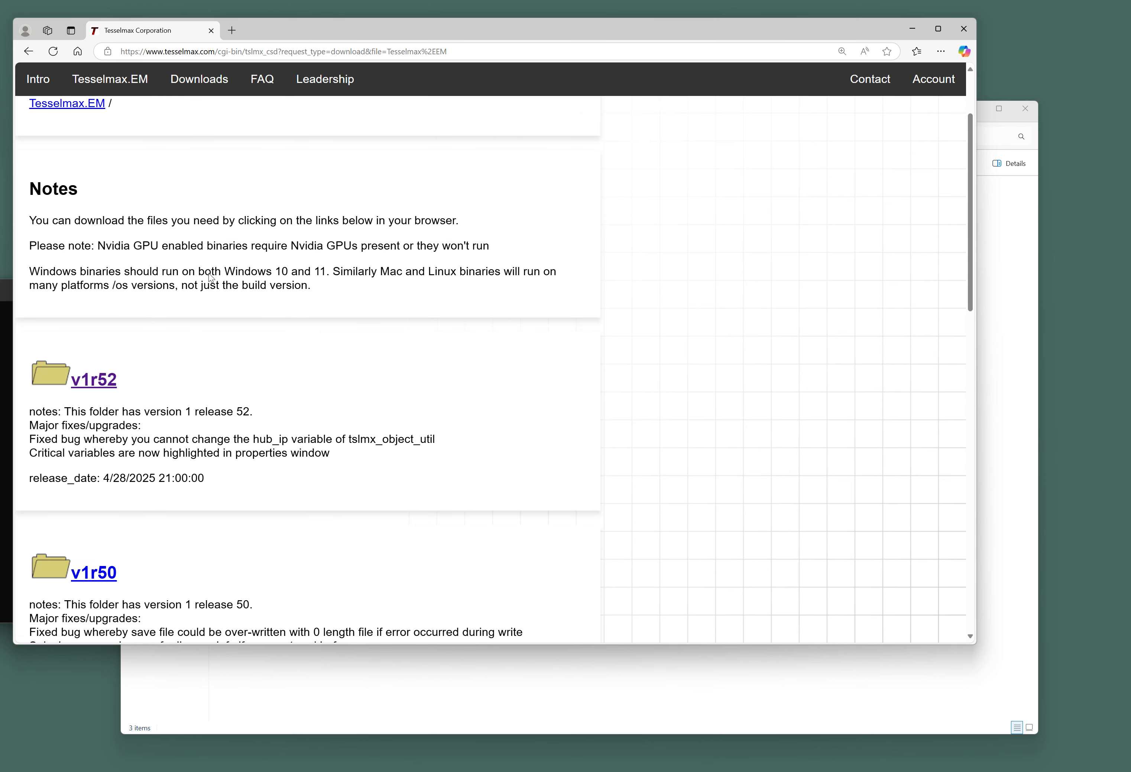
{"action": "left_click", "coordinate": [102, 391]}
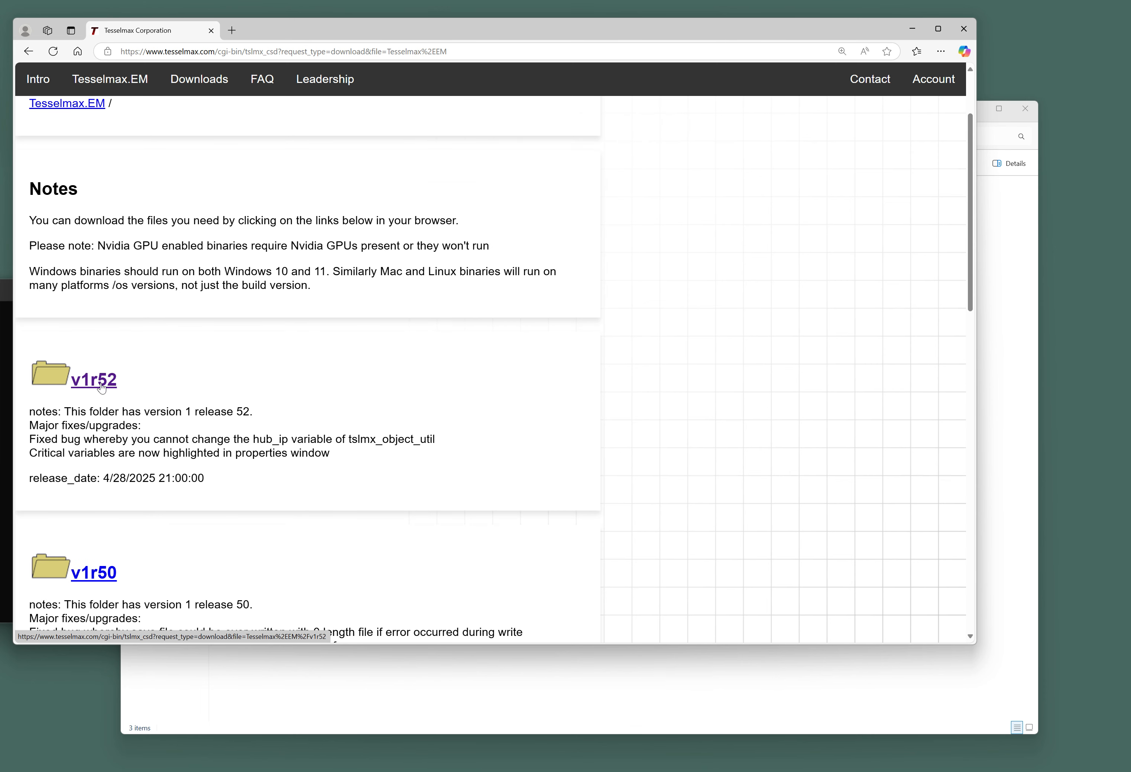
{"action": "scroll", "coordinate": [219, 329], "scroll_direction": "down", "scroll_amount": 3}
{"action": "scroll", "coordinate": [215, 328], "scroll_direction": "down", "scroll_amount": 3}
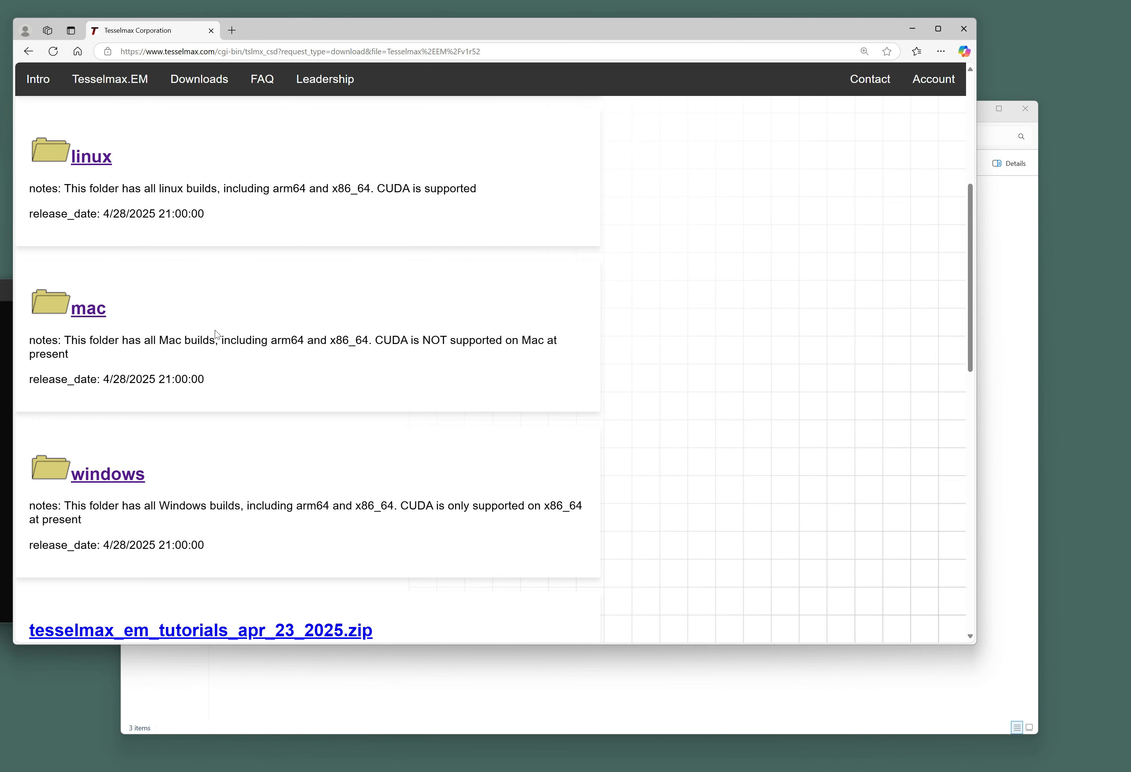
{"action": "left_click", "coordinate": [129, 474]}
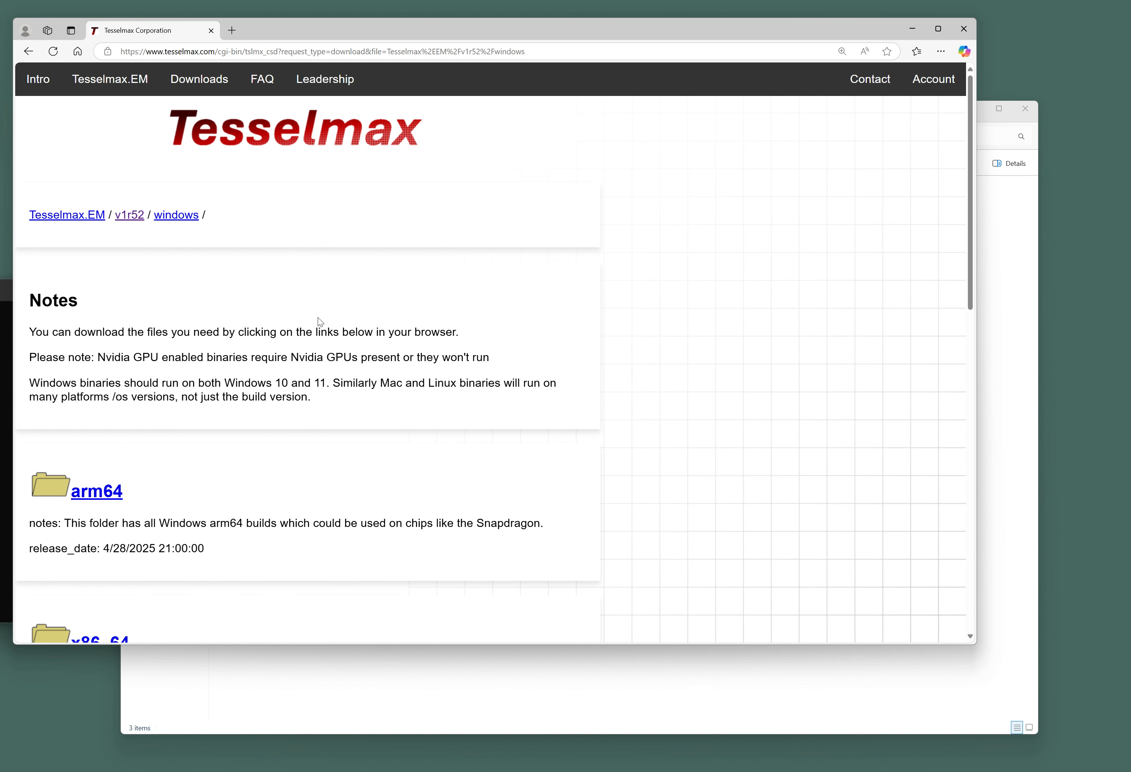
{"action": "scroll", "coordinate": [318, 317], "scroll_direction": "down", "scroll_amount": 1}
{"action": "scroll", "coordinate": [318, 318], "scroll_direction": "down", "scroll_amount": 5}
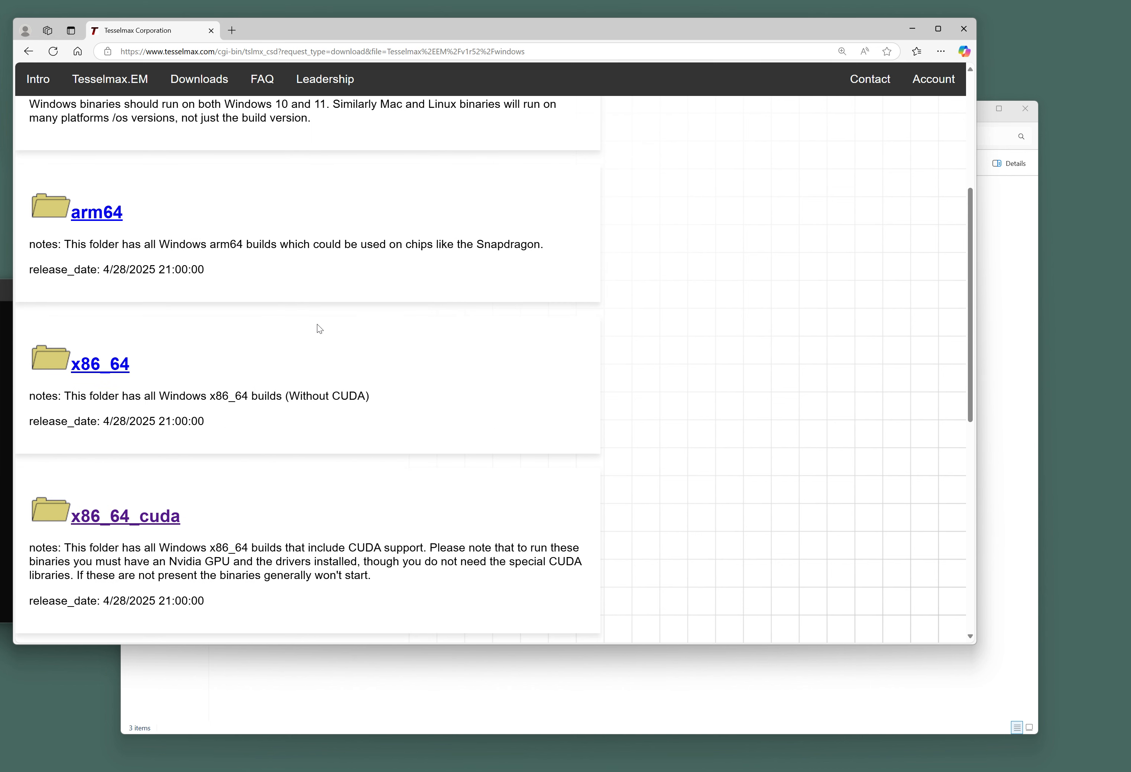
{"action": "left_click", "coordinate": [166, 519]}
{"action": "scroll", "coordinate": [165, 375], "scroll_direction": "down", "scroll_amount": 5}
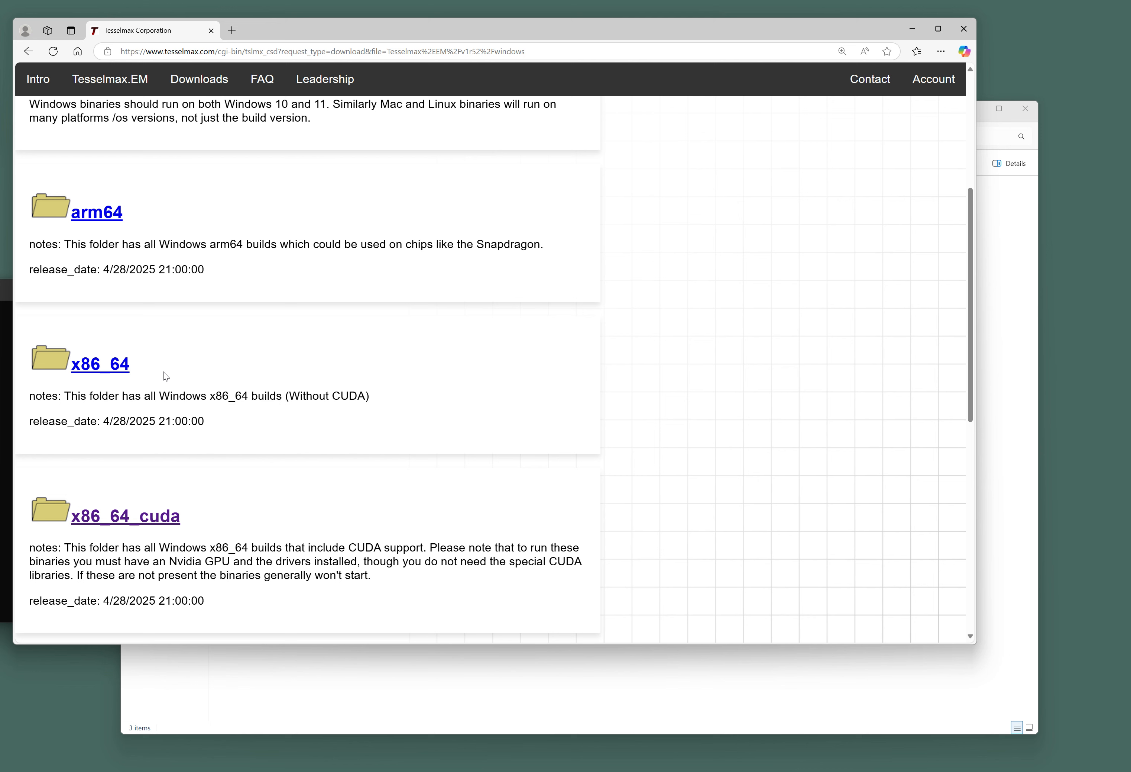
{"action": "left_click", "coordinate": [130, 525]}
{"action": "scroll", "coordinate": [292, 280], "scroll_direction": "down", "scroll_amount": 4}
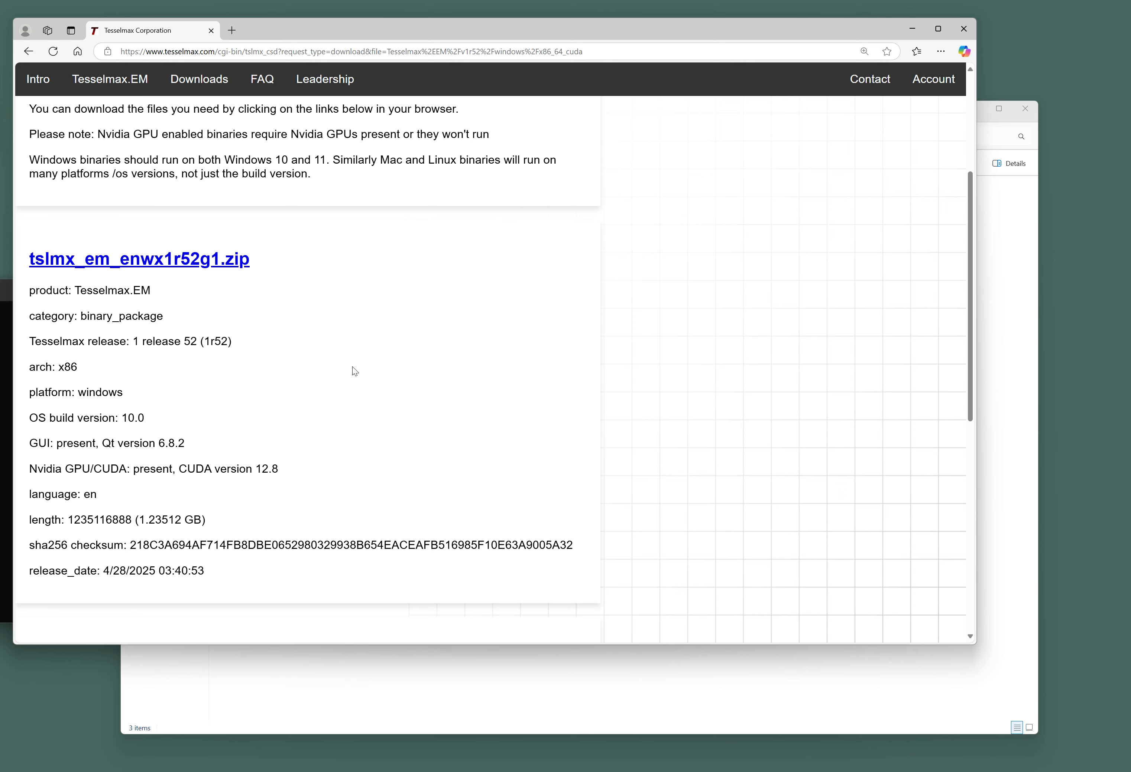
Check the downloaded files in the demo folder, then return to the v1r52 release folder.
{"action": "left_click", "coordinate": [327, 661]}
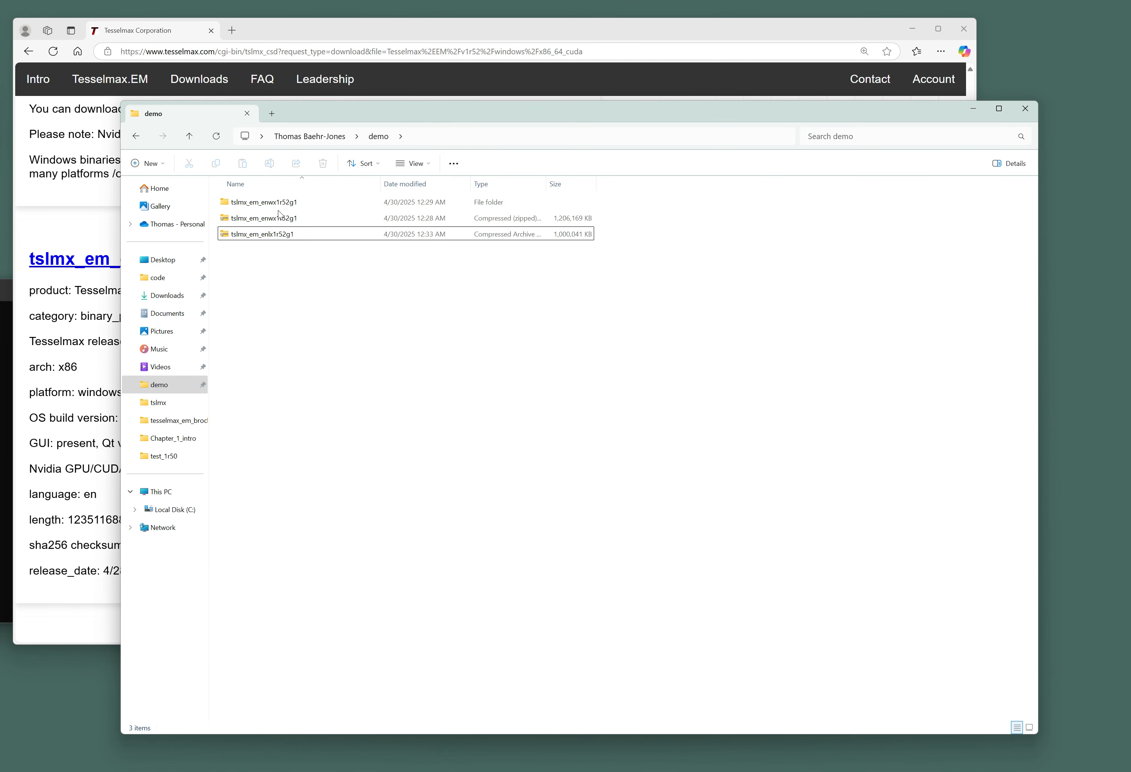
{"action": "left_click", "coordinate": [92, 365]}
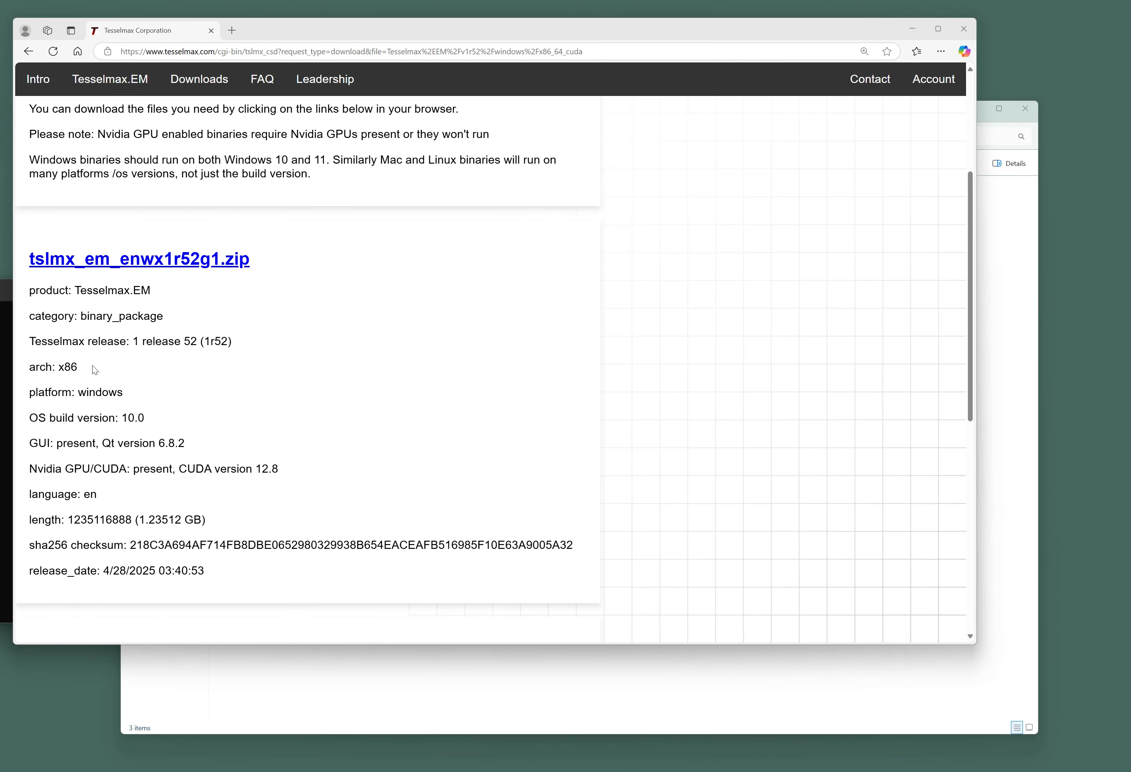
{"action": "right_click", "coordinate": [268, 315]}
{"action": "left_click", "coordinate": [295, 320]}
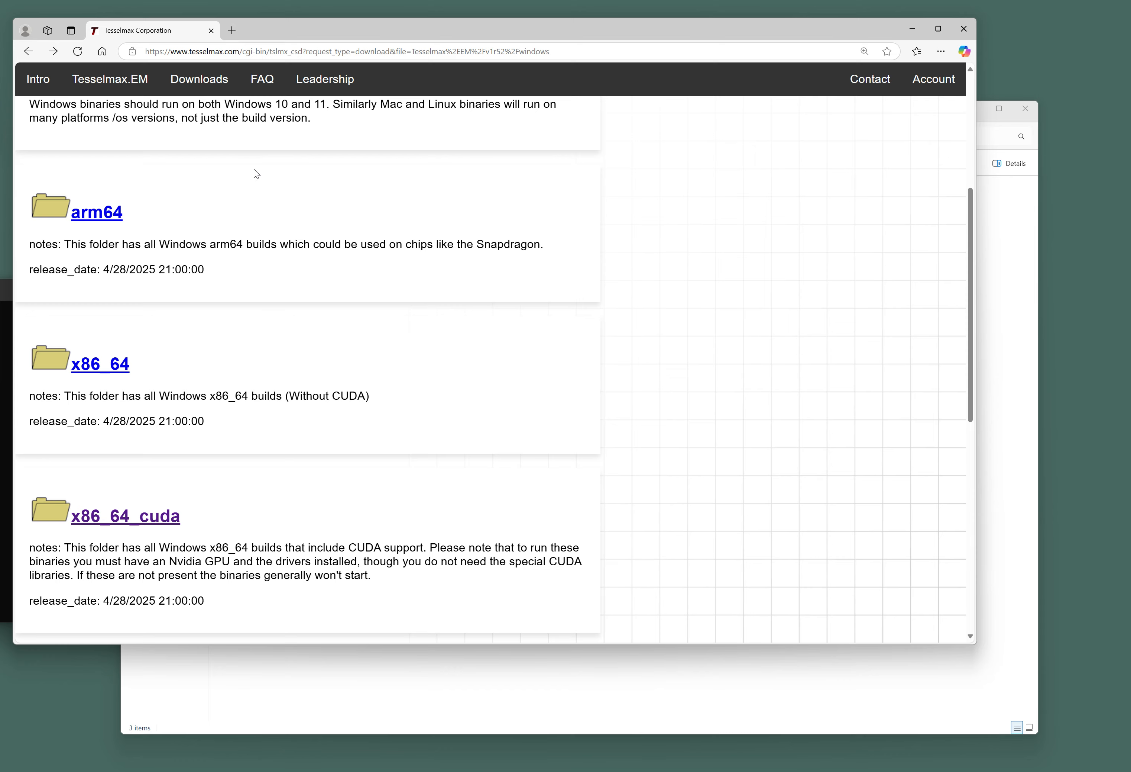
{"action": "scroll", "coordinate": [254, 169], "scroll_direction": "up", "scroll_amount": 3}
{"action": "scroll", "coordinate": [242, 183], "scroll_direction": "up", "scroll_amount": 2}
{"action": "left_click", "coordinate": [129, 215]}
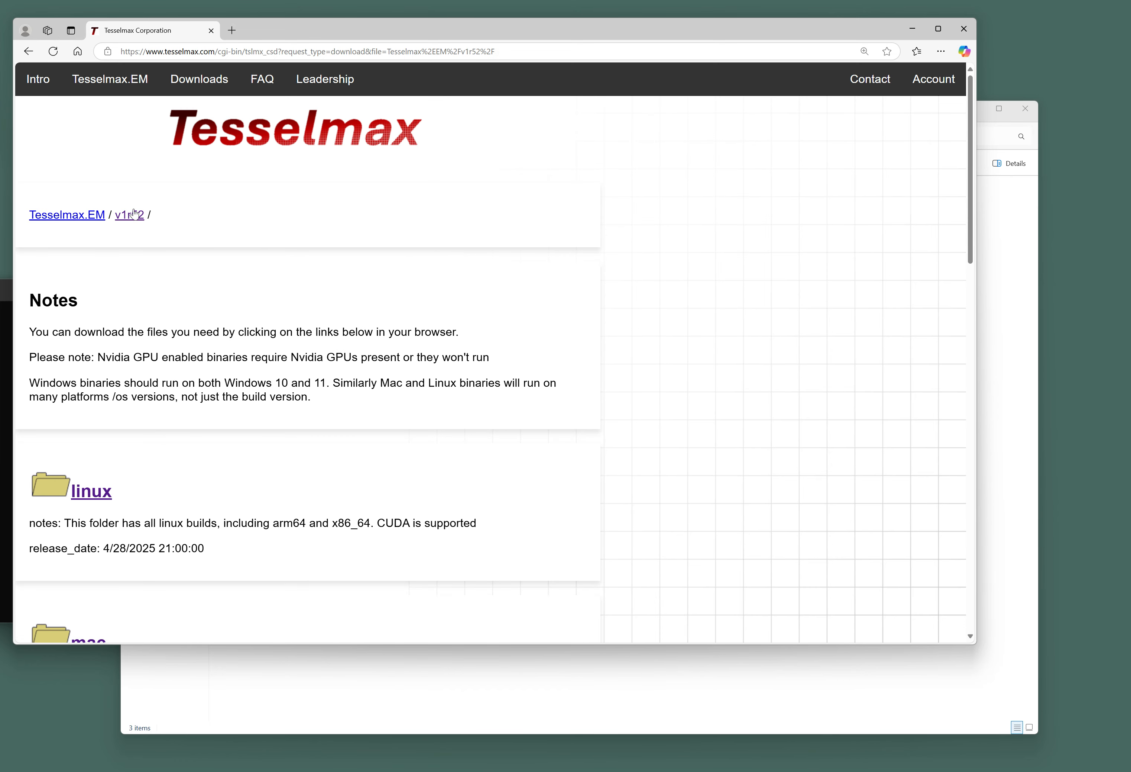
Browse the linux x86_64_cuda builds, then go back to the v1r52 linux folder.
{"action": "scroll", "coordinate": [145, 369], "scroll_direction": "down", "scroll_amount": 3}
{"action": "left_click", "coordinate": [90, 318]}
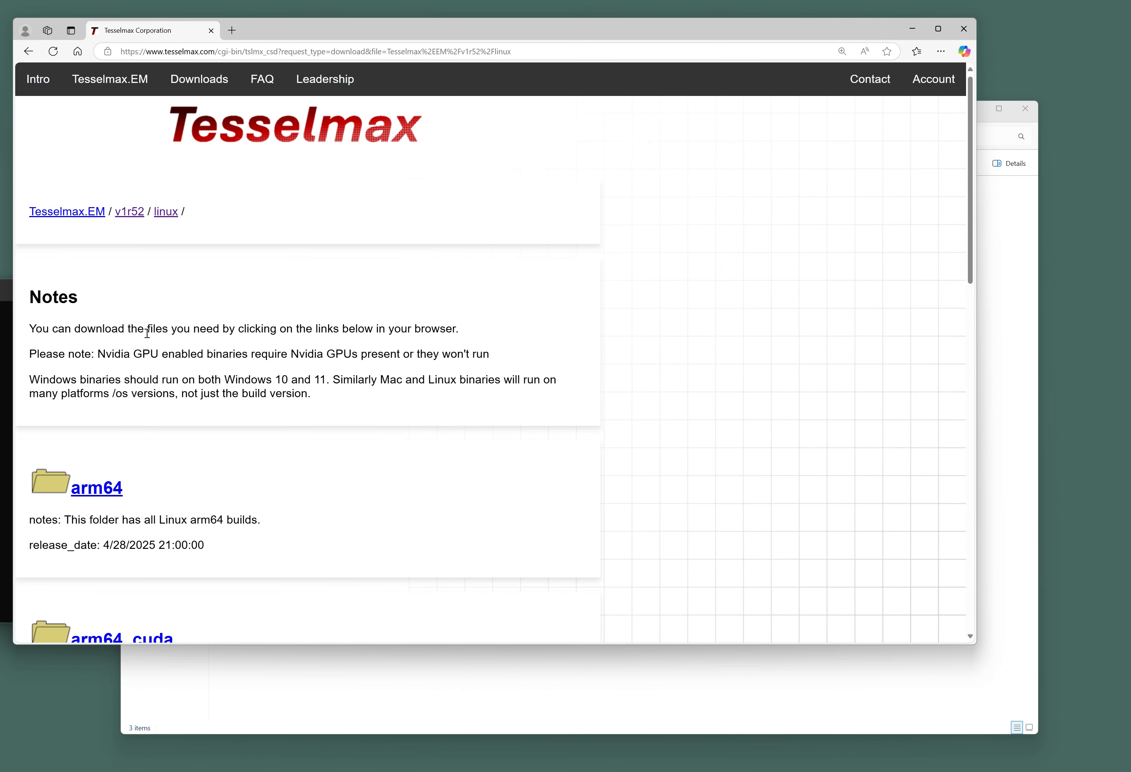
{"action": "scroll", "coordinate": [151, 333], "scroll_direction": "down", "scroll_amount": 6}
{"action": "left_click", "coordinate": [138, 531]}
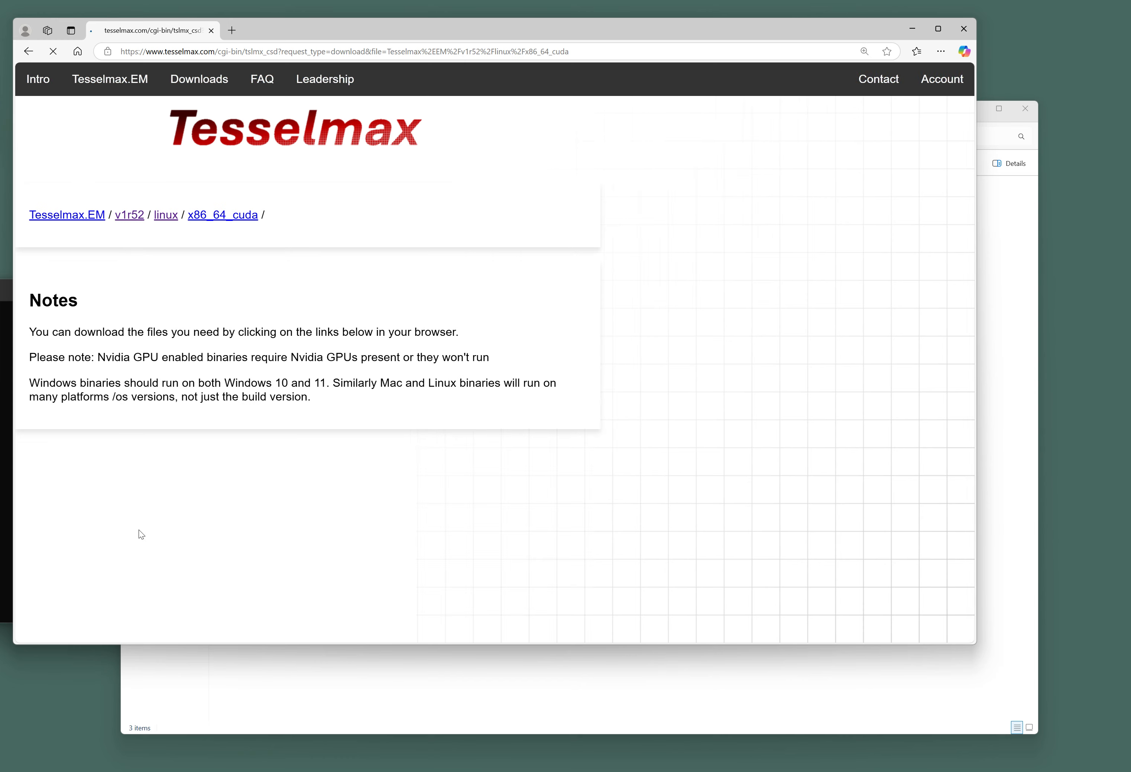
{"action": "scroll", "coordinate": [298, 310], "scroll_direction": "down", "scroll_amount": 3}
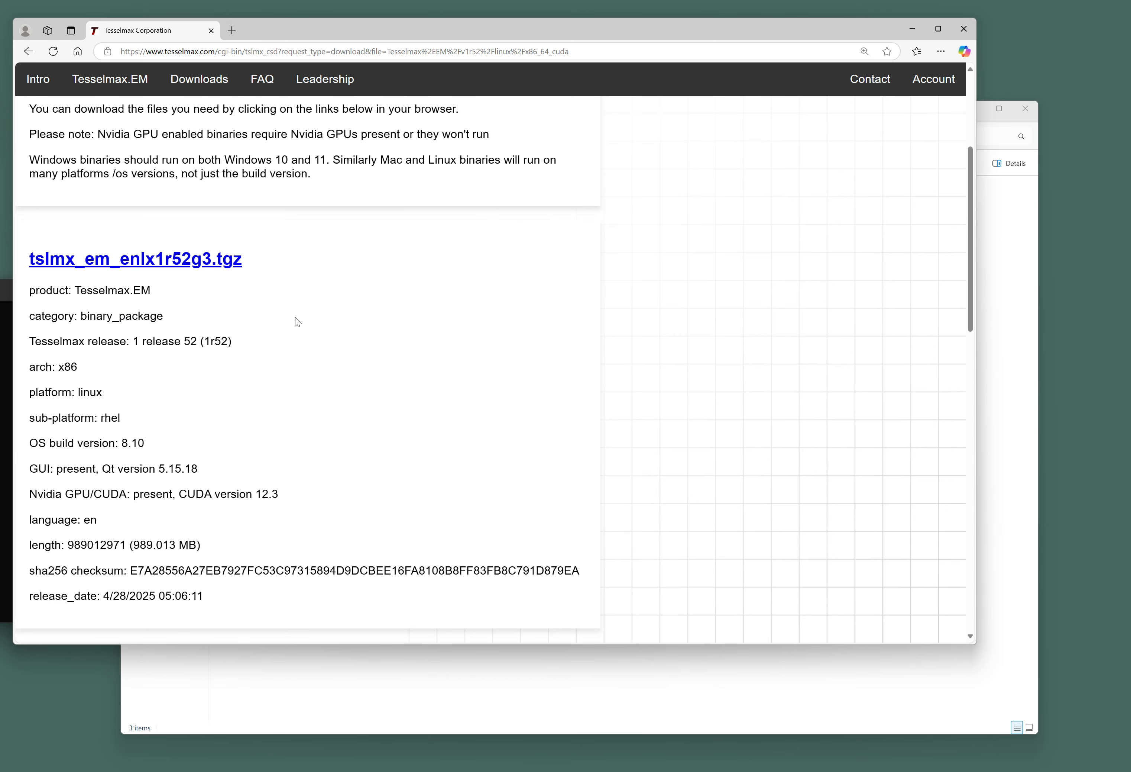
{"action": "right_click", "coordinate": [296, 320]}
{"action": "left_click", "coordinate": [313, 328]}
{"action": "scroll", "coordinate": [315, 325], "scroll_direction": "down", "scroll_amount": 4}
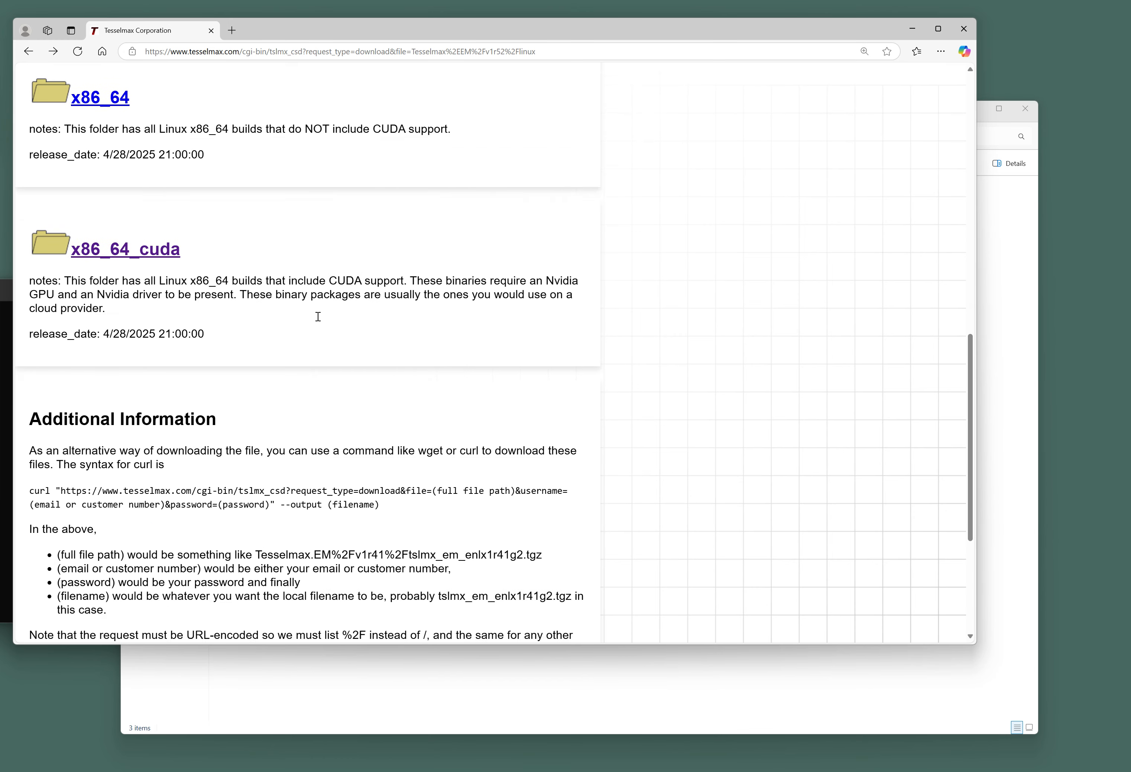
{"action": "scroll", "coordinate": [317, 316], "scroll_direction": "up", "scroll_amount": 10}
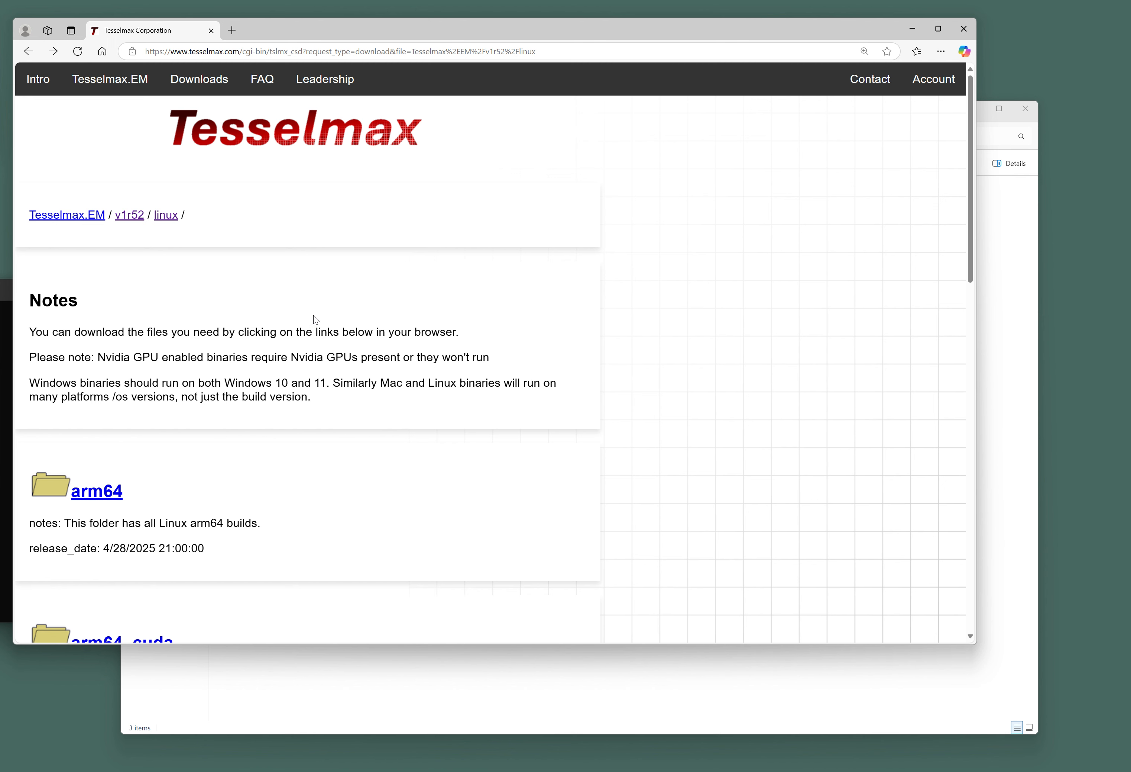
Open the tslmx_em_enwx1r52g1 folder in File Explorer and launch tslmx-gui.
{"action": "left_click", "coordinate": [368, 709]}
{"action": "double_click", "coordinate": [305, 200]}
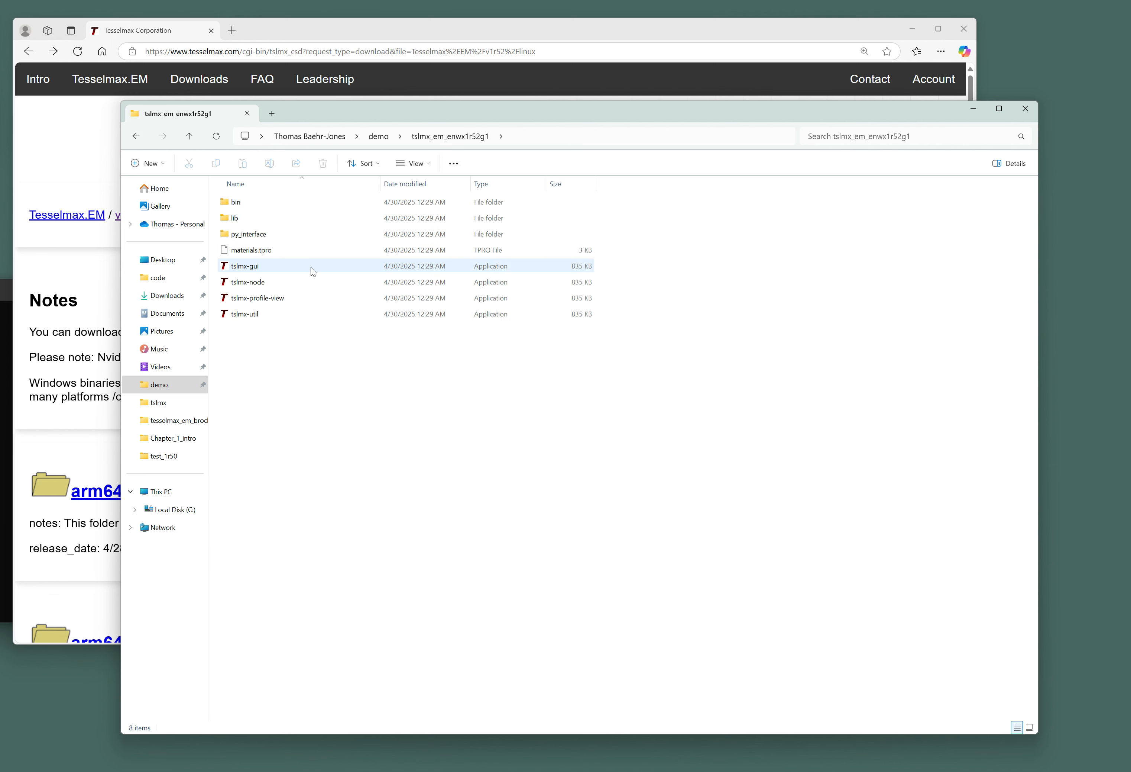
{"action": "left_click", "coordinate": [307, 251]}
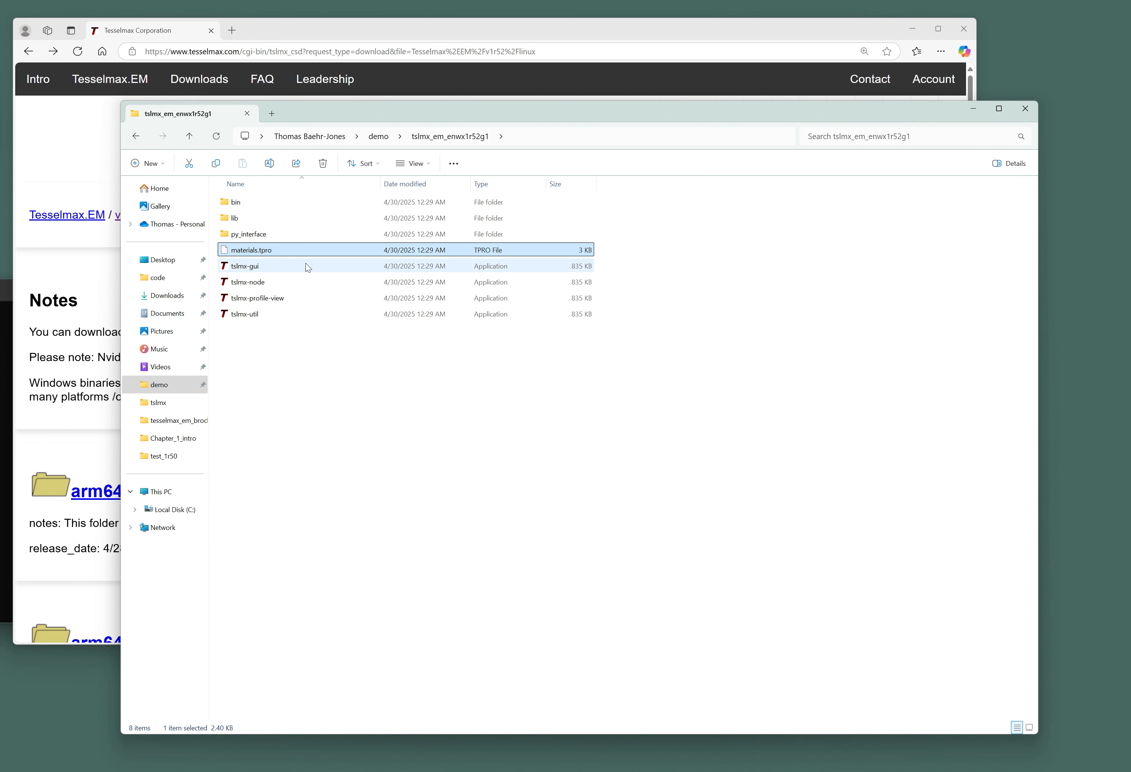
{"action": "left_click", "coordinate": [305, 266]}
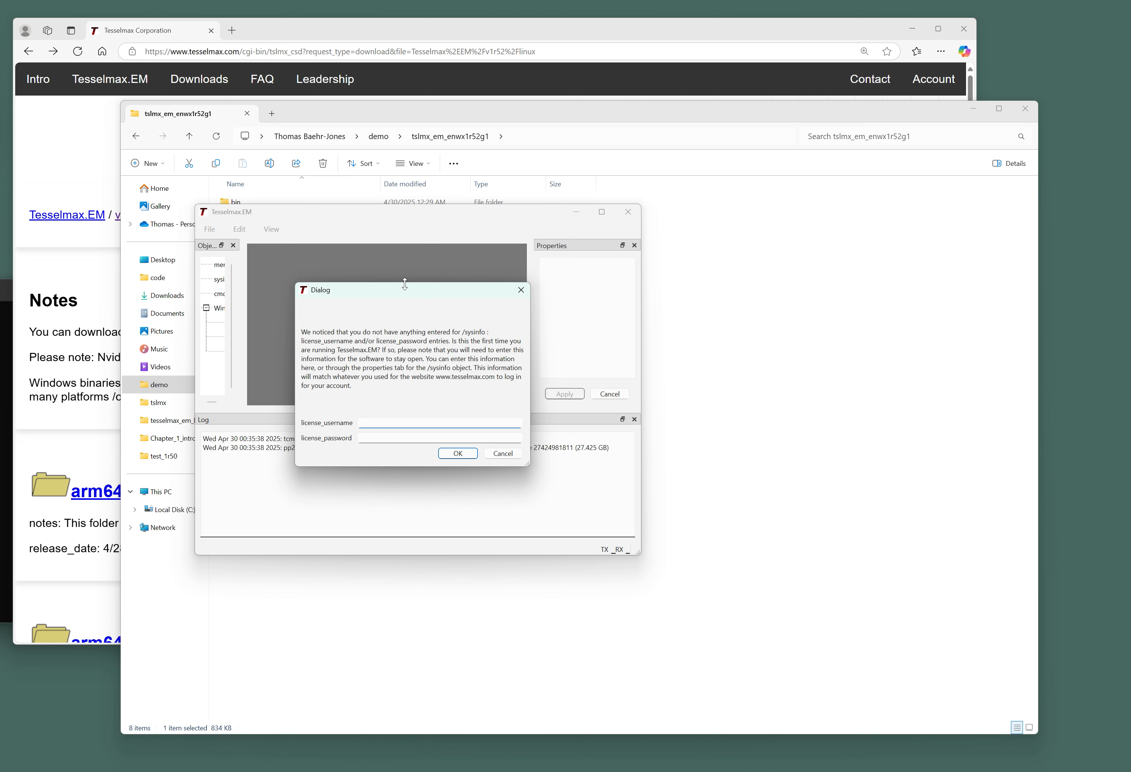
Log in to the Tesselmax.EM license with the account username and password.
{"action": "key", "text": "Tab"}
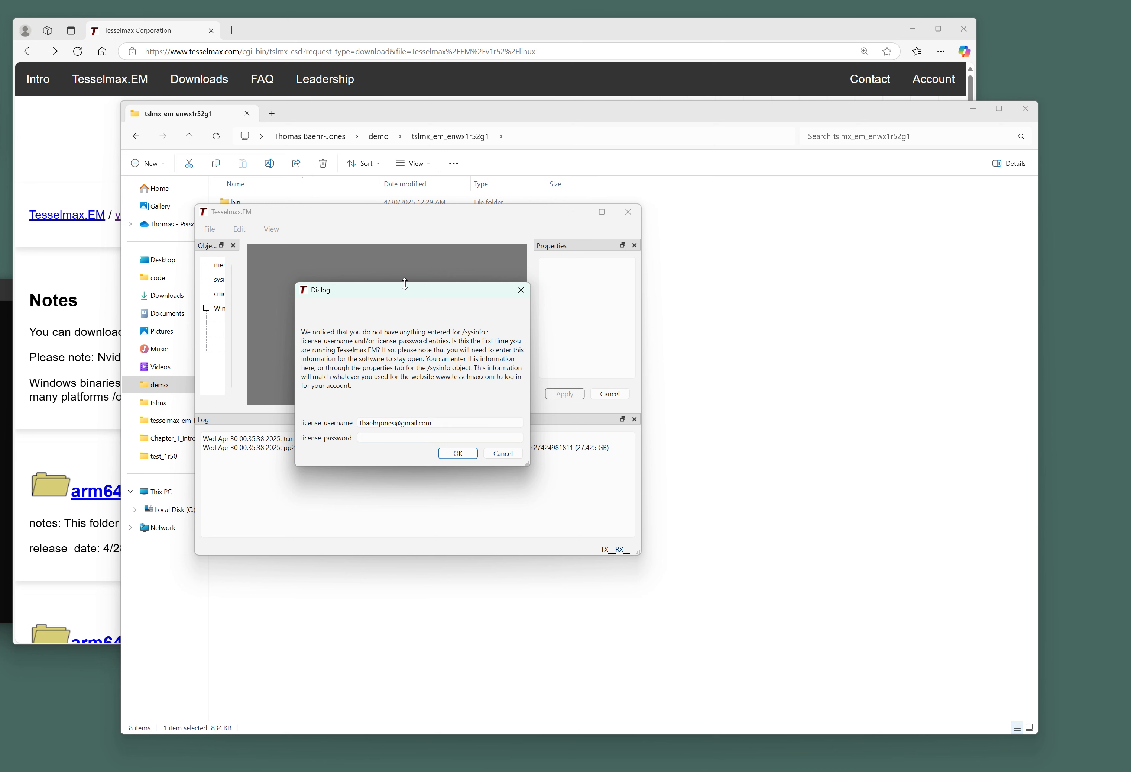
{"action": "type", "text": "••••••••"}
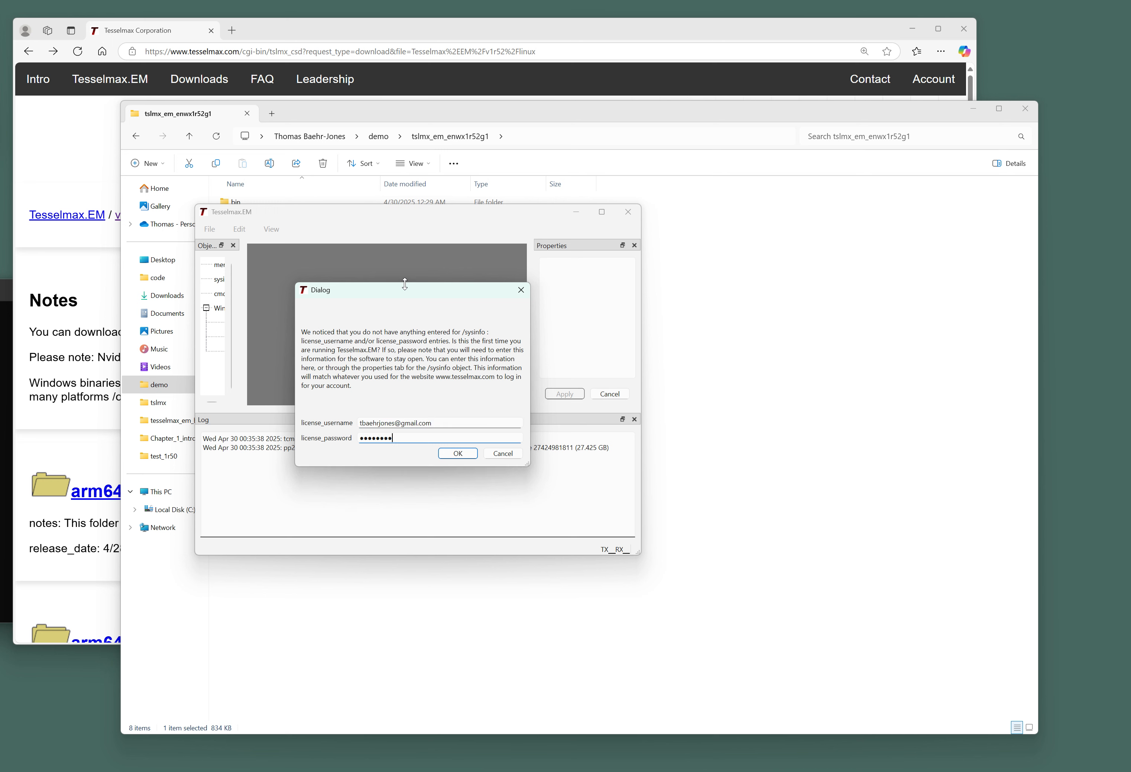
{"action": "left_click", "coordinate": [456, 454]}
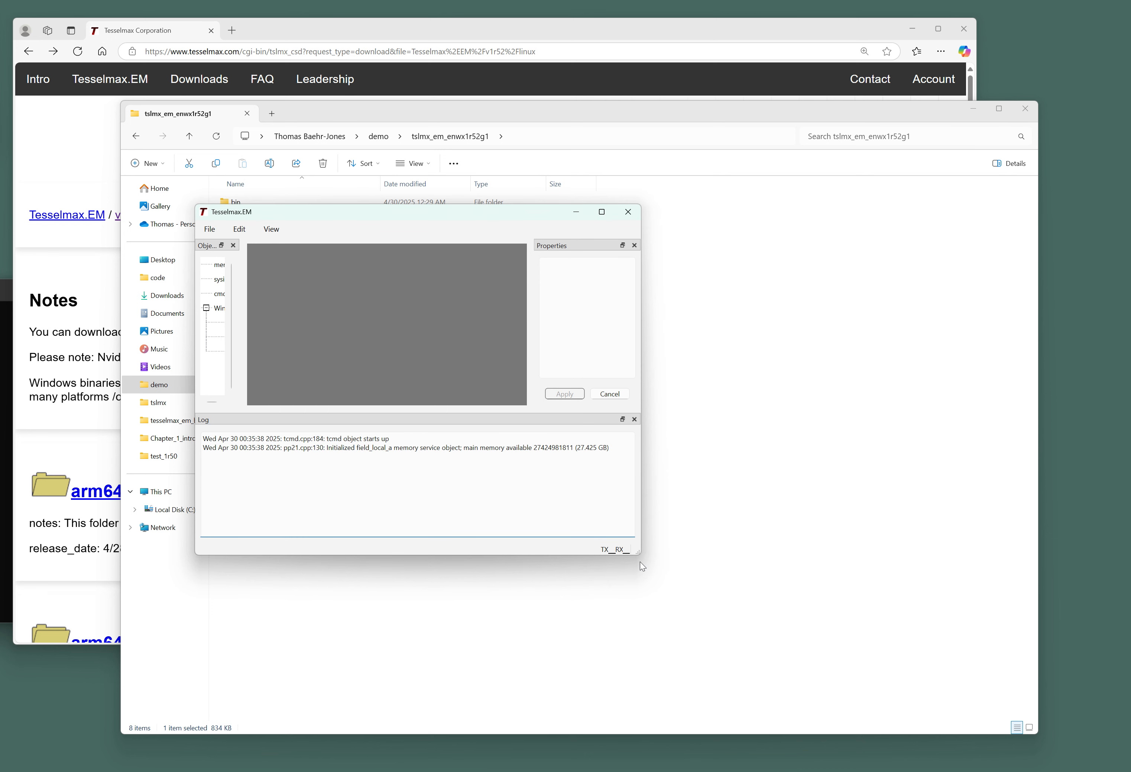
Enlarge and reposition the Tesselmax.EM window, clear the log text, and widen the Objects list.
{"action": "left_click_drag", "start_coordinate": [638, 552], "coordinate": [729, 608]}
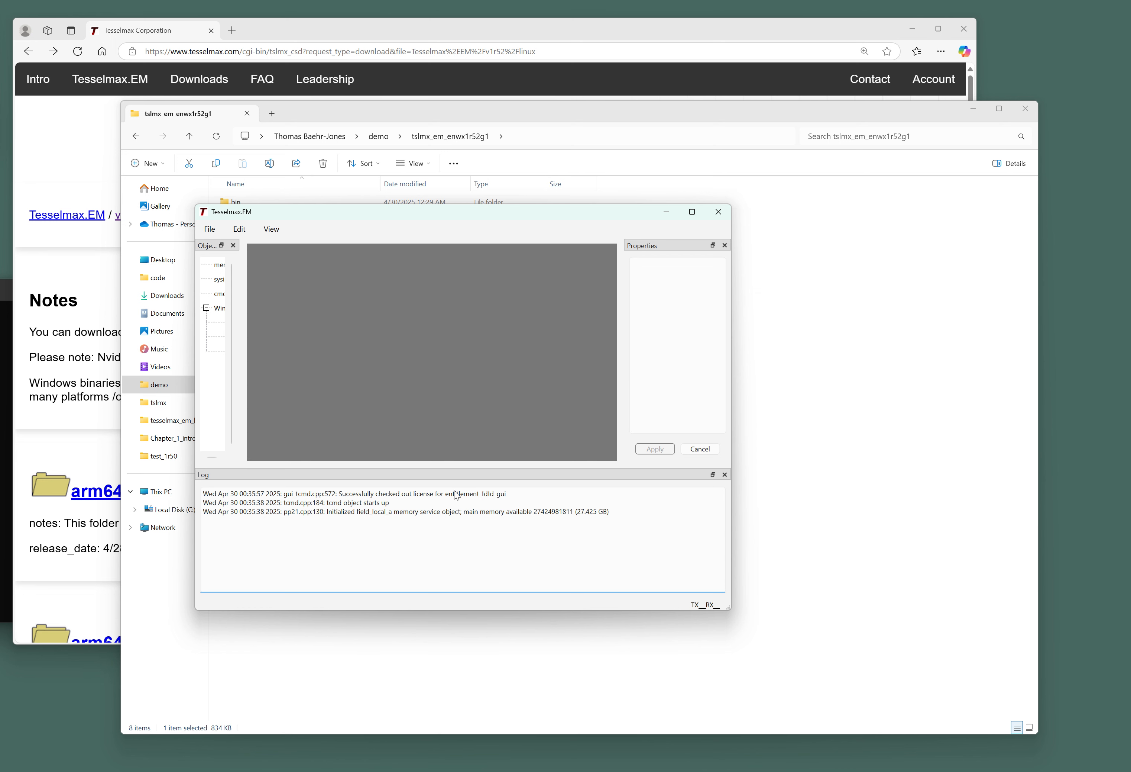
{"action": "left_click_drag", "start_coordinate": [333, 493], "coordinate": [519, 501]}
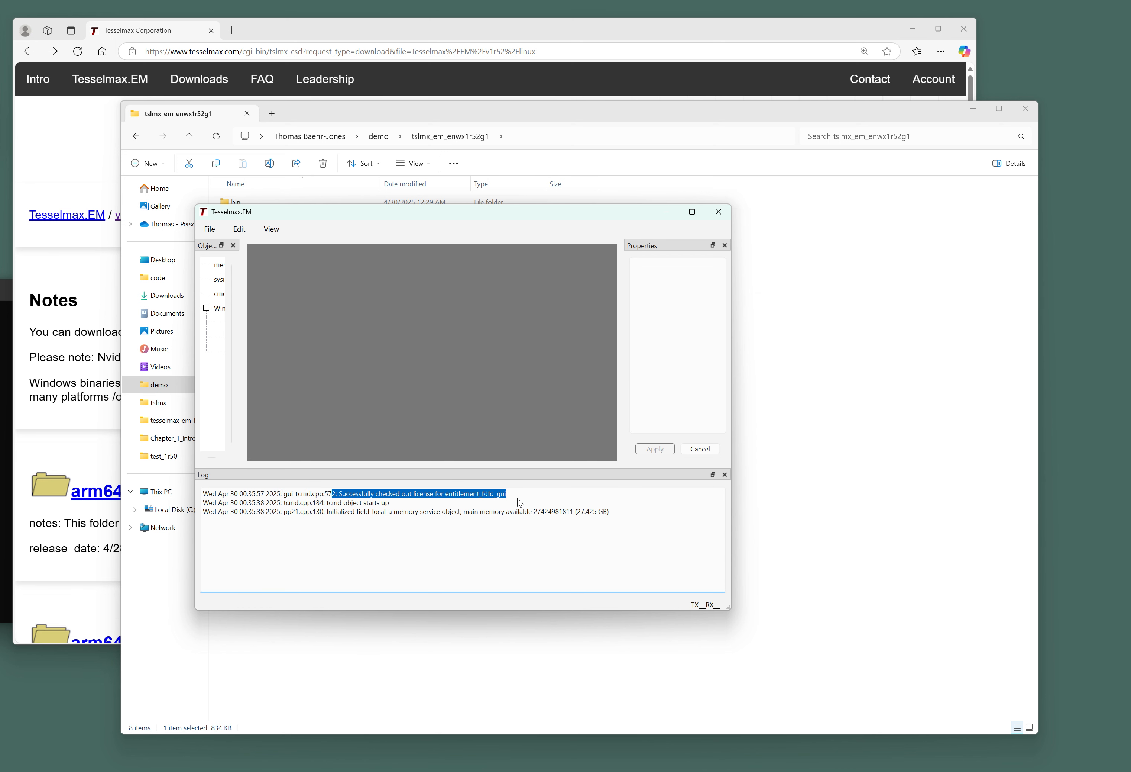
{"action": "left_click", "coordinate": [518, 502]}
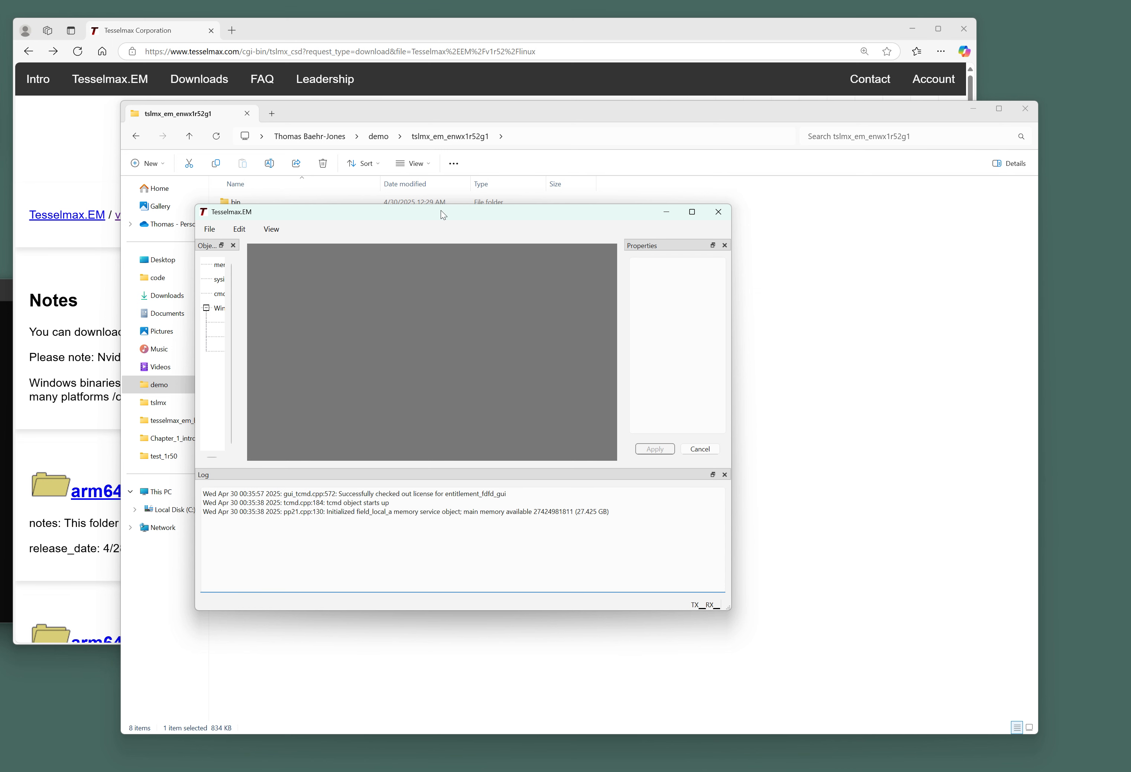
{"action": "left_click_drag", "start_coordinate": [441, 211], "coordinate": [412, 171]}
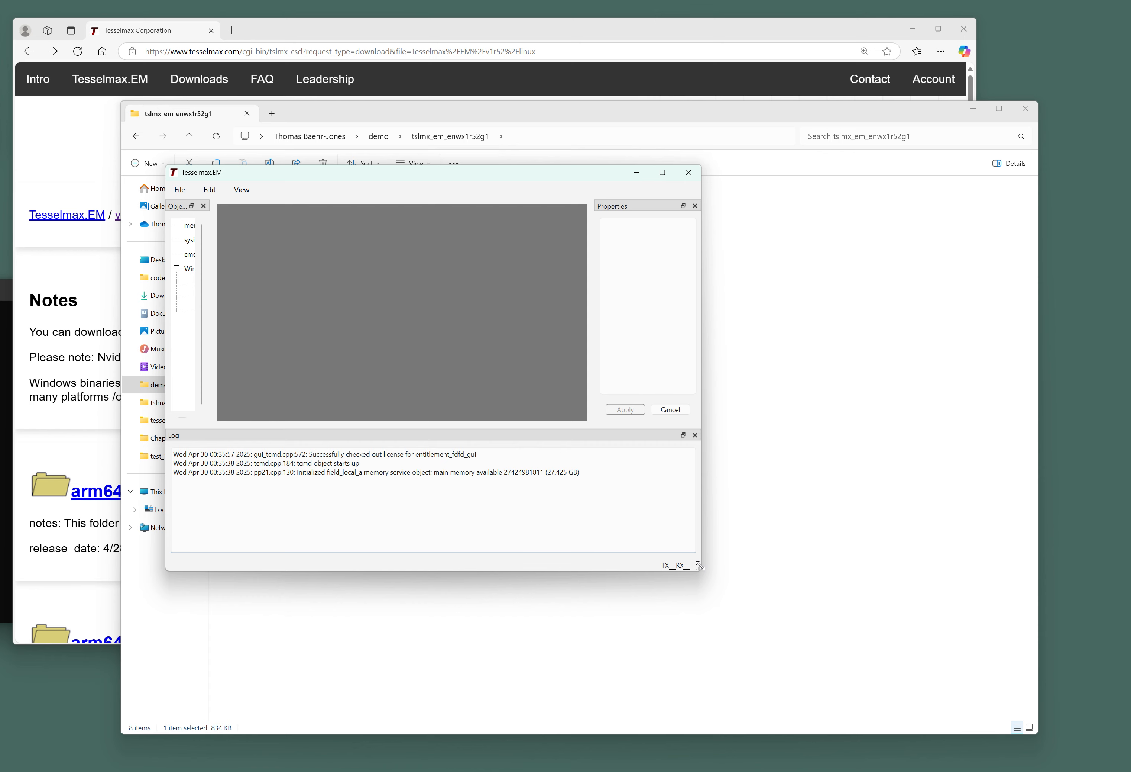
{"action": "left_click_drag", "start_coordinate": [700, 566], "coordinate": [829, 677]}
{"action": "left_click_drag", "start_coordinate": [206, 353], "coordinate": [272, 357]}
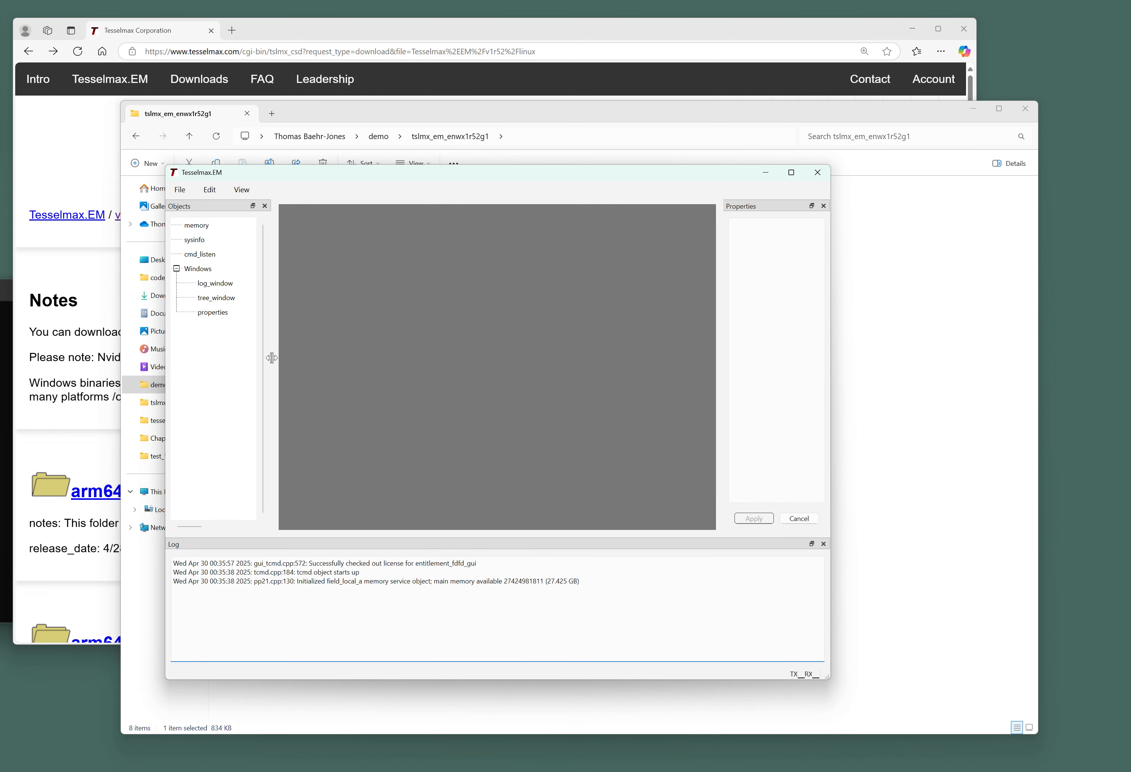
{"action": "left_click", "coordinate": [180, 191]}
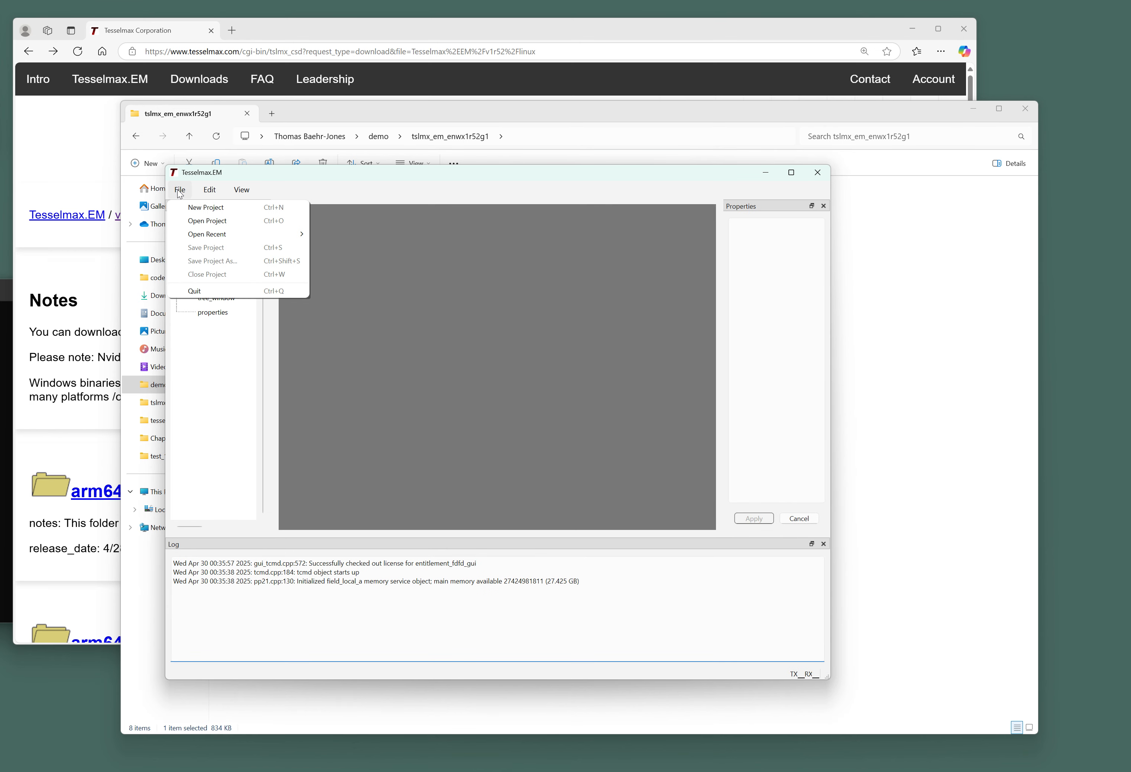
Create a new project and rename it from Project to modesolve.
{"action": "left_click", "coordinate": [187, 205]}
{"action": "left_click", "coordinate": [199, 326]}
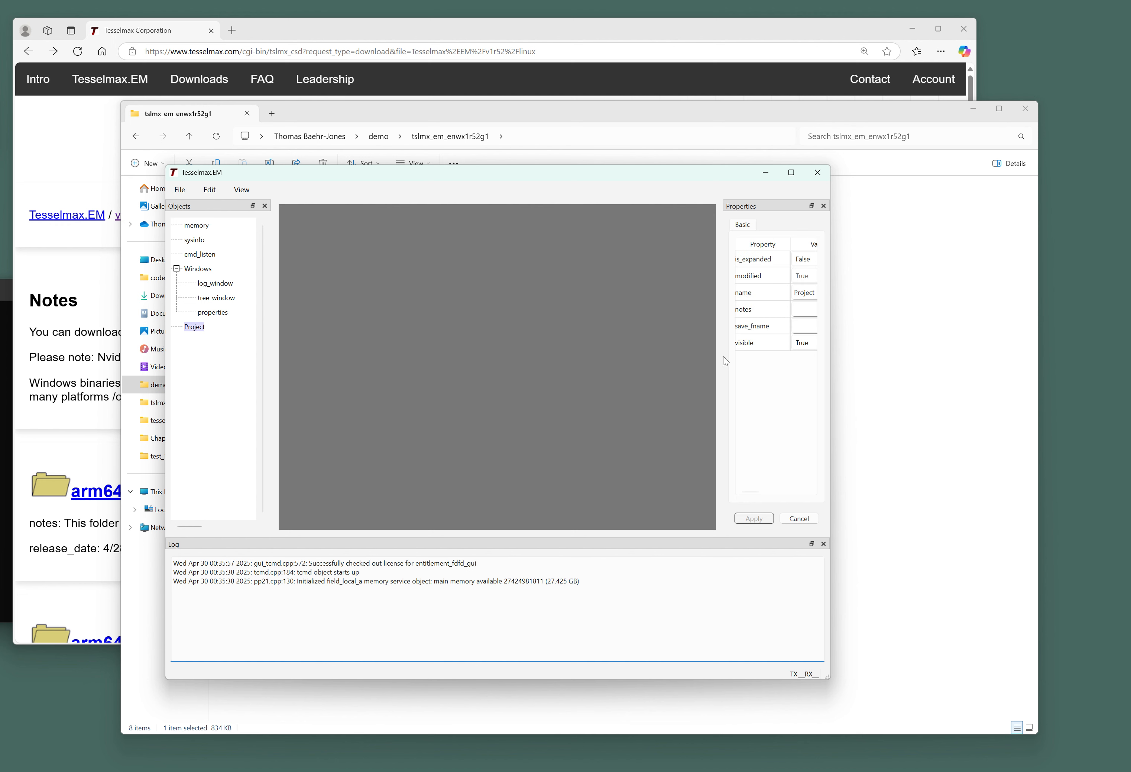
{"action": "left_click_drag", "start_coordinate": [723, 370], "coordinate": [628, 370]}
{"action": "left_click", "coordinate": [728, 292]}
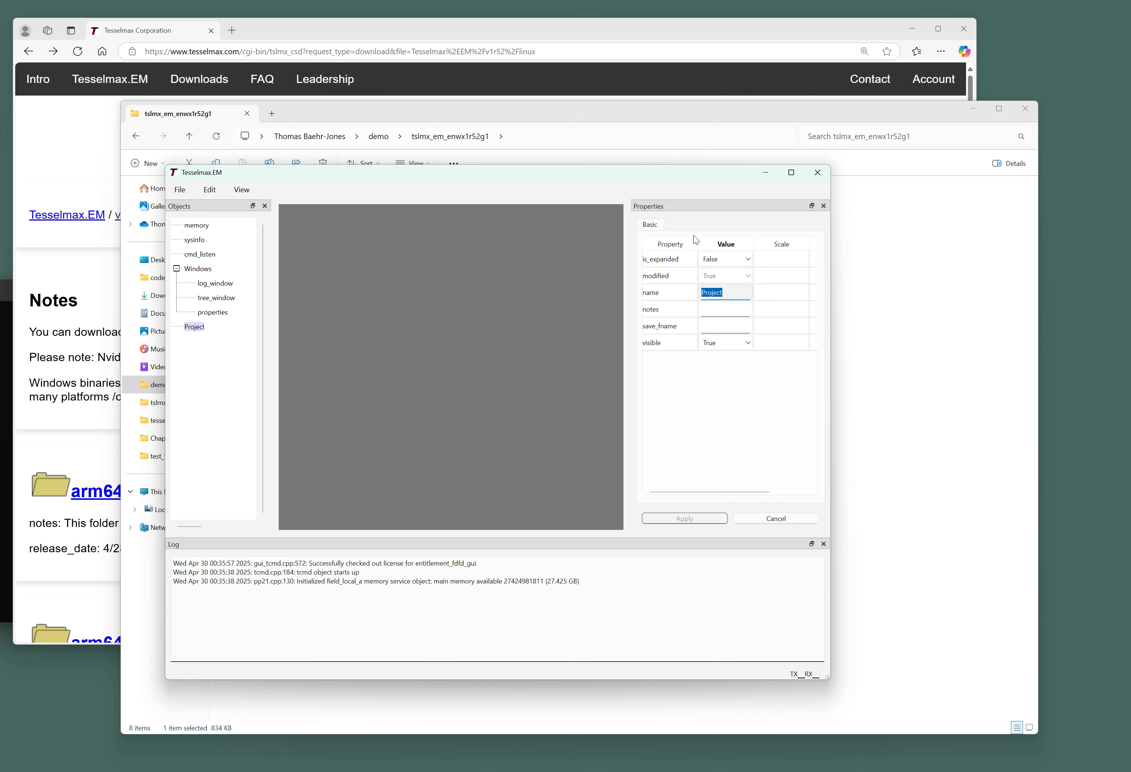
{"action": "type", "text": "modesolve"}
{"action": "key", "text": "Return"}
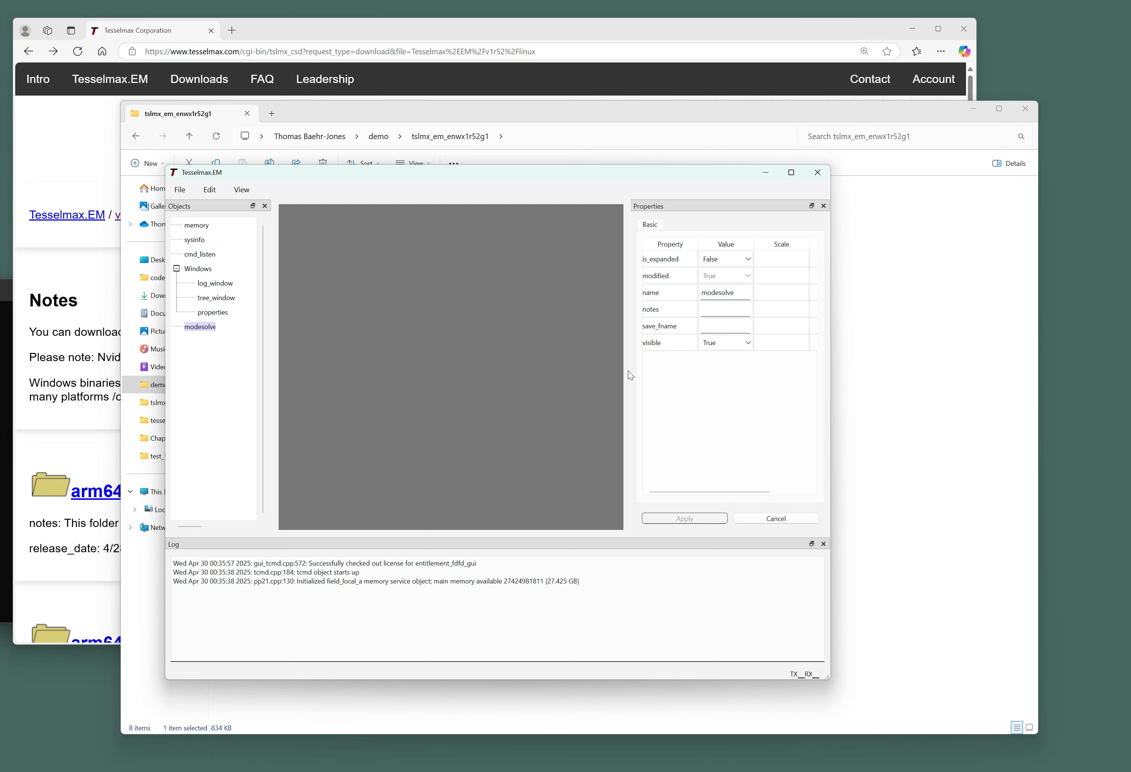
{"action": "left_click_drag", "start_coordinate": [628, 371], "coordinate": [663, 369]}
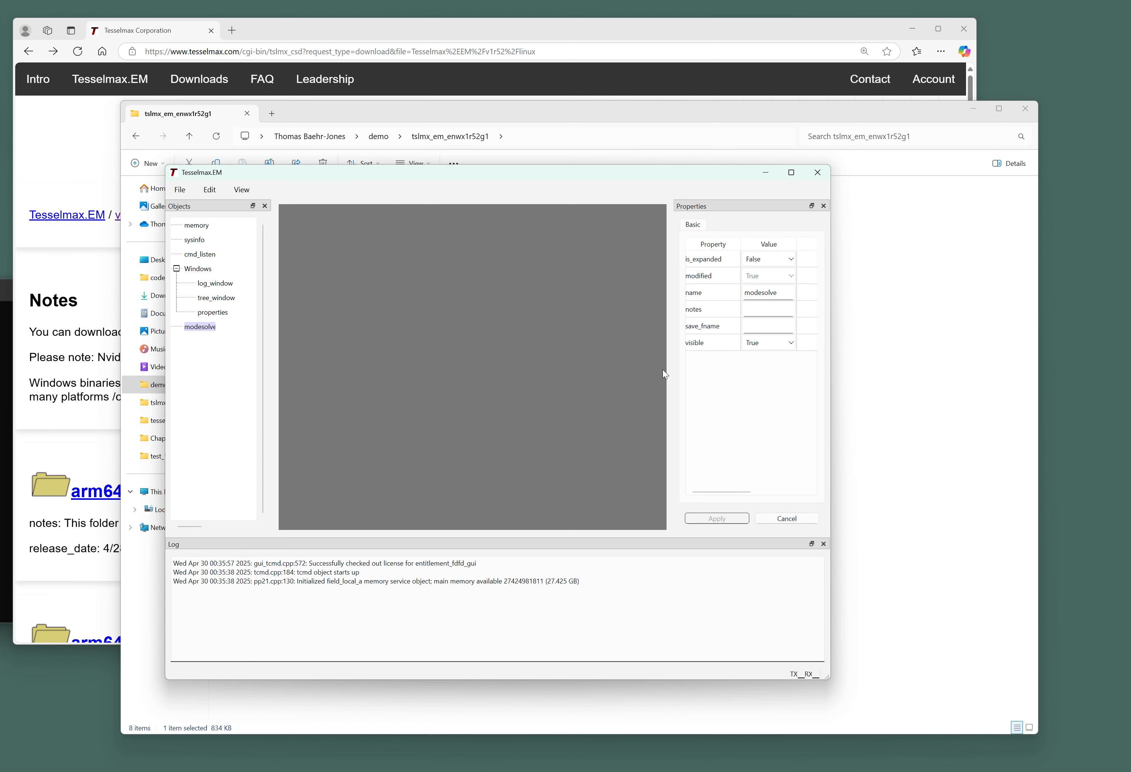
Add a mesh domain under modesolve with discretization 0.02 in x, y and z.
{"action": "right_click", "coordinate": [190, 329]}
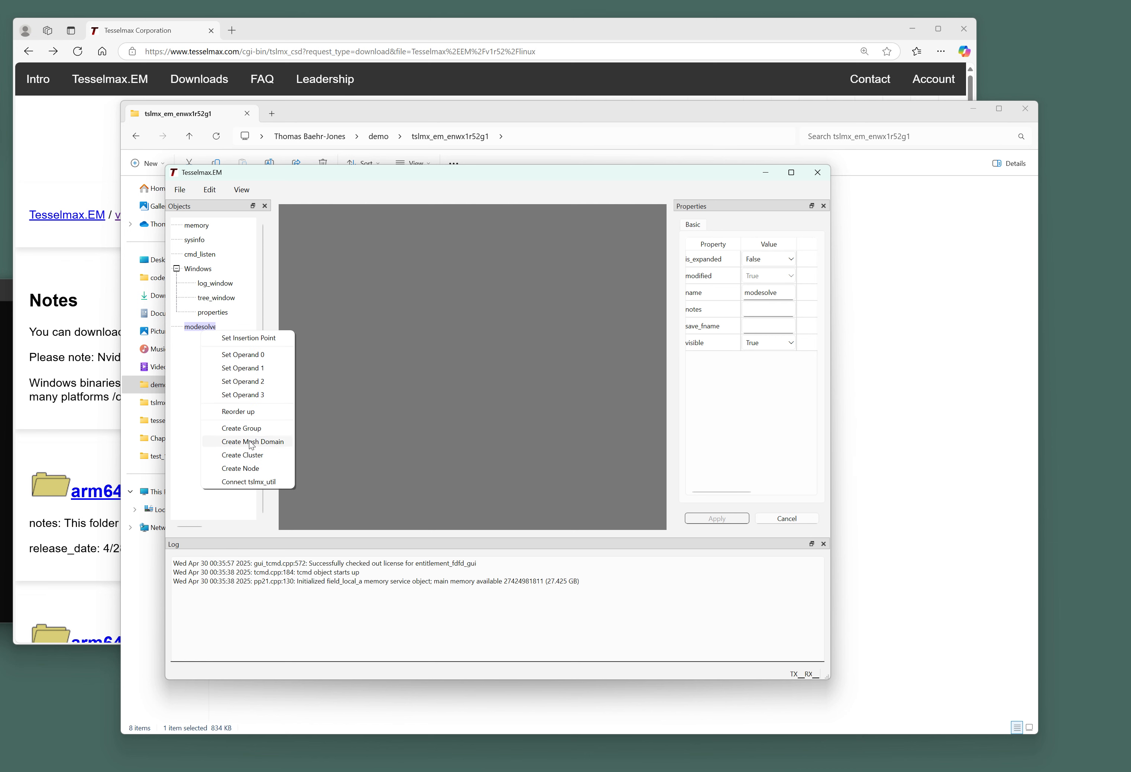
{"action": "left_click", "coordinate": [222, 440]}
{"action": "key", "text": "Return"}
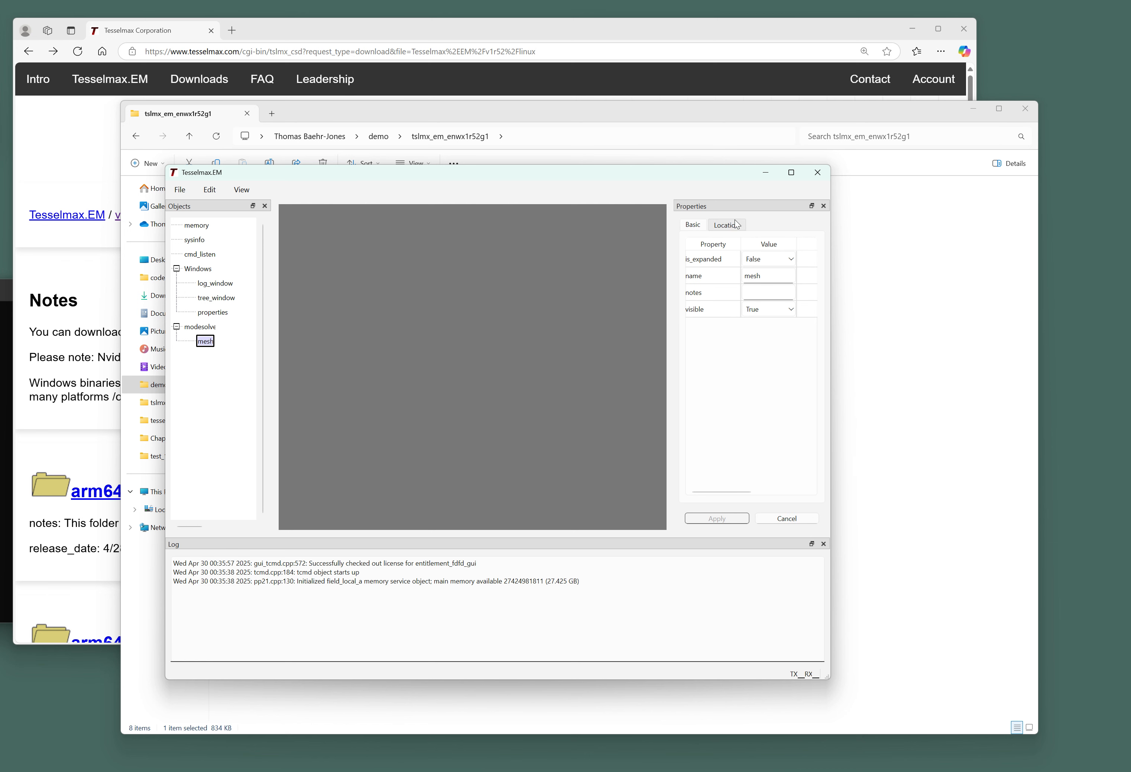
{"action": "left_click", "coordinate": [728, 225]}
{"action": "left_click", "coordinate": [763, 264]}
{"action": "key", "text": "Up"}
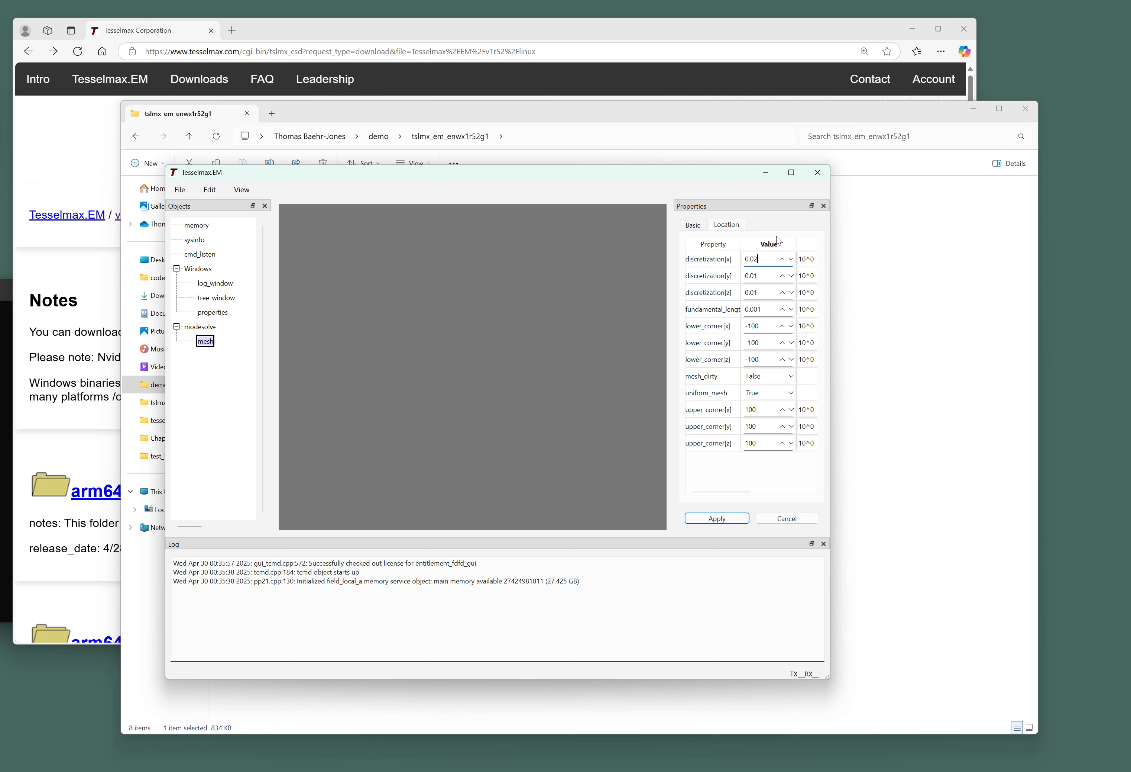
{"action": "left_click", "coordinate": [765, 275]}
{"action": "type", "text": "2"}
{"action": "left_click", "coordinate": [768, 291]}
{"action": "key", "text": "BackSpace"}
{"action": "type", "text": "2"}
{"action": "key", "text": "Return"}
Regenerate the mesh and create a view2d display of it.
{"action": "left_click_drag", "start_coordinate": [670, 359], "coordinate": [567, 363]}
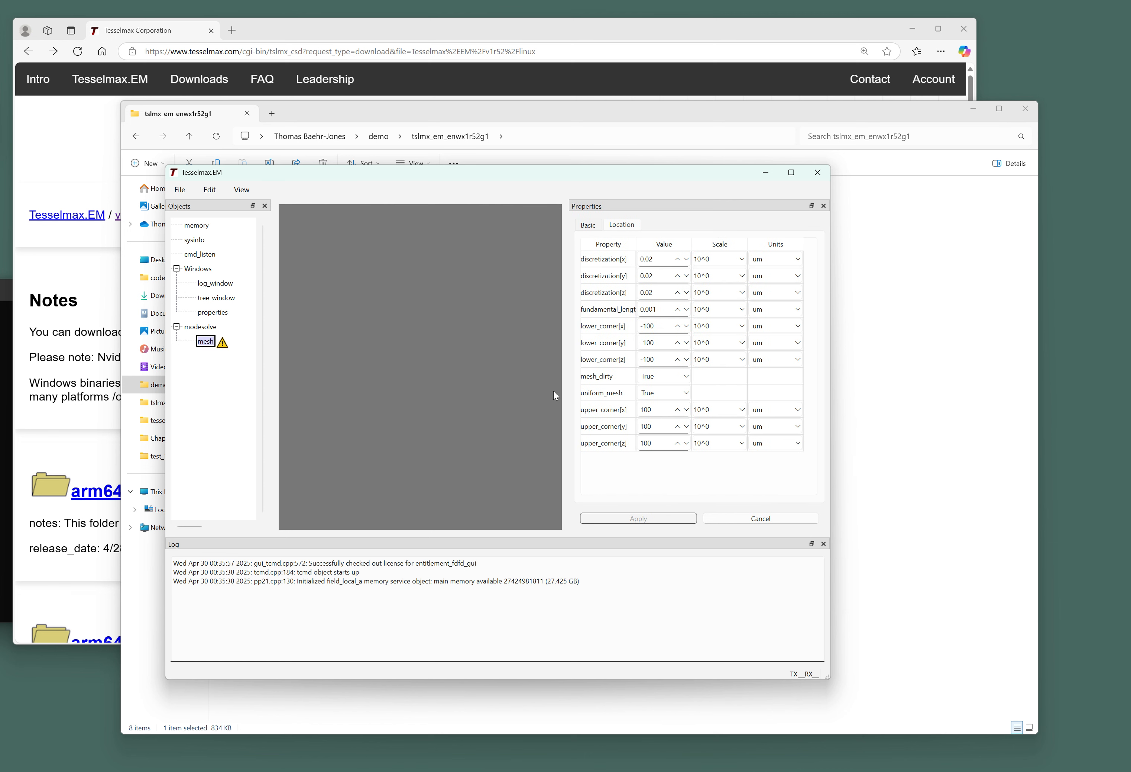
{"action": "left_click_drag", "start_coordinate": [568, 372], "coordinate": [598, 372]}
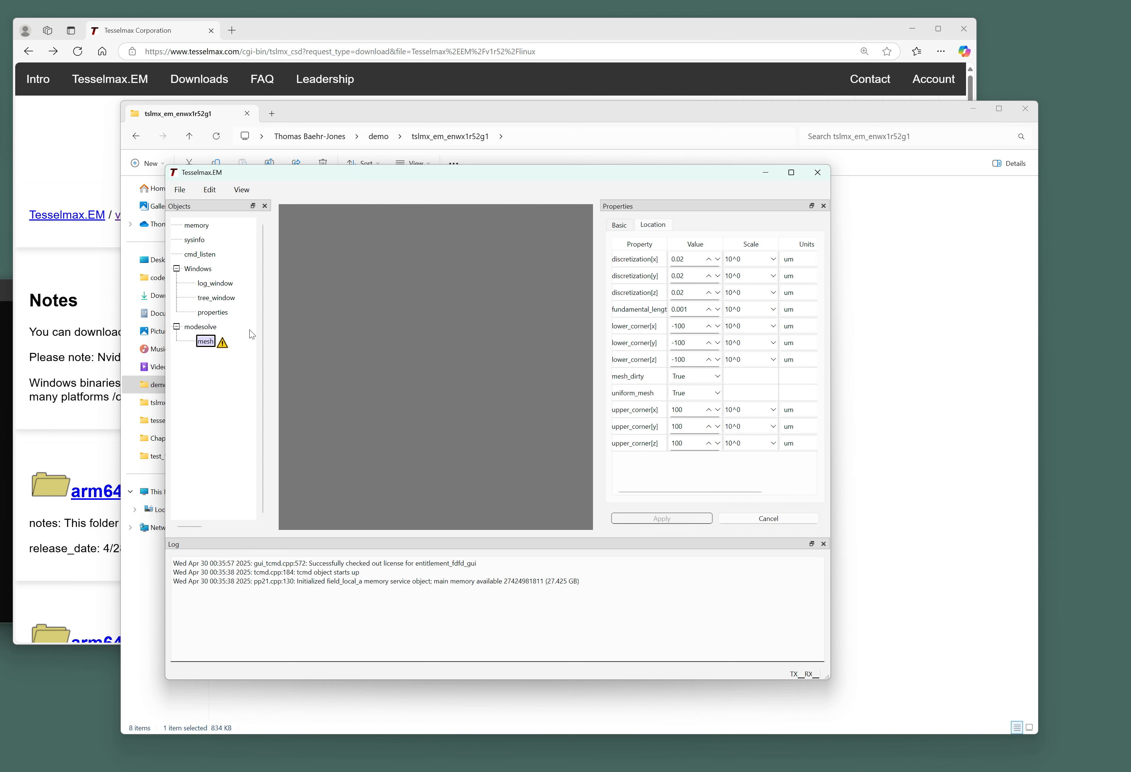
{"action": "right_click", "coordinate": [204, 341]}
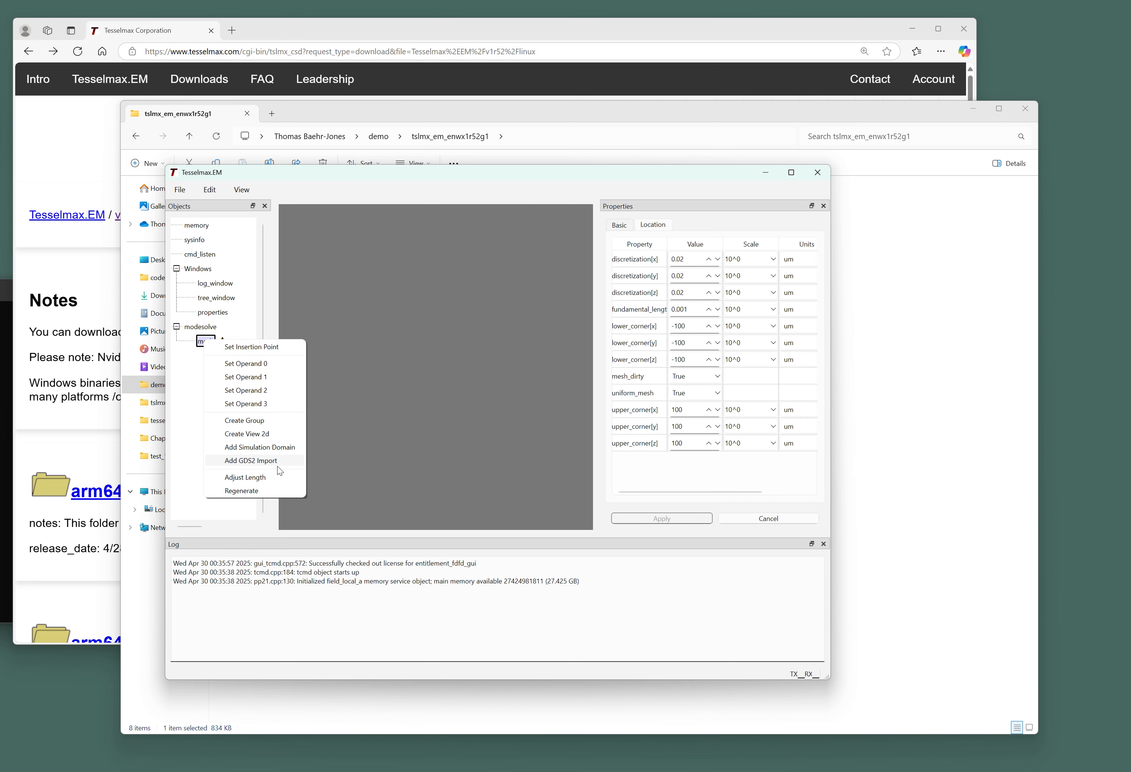
{"action": "left_click", "coordinate": [283, 491]}
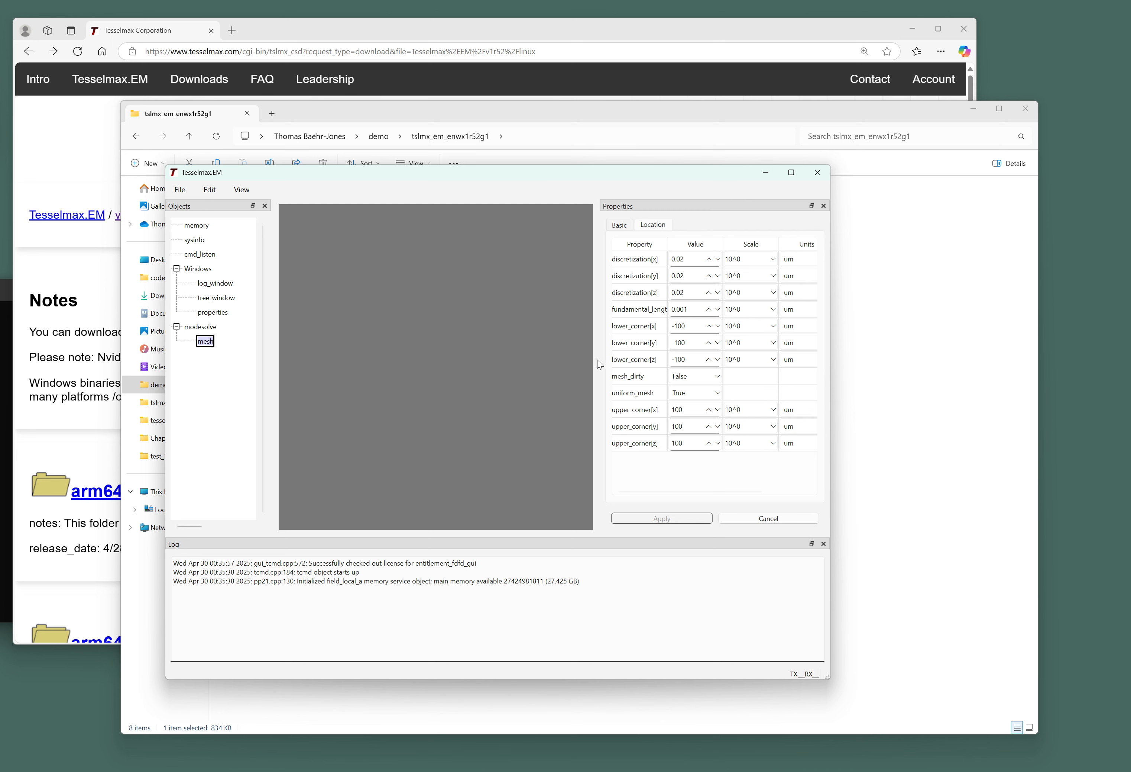
{"action": "left_click_drag", "start_coordinate": [597, 360], "coordinate": [642, 360]}
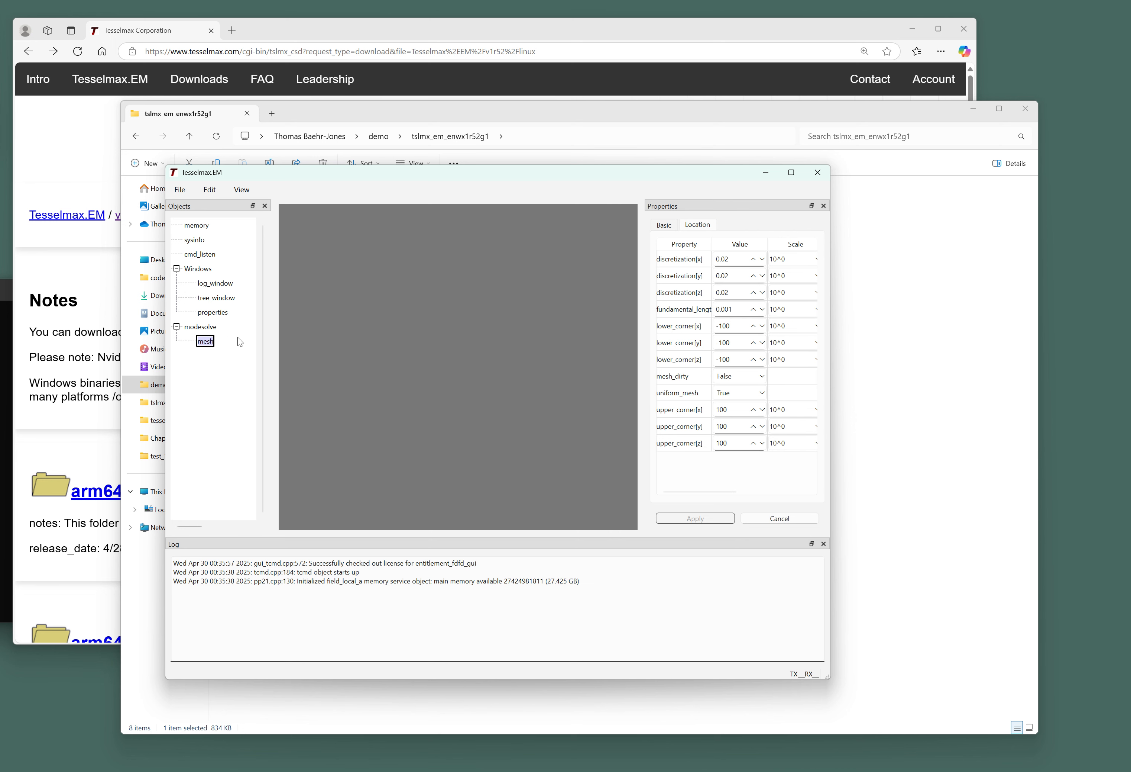
{"action": "right_click", "coordinate": [201, 345]}
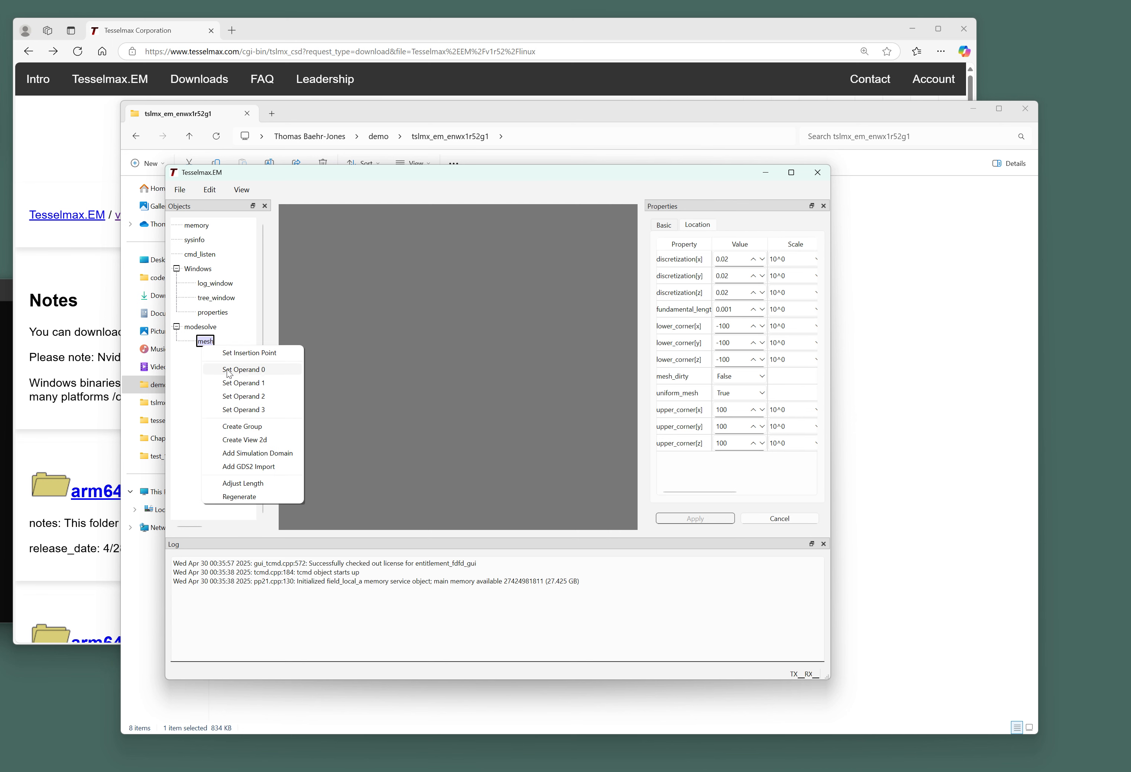
{"action": "left_click", "coordinate": [266, 443]}
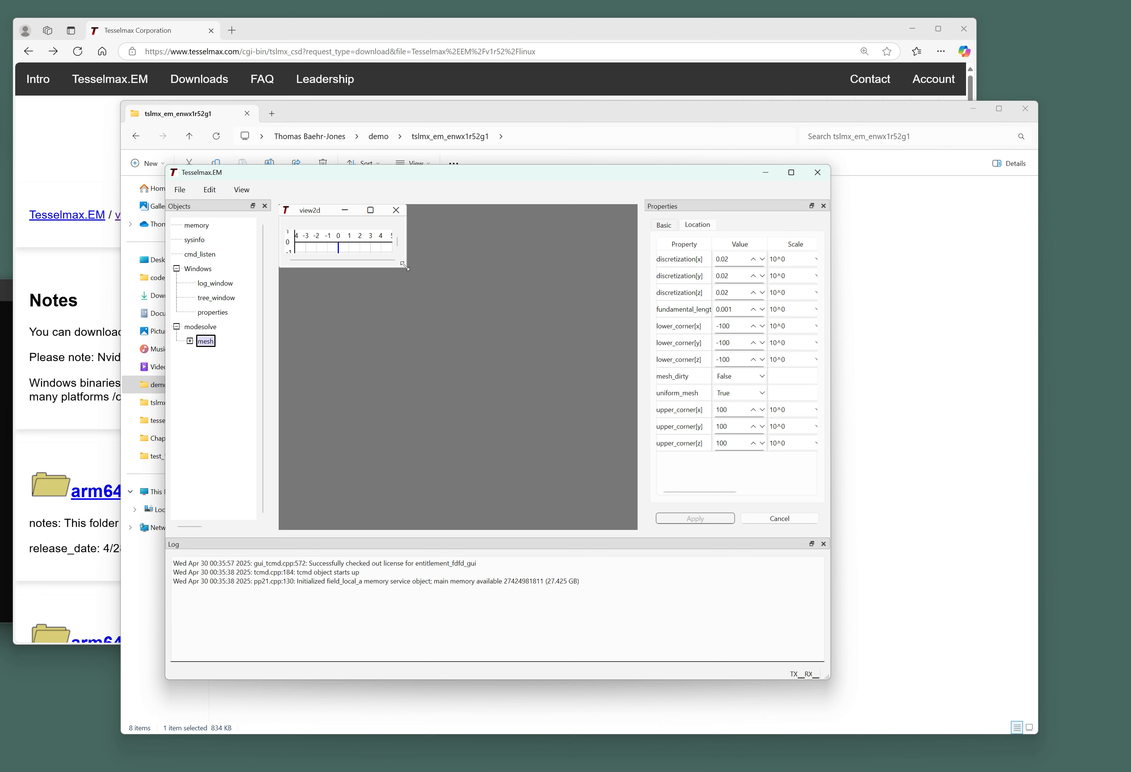
Enlarge the view2d plot window and pan the plot.
{"action": "left_click_drag", "start_coordinate": [405, 266], "coordinate": [569, 469]}
{"action": "left_click_drag", "start_coordinate": [492, 328], "coordinate": [443, 388]}
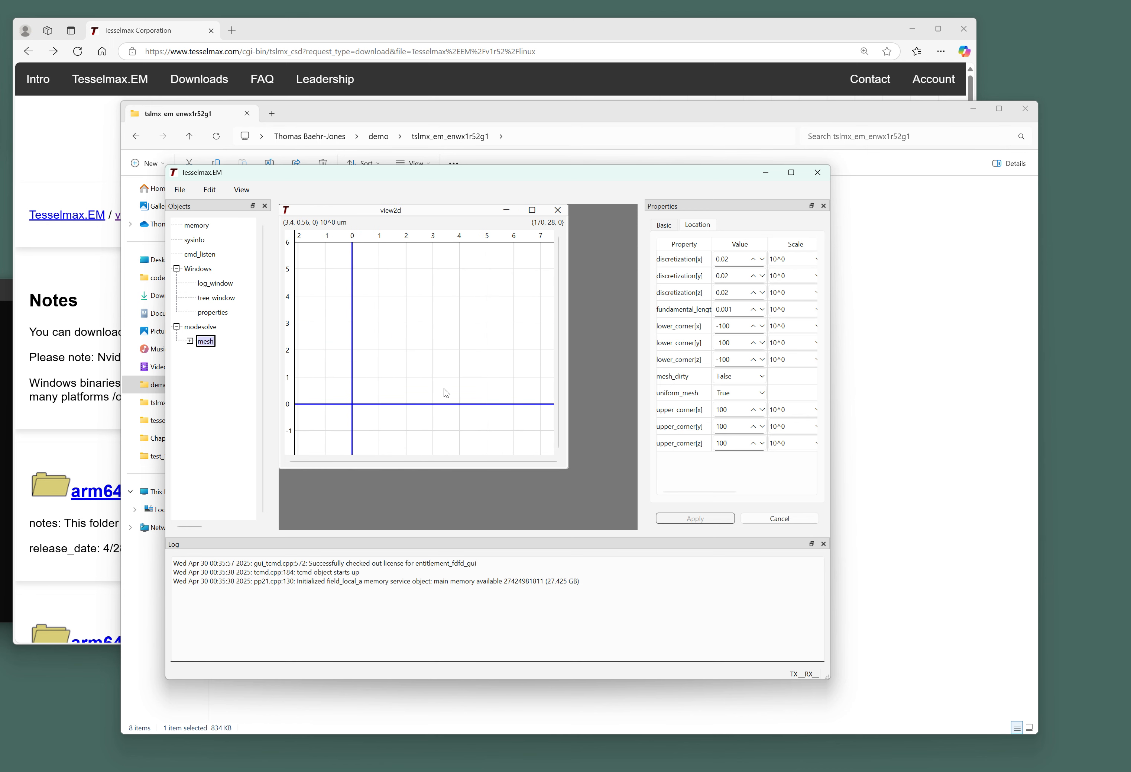
{"action": "scroll", "coordinate": [359, 367], "scroll_direction": "up", "scroll_amount": 1}
{"action": "scroll", "coordinate": [360, 367], "scroll_direction": "down", "scroll_amount": 1}
Apply view2d's draw_mesh set to True, then apply it set back to False.
{"action": "left_click", "coordinate": [190, 340]}
{"action": "left_click", "coordinate": [223, 356]}
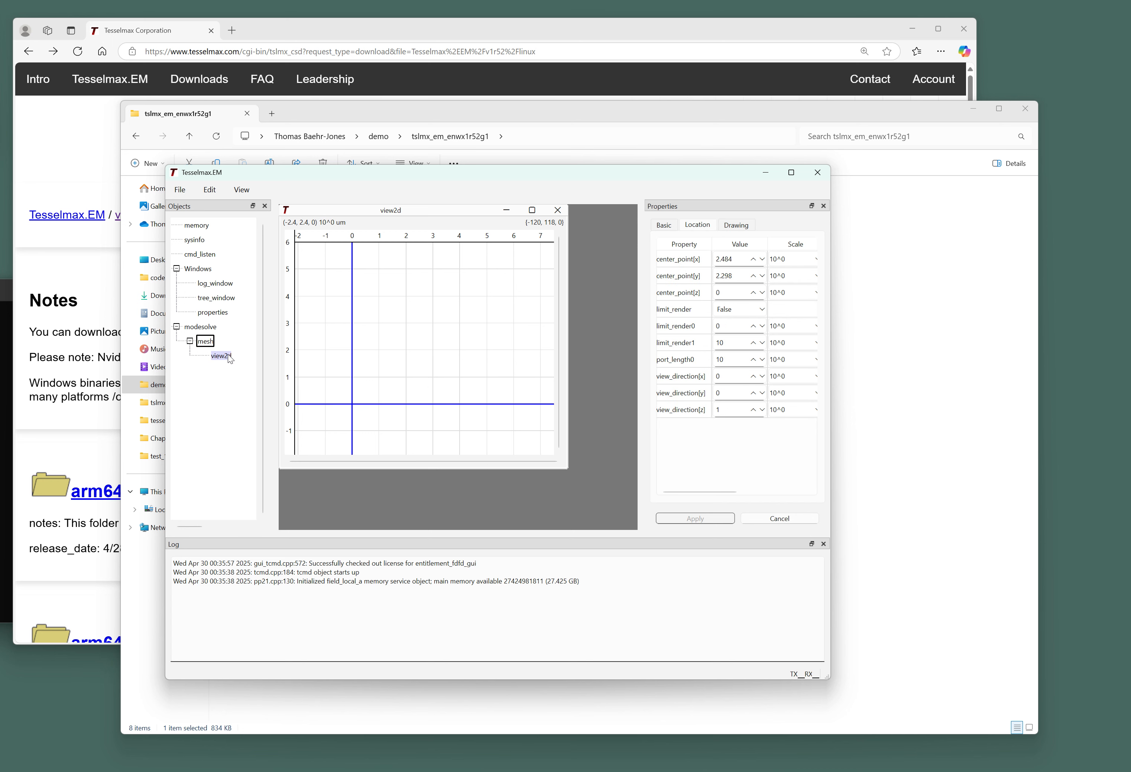
{"action": "left_click", "coordinate": [736, 225]}
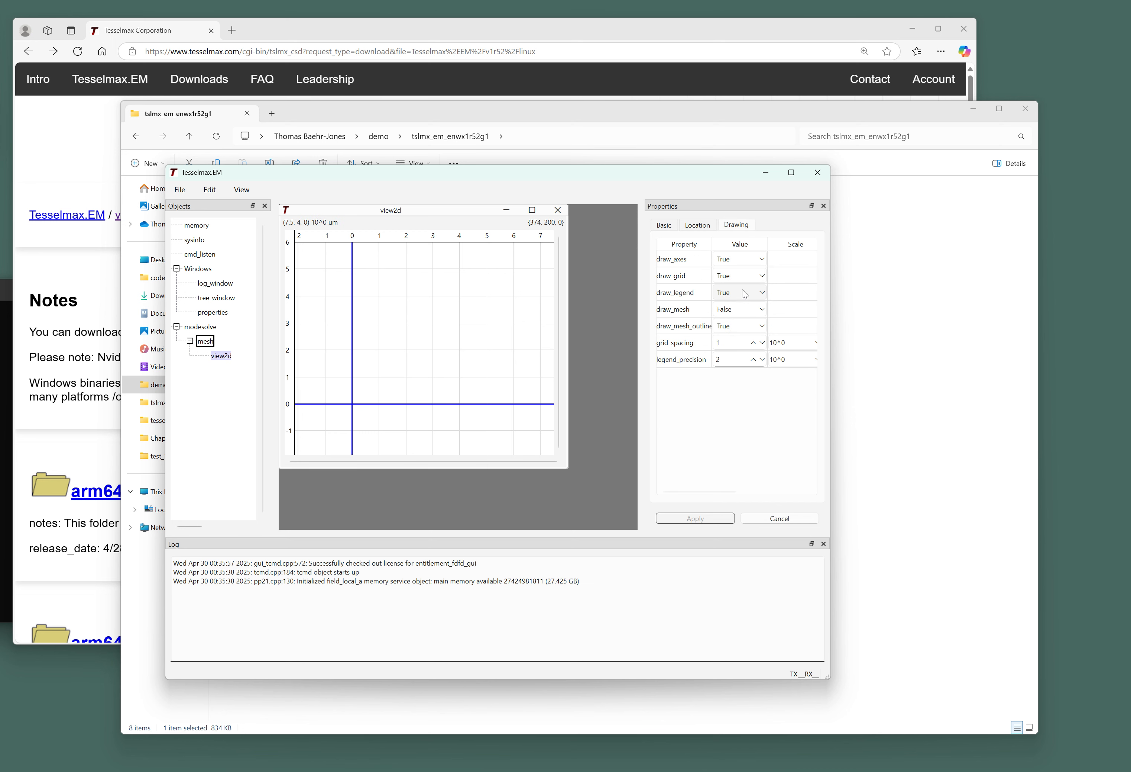
{"action": "left_click", "coordinate": [729, 310]}
{"action": "left_click", "coordinate": [729, 322]}
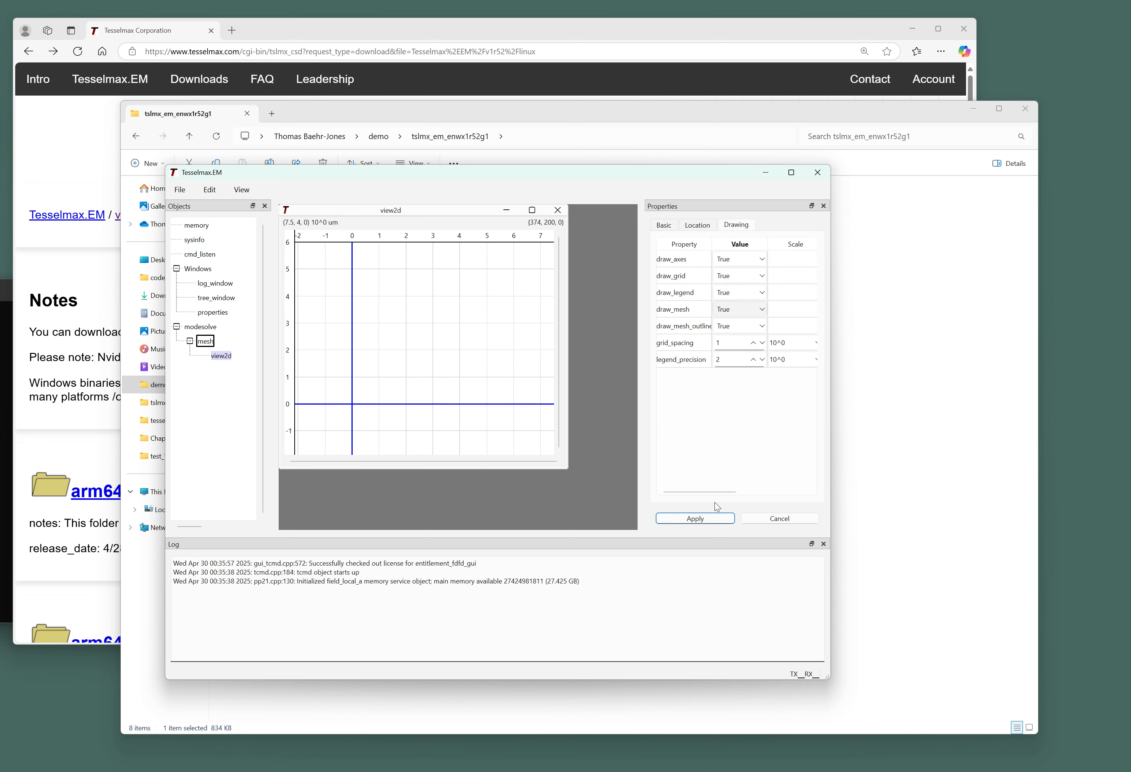
{"action": "left_click", "coordinate": [707, 523]}
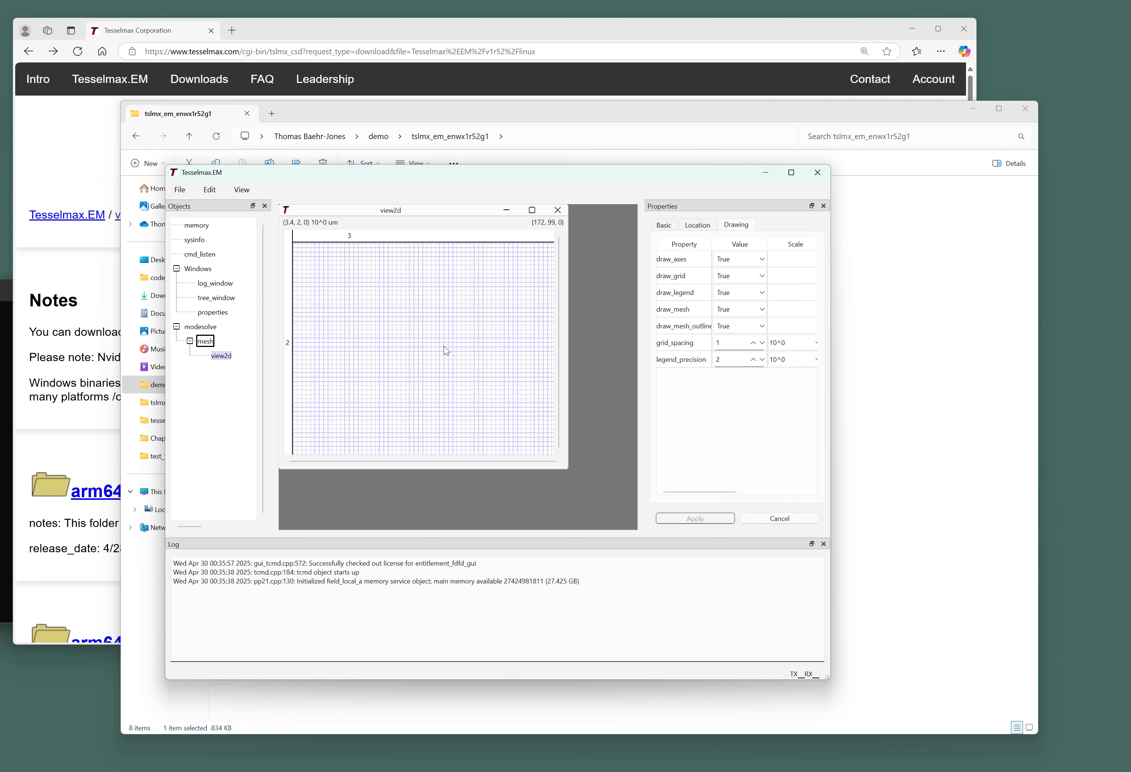
{"action": "left_click", "coordinate": [742, 310]}
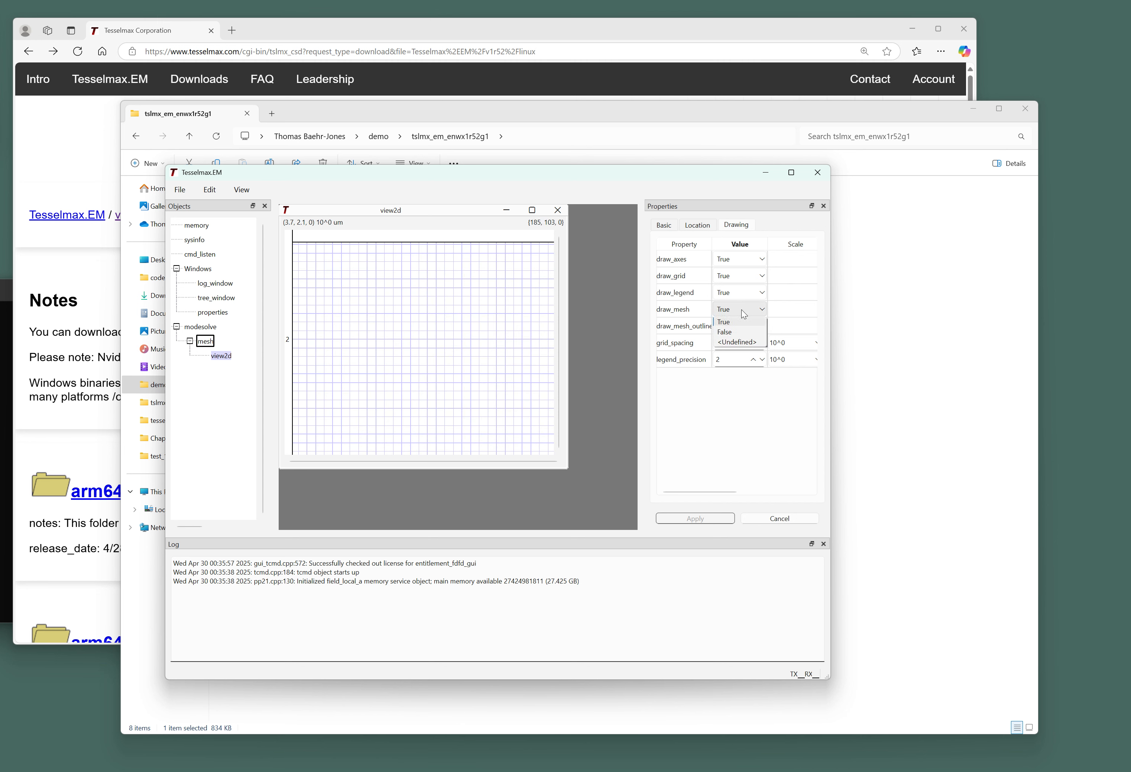
{"action": "left_click", "coordinate": [736, 324]}
{"action": "left_click", "coordinate": [732, 516]}
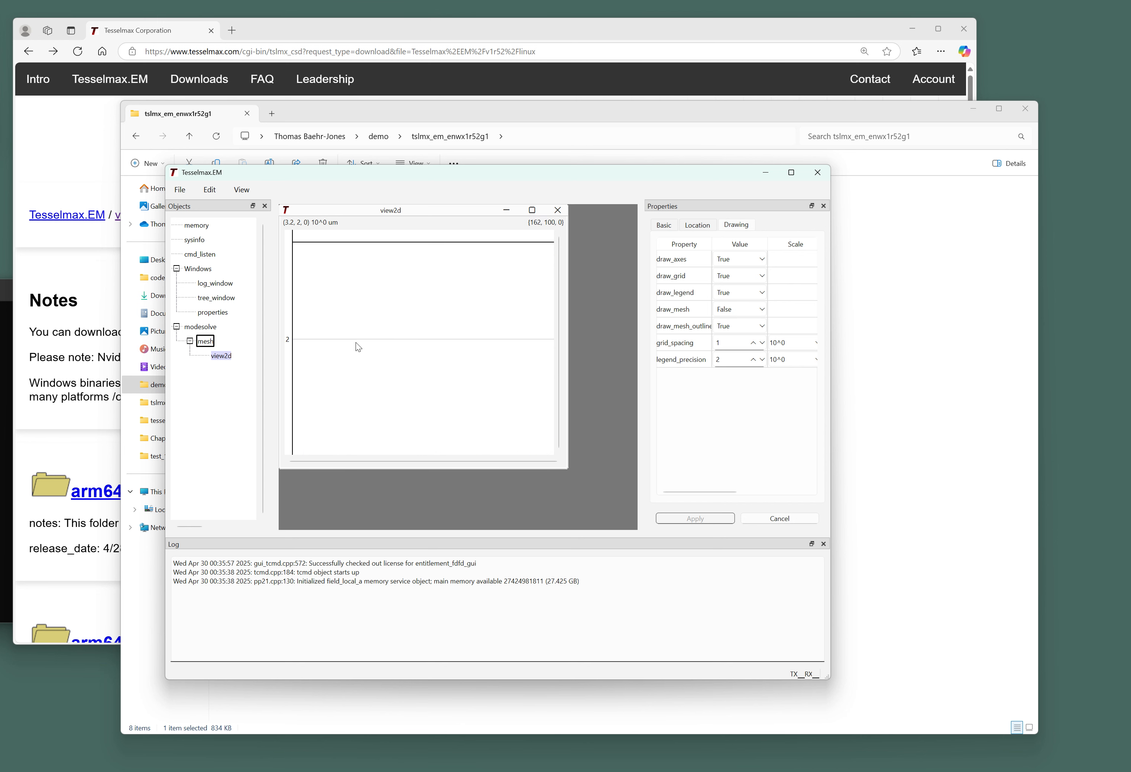
{"action": "scroll", "coordinate": [368, 339], "scroll_direction": "down", "scroll_amount": 5}
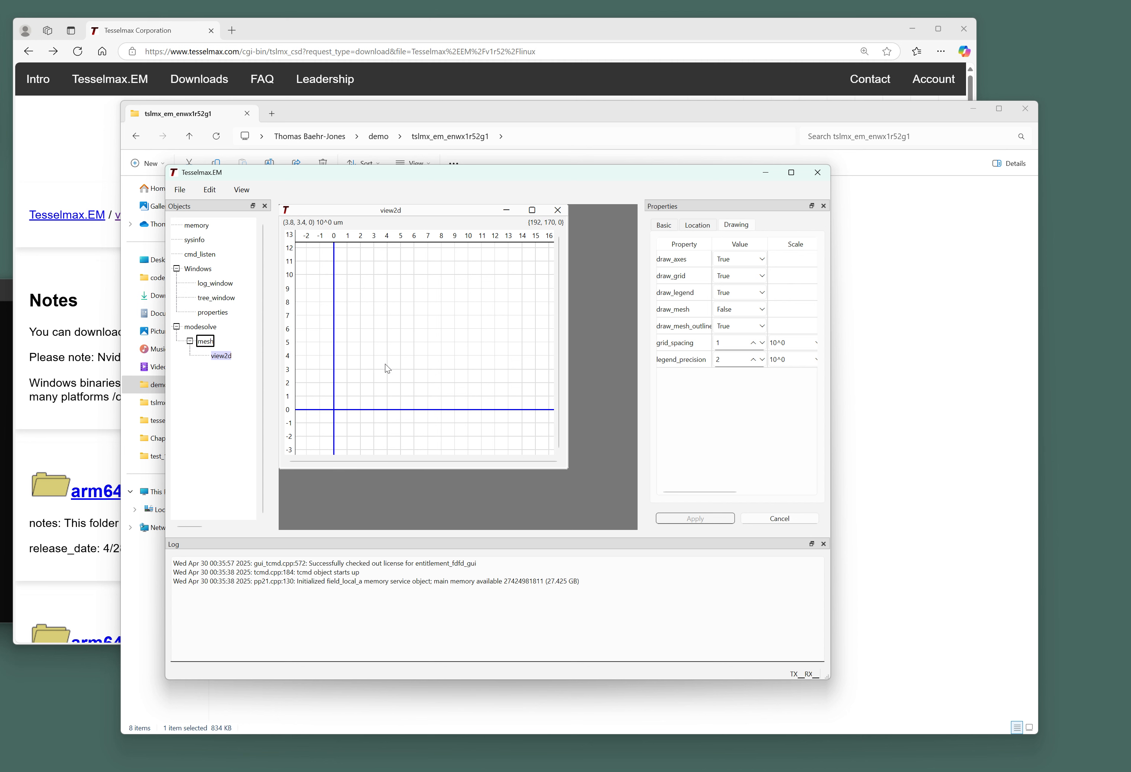
Add a simulation_domain under the mesh and make it the insertion point.
{"action": "right_click", "coordinate": [208, 341]}
{"action": "left_click", "coordinate": [264, 448]}
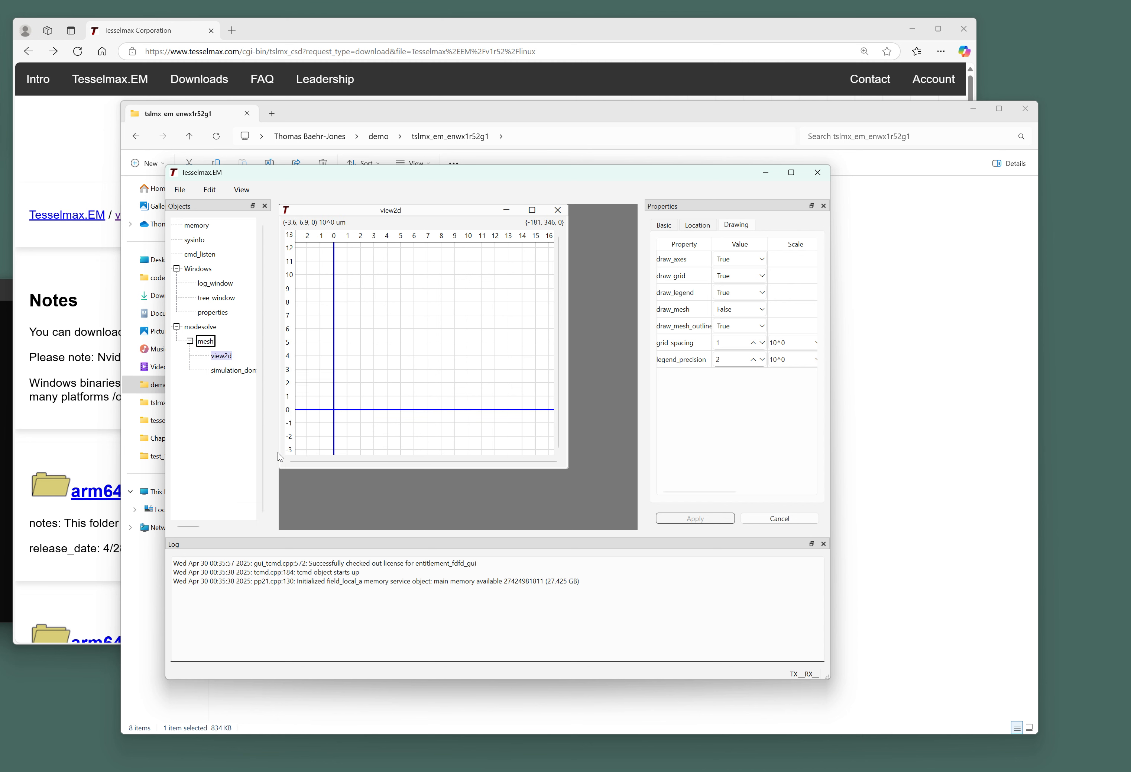
{"action": "right_click", "coordinate": [230, 368]}
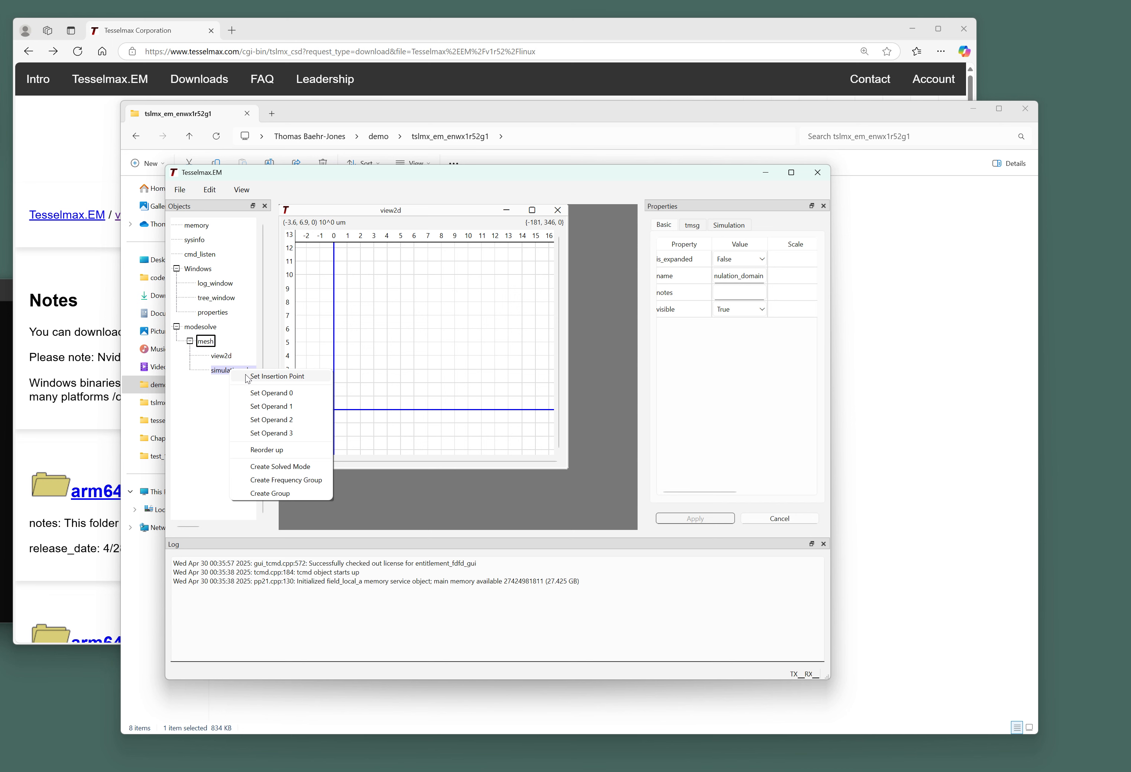
{"action": "left_click", "coordinate": [245, 374]}
Widen the workspace, reposition view2d, and bring up the Open Project dialog.
{"action": "left_click_drag", "start_coordinate": [832, 377], "coordinate": [921, 377]}
{"action": "left_click_drag", "start_coordinate": [356, 212], "coordinate": [407, 231]}
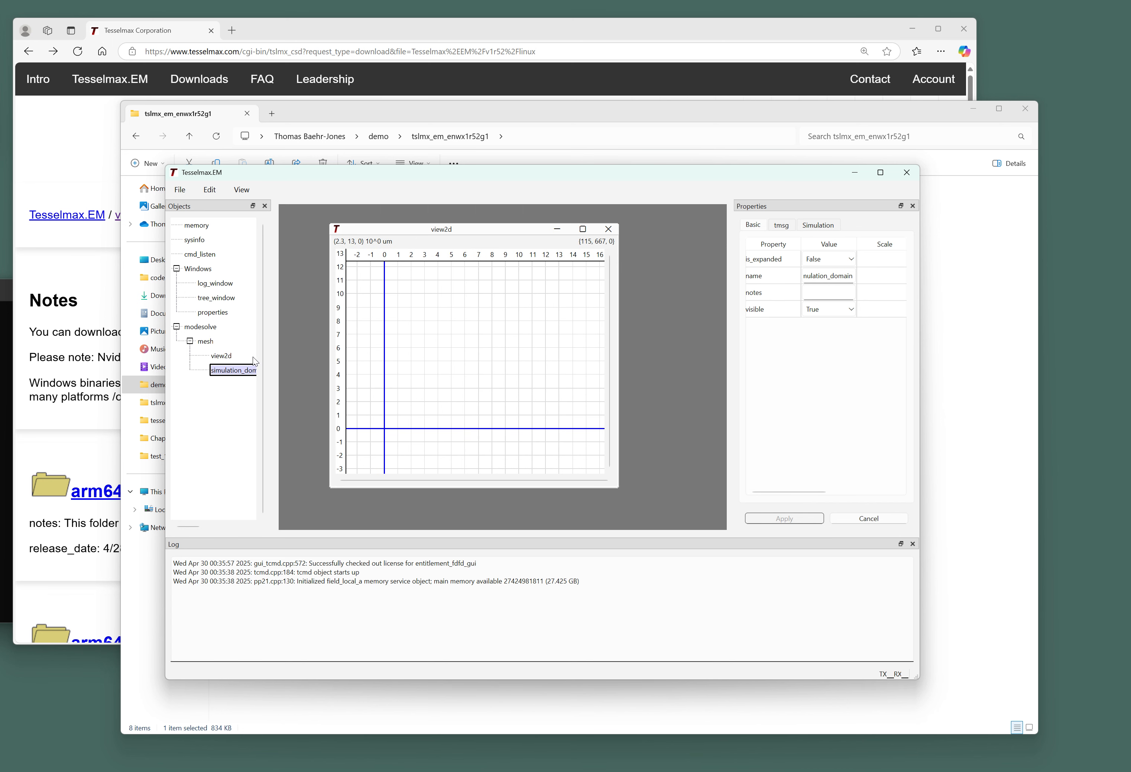
{"action": "left_click_drag", "start_coordinate": [274, 376], "coordinate": [300, 377]}
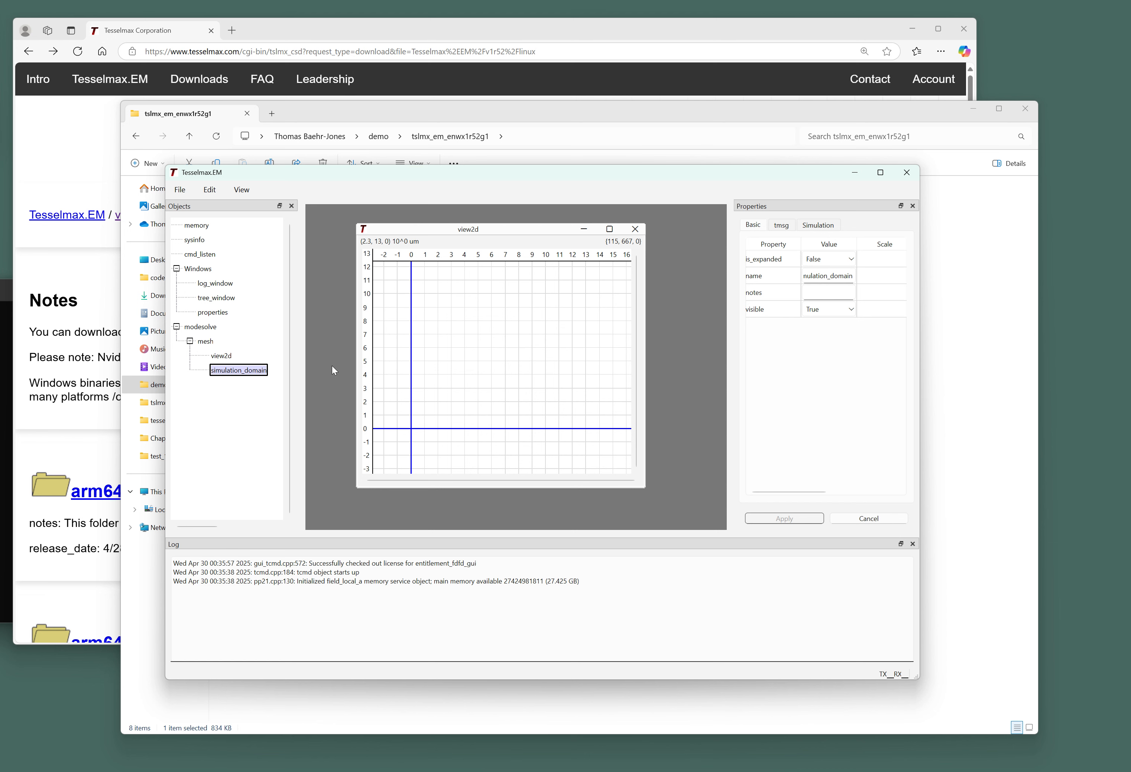
{"action": "left_click", "coordinate": [180, 190]}
{"action": "left_click", "coordinate": [193, 227]}
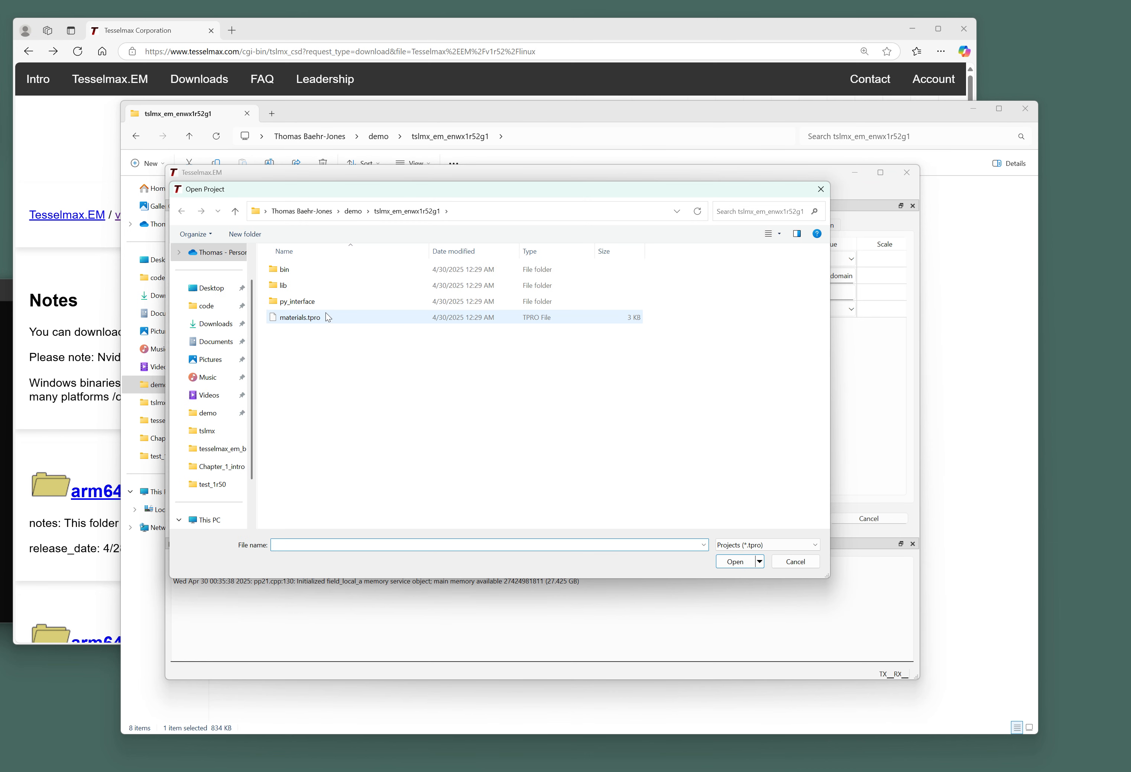
Load materials.tpro to import the silicon, silica and free_space materials.
{"action": "left_click", "coordinate": [327, 317]}
{"action": "key", "text": "Return"}
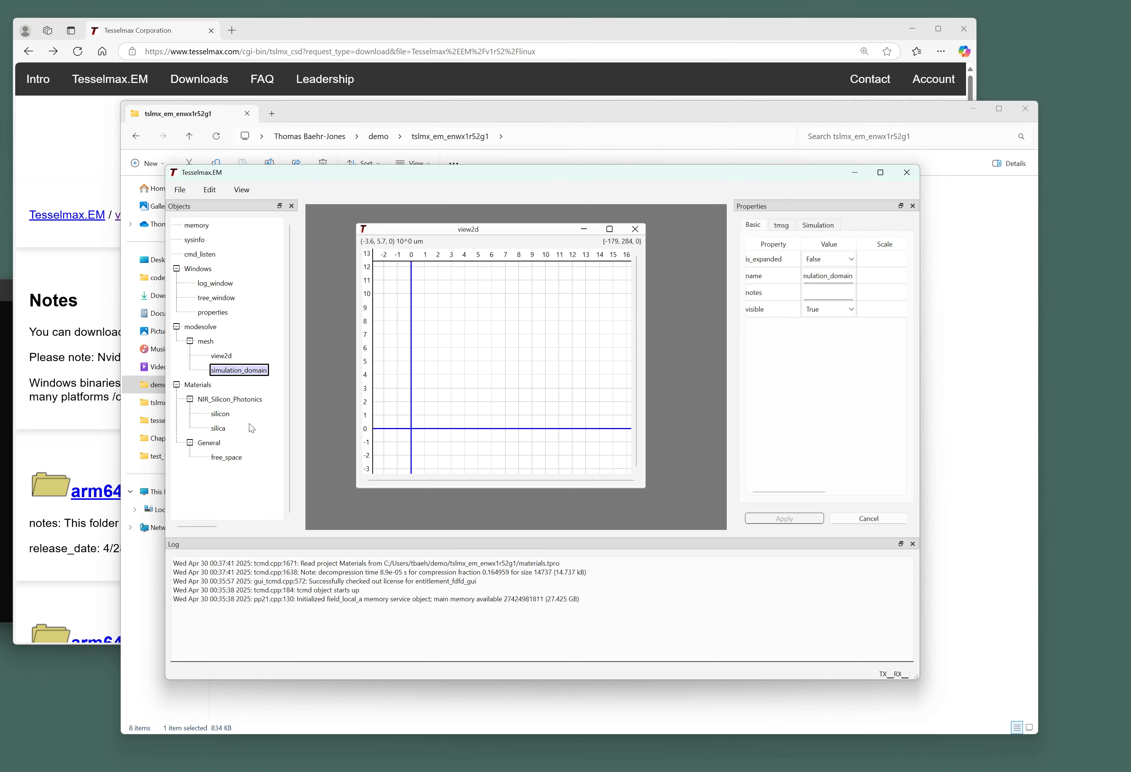
{"action": "left_click", "coordinate": [225, 417]}
{"action": "left_click", "coordinate": [221, 427]}
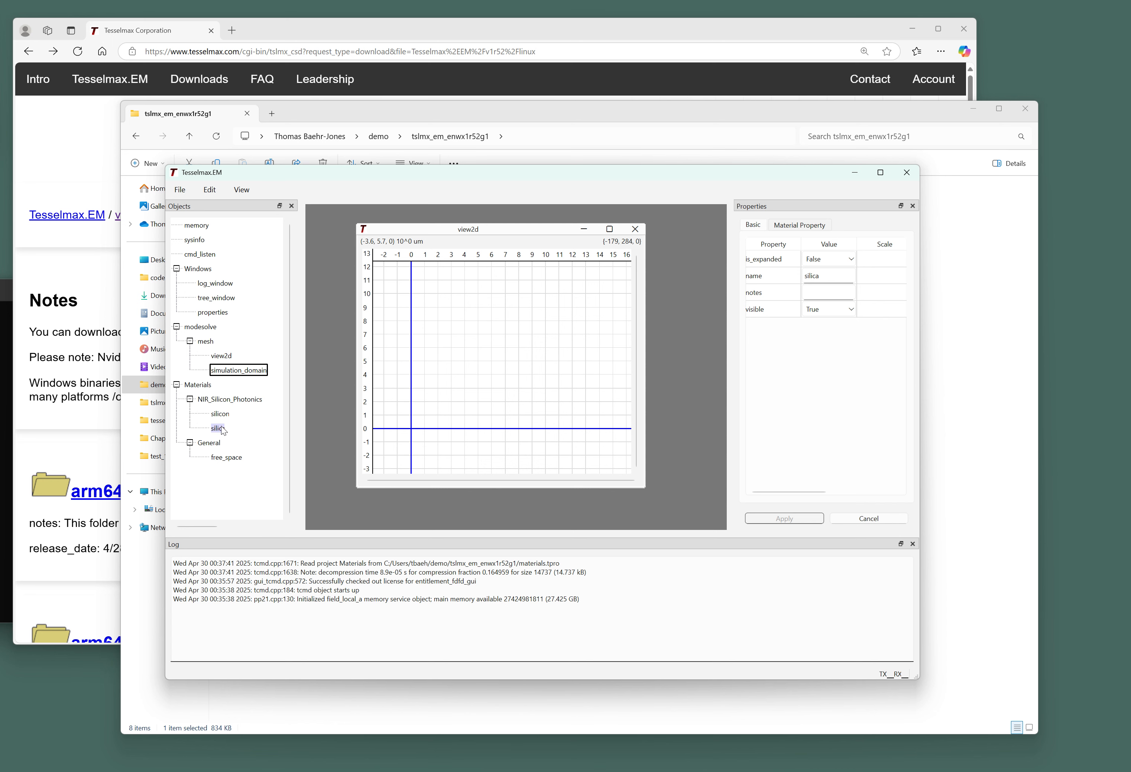
Set the silicon material as operand 0 for field operations.
{"action": "left_click", "coordinate": [223, 418]}
{"action": "right_click", "coordinate": [225, 415]}
{"action": "left_click", "coordinate": [237, 416]}
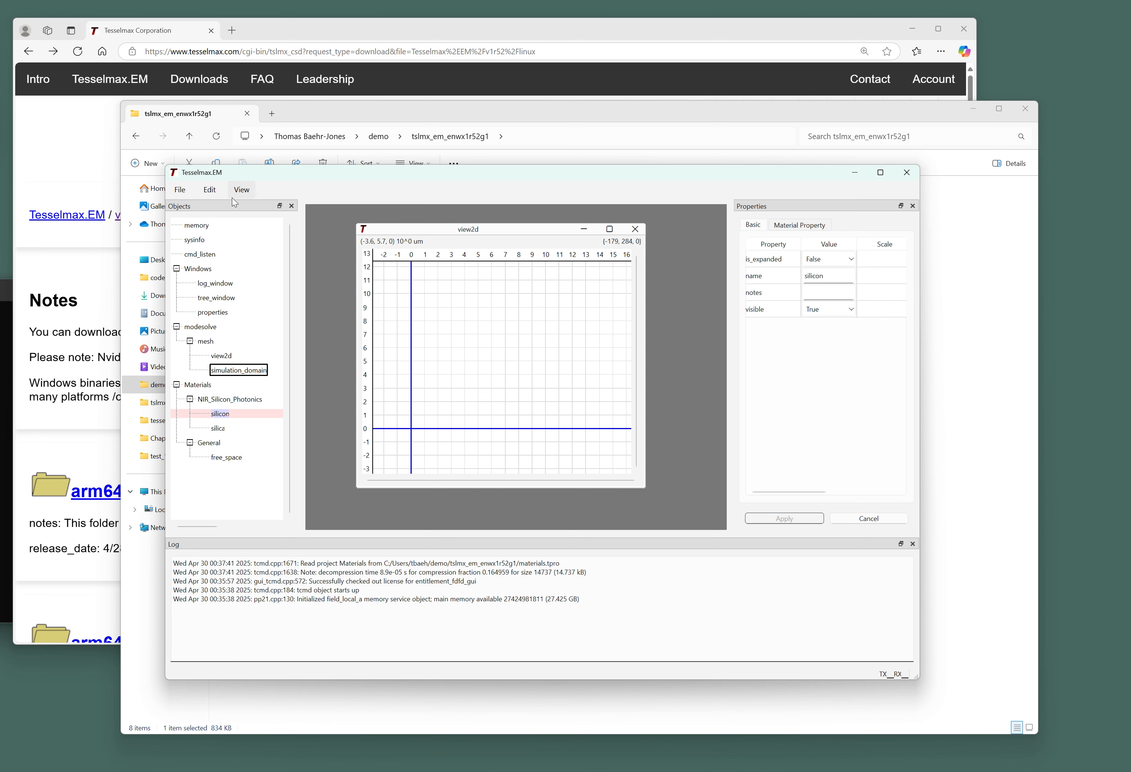
{"action": "left_click", "coordinate": [242, 190]}
List silicon's refractive index with the Edit operation, suppressed coordinates and 1d editing.
{"action": "left_click", "coordinate": [266, 275]}
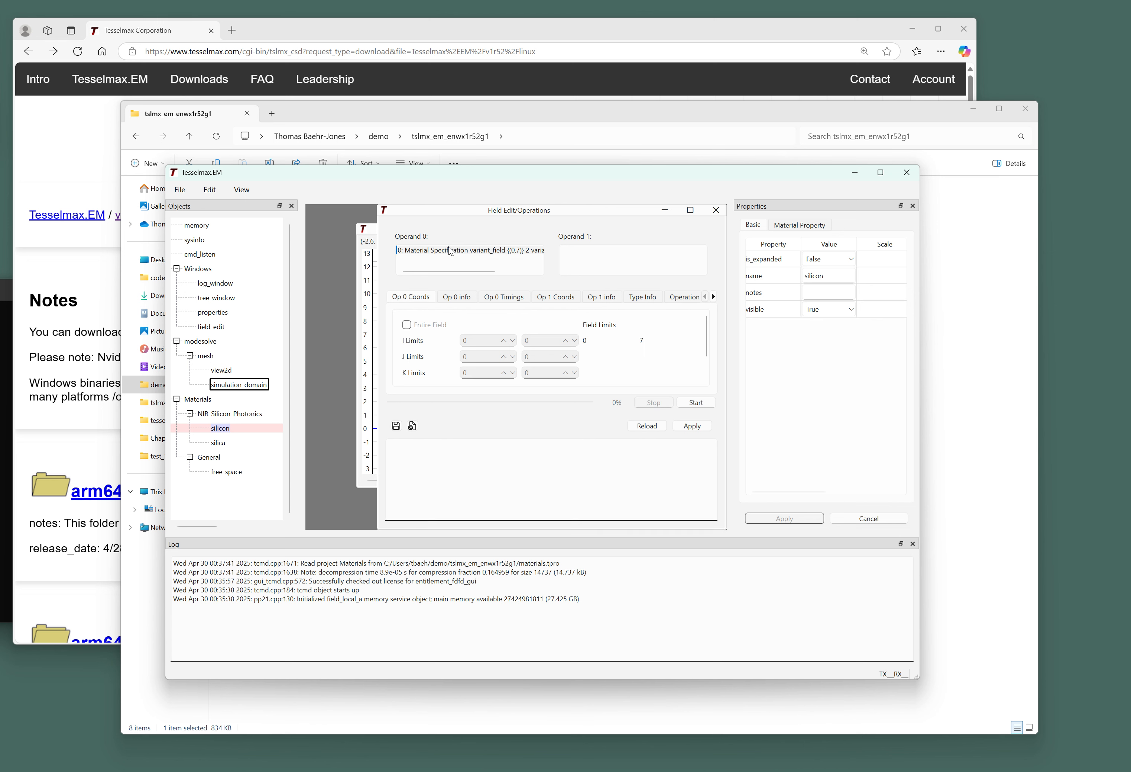
{"action": "left_click", "coordinate": [713, 297]}
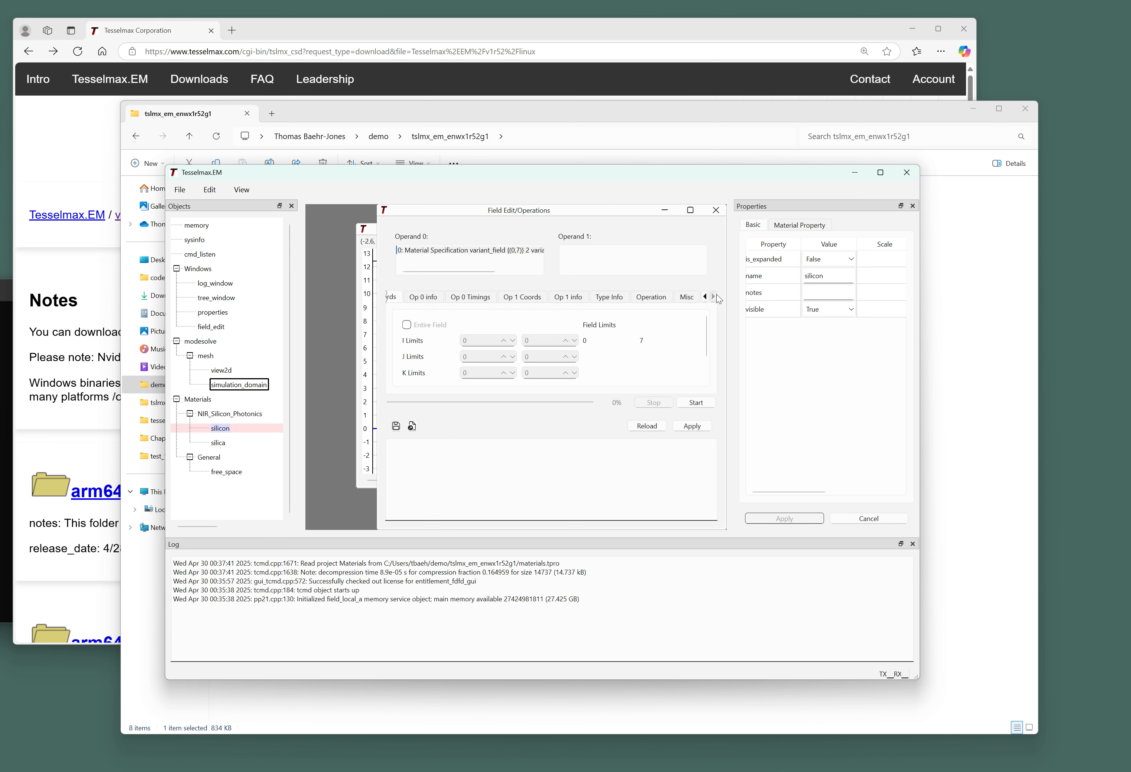
{"action": "left_click", "coordinate": [654, 301]}
{"action": "left_click", "coordinate": [462, 321]}
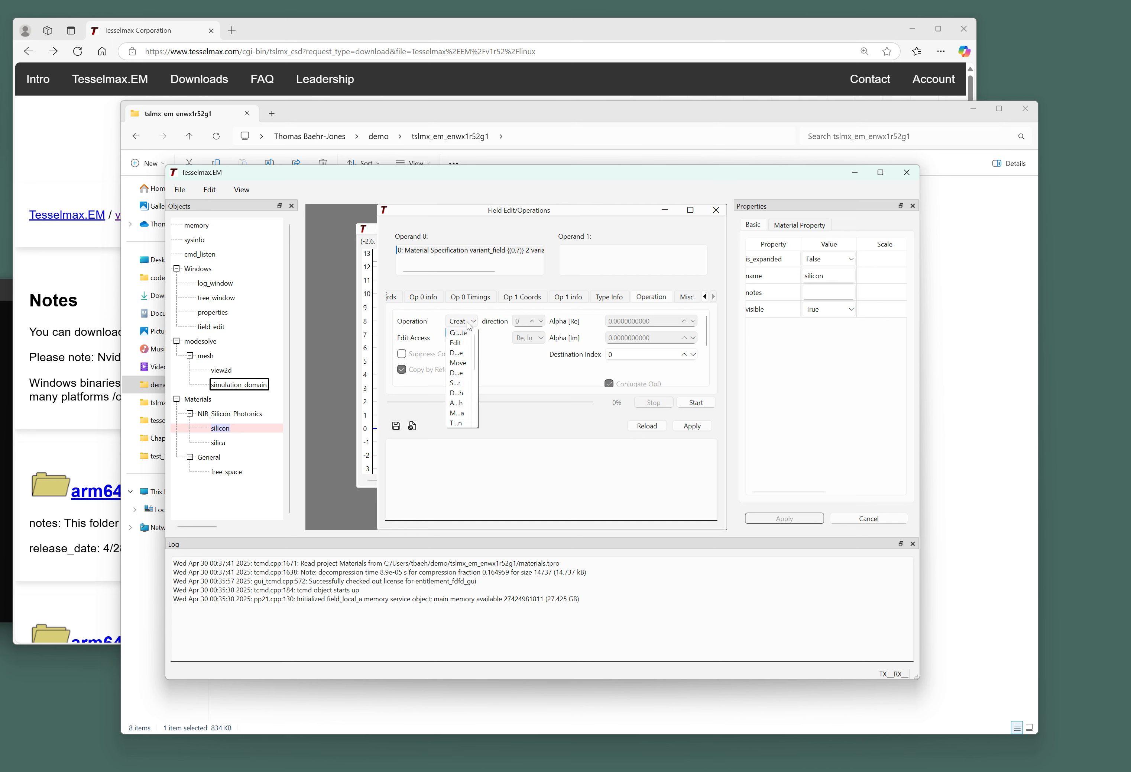
{"action": "left_click", "coordinate": [468, 350]}
{"action": "left_click", "coordinate": [402, 354]}
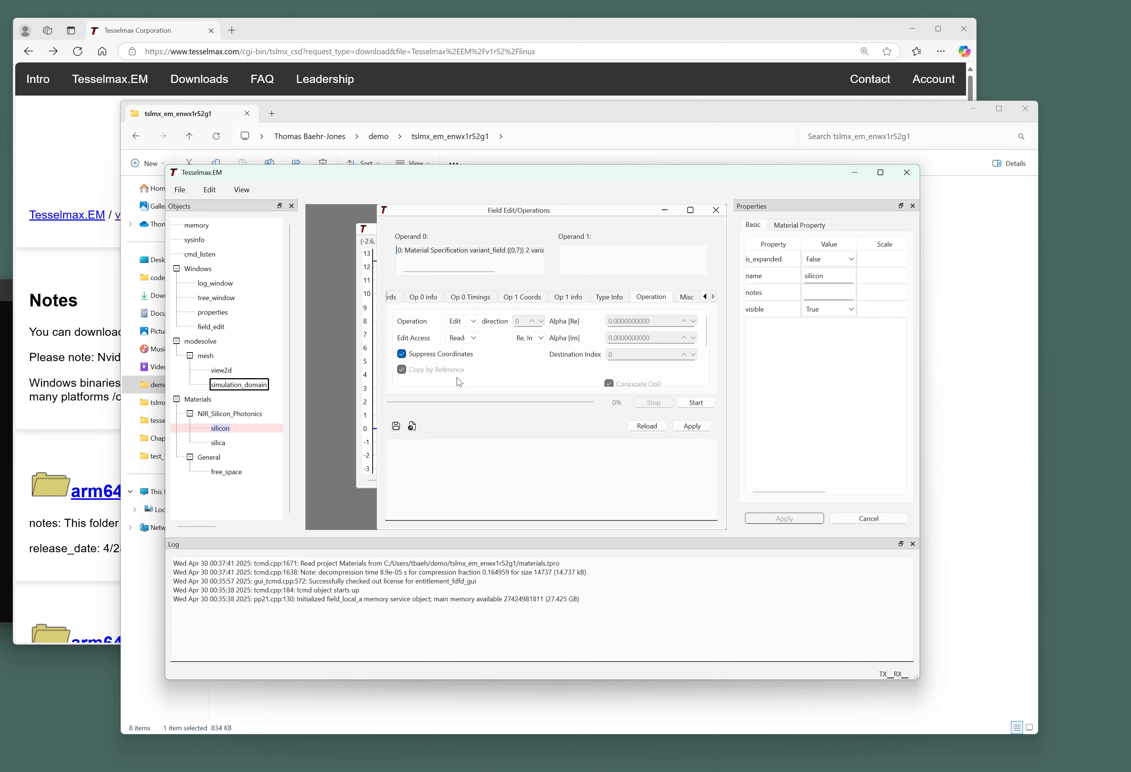
{"action": "scroll", "coordinate": [457, 377], "scroll_direction": "down", "scroll_amount": 1}
{"action": "left_click", "coordinate": [402, 380]}
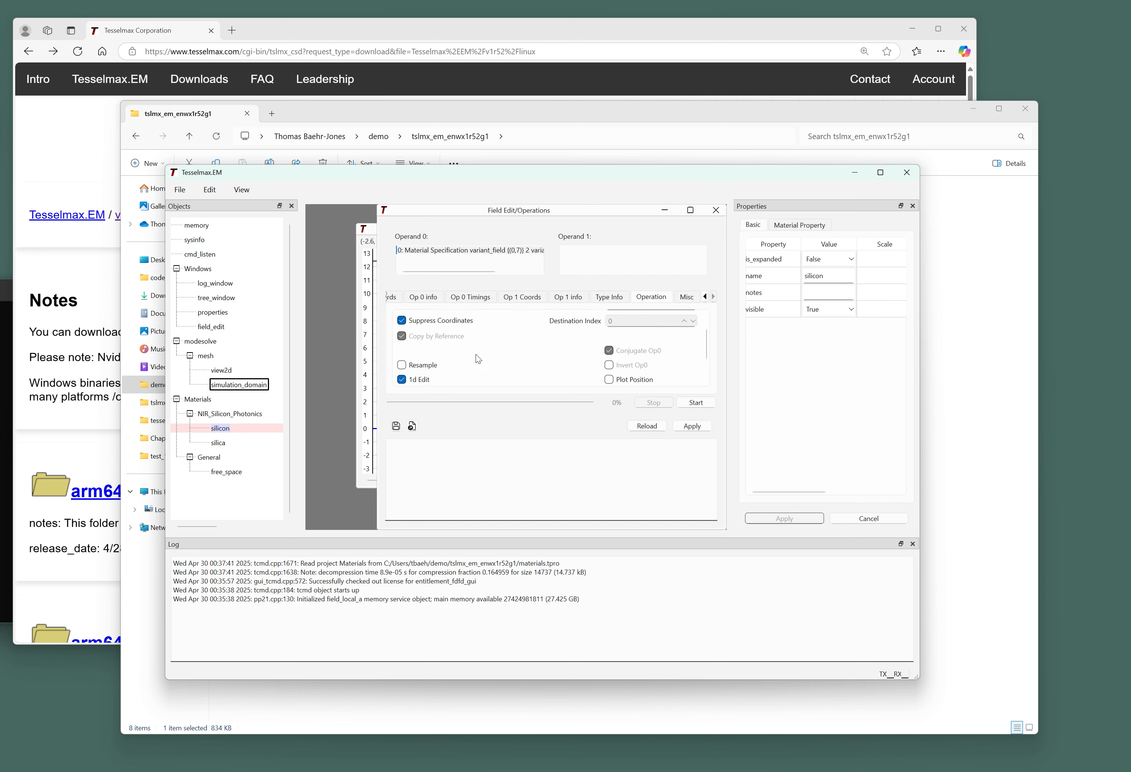
{"action": "left_click", "coordinate": [392, 296]}
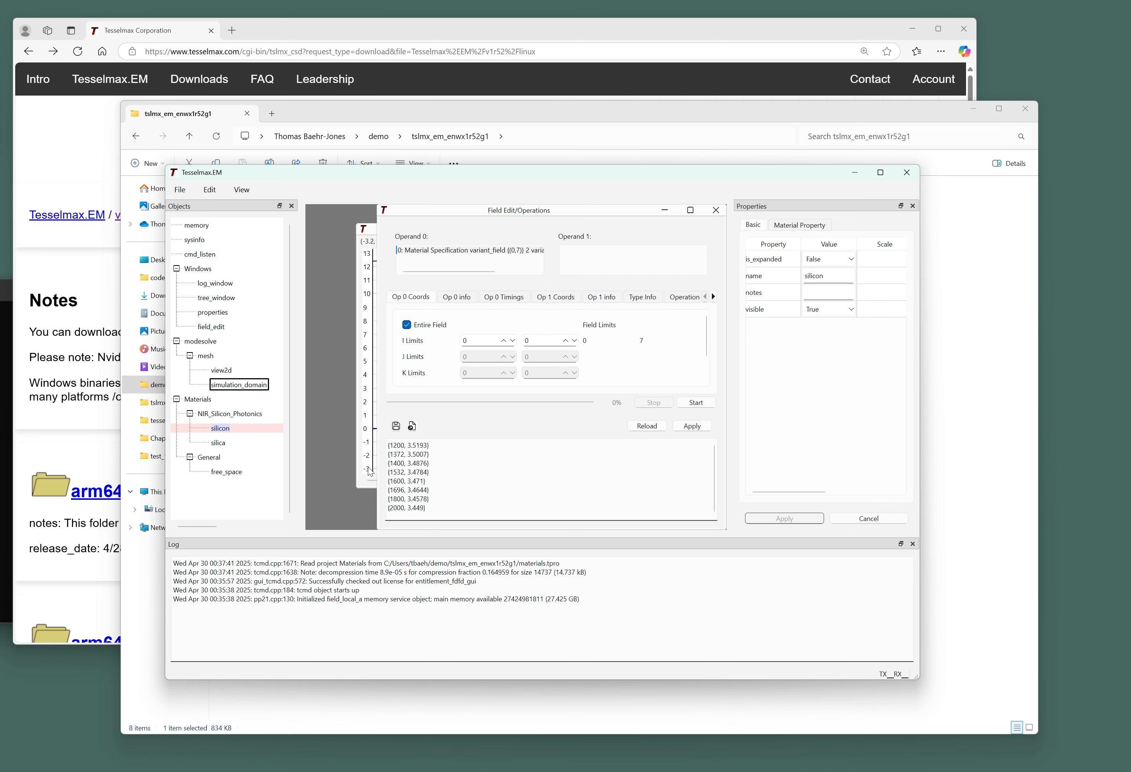
Keep silicon's material variant as n and close the field editor.
{"action": "left_click", "coordinate": [791, 225]}
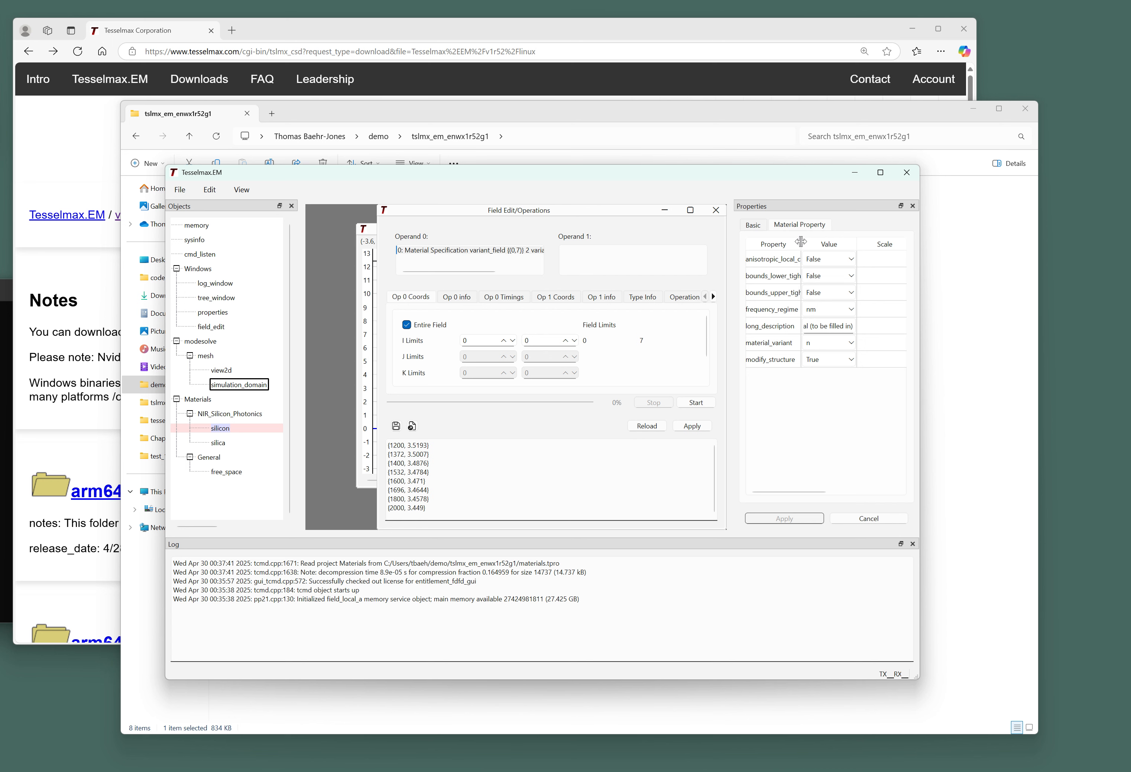
{"action": "left_click_drag", "start_coordinate": [801, 242], "coordinate": [823, 243]}
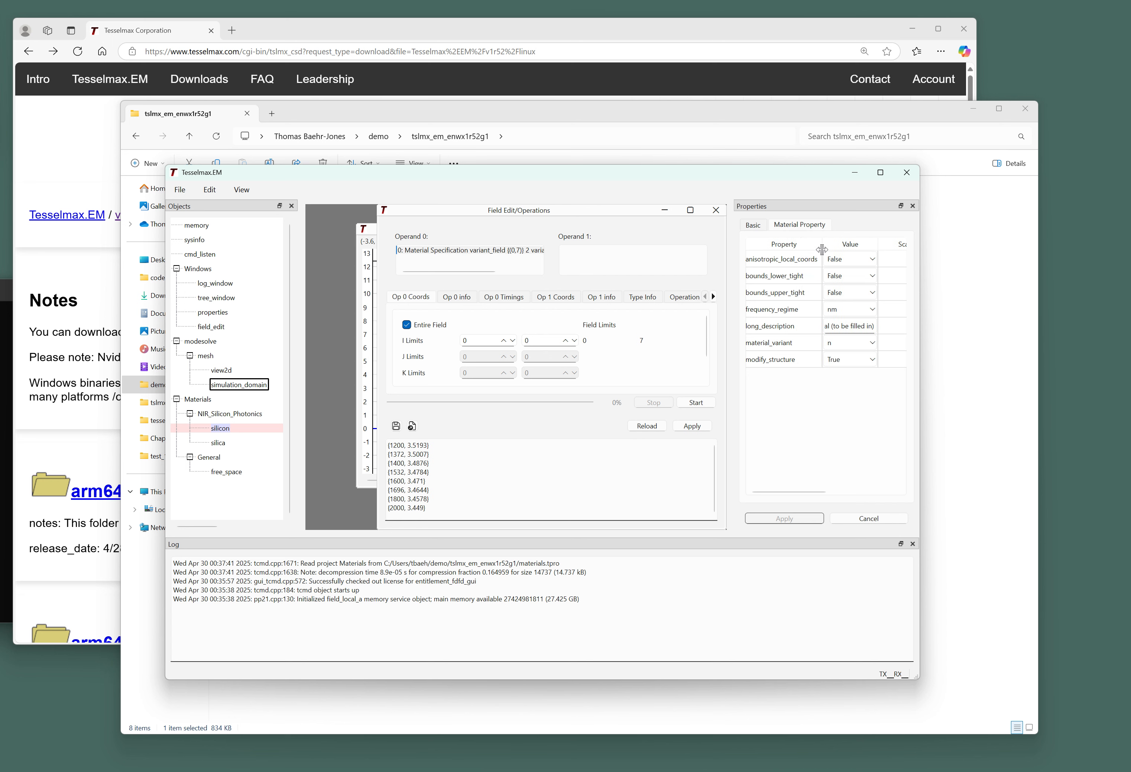
{"action": "left_click", "coordinate": [838, 351]}
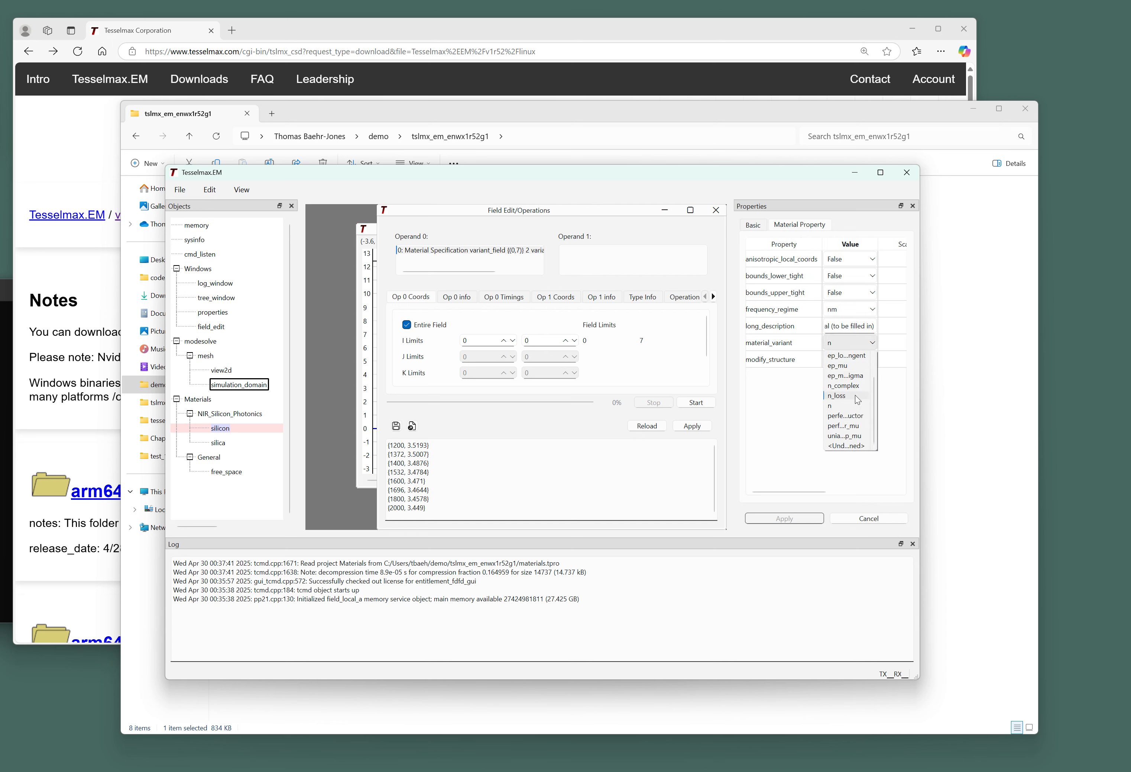
{"action": "left_click", "coordinate": [793, 408]}
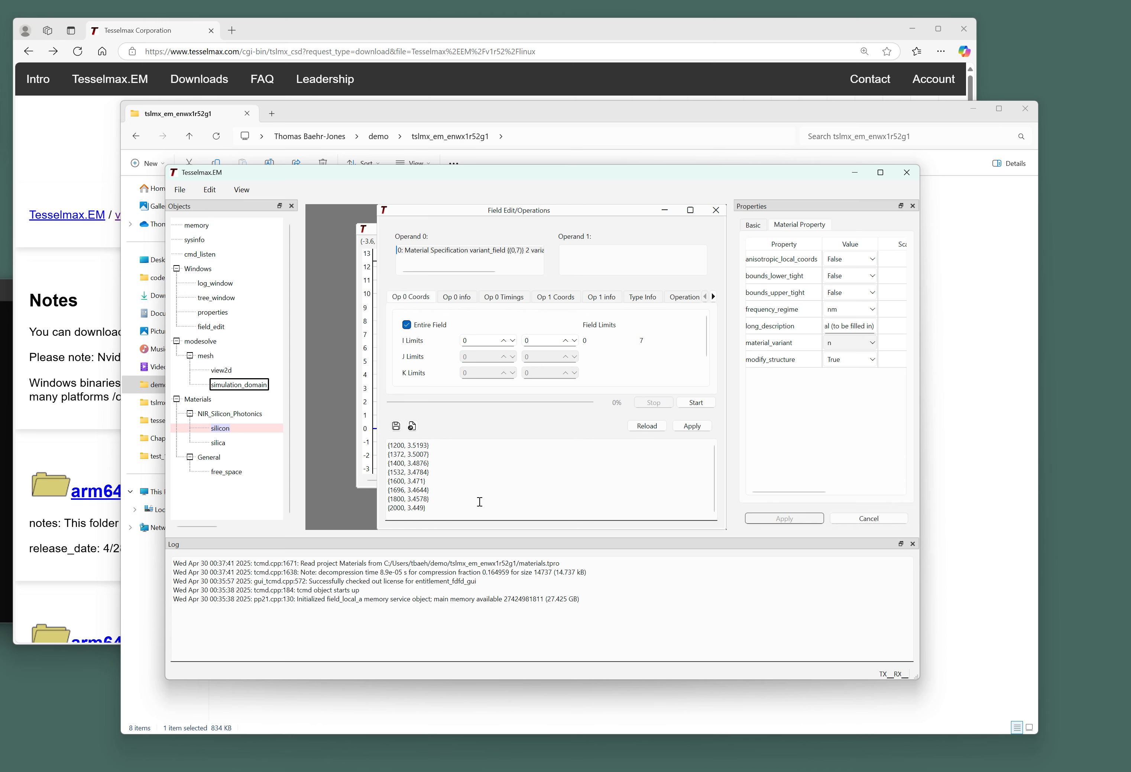
{"action": "left_click", "coordinate": [717, 211]}
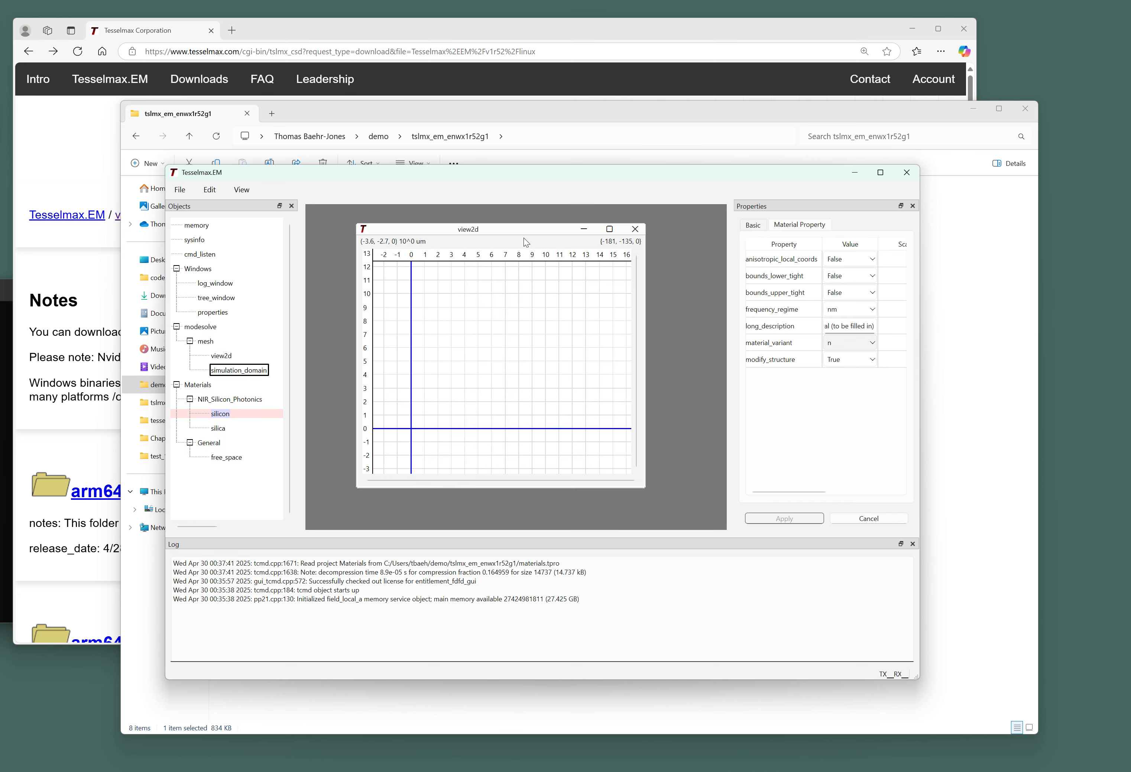
Set silica instead of silicon as operand 0.
{"action": "left_click", "coordinate": [252, 374]}
{"action": "left_click", "coordinate": [818, 224]}
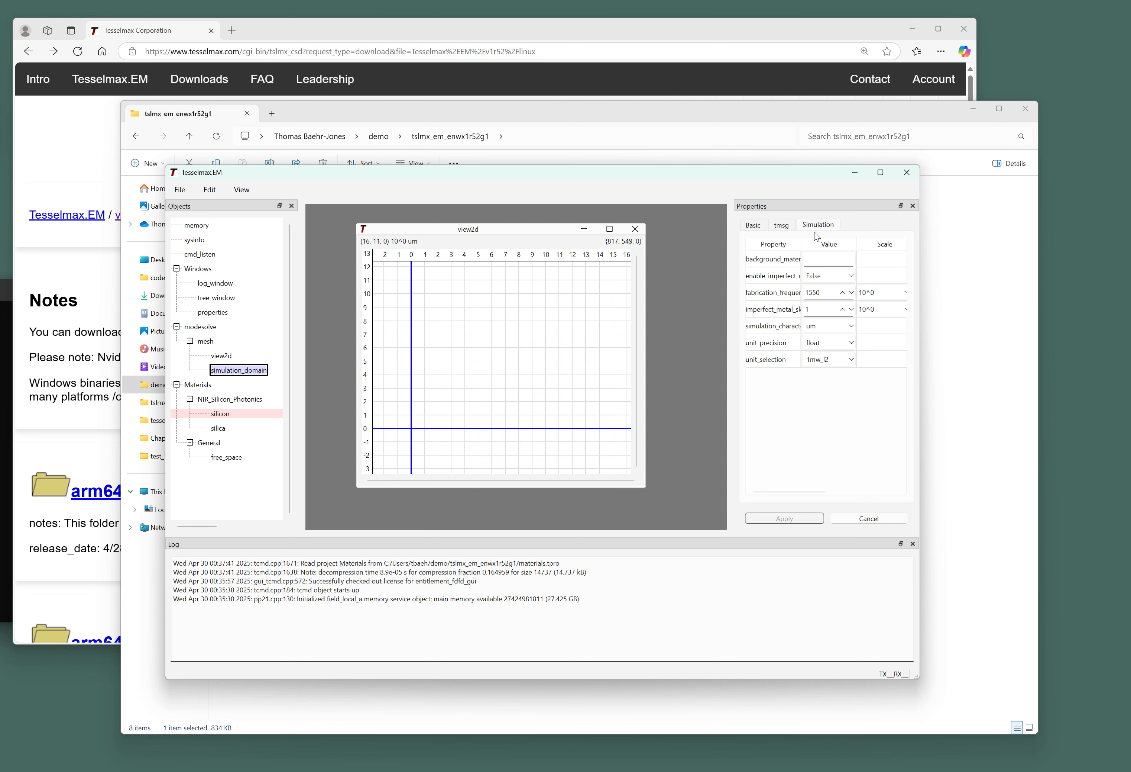
{"action": "right_click", "coordinate": [224, 417]}
{"action": "left_click", "coordinate": [215, 430]}
{"action": "right_click", "coordinate": [214, 430]}
{"action": "left_click", "coordinate": [231, 438]}
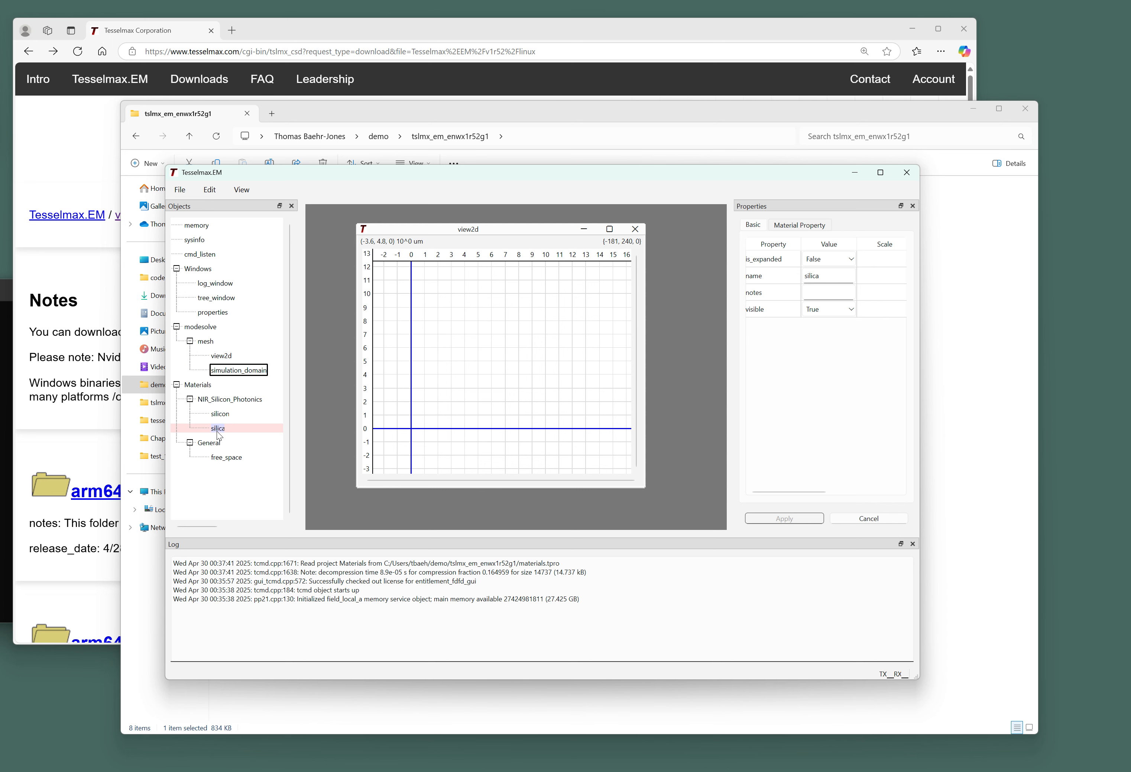
Confirm simulation_domain's background_material is Materials/NIR_Silicon_Photonics/silica.
{"action": "left_click", "coordinate": [799, 224]}
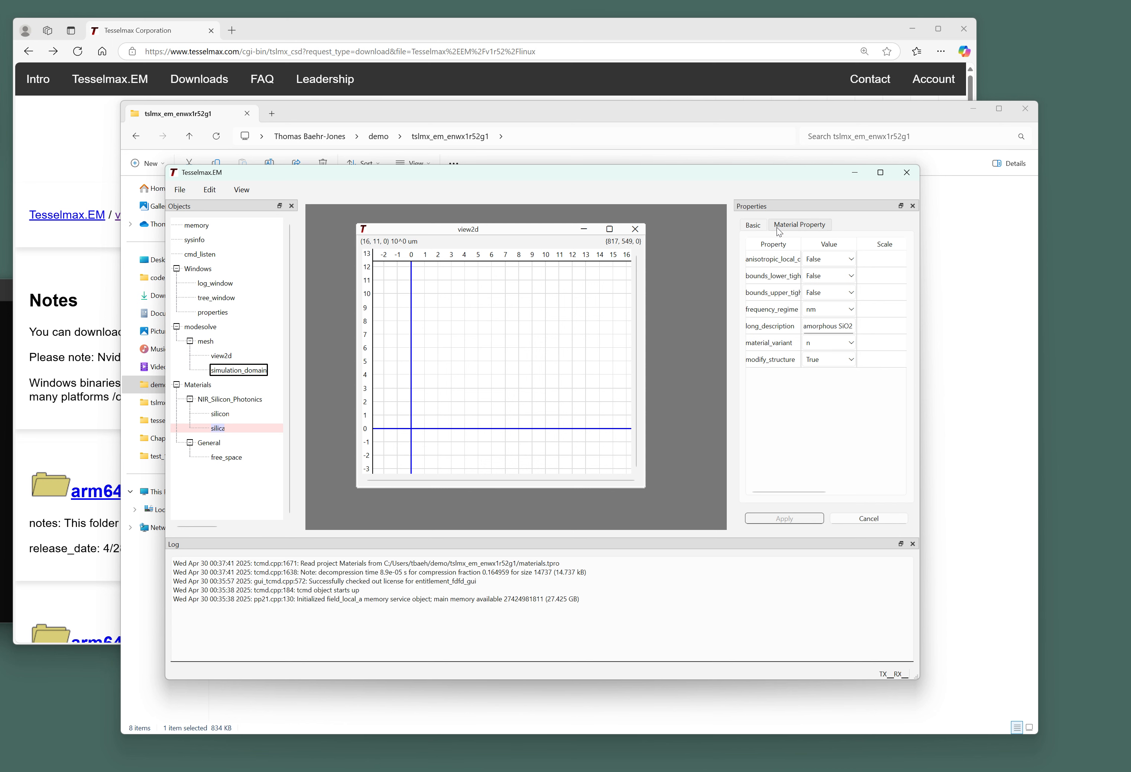
{"action": "left_click", "coordinate": [249, 373]}
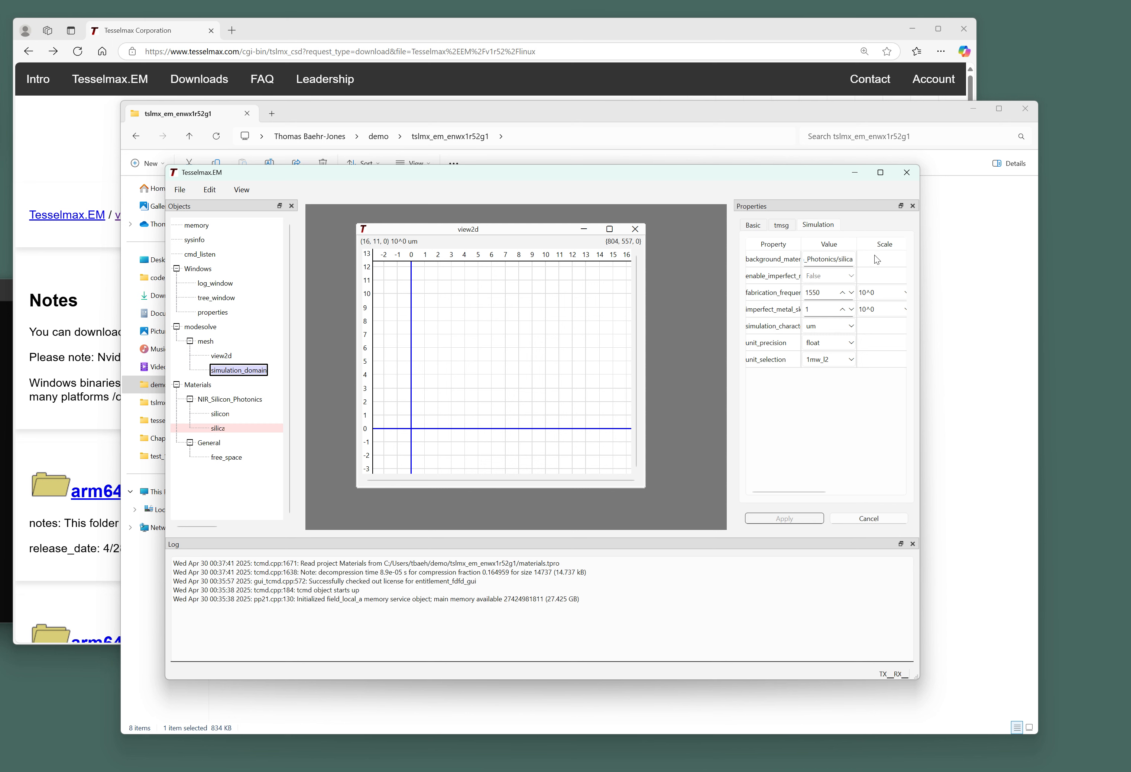
{"action": "left_click_drag", "start_coordinate": [856, 245], "coordinate": [904, 243]}
{"action": "left_click", "coordinate": [847, 259]}
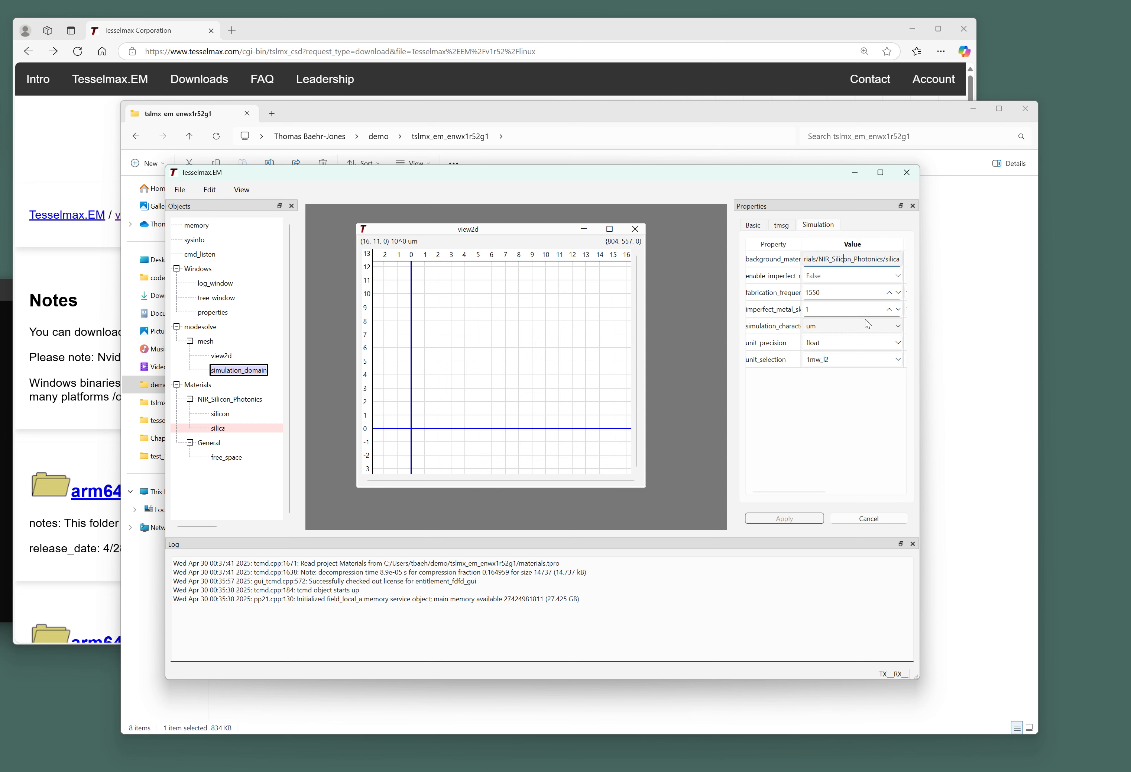
{"action": "key", "text": "Home"}
{"action": "key", "text": "Right"}
{"action": "key", "text": "Right"}
{"action": "key", "text": "Right"}
{"action": "key", "text": "Right"}
{"action": "key", "text": "Right"}
{"action": "key", "text": "Right"}
{"action": "key", "text": "Right"}
{"action": "key", "text": "Right"}
{"action": "key", "text": "Right"}
{"action": "key", "text": "Right"}
{"action": "key", "text": "Right"}
{"action": "key", "text": "Right"}
{"action": "key", "text": "Right"}
{"action": "key", "text": "Right"}
{"action": "key", "text": "Right"}
{"action": "key", "text": "Right"}
{"action": "key", "text": "Right"}
{"action": "key", "text": "Right"}
{"action": "key", "text": "Right"}
{"action": "key", "text": "Right"}
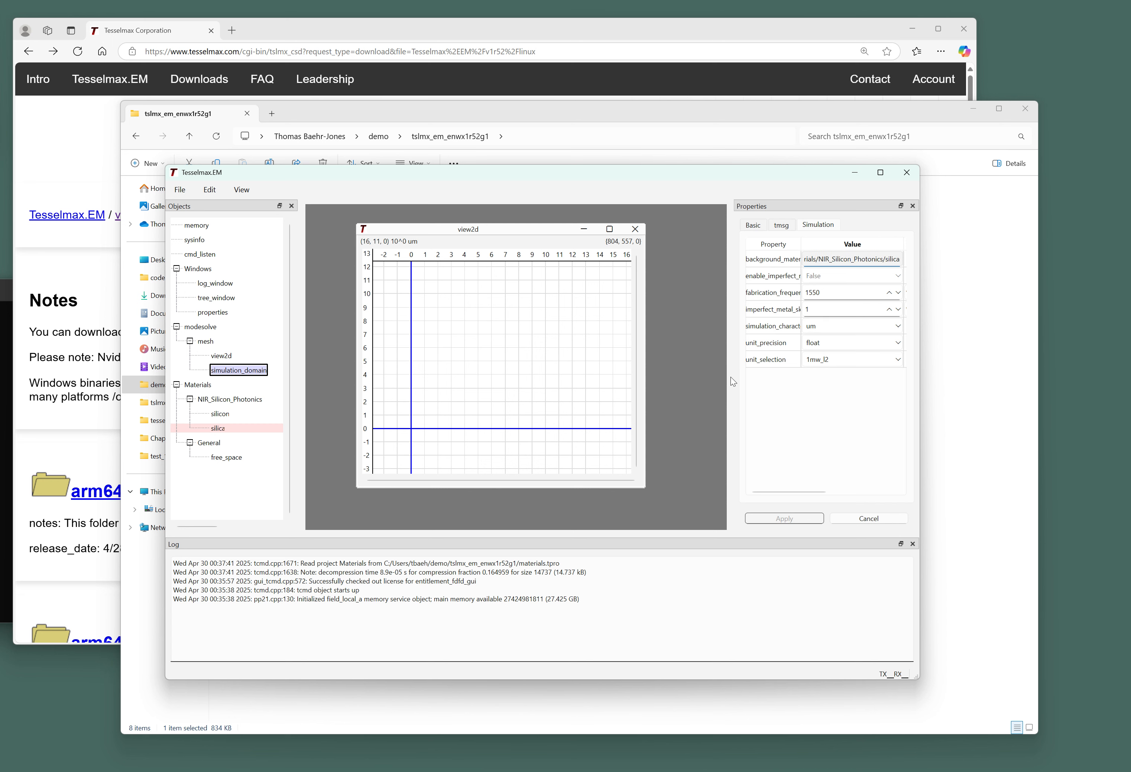
{"action": "left_click_drag", "start_coordinate": [733, 376], "coordinate": [741, 376]}
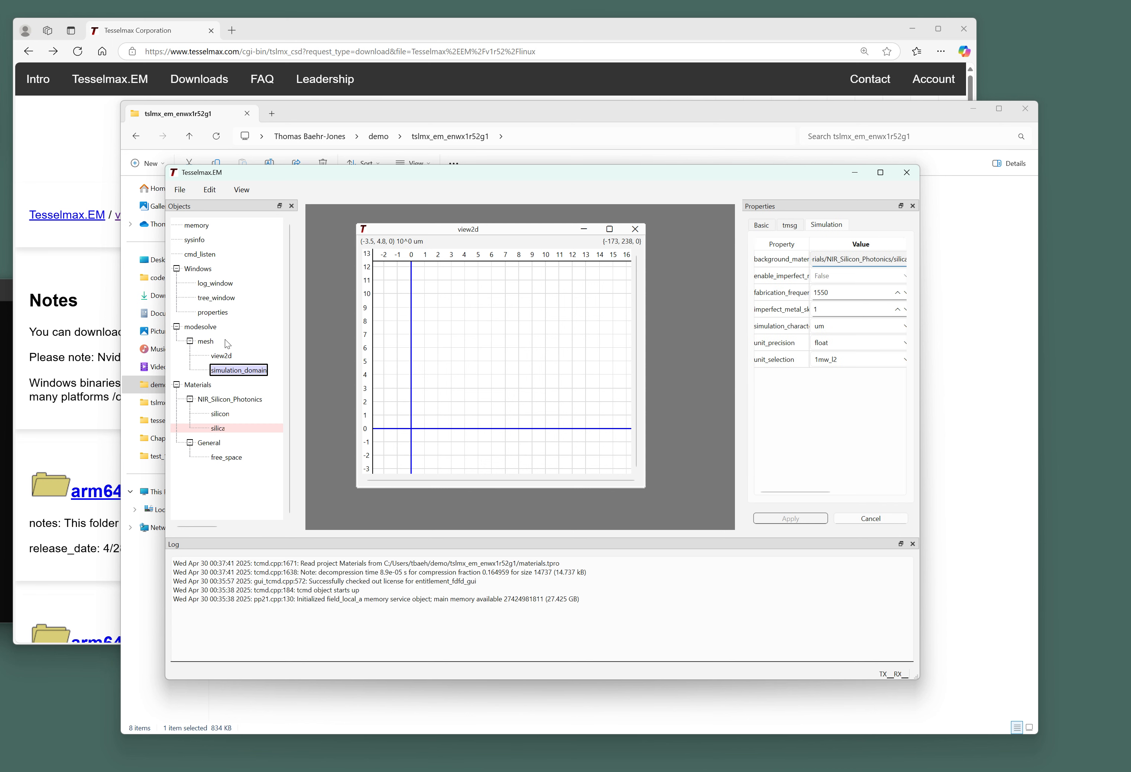
{"action": "left_click", "coordinate": [242, 371]}
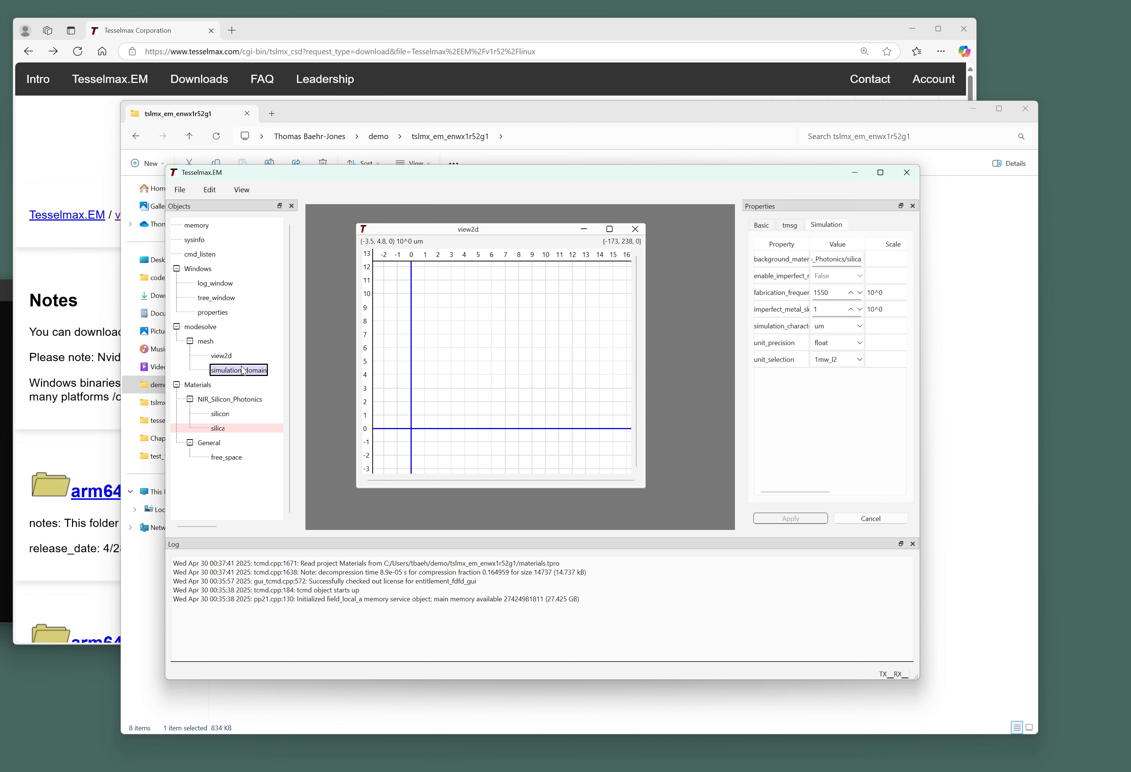
{"action": "left_click", "coordinate": [219, 428]}
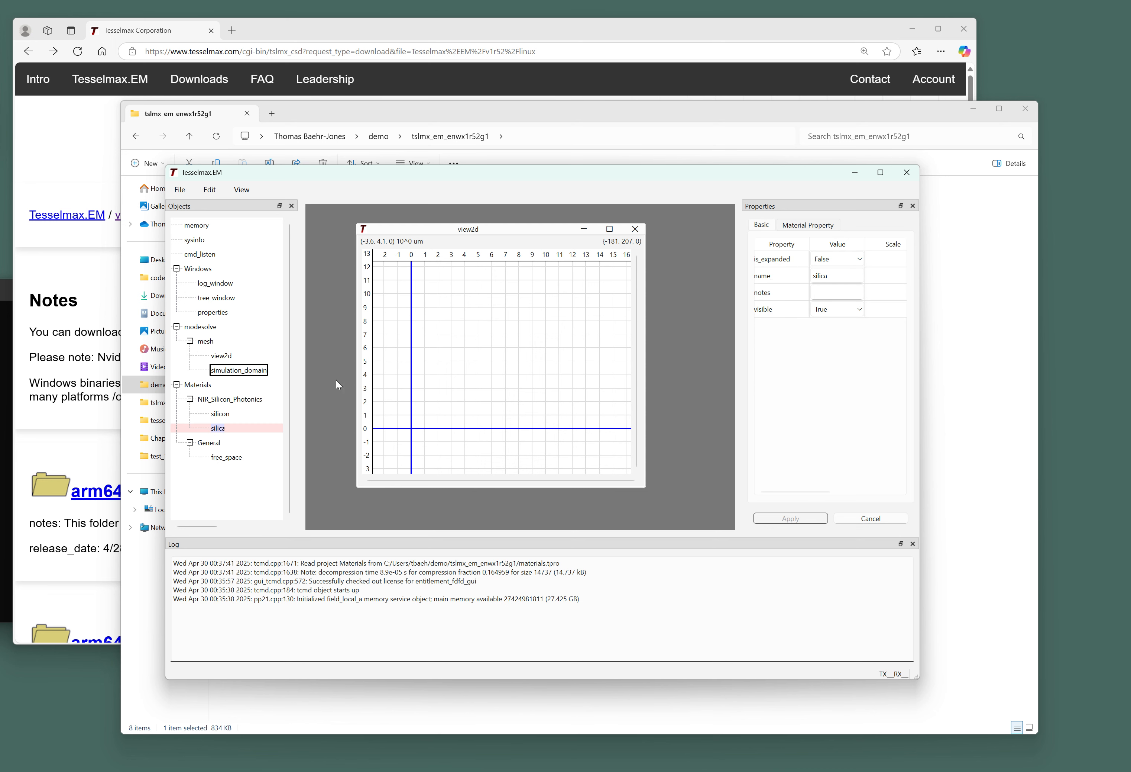
{"action": "left_click", "coordinate": [253, 371]}
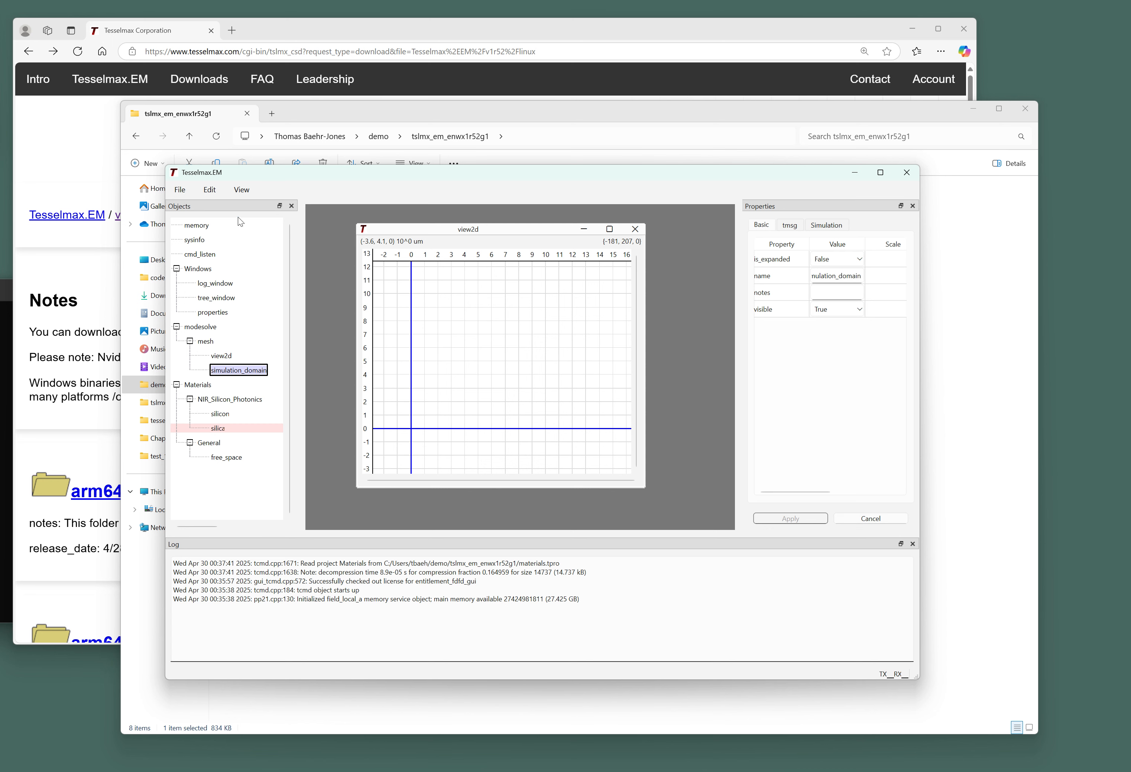
Open the Toolbar Window showing the Structure tools (mesh_refinement, box, polygon, cylinder, sphere).
{"action": "left_click", "coordinate": [244, 182]}
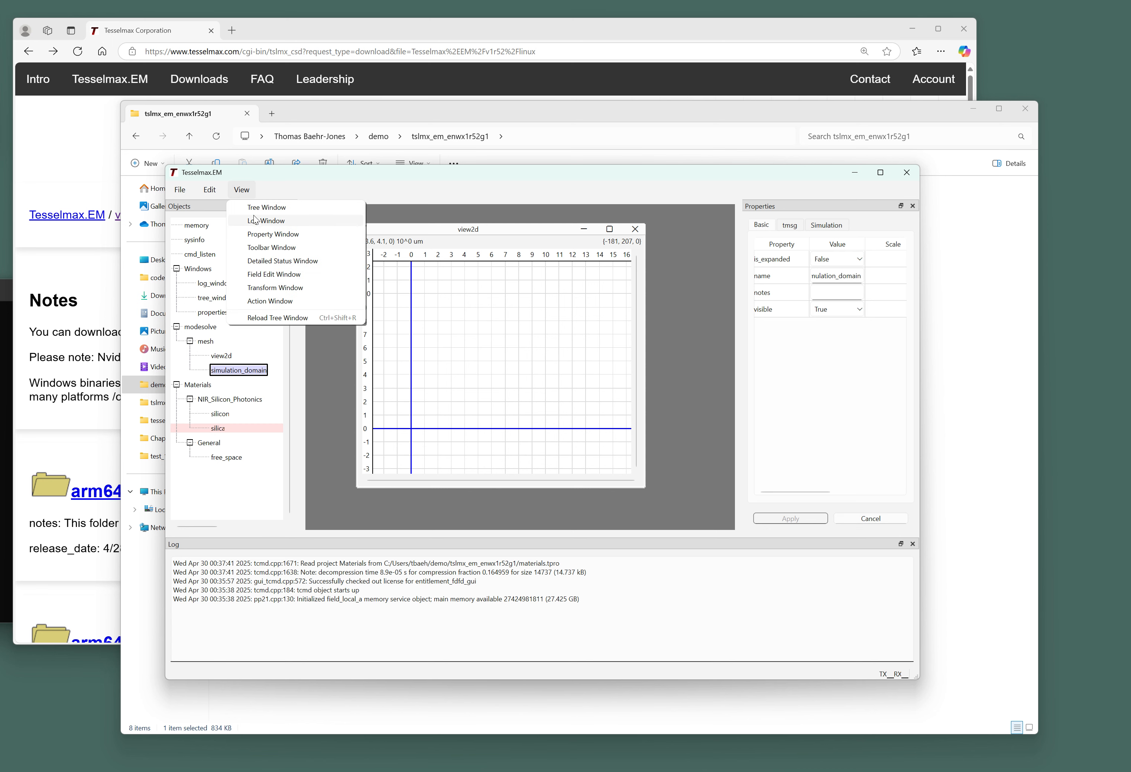
{"action": "left_click", "coordinate": [263, 243]}
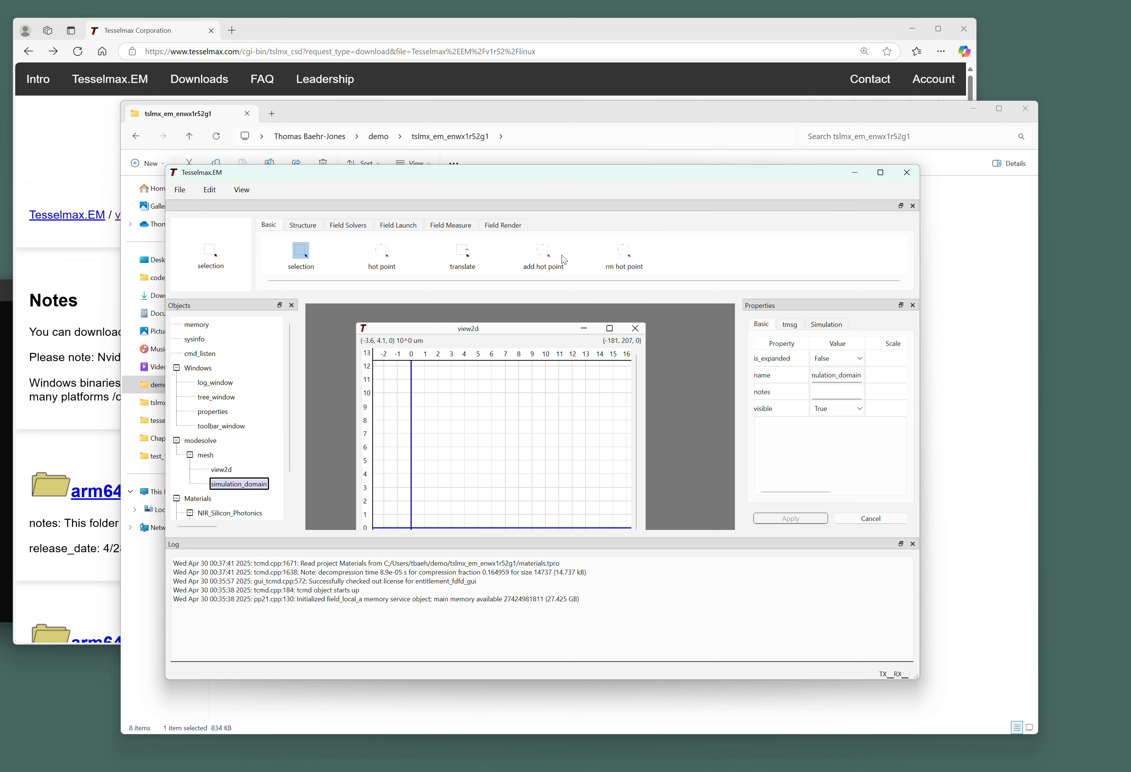
{"action": "left_click", "coordinate": [305, 226]}
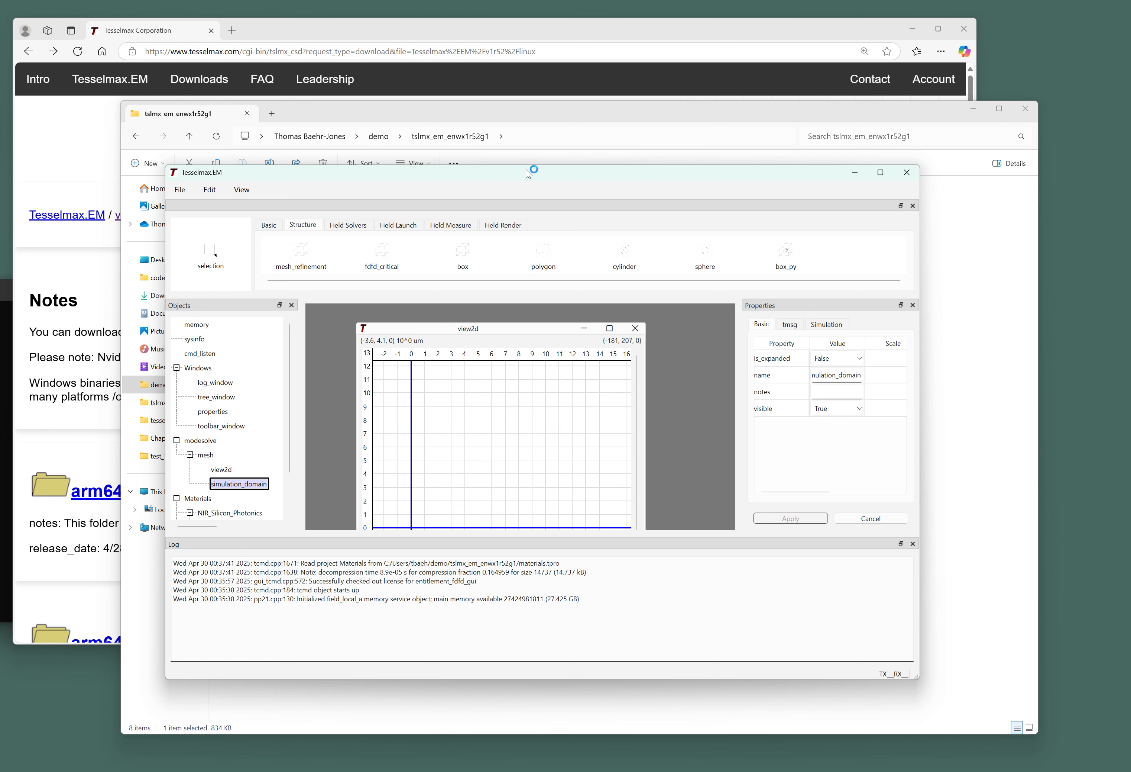
Stretch the main window taller and glance at the mesh item's options.
{"action": "left_click_drag", "start_coordinate": [525, 166], "coordinate": [542, 84]}
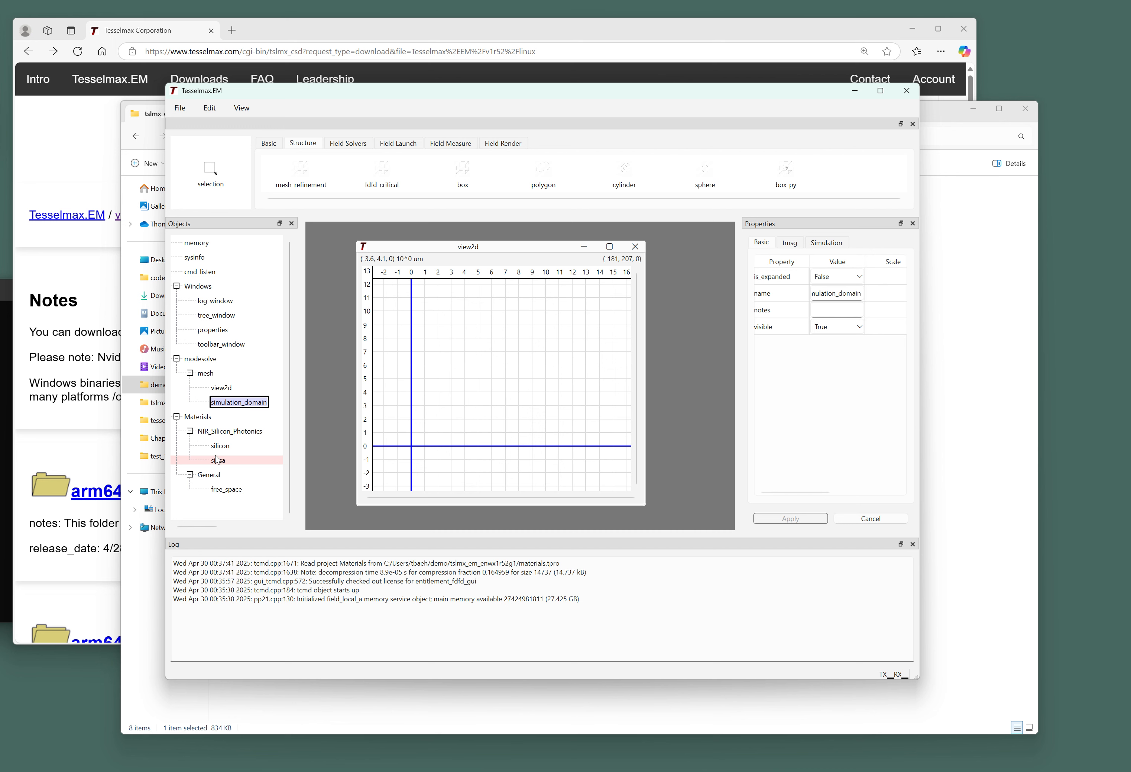
{"action": "right_click", "coordinate": [215, 375]}
{"action": "key", "text": "Escape"}
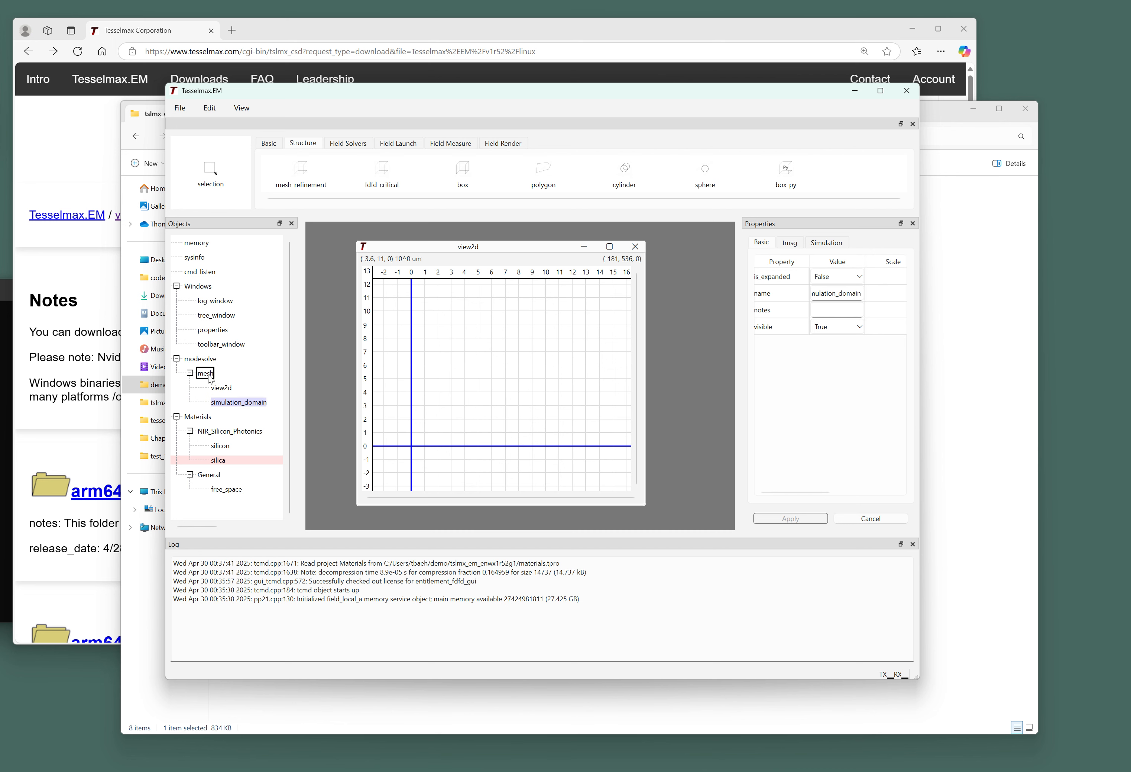
Add a new group under mesh and rename it 'structure'.
{"action": "right_click", "coordinate": [210, 377]}
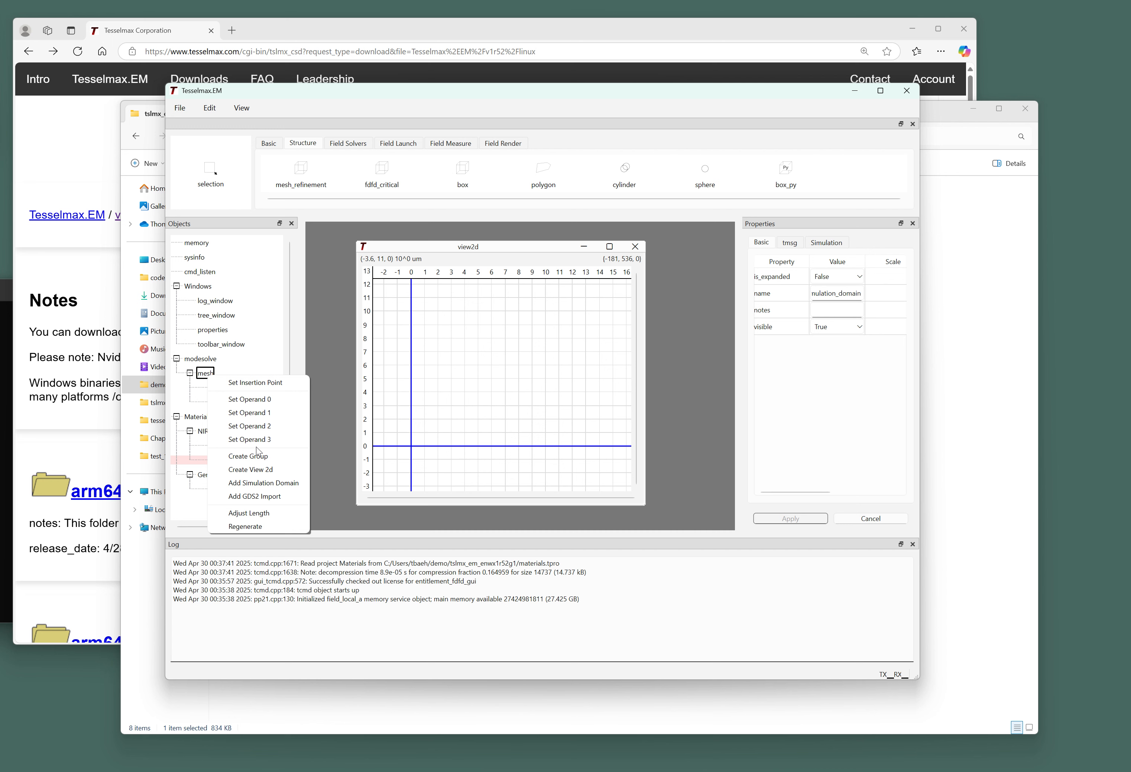
{"action": "left_click", "coordinate": [249, 456]}
{"action": "left_click", "coordinate": [223, 418]}
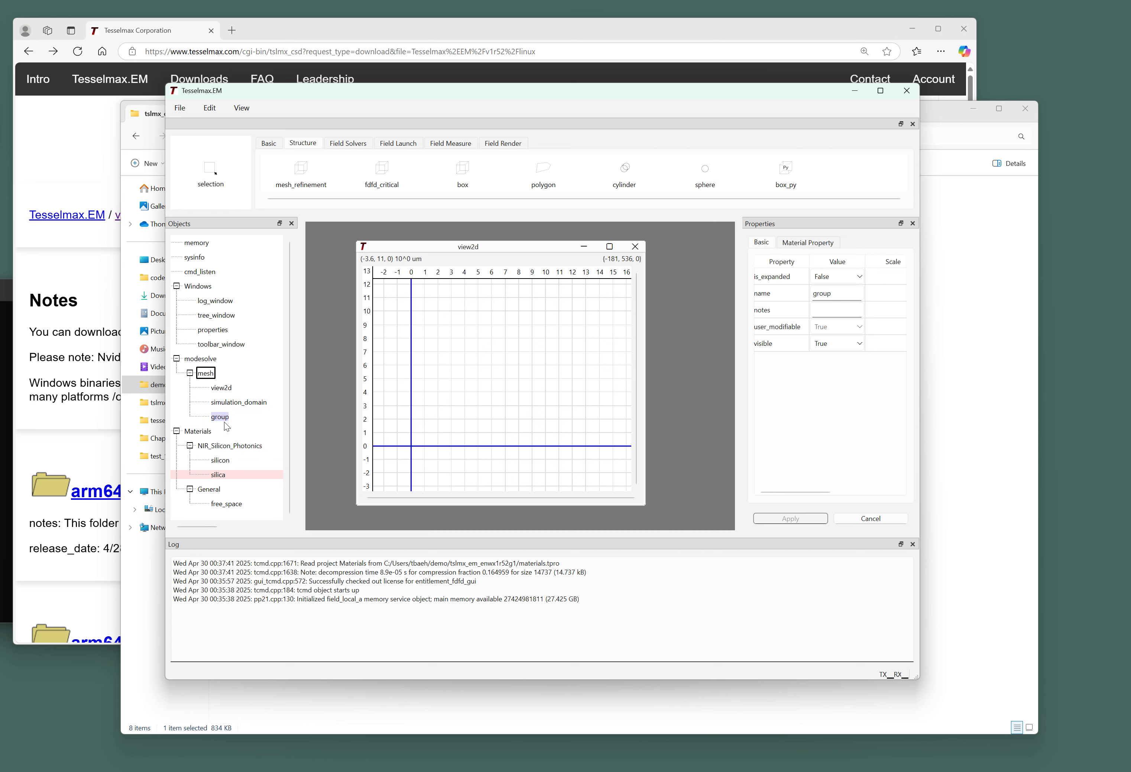
{"action": "double_click", "coordinate": [838, 298]}
{"action": "type", "text": "struct"}
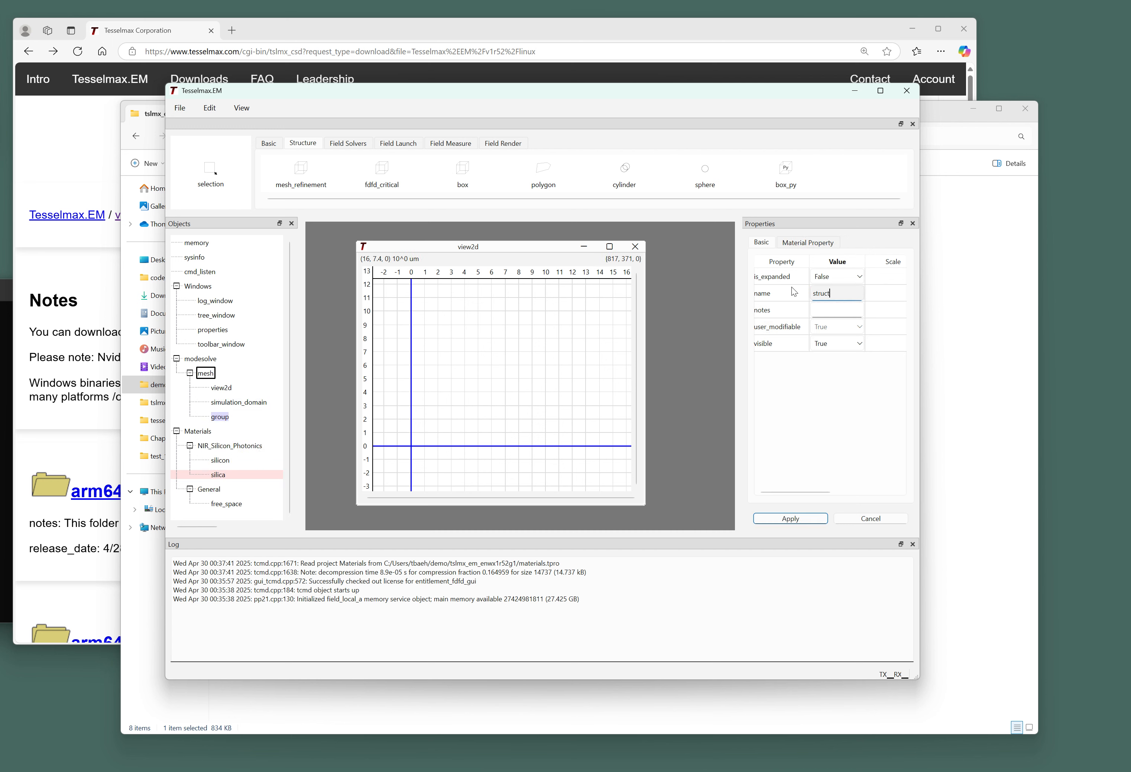
{"action": "type", "text": "ure"}
{"action": "key", "text": "Return"}
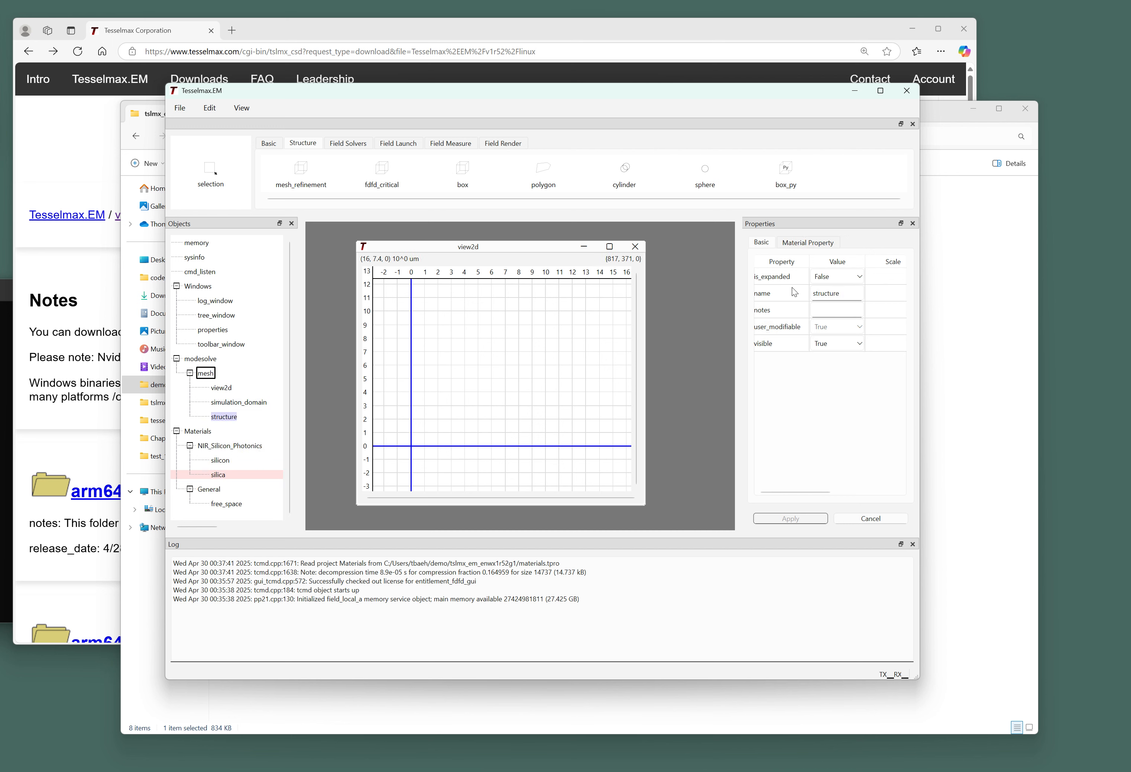
Select the structure group and the box tool, then select simulation_domain.
{"action": "left_click", "coordinate": [228, 416]}
{"action": "left_click", "coordinate": [465, 184]}
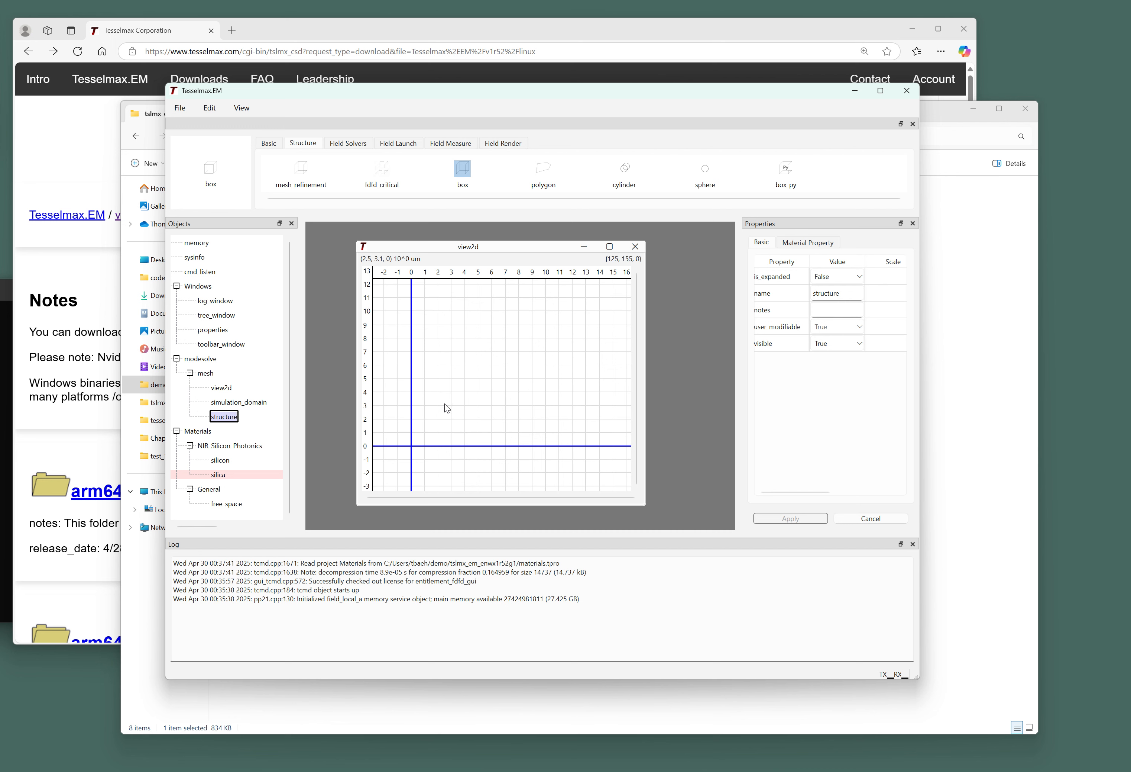
{"action": "left_click", "coordinate": [240, 401]}
Draw a modesolve region from the origin to about (4, 3) in view2d and frame it.
{"action": "left_click", "coordinate": [347, 143]}
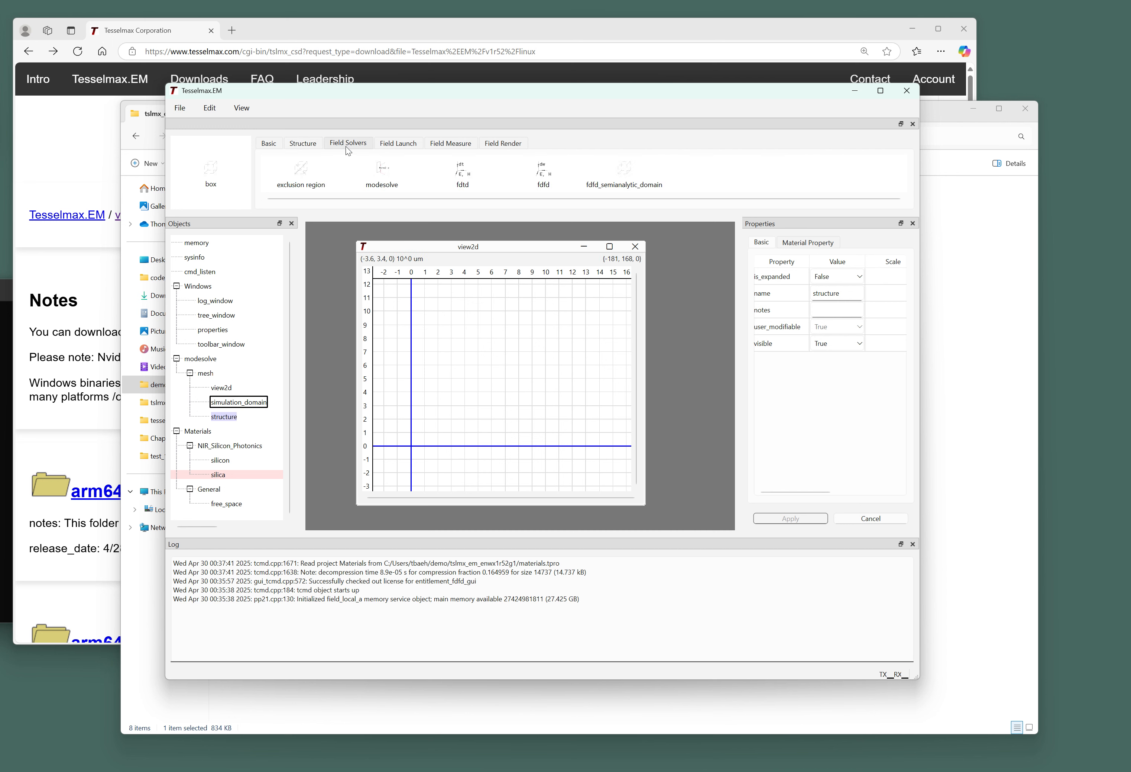
{"action": "left_click", "coordinate": [384, 170]}
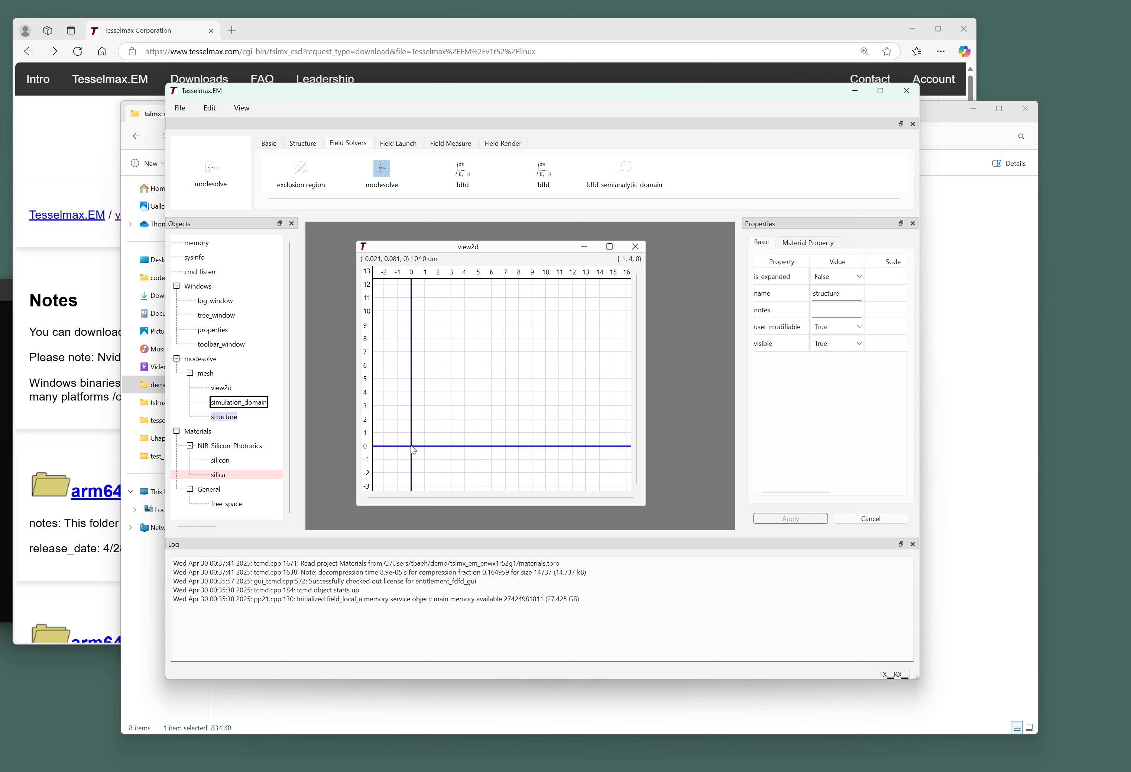
{"action": "left_click_drag", "start_coordinate": [412, 447], "coordinate": [467, 406]}
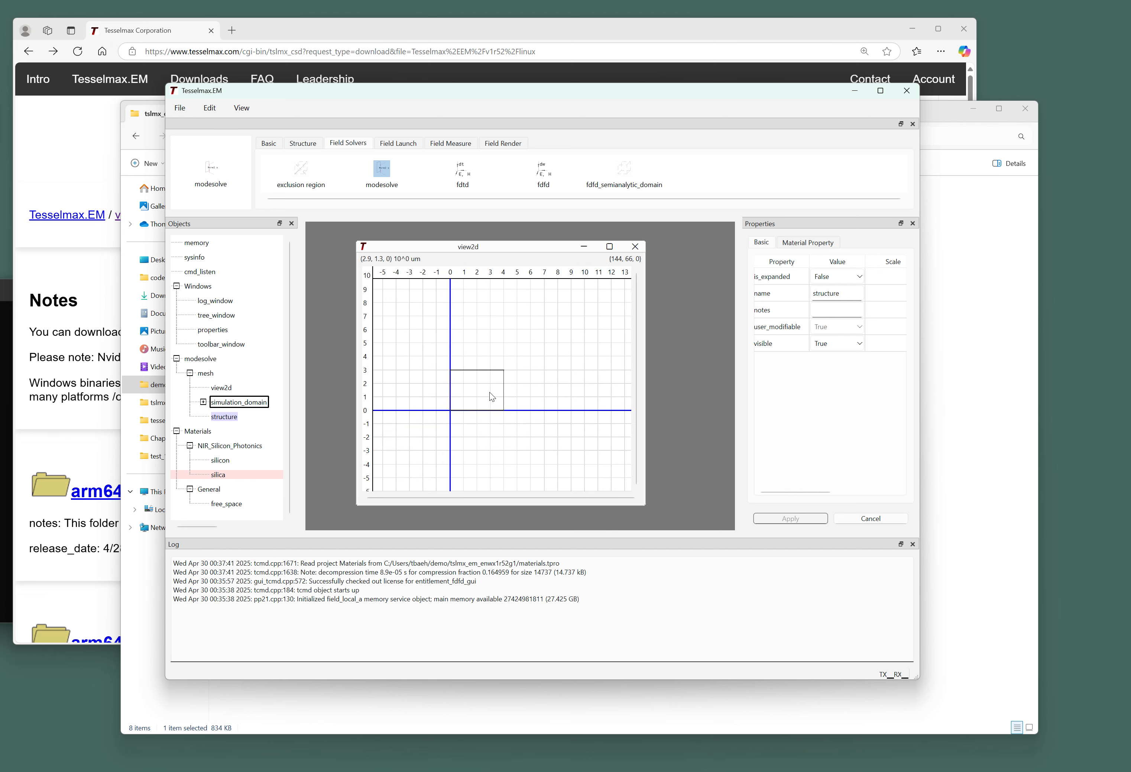
{"action": "scroll", "coordinate": [493, 373], "scroll_direction": "down", "scroll_amount": 2}
{"action": "middle_click_drag", "start_coordinate": [475, 373], "coordinate": [515, 377]}
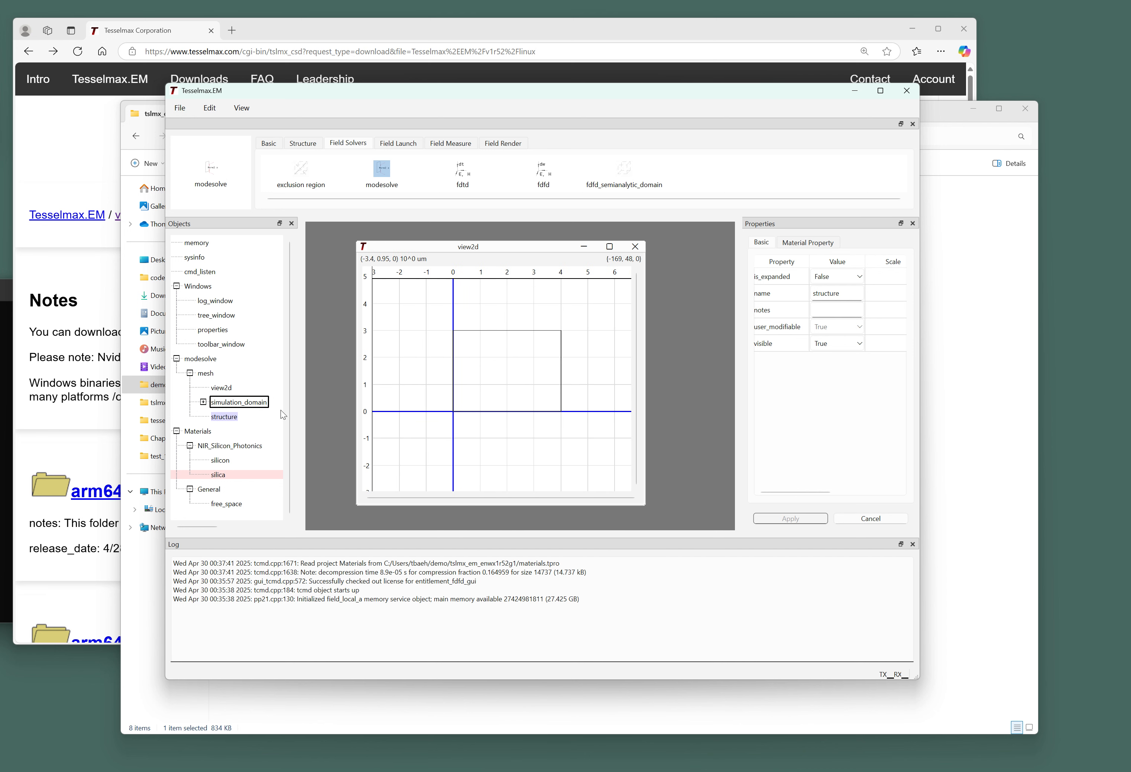
{"action": "left_click", "coordinate": [199, 394]}
Draw a small box inside the modesolve region into the structure group.
{"action": "left_click", "coordinate": [205, 401]}
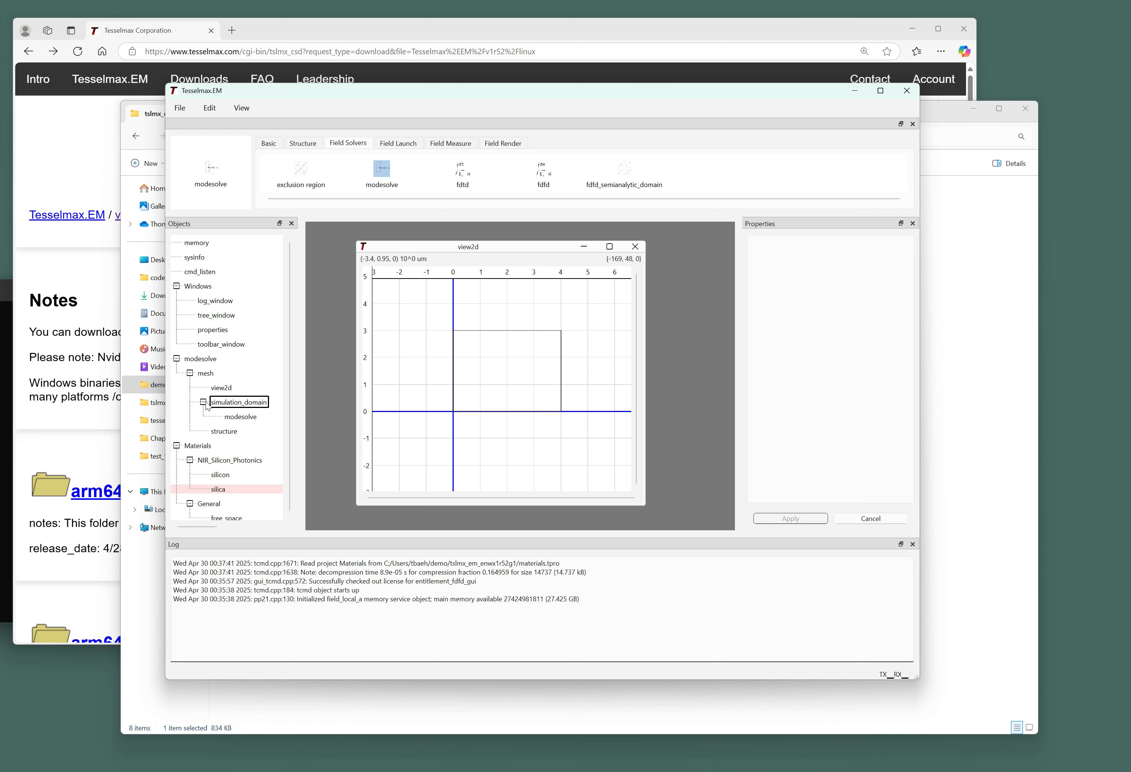
{"action": "right_click", "coordinate": [217, 428]}
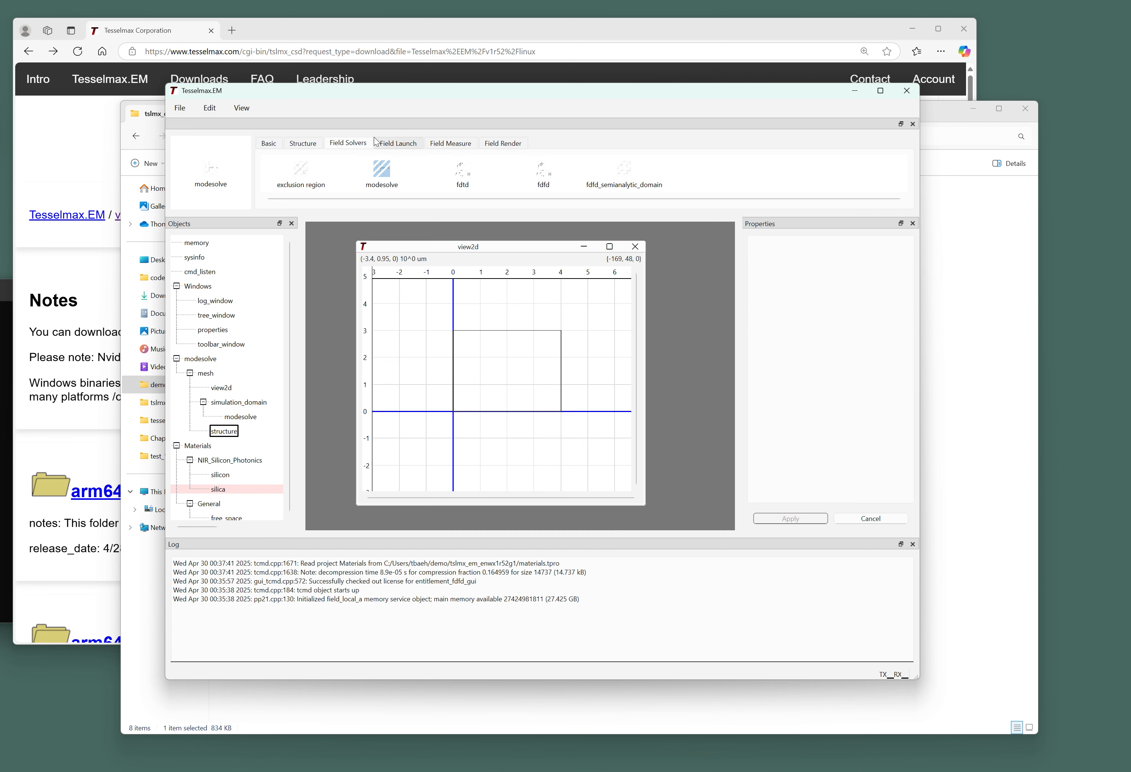
{"action": "left_click", "coordinate": [301, 144]}
{"action": "left_click", "coordinate": [463, 171]}
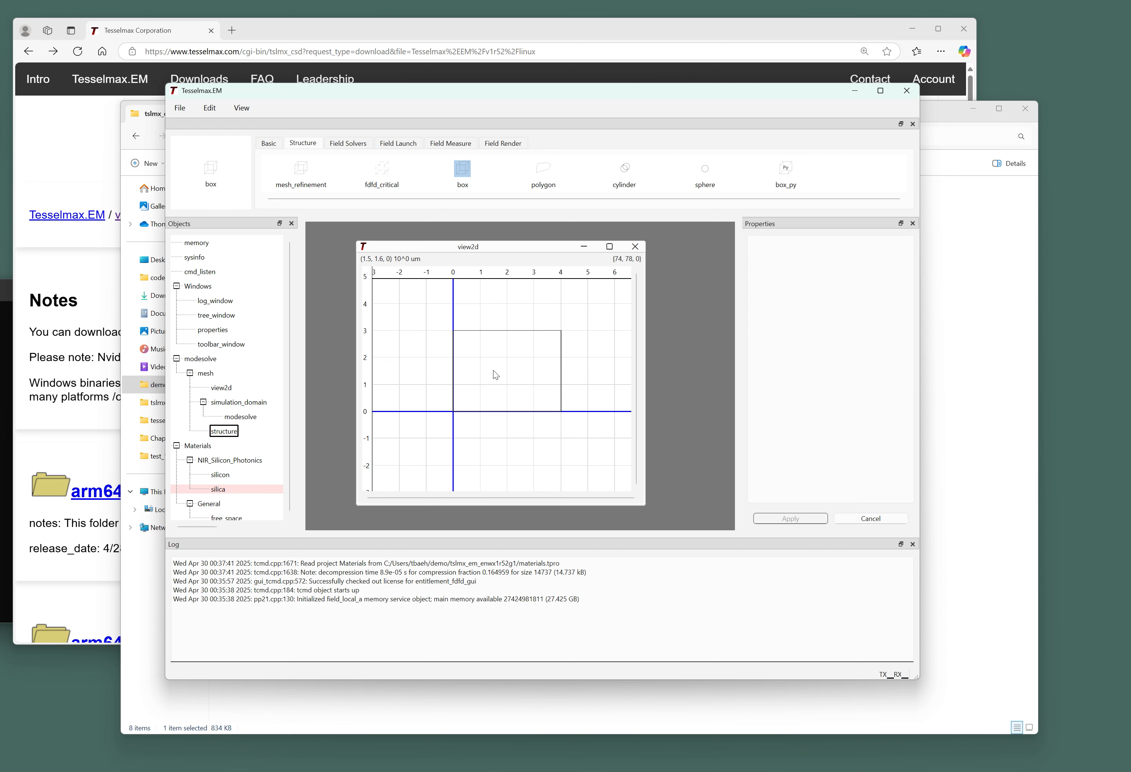
{"action": "left_click_drag", "start_coordinate": [495, 367], "coordinate": [515, 376]}
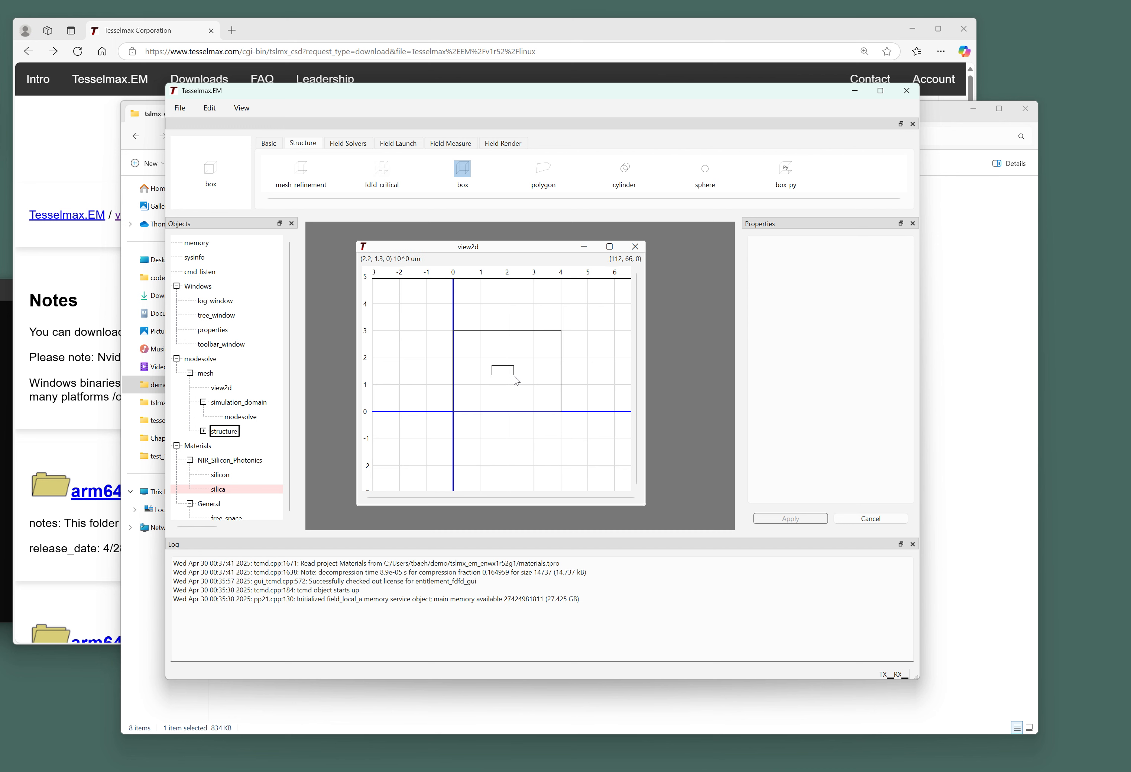
Select the new box and show its Location properties (about 0.808 by 0.352).
{"action": "left_click", "coordinate": [204, 431]}
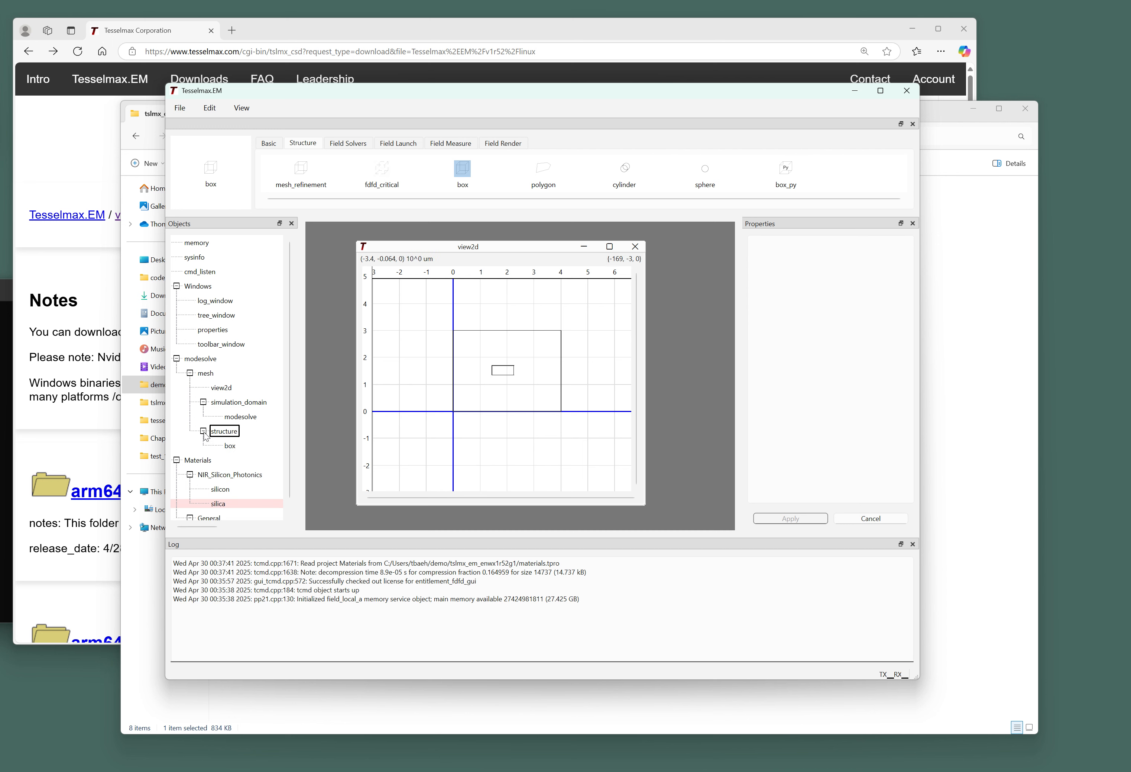
{"action": "left_click", "coordinate": [231, 447]}
{"action": "left_click", "coordinate": [795, 242]}
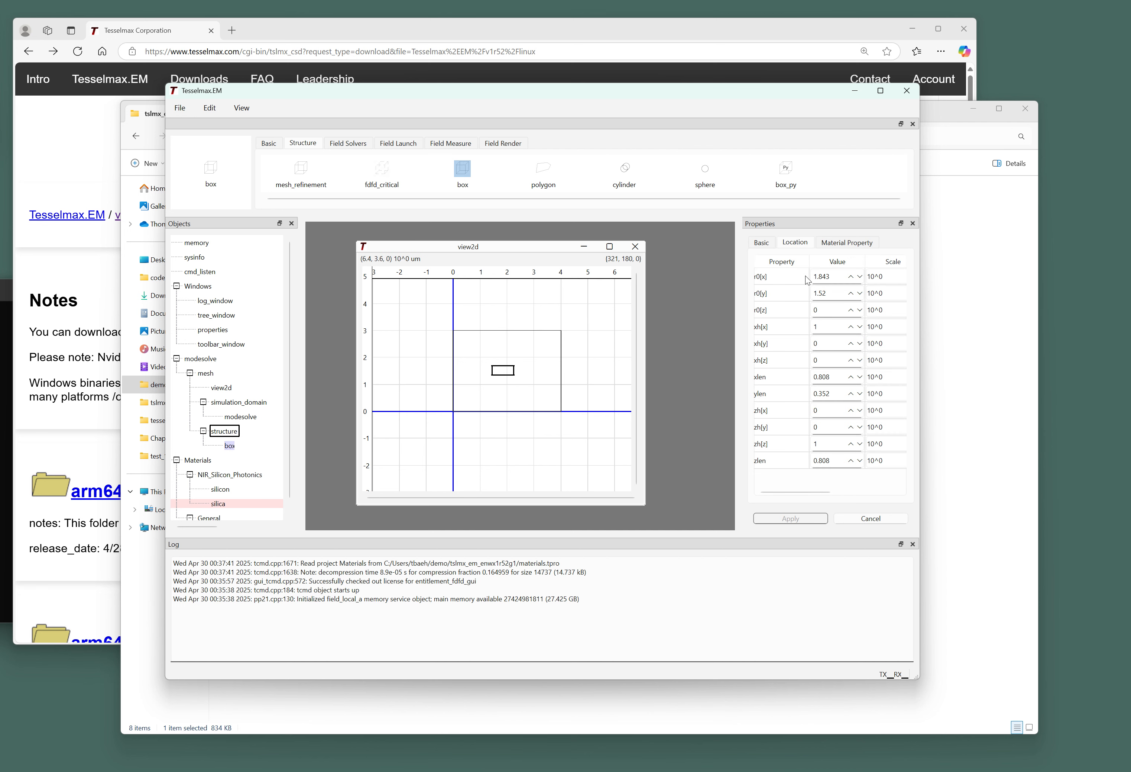
Set the box's x position to 1.5 and its size to 0.5 by 0.22.
{"action": "double_click", "coordinate": [821, 277]}
{"action": "type", "text": "1.5"}
{"action": "left_click_drag", "start_coordinate": [831, 295], "coordinate": [809, 295]}
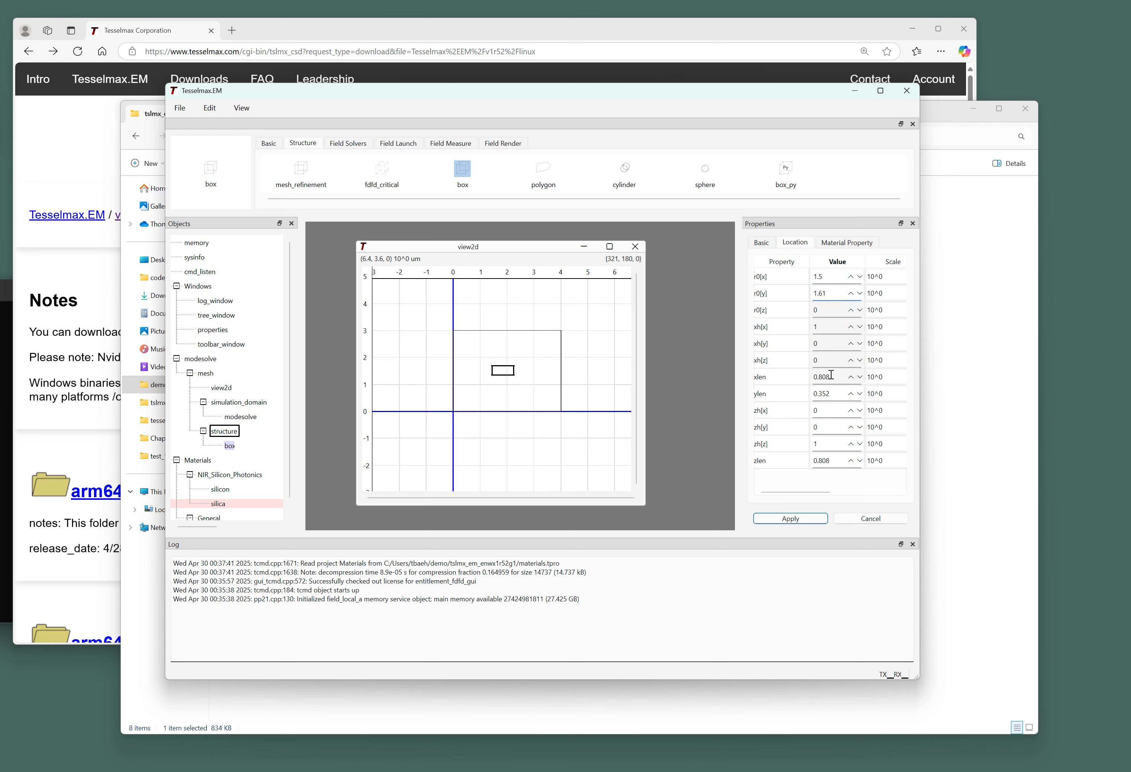
{"action": "left_click_drag", "start_coordinate": [832, 374], "coordinate": [773, 368]}
{"action": "type", "text": ".5"}
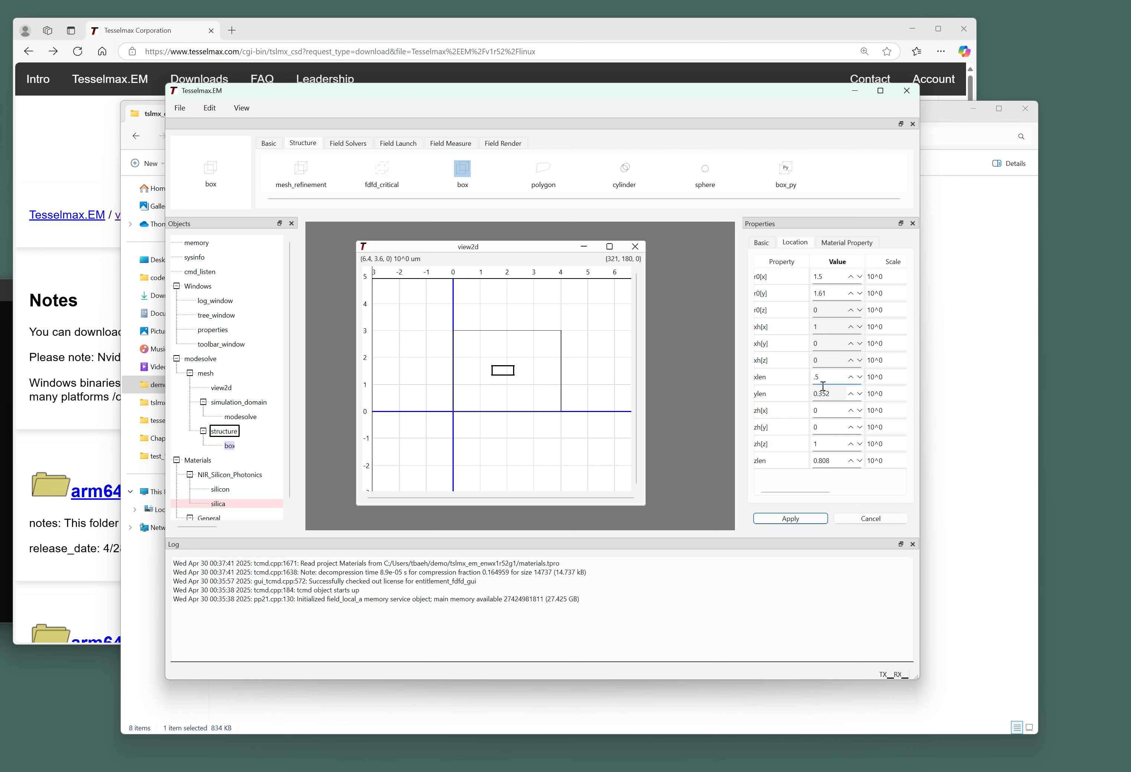
{"action": "key", "text": "Tab"}
{"action": "type", "text": ".22"}
{"action": "key", "text": "Return"}
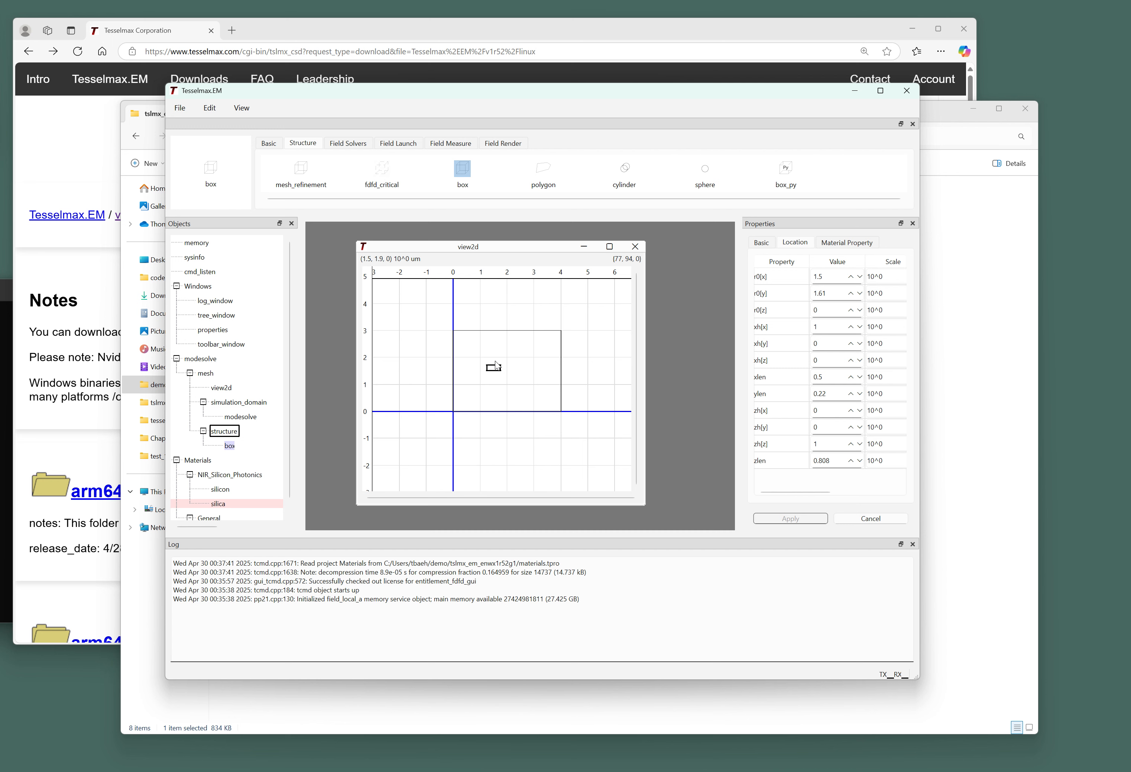
Move the box to x position 2 inside the modesolve region.
{"action": "scroll", "coordinate": [494, 364], "scroll_direction": "up", "scroll_amount": 1}
{"action": "scroll", "coordinate": [487, 381], "scroll_direction": "up", "scroll_amount": 3}
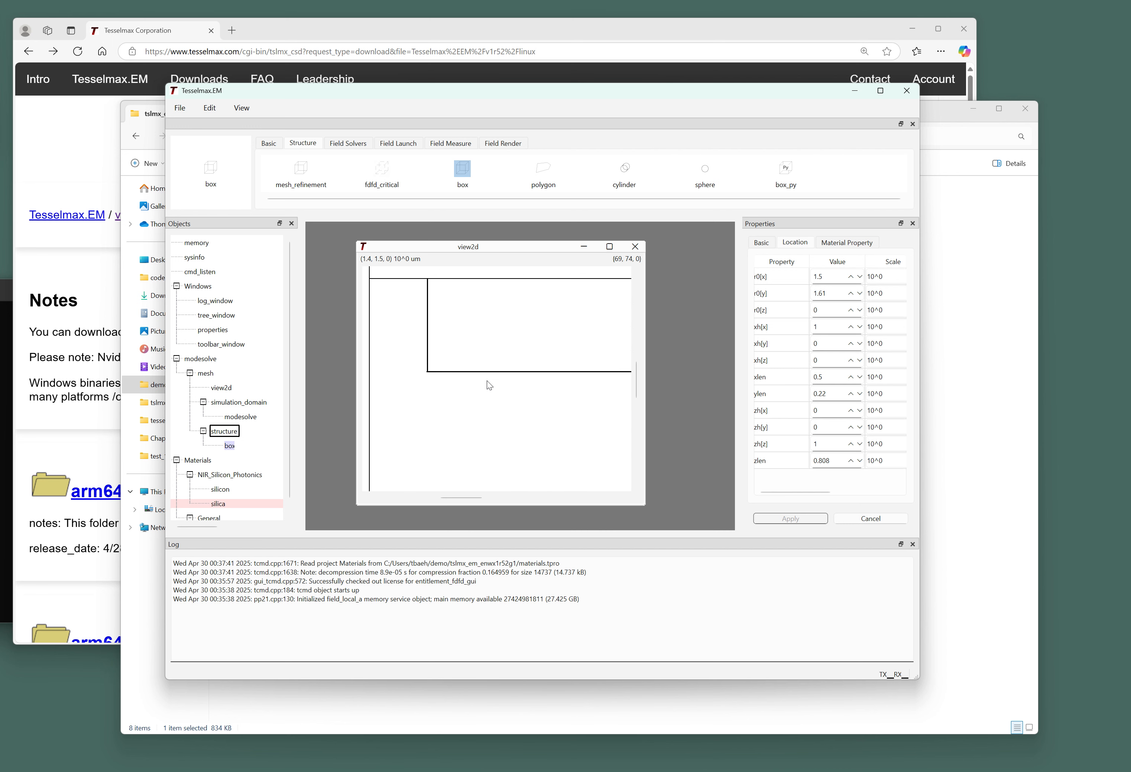
{"action": "scroll", "coordinate": [491, 374], "scroll_direction": "down", "scroll_amount": 3}
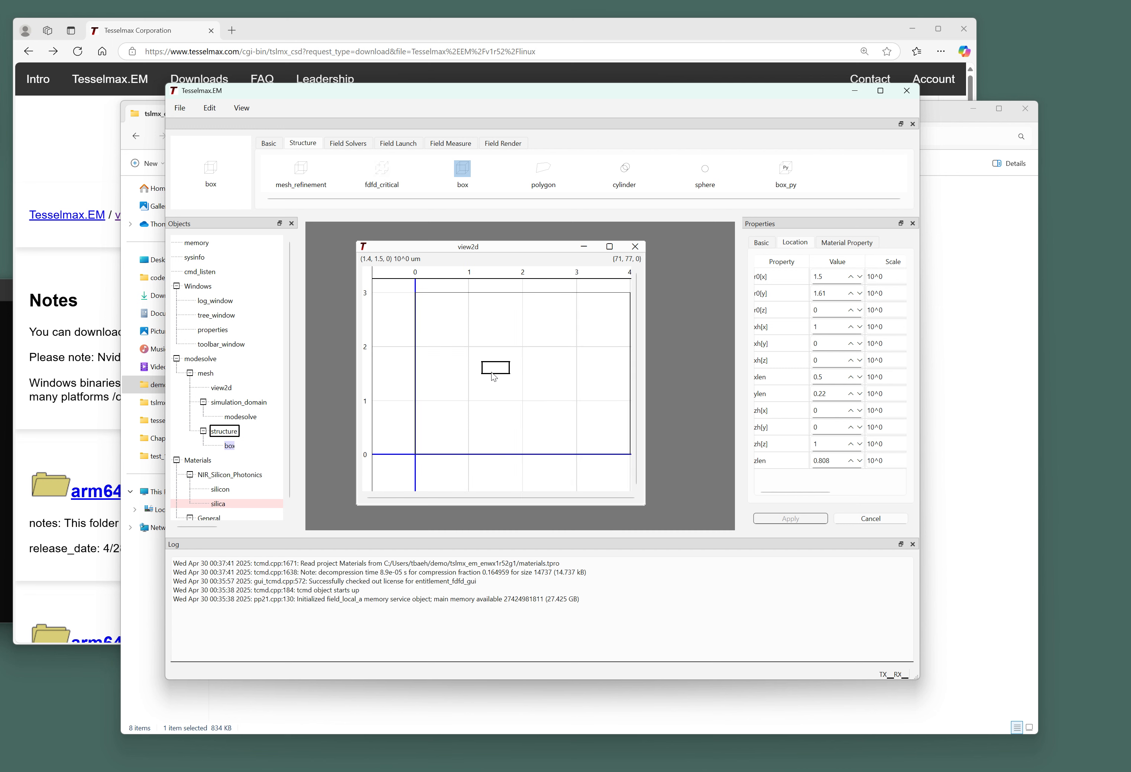
{"action": "left_click", "coordinate": [829, 276]}
{"action": "type", "text": "2"}
{"action": "key", "text": "Return"}
{"action": "scroll", "coordinate": [427, 386], "scroll_direction": "down", "scroll_amount": 1}
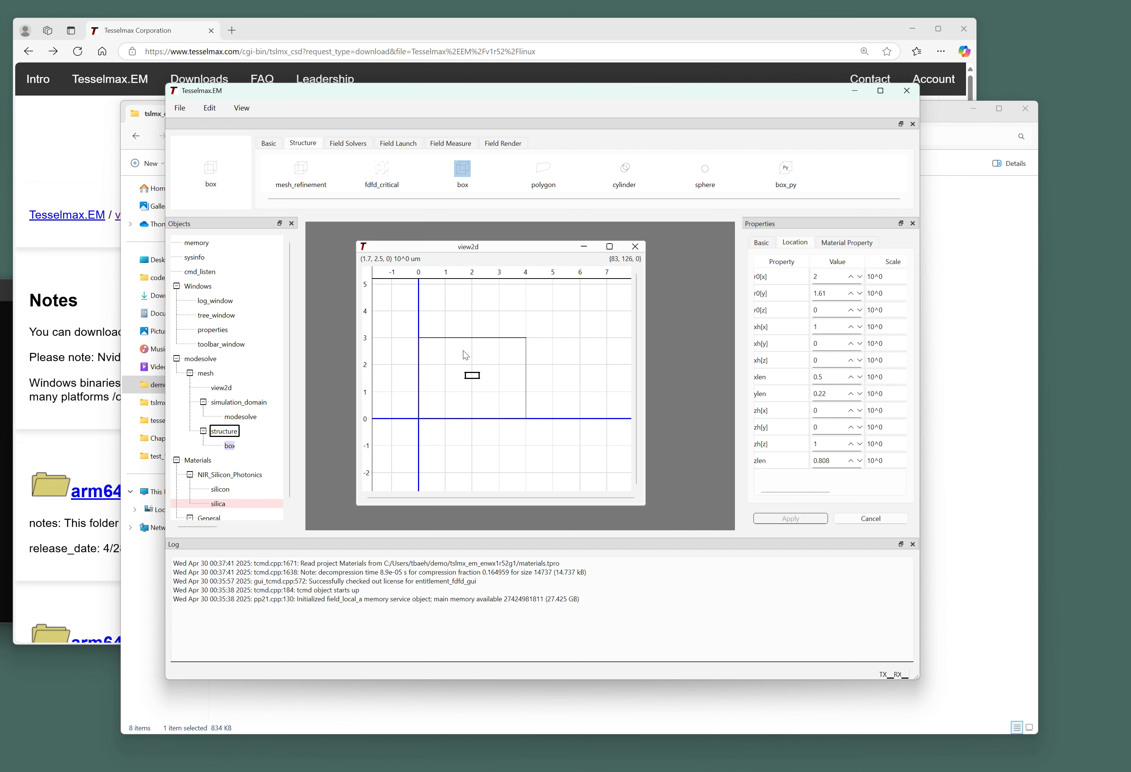
{"action": "scroll", "coordinate": [467, 352], "scroll_direction": "up", "scroll_amount": 1}
Assign NIR_Silicon_Photonics silicon as the box's material and apply it.
{"action": "left_click", "coordinate": [840, 242]}
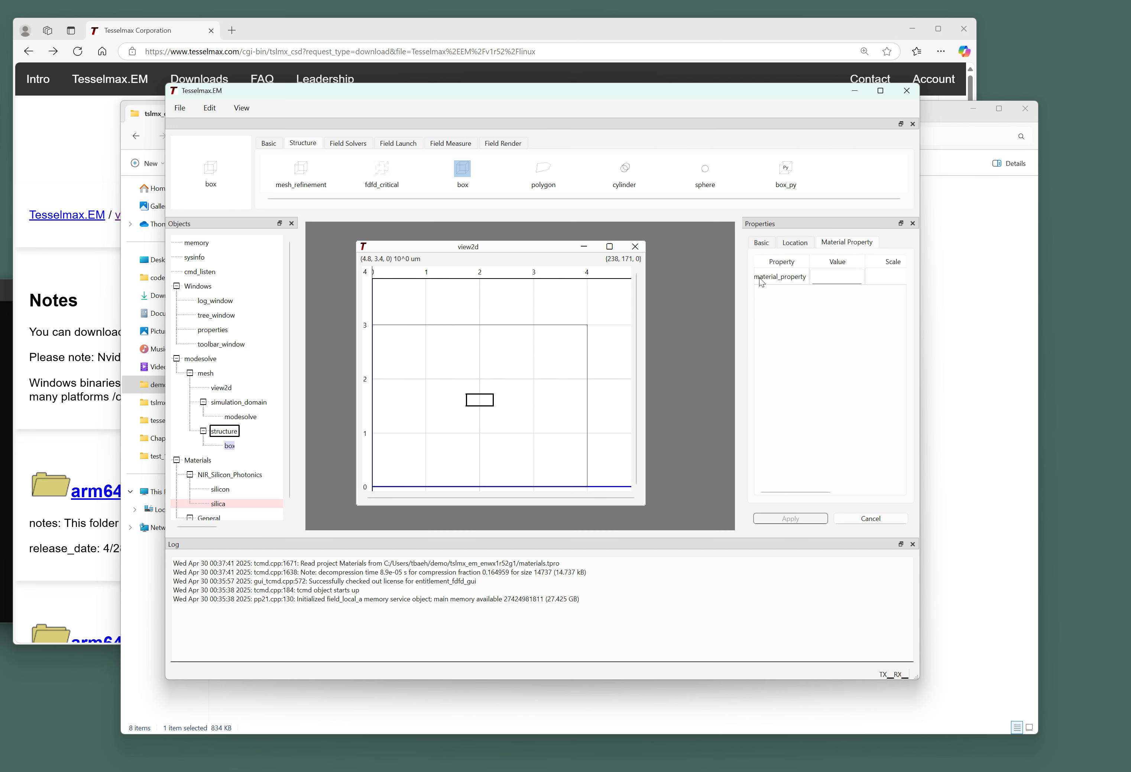
{"action": "right_click", "coordinate": [221, 490]}
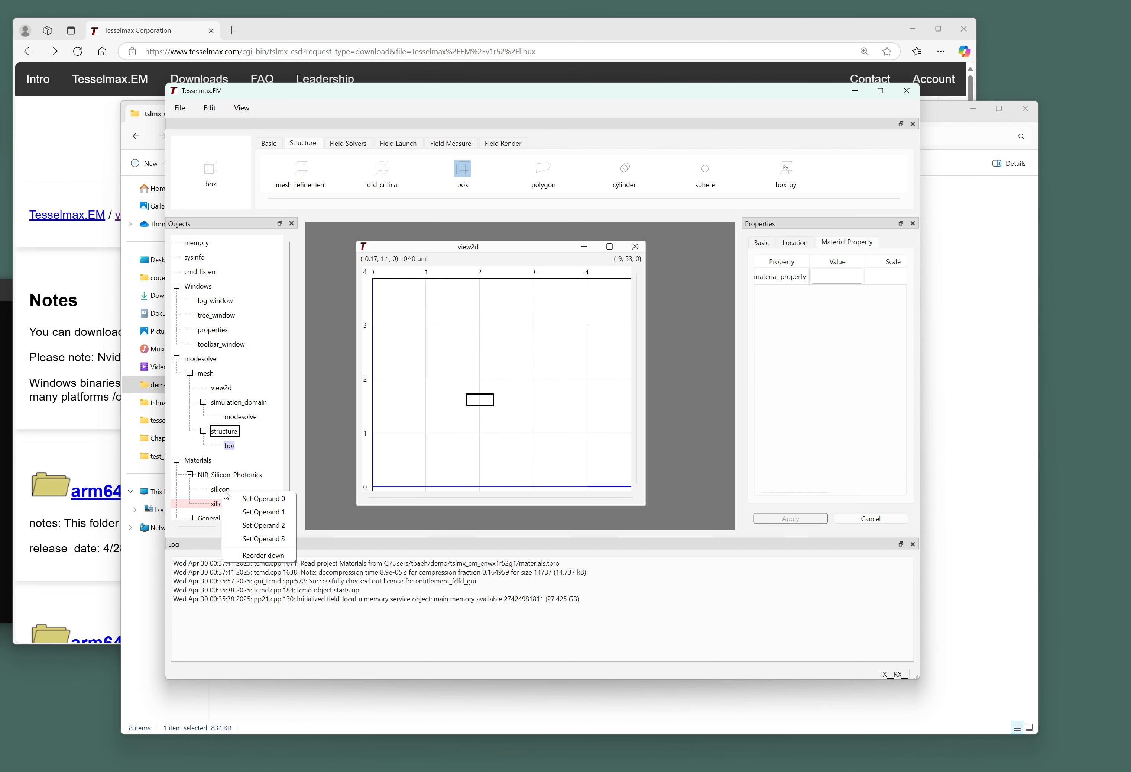
{"action": "left_click", "coordinate": [241, 494]}
{"action": "left_click", "coordinate": [785, 275]}
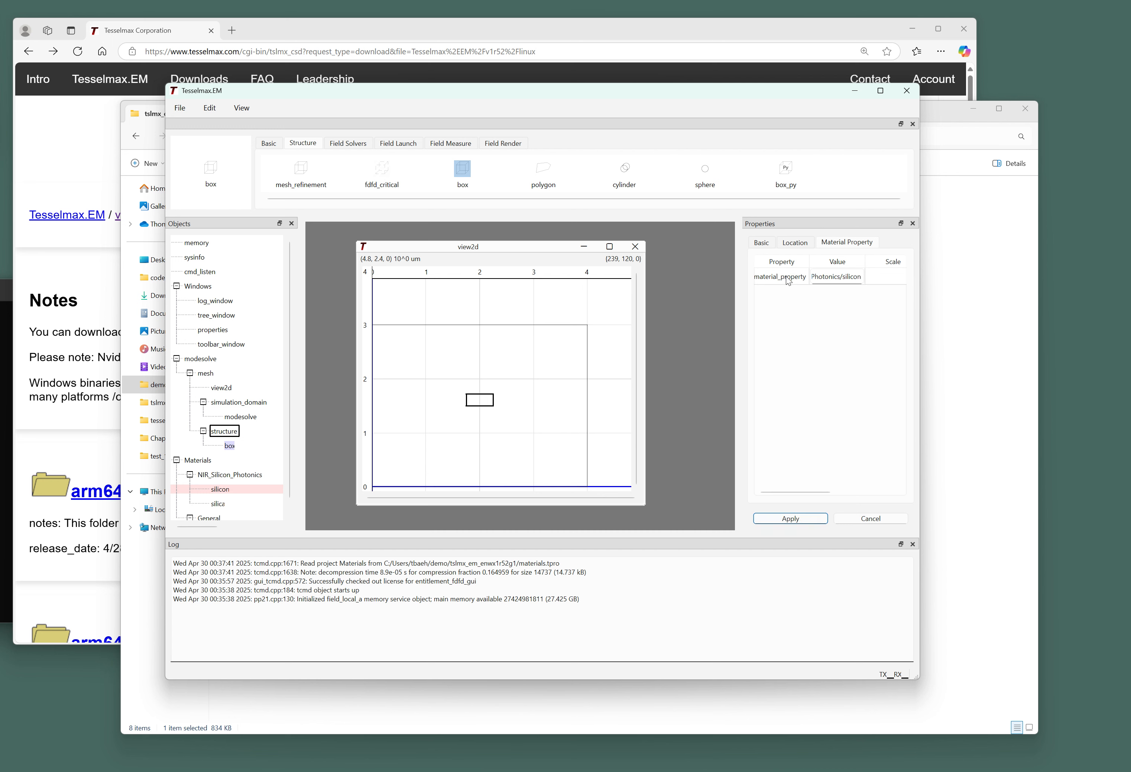
{"action": "left_click", "coordinate": [804, 514]}
{"action": "left_click", "coordinate": [209, 358]}
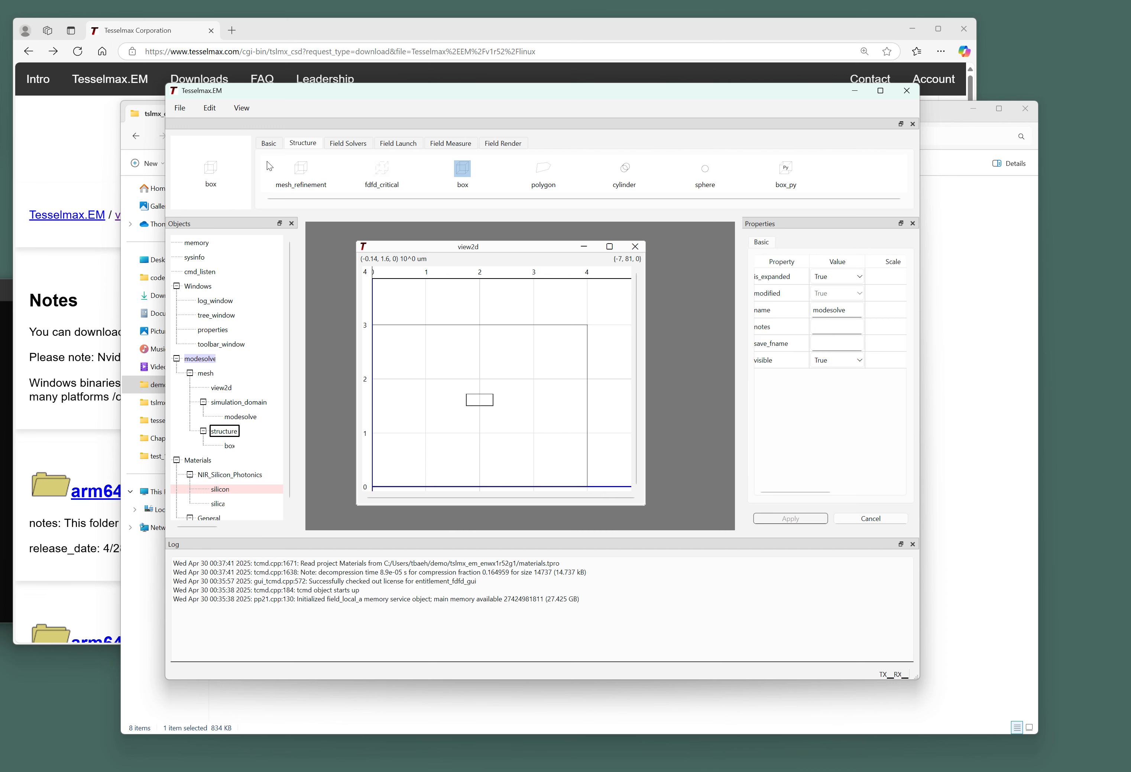
{"action": "left_click", "coordinate": [181, 112]}
Save the project under the name modesolve in the parent demo folder.
{"action": "left_click", "coordinate": [198, 163]}
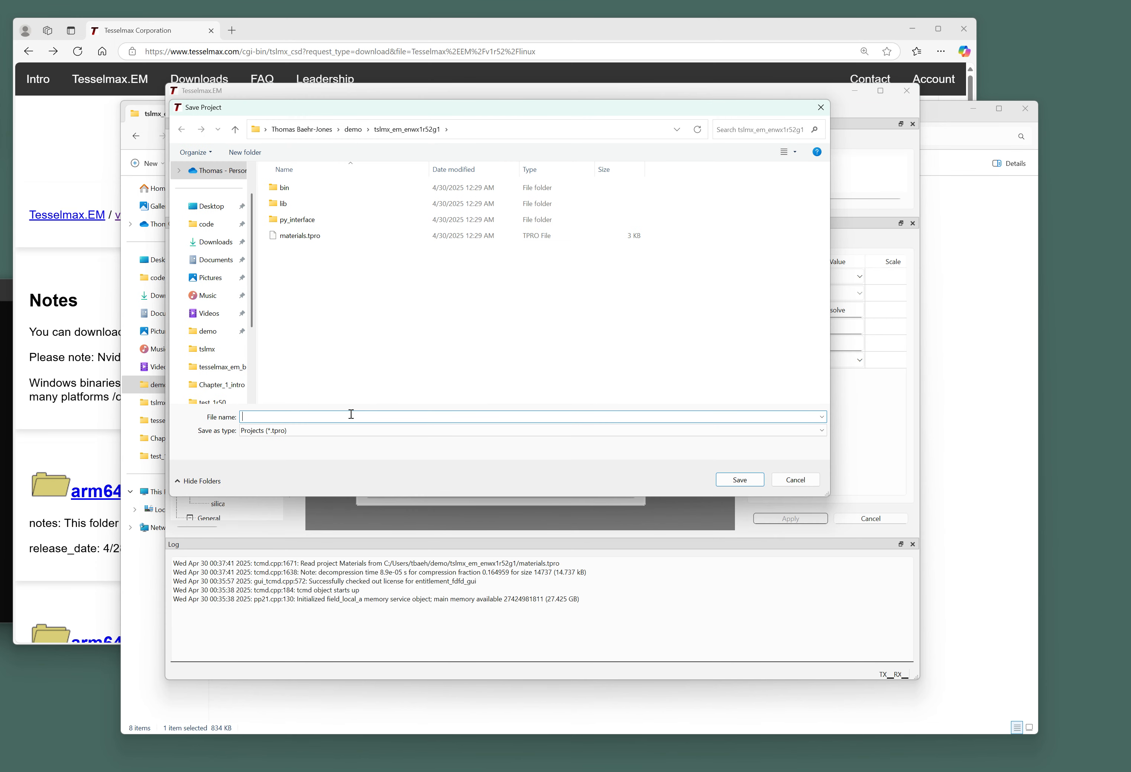
{"action": "type", "text": "olve"}
{"action": "left_click", "coordinate": [354, 130]}
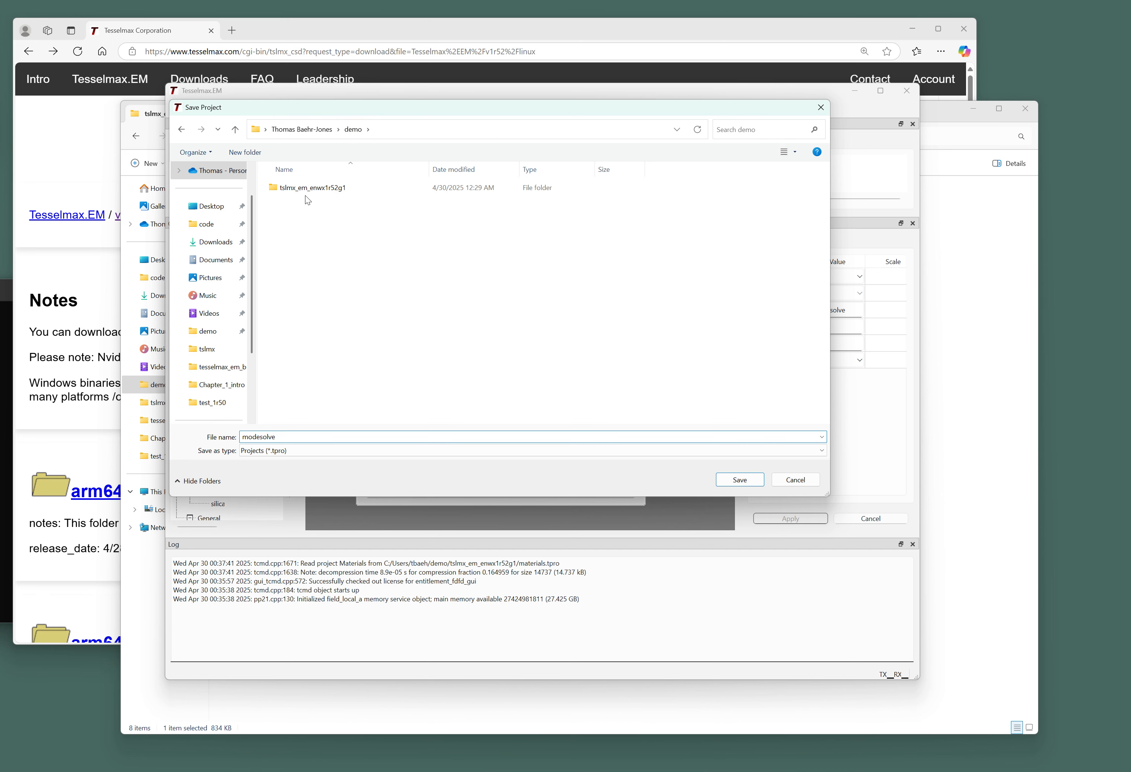
{"action": "left_click", "coordinate": [747, 485]}
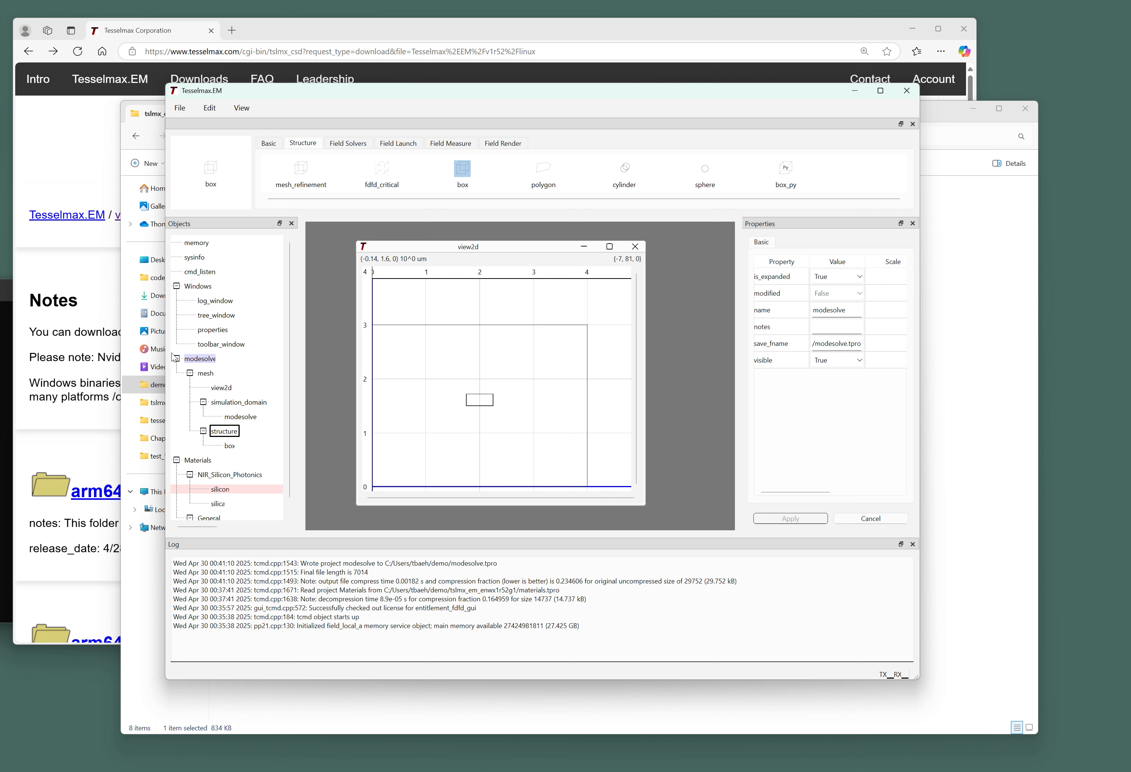
{"action": "scroll", "coordinate": [243, 318], "scroll_direction": "down", "scroll_amount": 1}
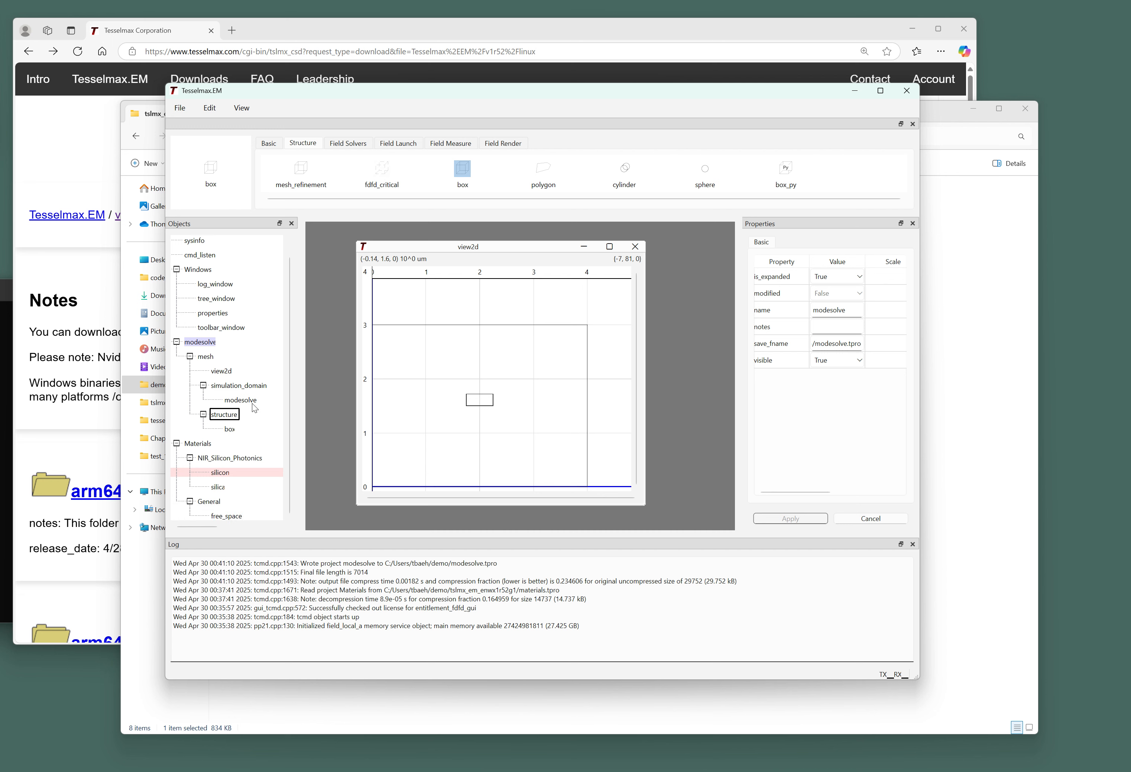
Enter 7 for beta_freq_ct in the modesolve solver's Modesolve properties.
{"action": "left_click", "coordinate": [241, 400]}
{"action": "left_click_drag", "start_coordinate": [446, 386], "coordinate": [465, 364]}
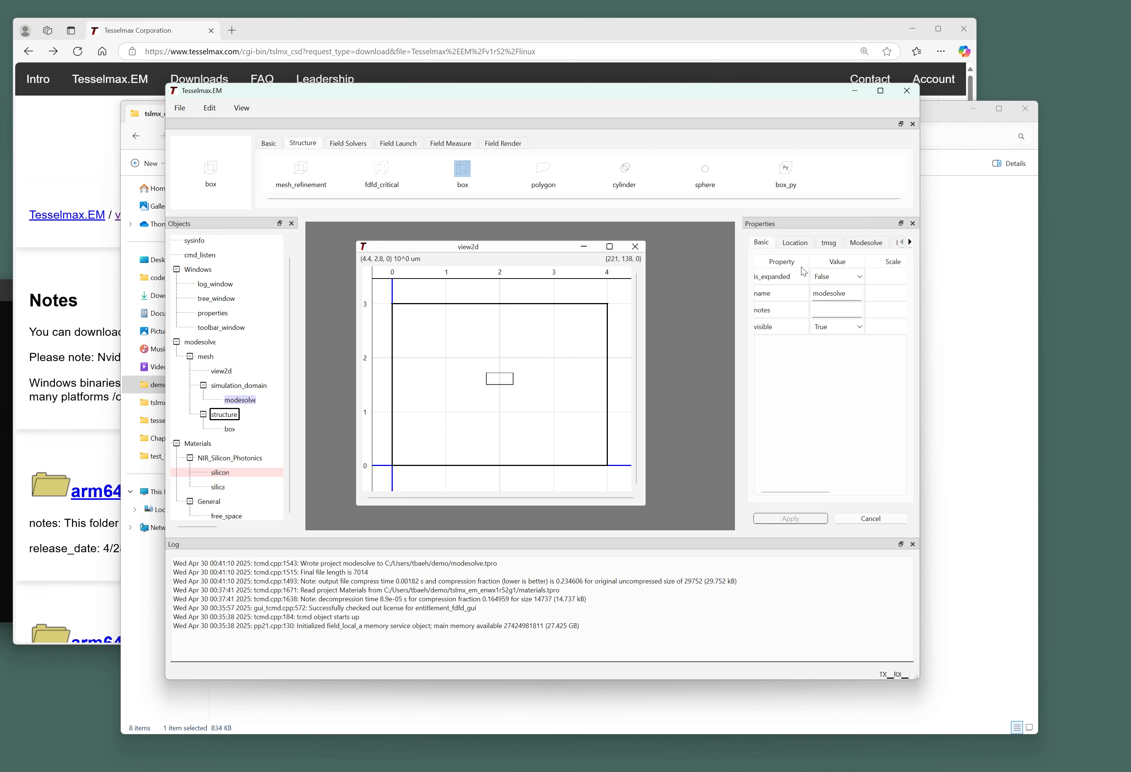
{"action": "left_click", "coordinate": [874, 243]}
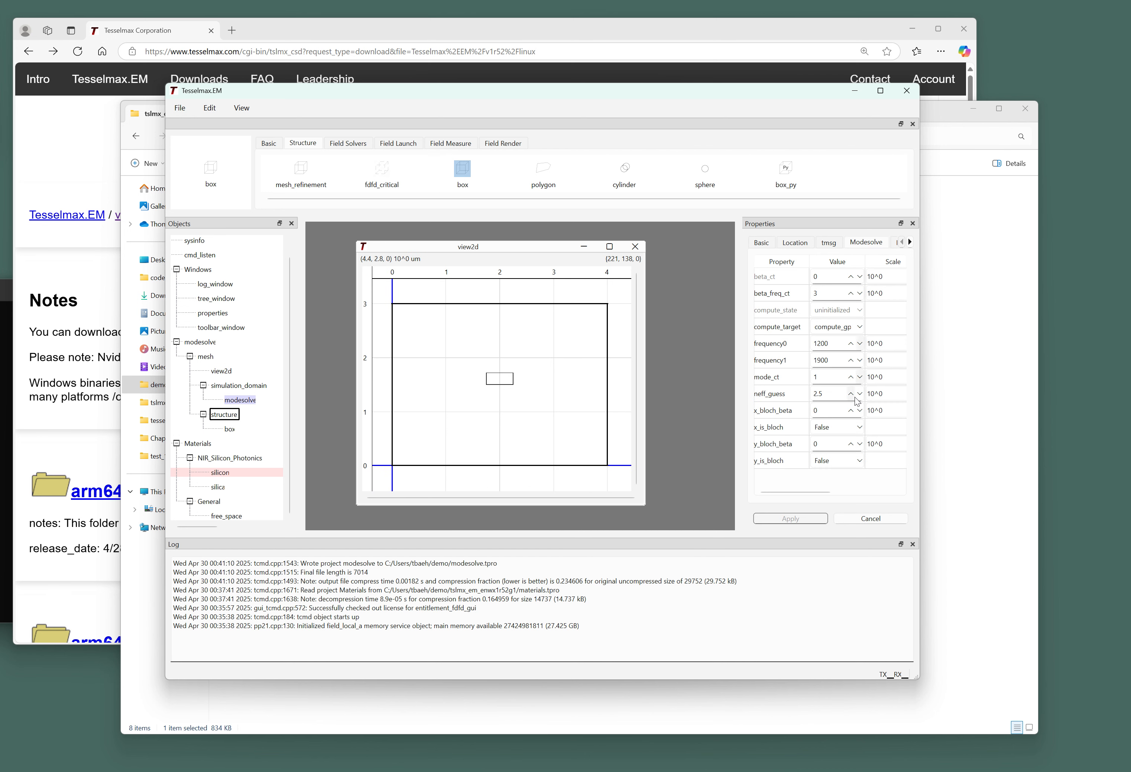
{"action": "double_click", "coordinate": [830, 293]}
{"action": "type", "text": "7"}
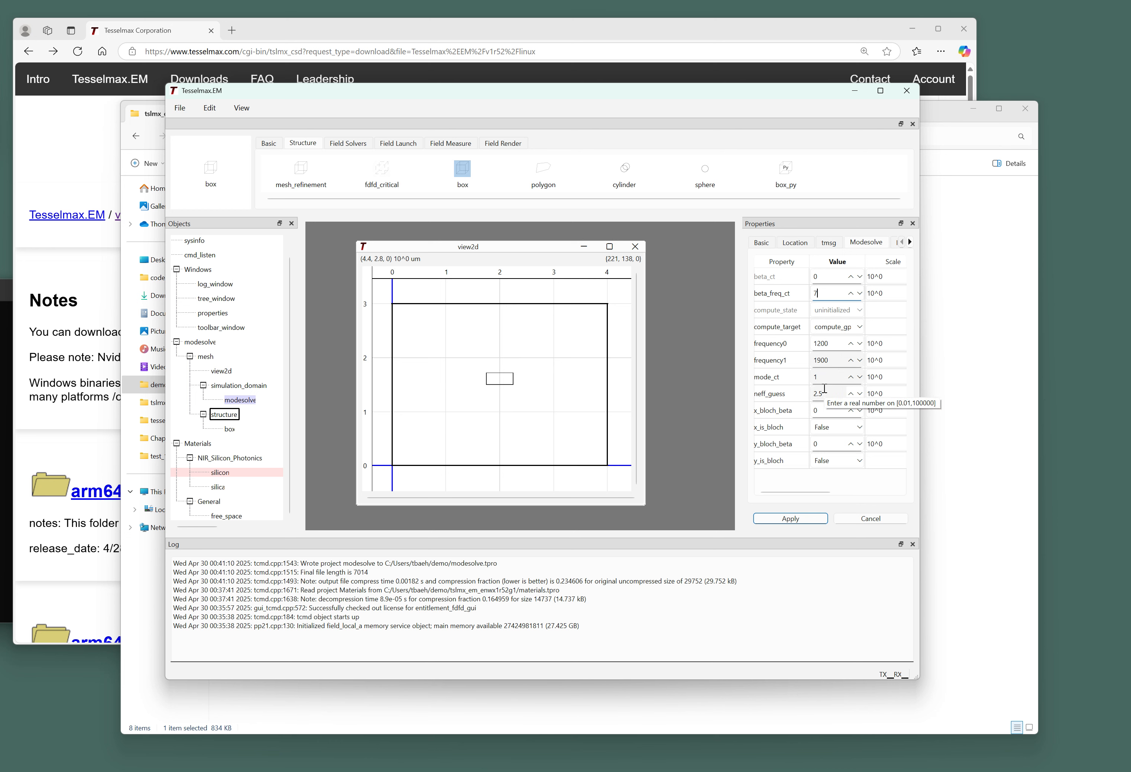
Apply beta_freq_ct 7 and add beta values over the frequency range.
{"action": "left_click", "coordinate": [775, 519]}
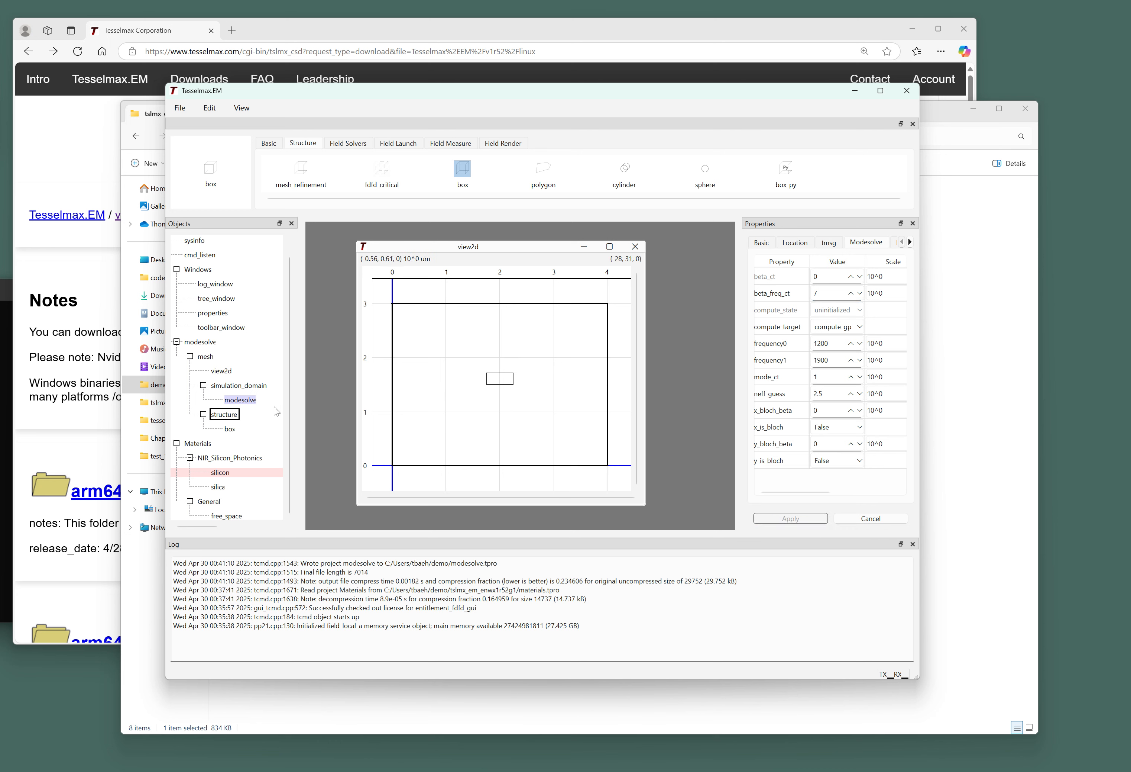
{"action": "right_click", "coordinate": [251, 399]}
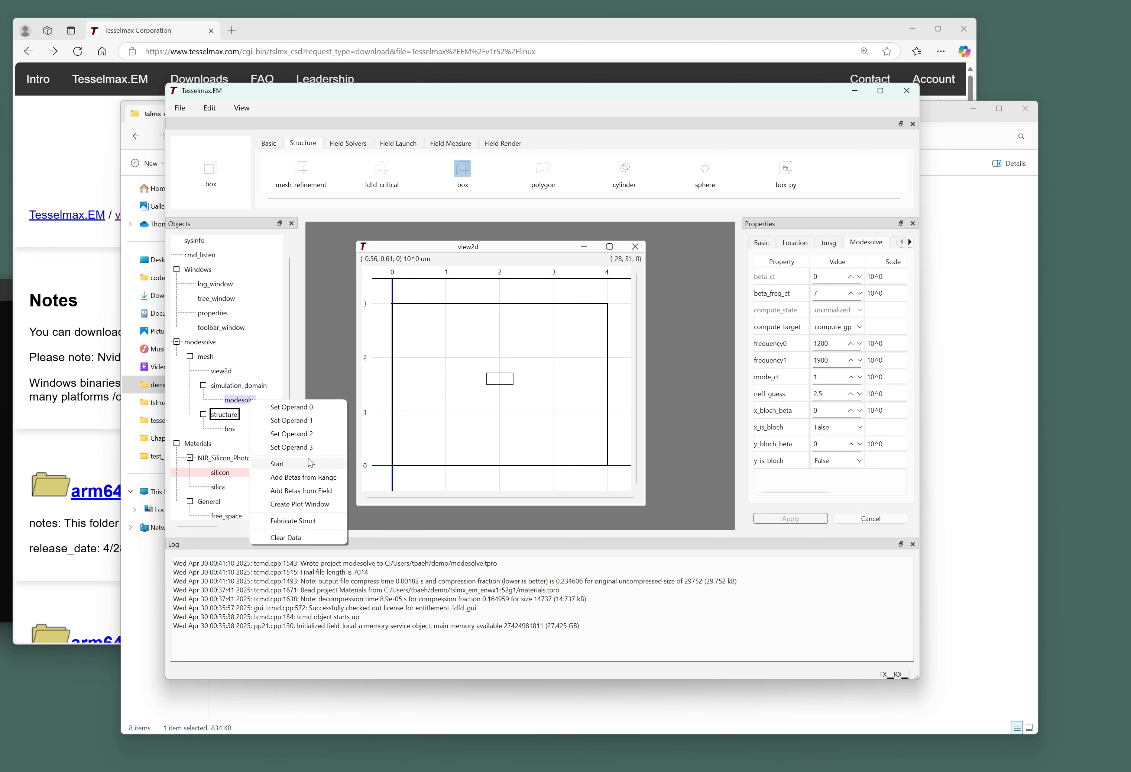
{"action": "left_click", "coordinate": [322, 477]}
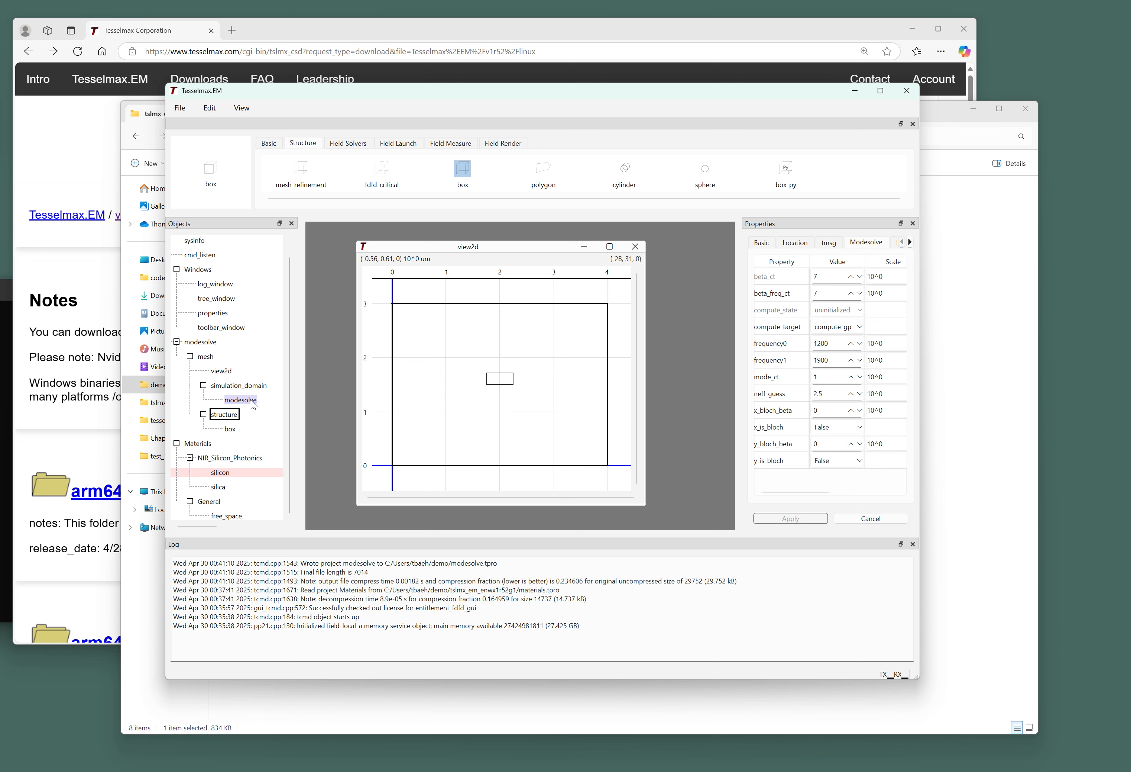
Mark the modesolve betas field for field editing.
{"action": "right_click", "coordinate": [251, 399]}
{"action": "left_click", "coordinate": [266, 404]}
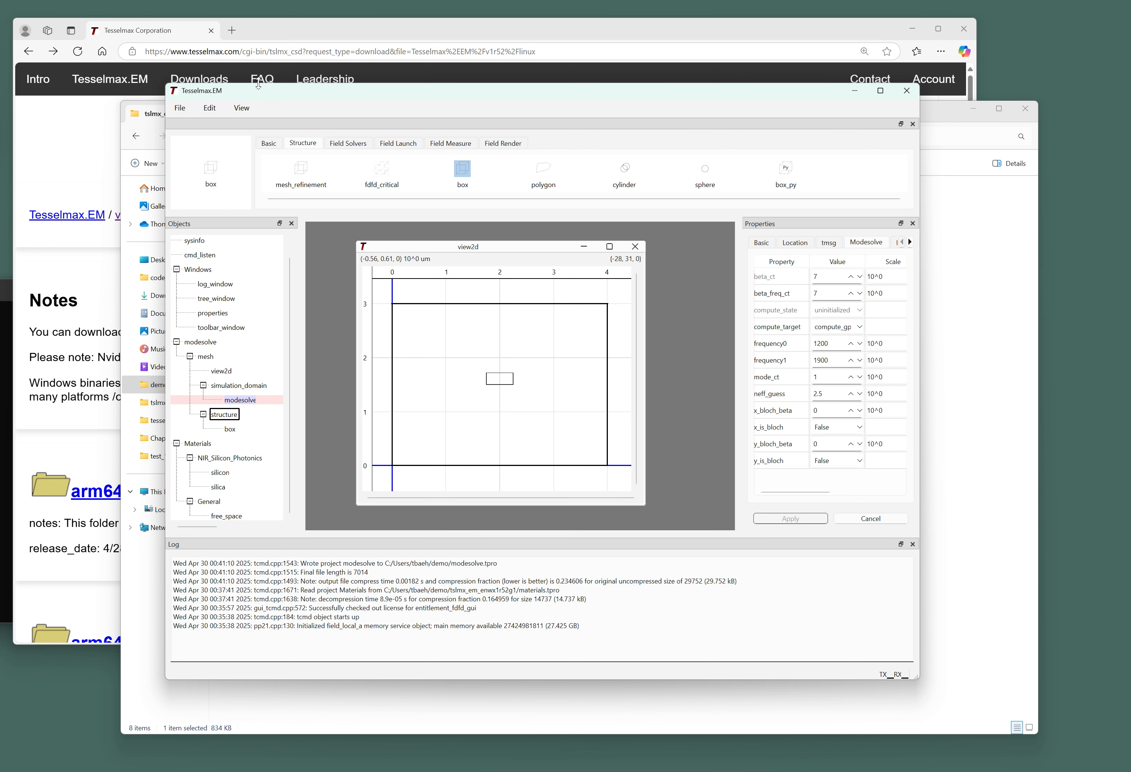
{"action": "left_click", "coordinate": [233, 114]}
Load betas as Operand 0 and set an Edit operation with Suppress Coordinates and 1d Edit.
{"action": "left_click", "coordinate": [249, 192]}
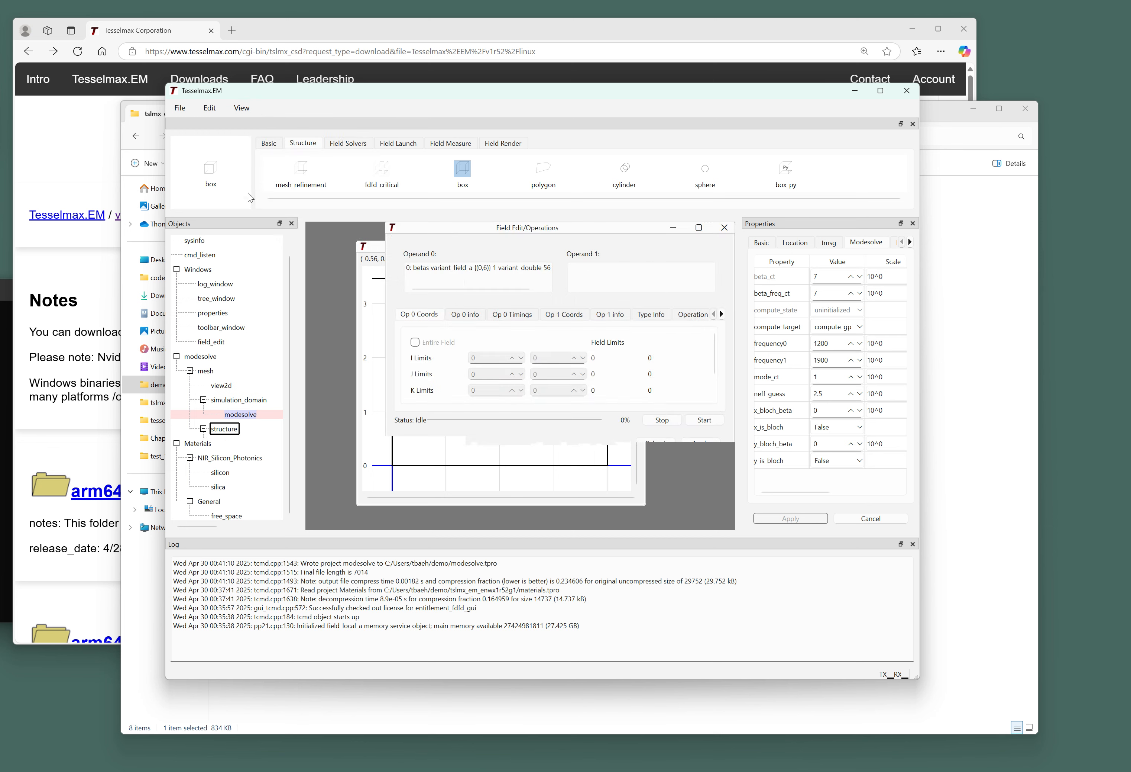
{"action": "left_click", "coordinate": [419, 268]}
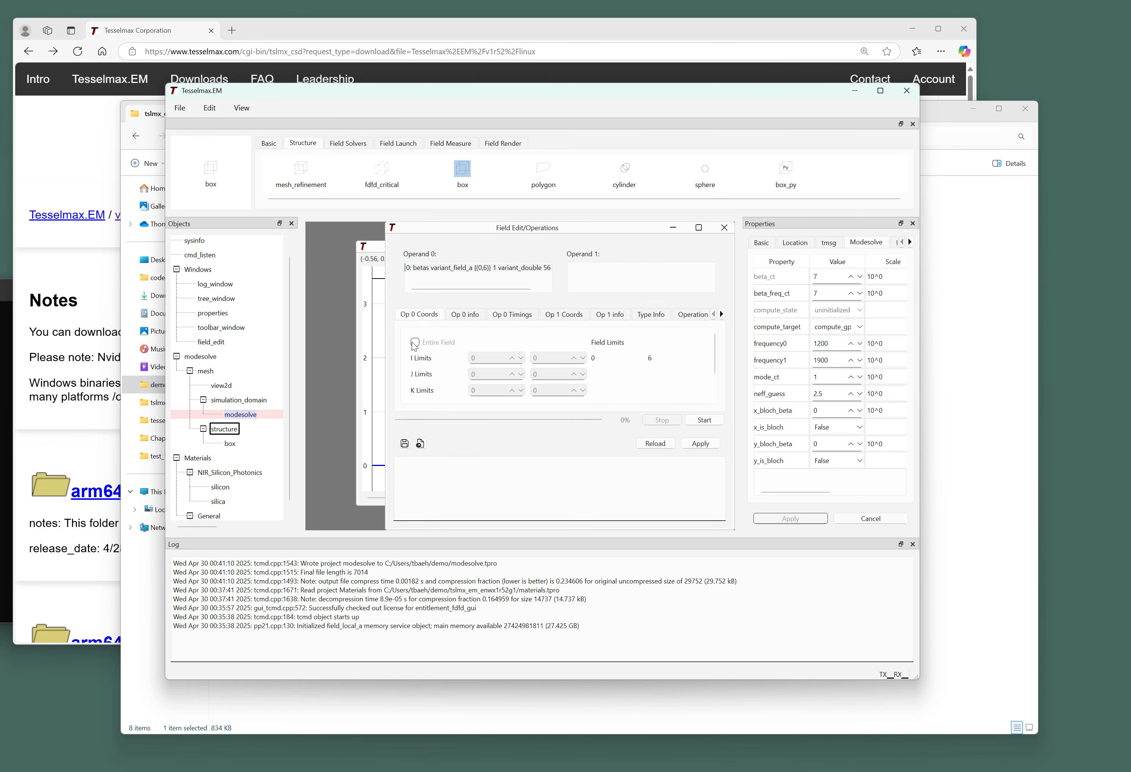
{"action": "left_click", "coordinate": [692, 314]}
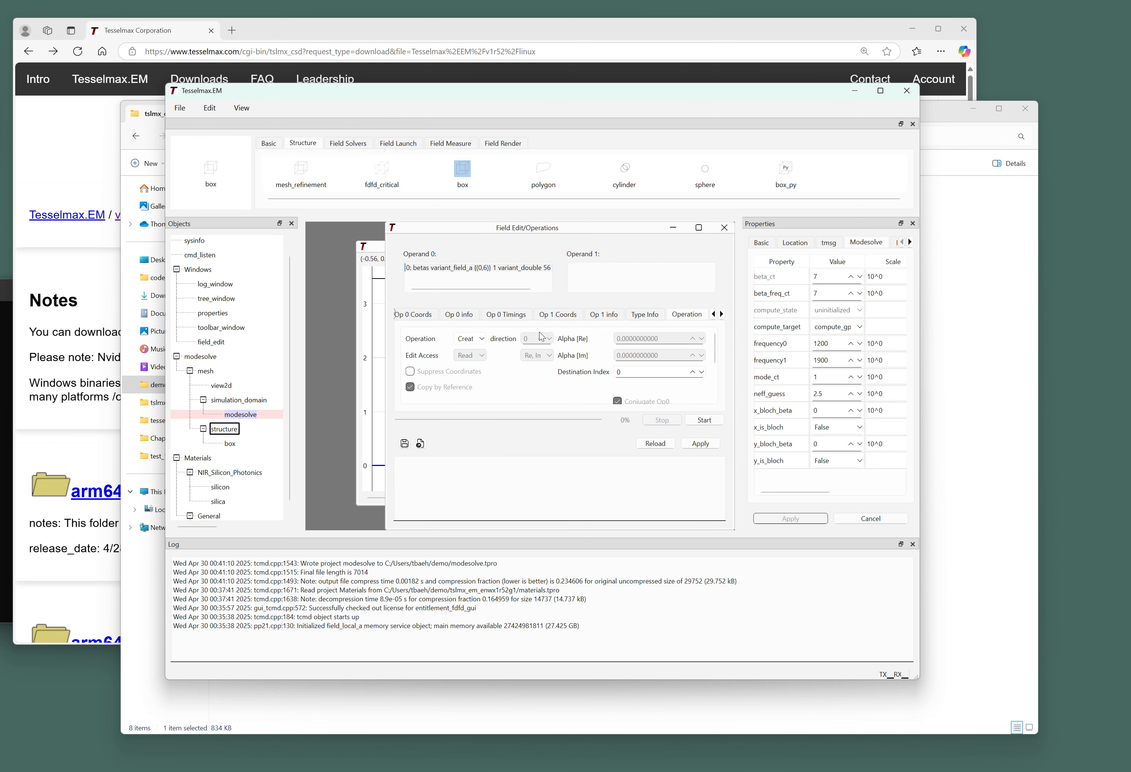
{"action": "left_click", "coordinate": [470, 338]}
{"action": "left_click", "coordinate": [464, 360]}
{"action": "left_click", "coordinate": [477, 373]}
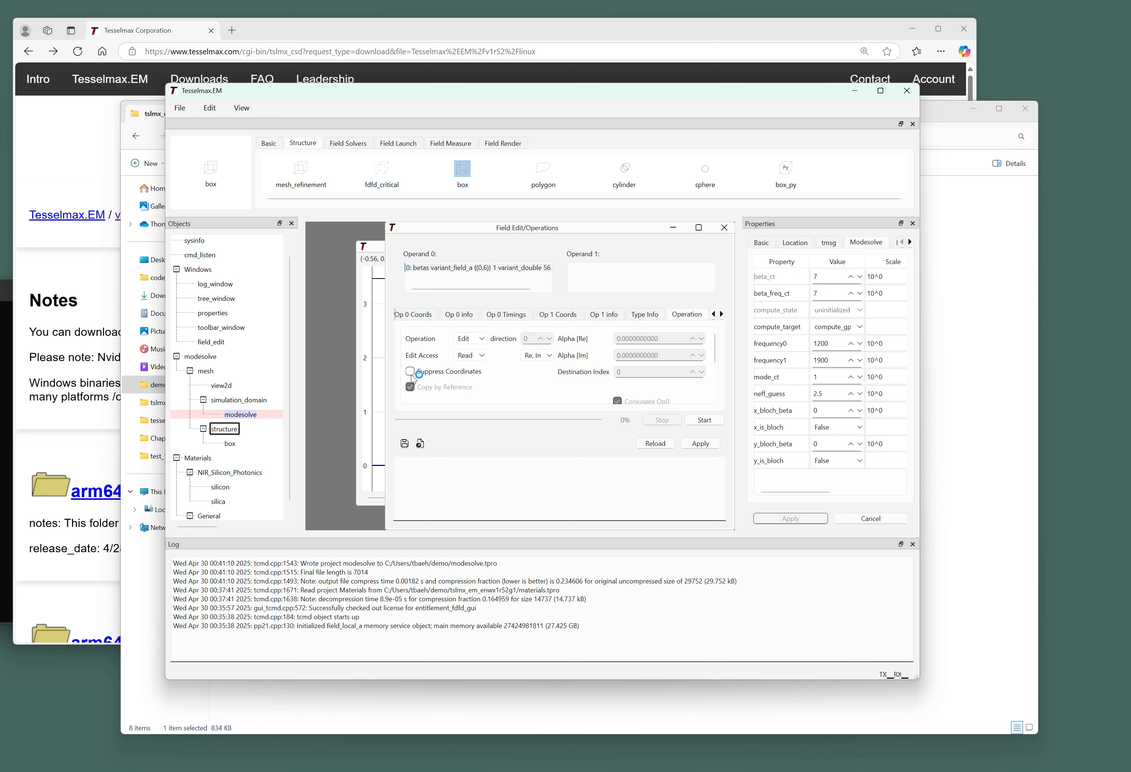
{"action": "scroll", "coordinate": [484, 374], "scroll_direction": "down", "scroll_amount": 2}
{"action": "left_click", "coordinate": [410, 397]}
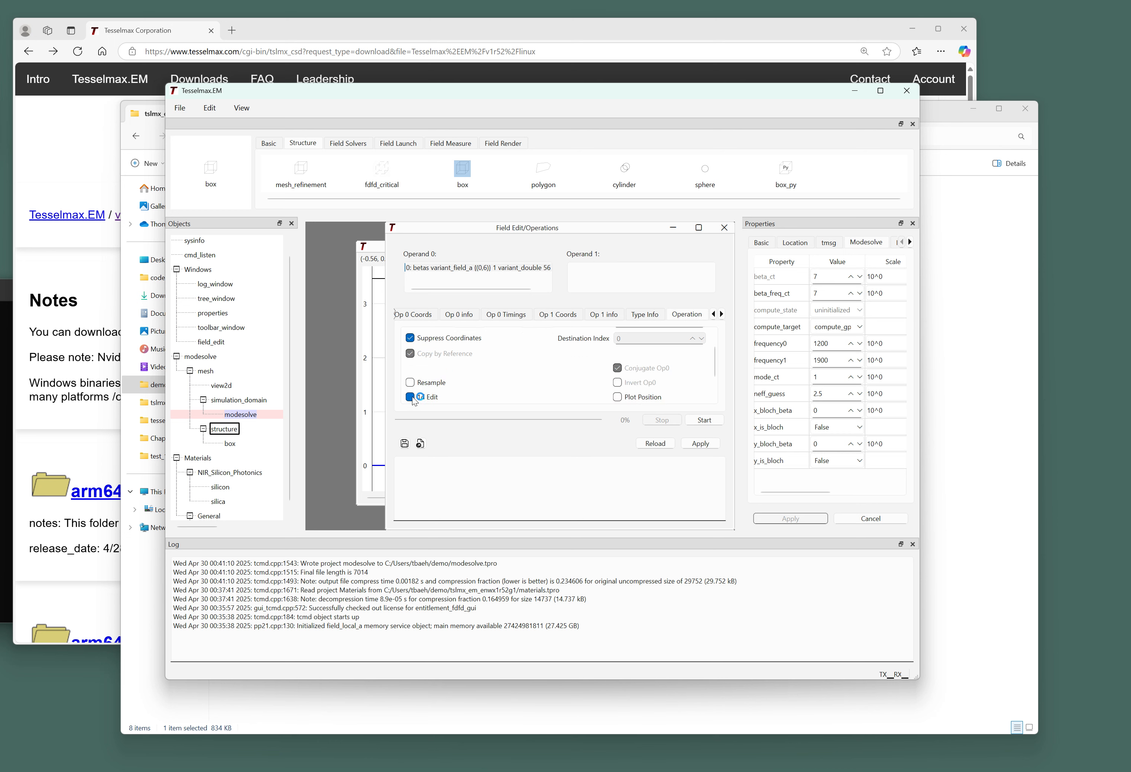
Run the edit over the entire field to print the beta values like 10.6786592.
{"action": "left_click", "coordinate": [409, 316]}
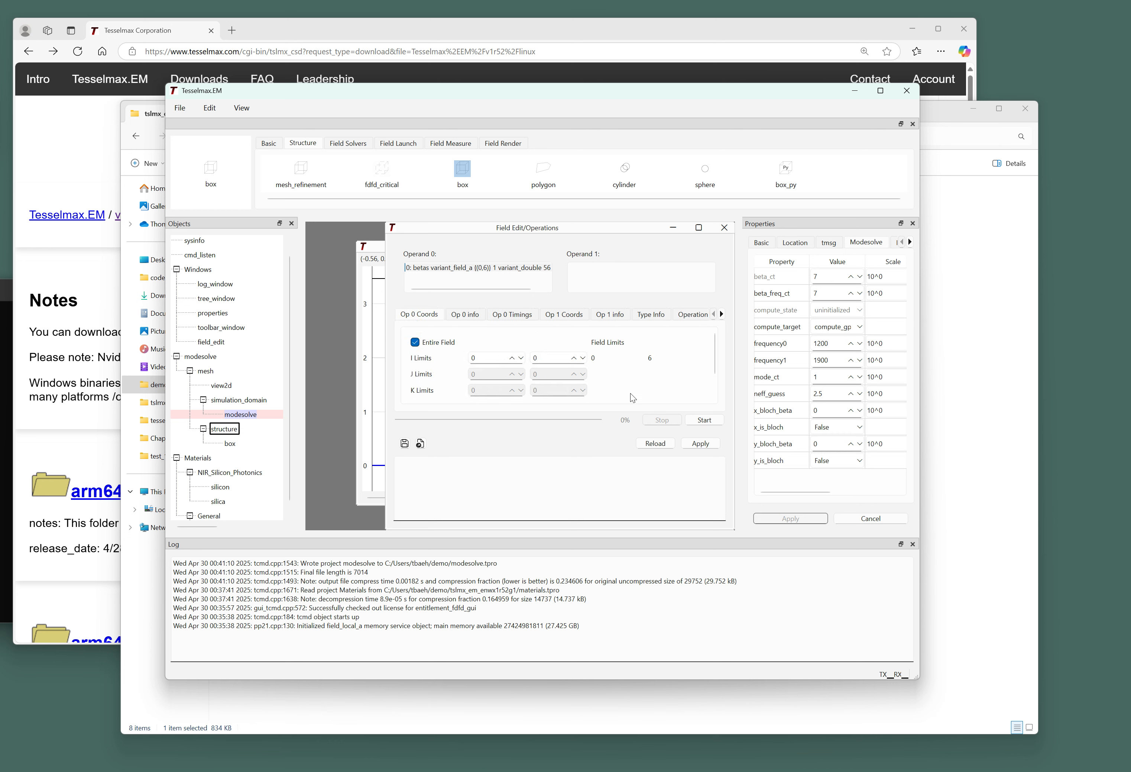
{"action": "left_click", "coordinate": [695, 418]}
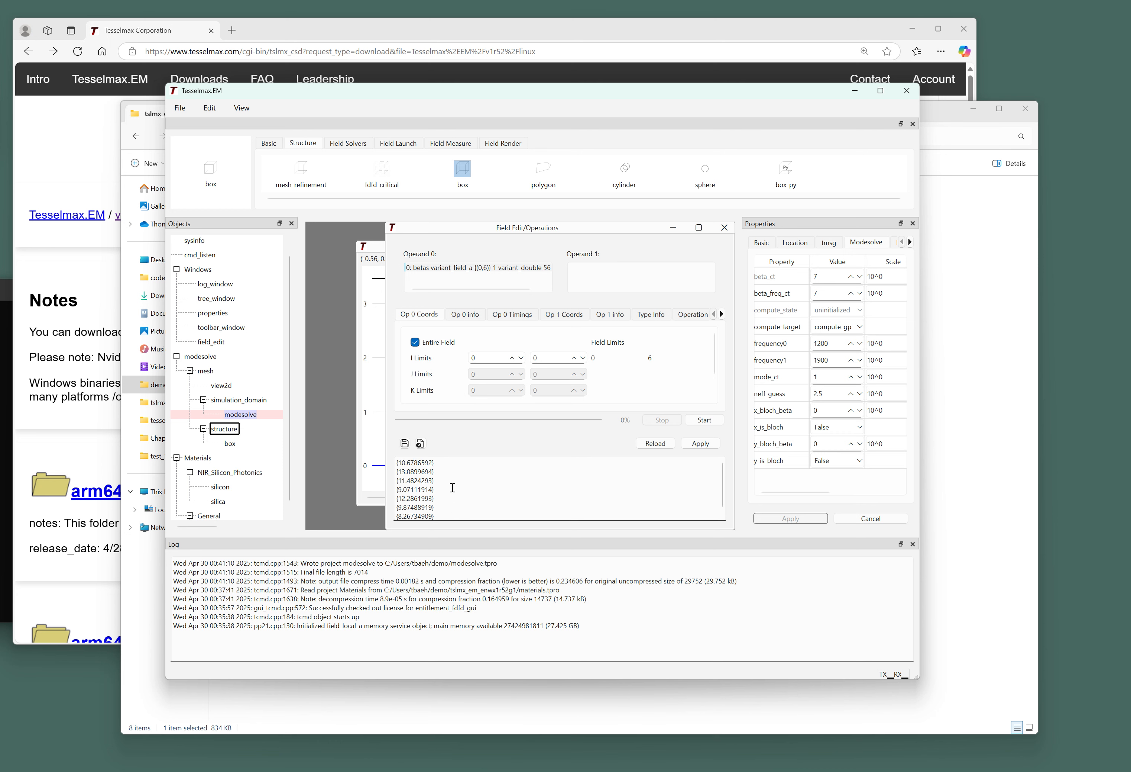
{"action": "scroll", "coordinate": [452, 488], "scroll_direction": "down", "scroll_amount": 1}
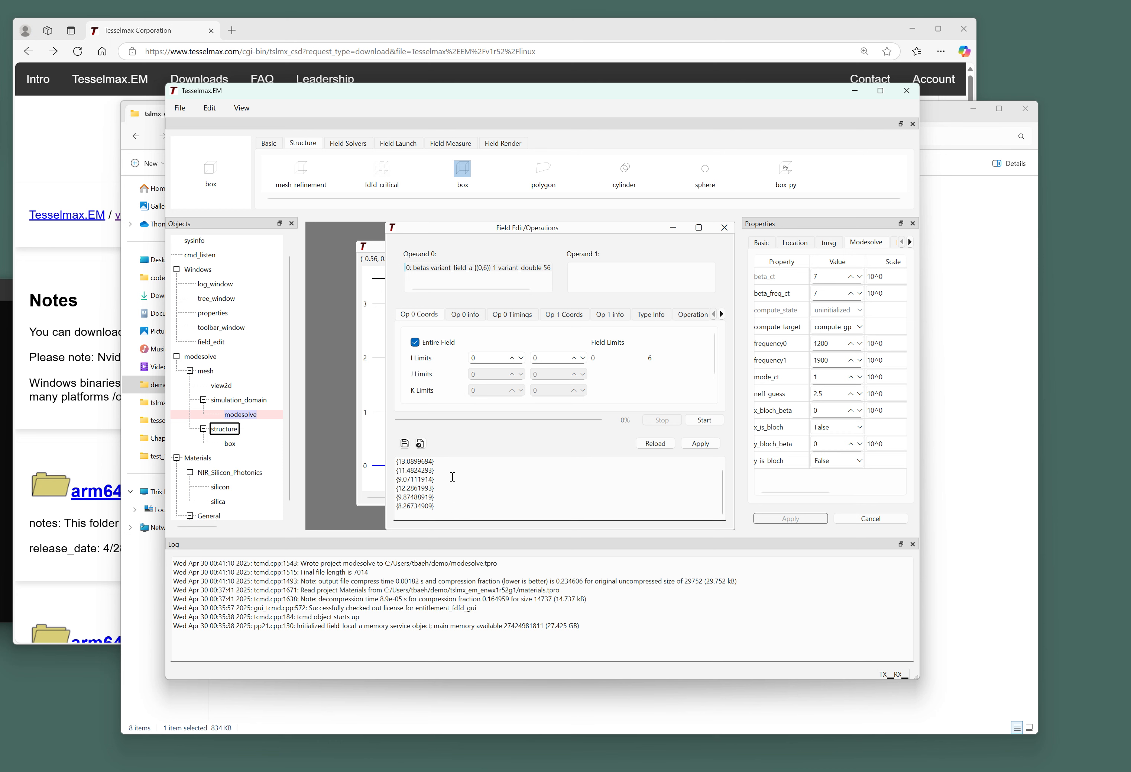
{"action": "left_click", "coordinate": [247, 401]}
{"action": "left_click", "coordinate": [241, 107]}
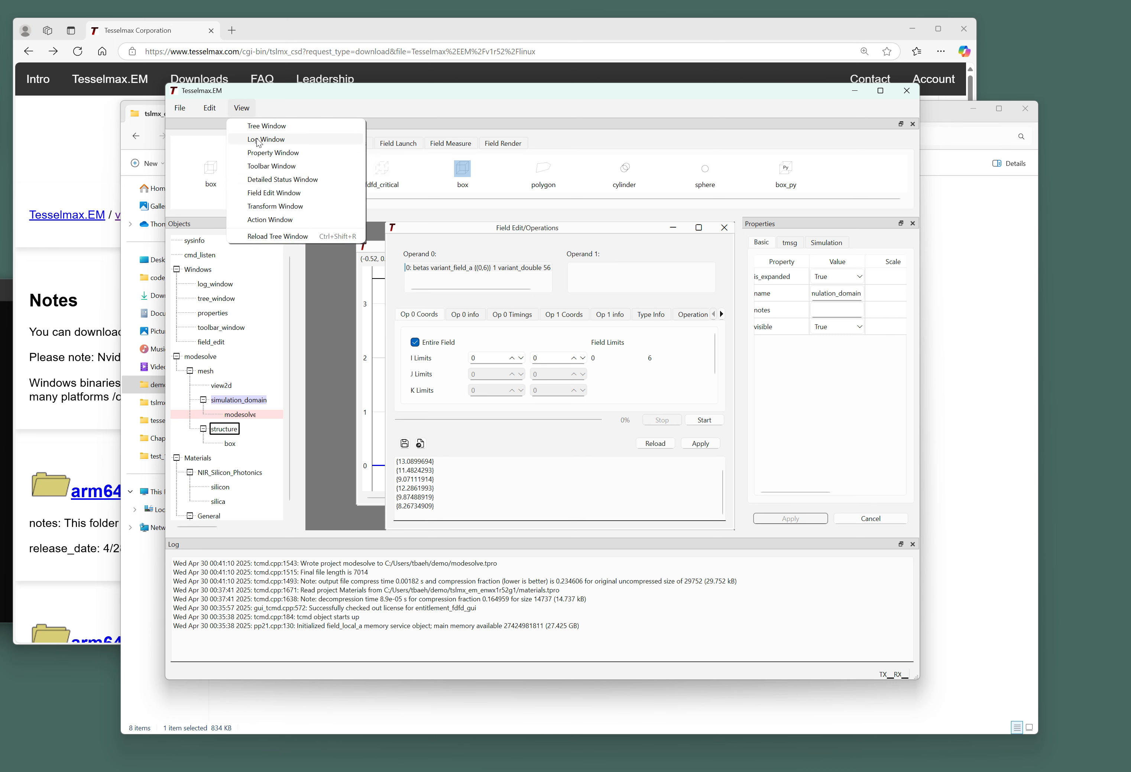
{"action": "left_click", "coordinate": [272, 180]}
{"action": "left_click_drag", "start_coordinate": [361, 407], "coordinate": [431, 275]}
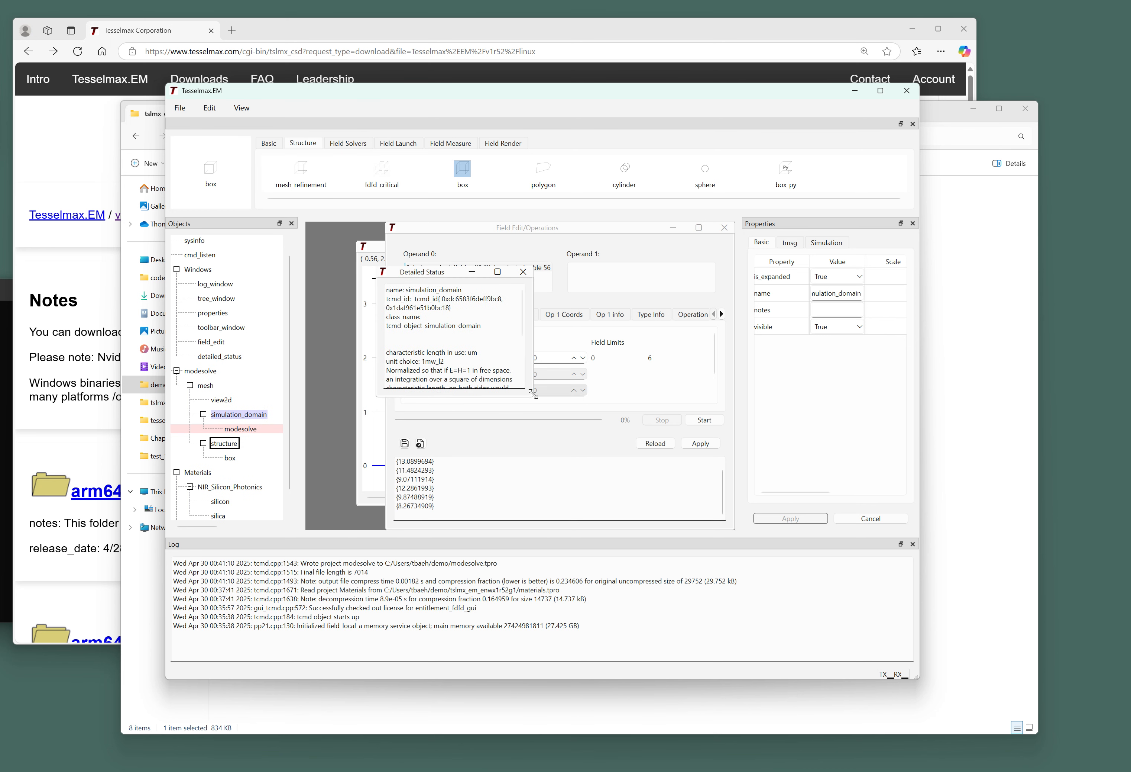
{"action": "left_click_drag", "start_coordinate": [531, 399], "coordinate": [704, 515]}
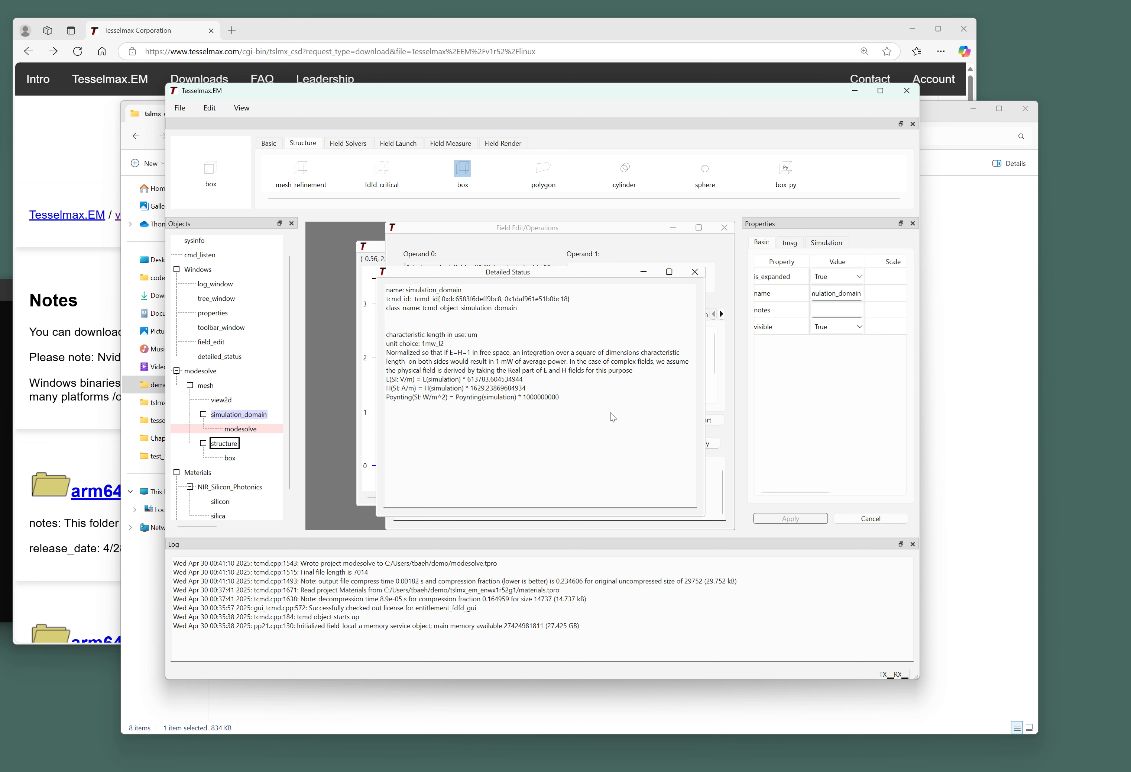
{"action": "left_click", "coordinate": [693, 272]}
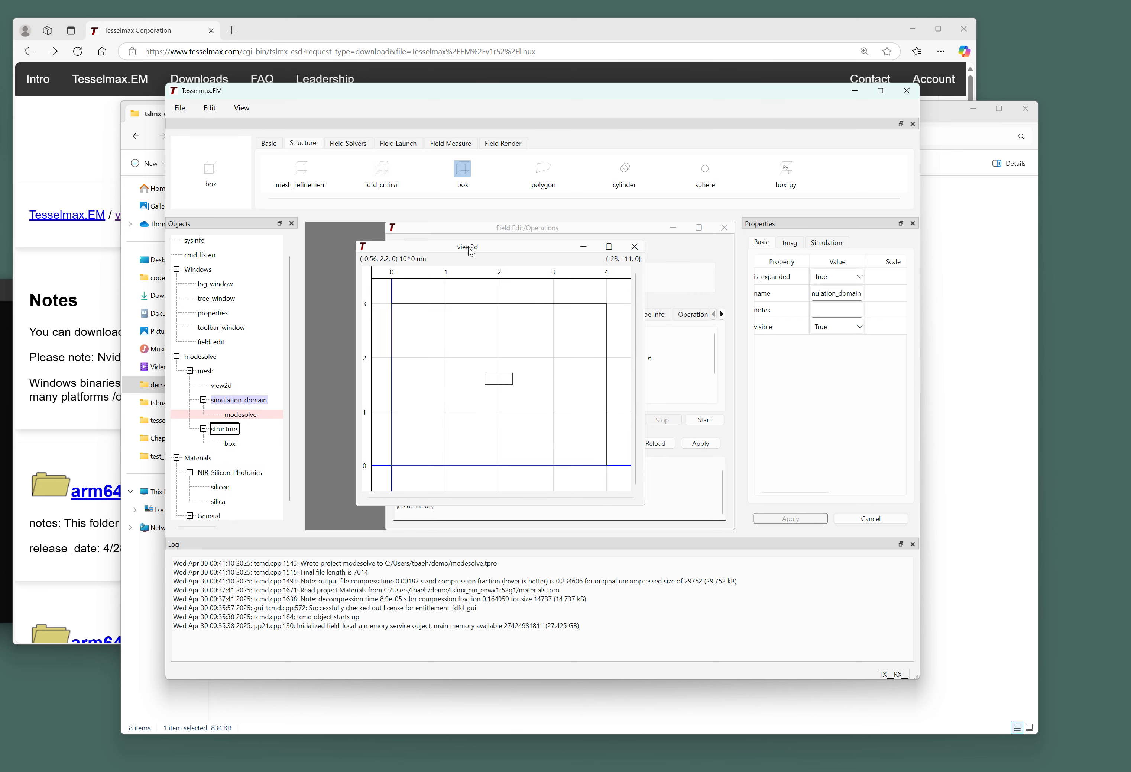
{"action": "left_click_drag", "start_coordinate": [469, 247], "coordinate": [435, 259]}
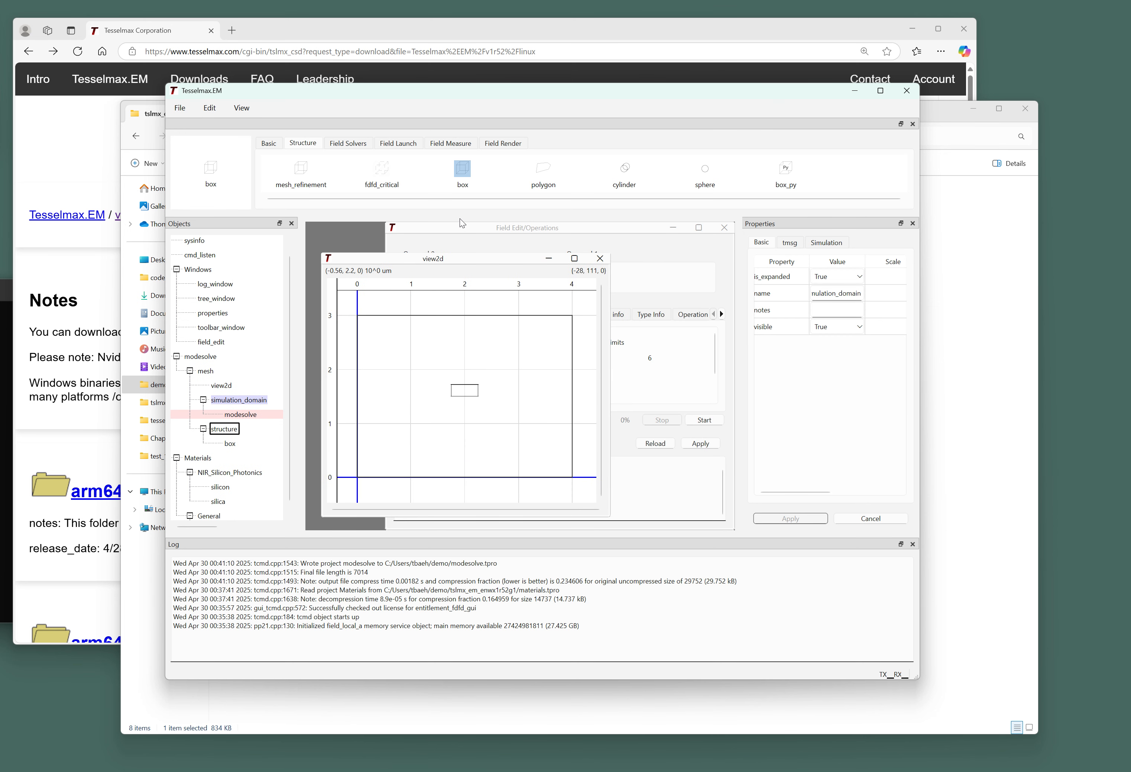
{"action": "left_click", "coordinate": [459, 226]}
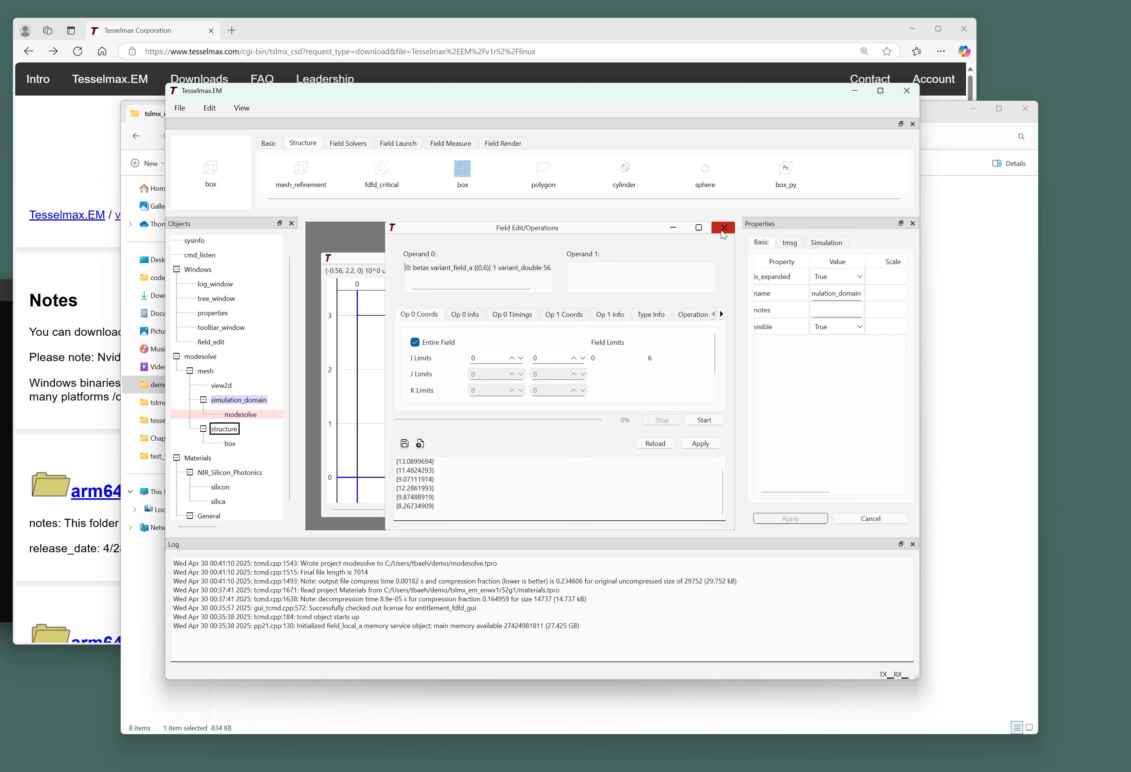
Close the Field Edit/Operations window so the view2d plot of the modesolve region shows.
{"action": "left_click", "coordinate": [722, 229]}
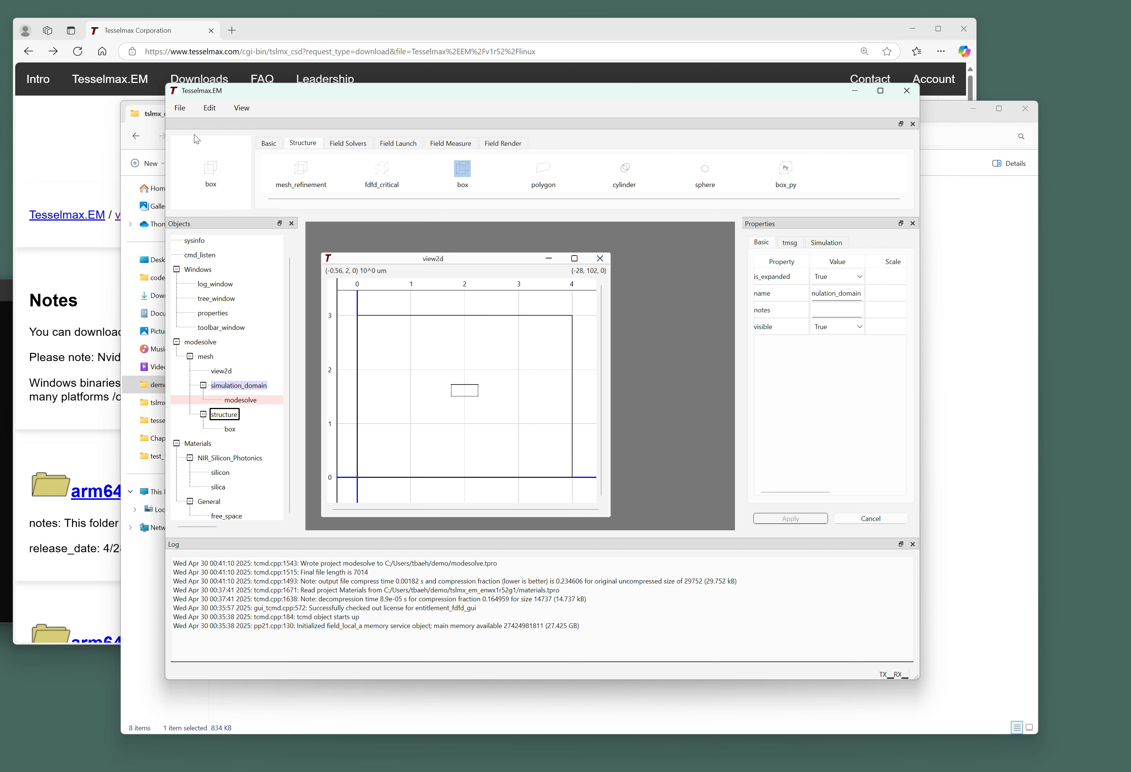
Re-save the modesolve project to modesolve.tpro.
{"action": "left_click", "coordinate": [180, 108]}
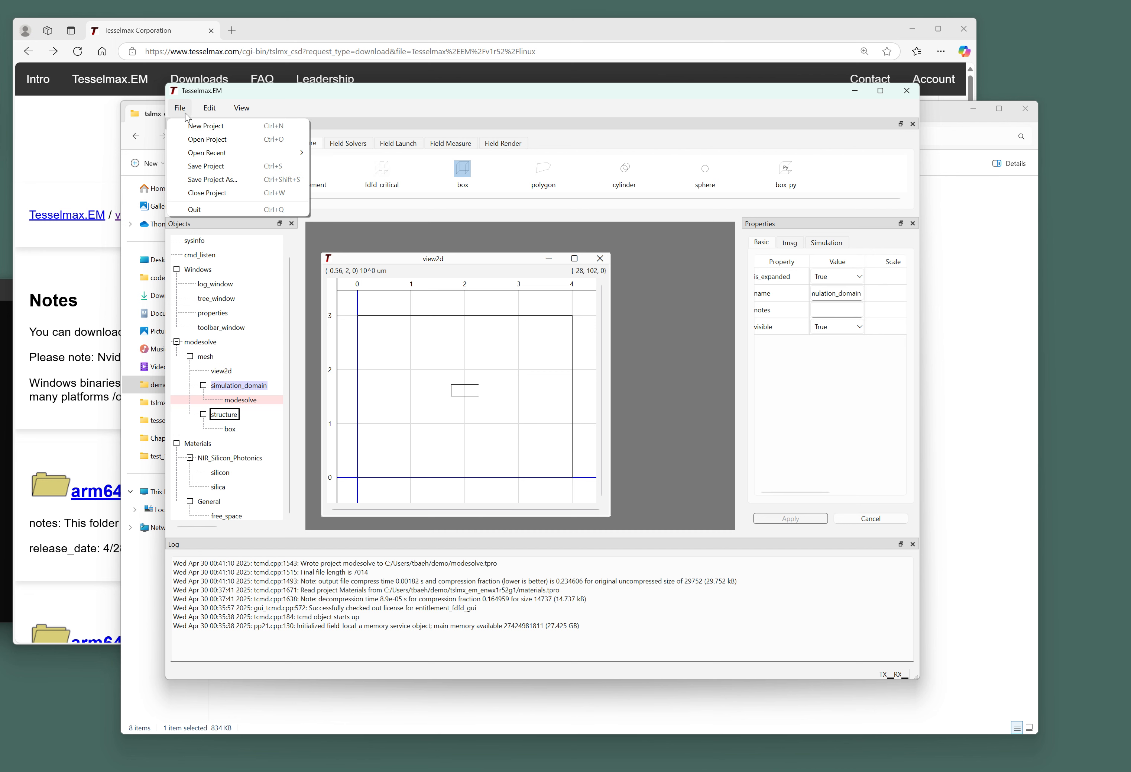
{"action": "left_click", "coordinate": [204, 167]}
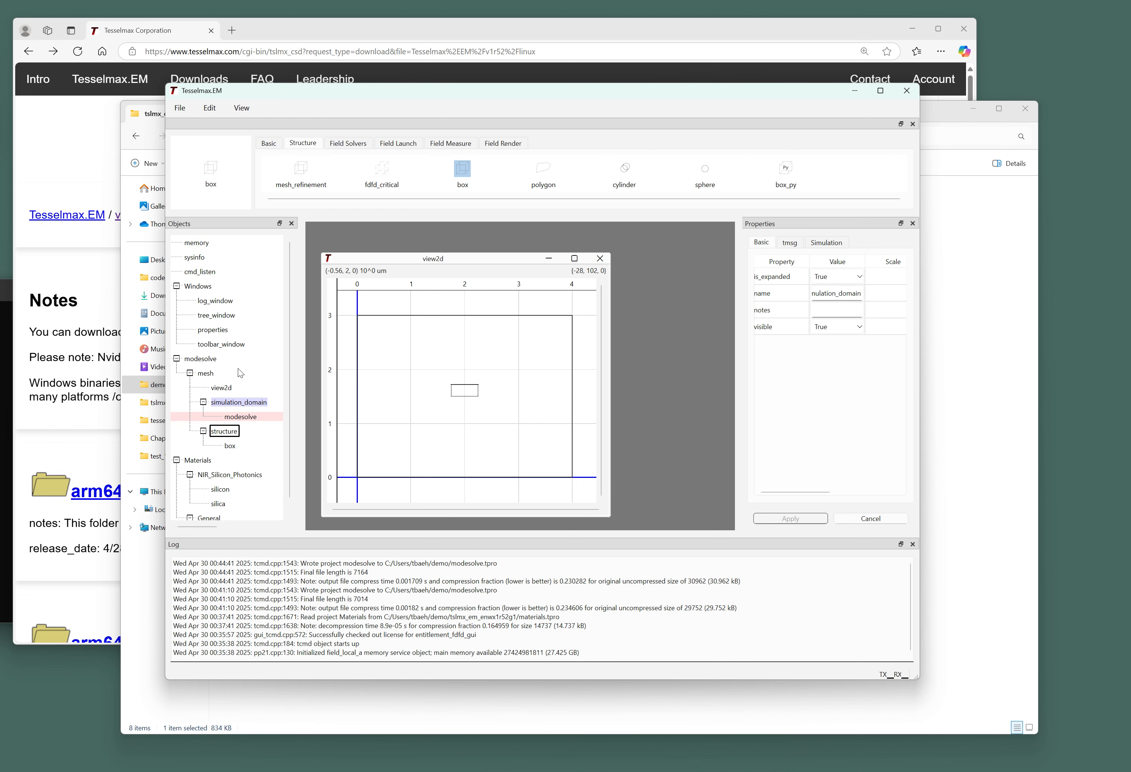
Confirm the sysinfo object's compute target reads compute_gpu.
{"action": "left_click", "coordinate": [197, 259]}
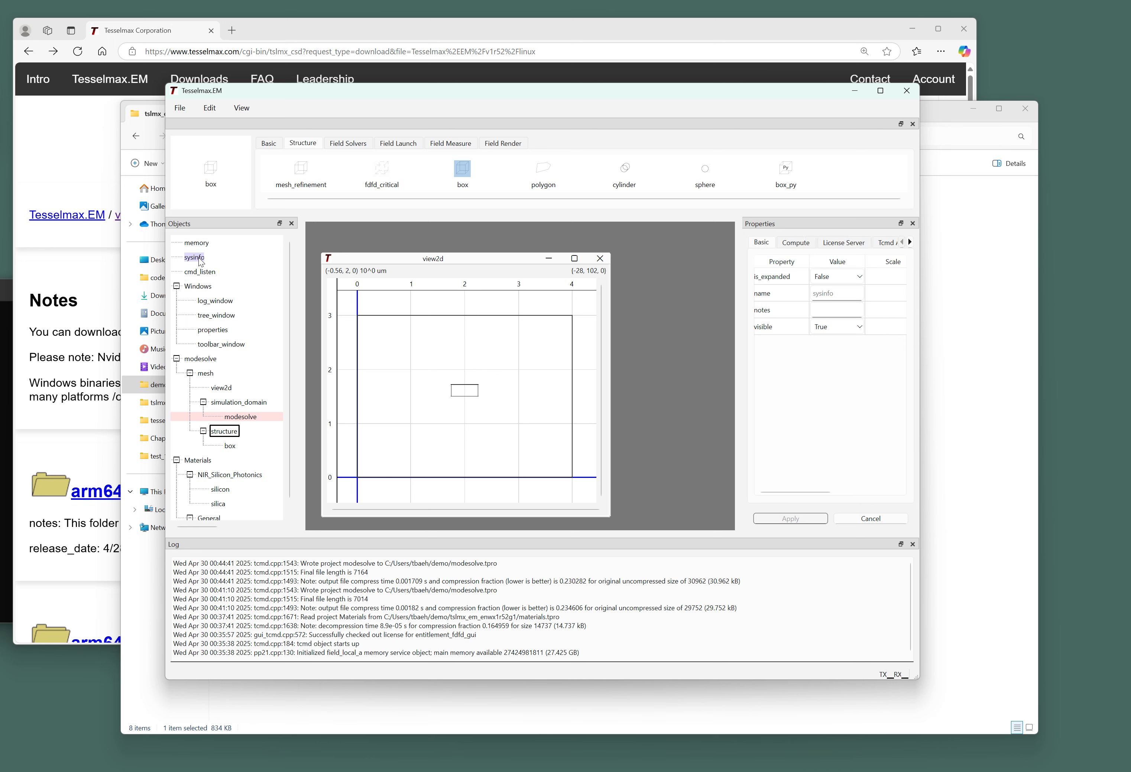
{"action": "left_click", "coordinate": [794, 242]}
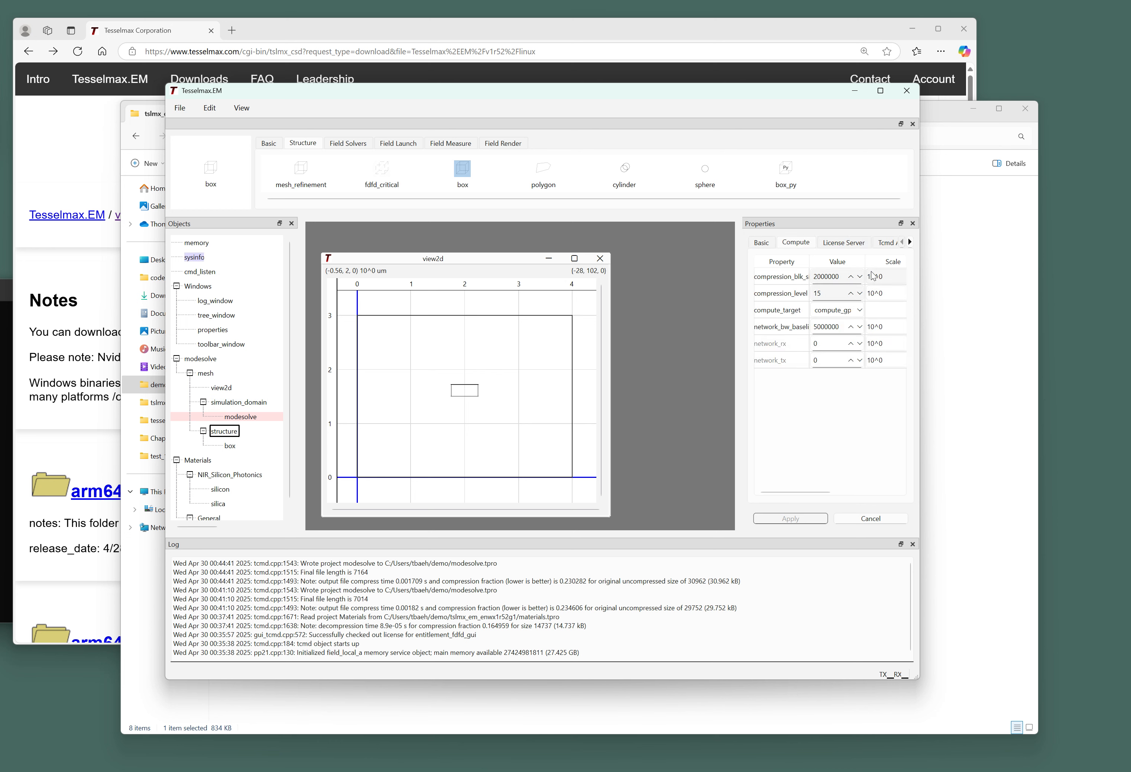
{"action": "left_click_drag", "start_coordinate": [867, 255], "coordinate": [883, 255]}
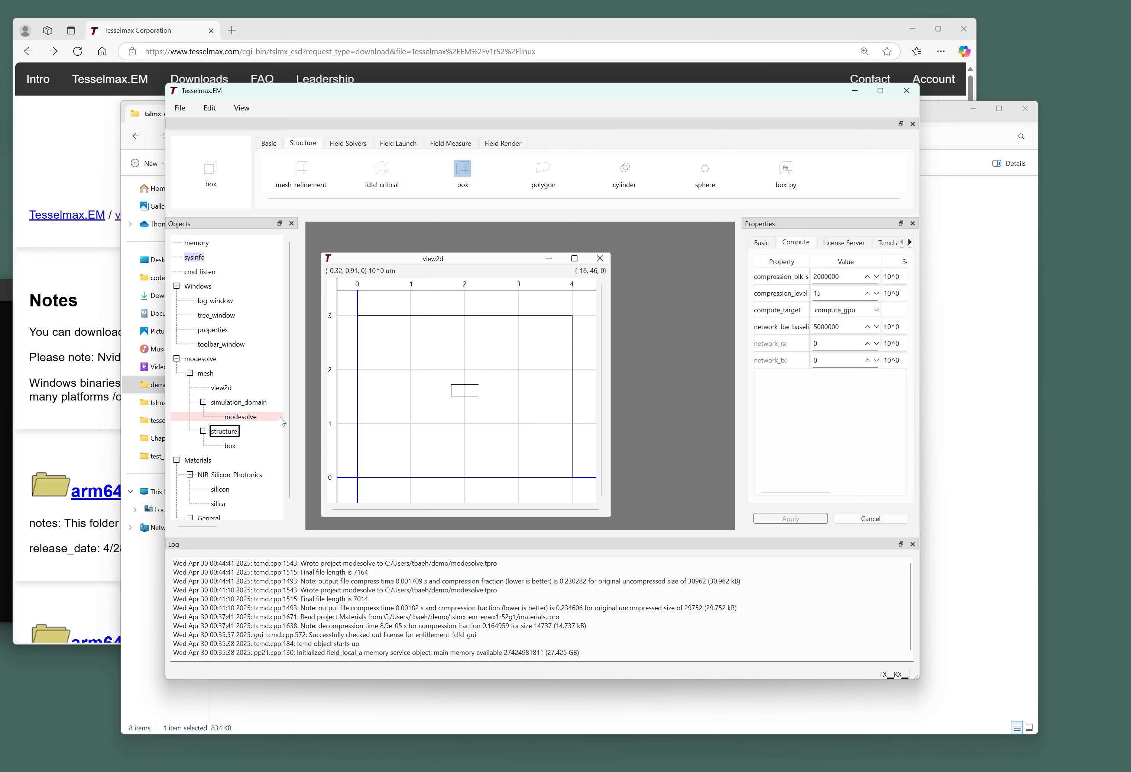
Check the modesolve solver settings show beta_ct 7 and compute_target compute_gpu.
{"action": "left_click", "coordinate": [244, 416]}
{"action": "left_click", "coordinate": [867, 242]}
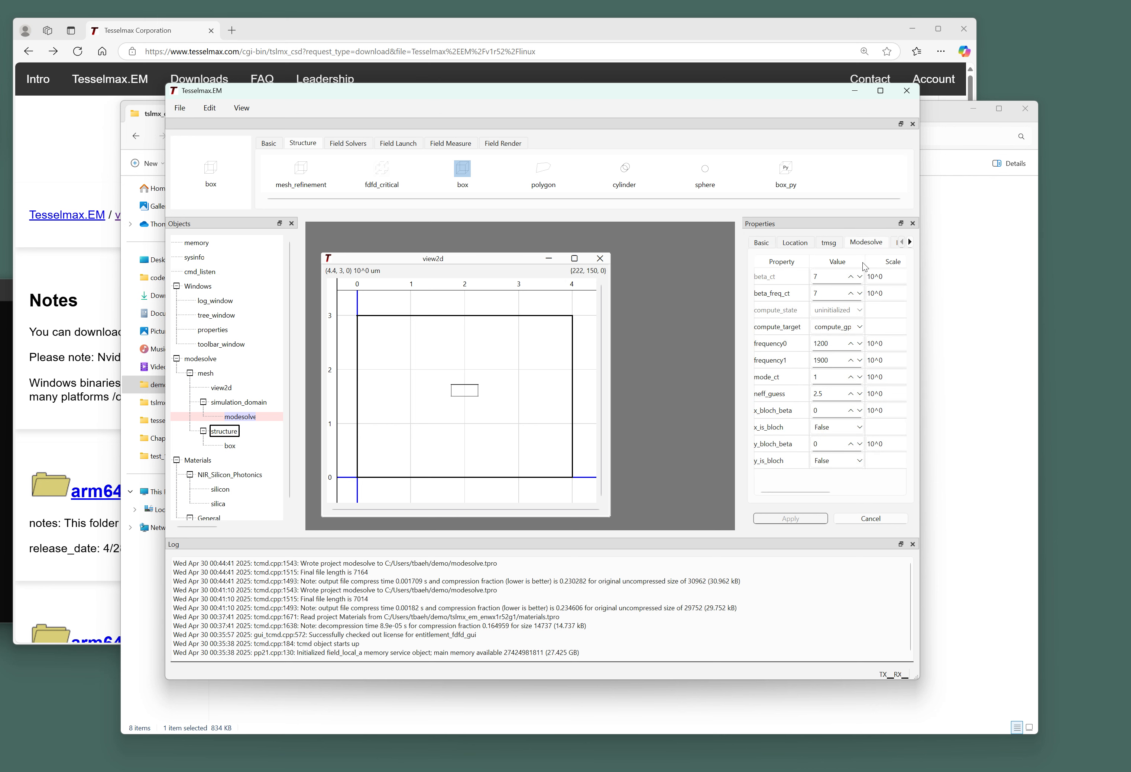
{"action": "left_click_drag", "start_coordinate": [866, 267], "coordinate": [879, 267]}
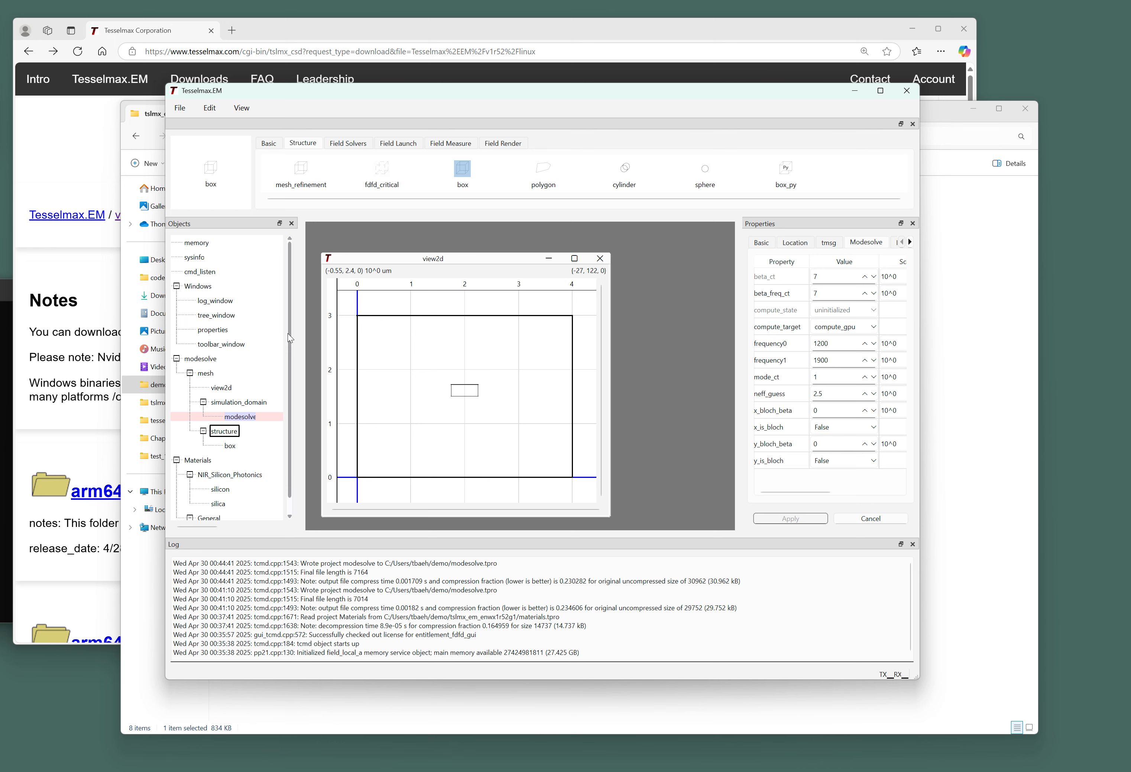
{"action": "scroll", "coordinate": [287, 333], "scroll_direction": "down", "scroll_amount": 1}
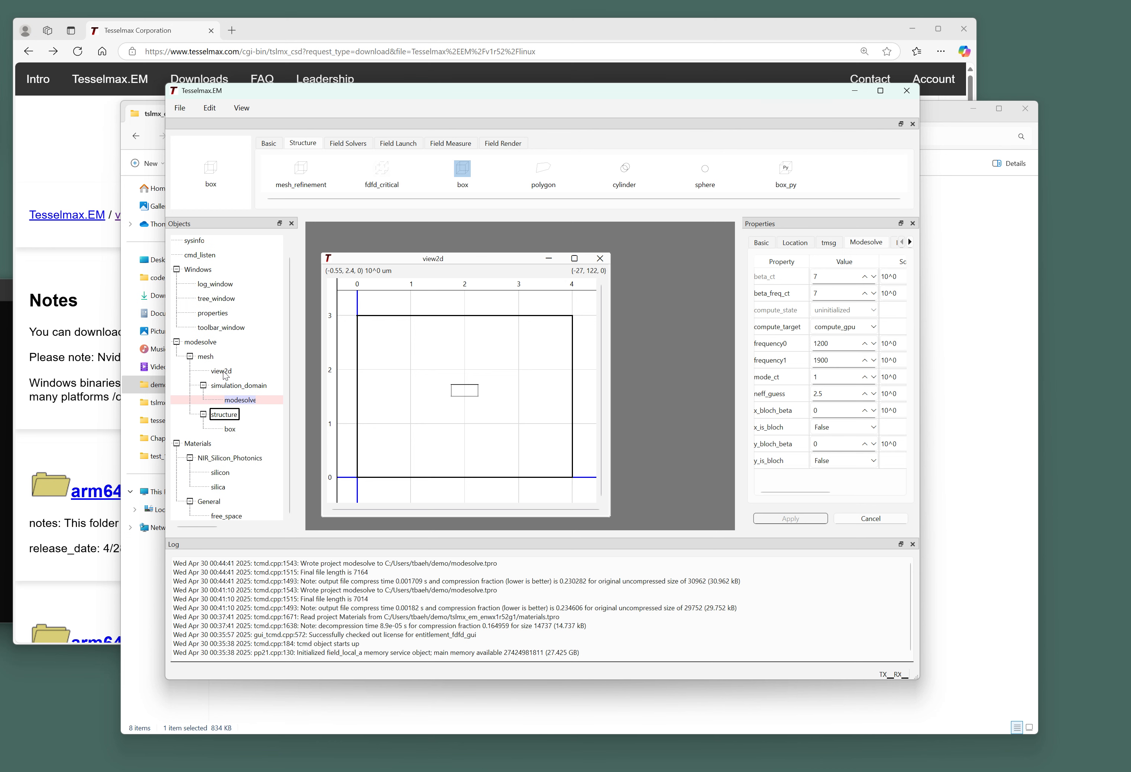
{"action": "left_click", "coordinate": [179, 107]}
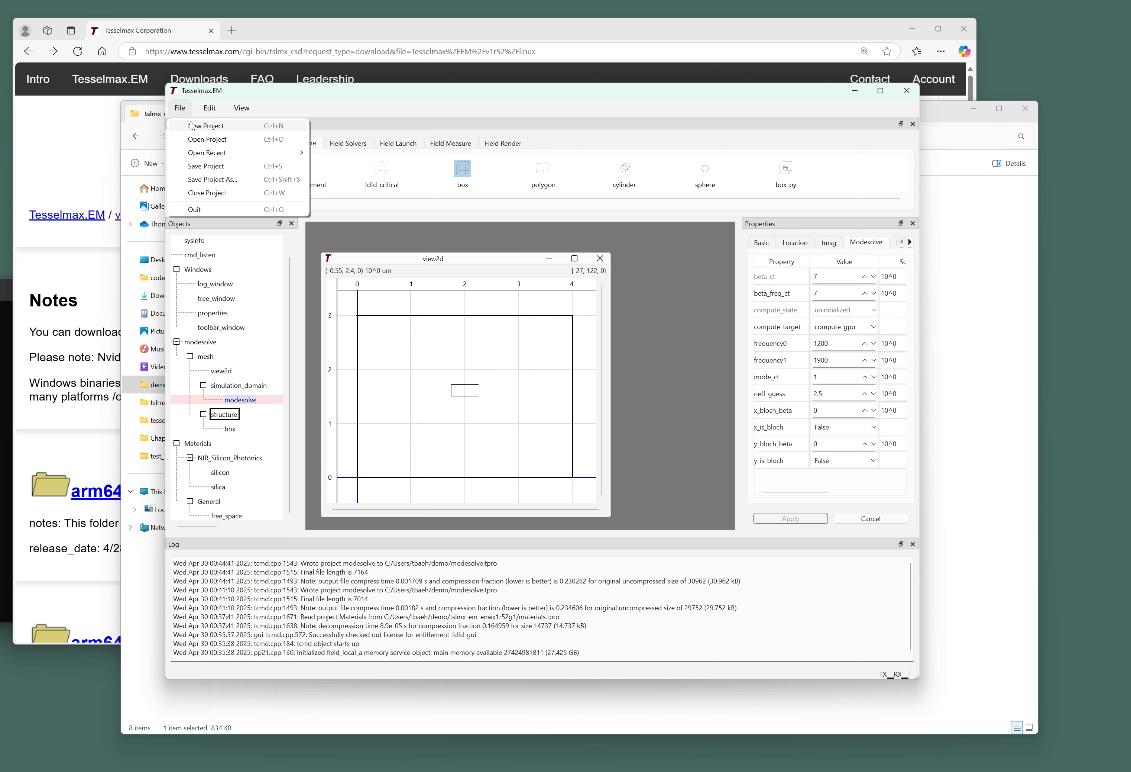
Start a new project and rename it to 'cluster'.
{"action": "left_click", "coordinate": [205, 126]}
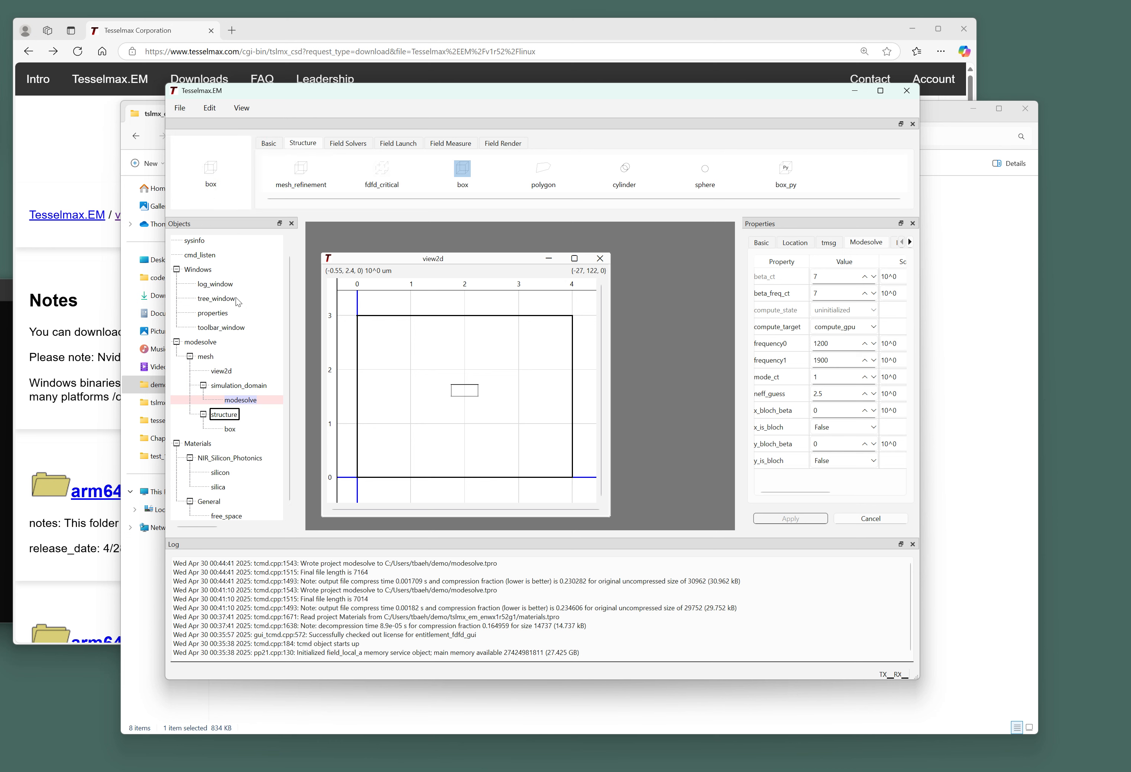
{"action": "left_click", "coordinate": [194, 518]}
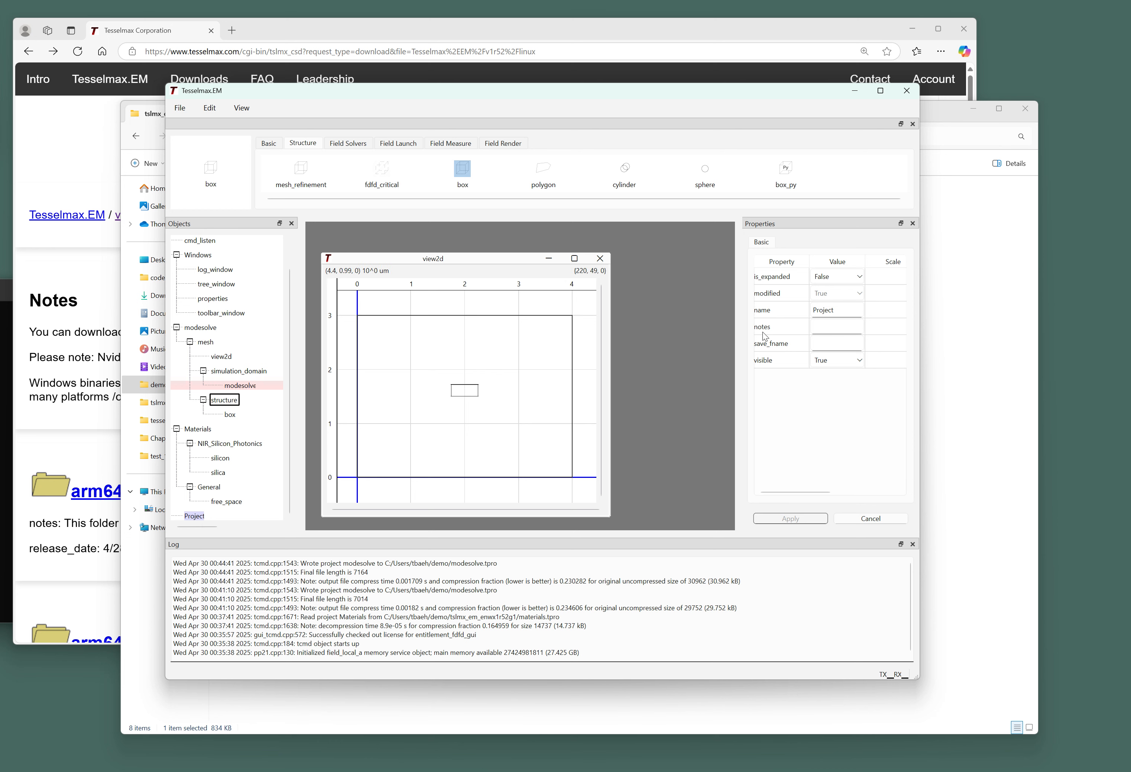
{"action": "double_click", "coordinate": [849, 310]}
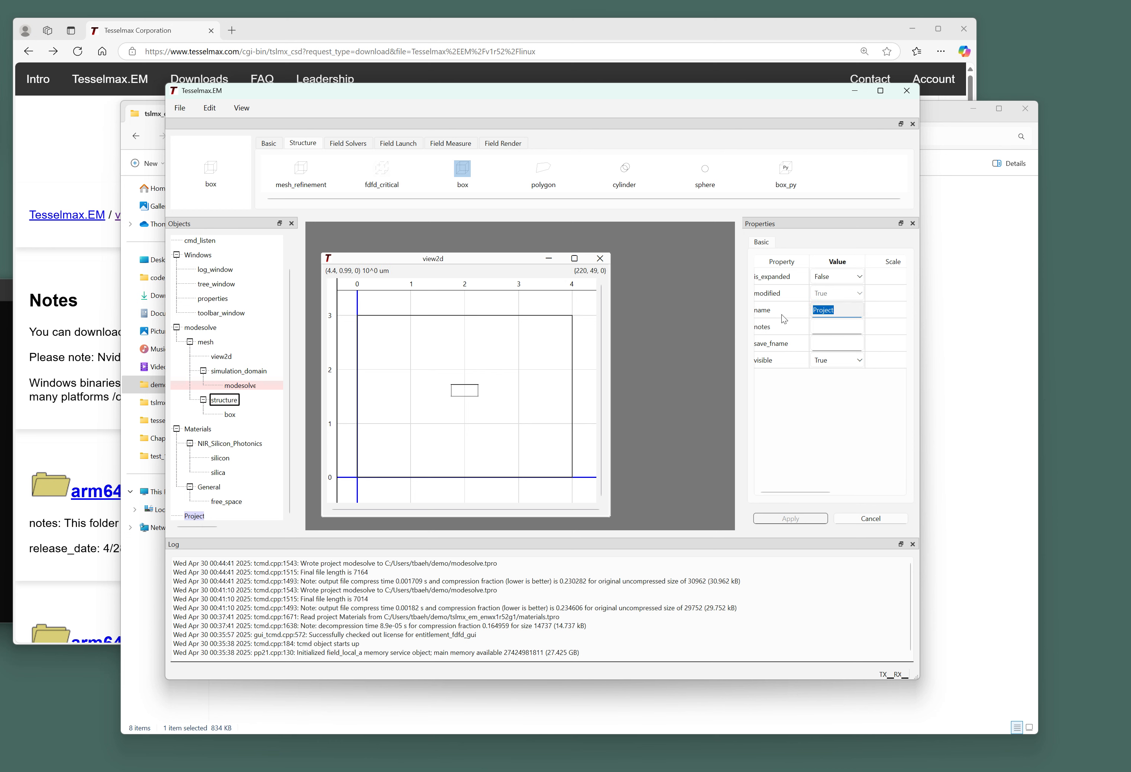
{"action": "type", "text": "cluster"}
{"action": "key", "text": "Return"}
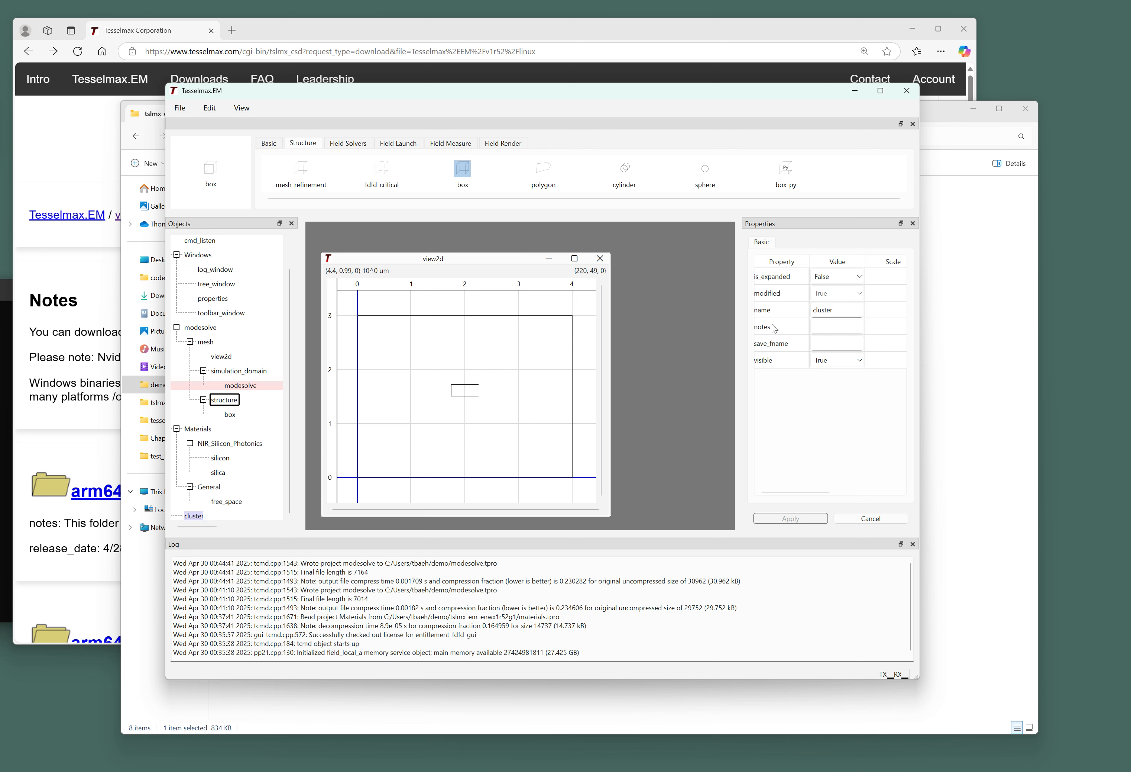
Create a node under the cluster and select it to view its properties.
{"action": "right_click", "coordinate": [192, 521]}
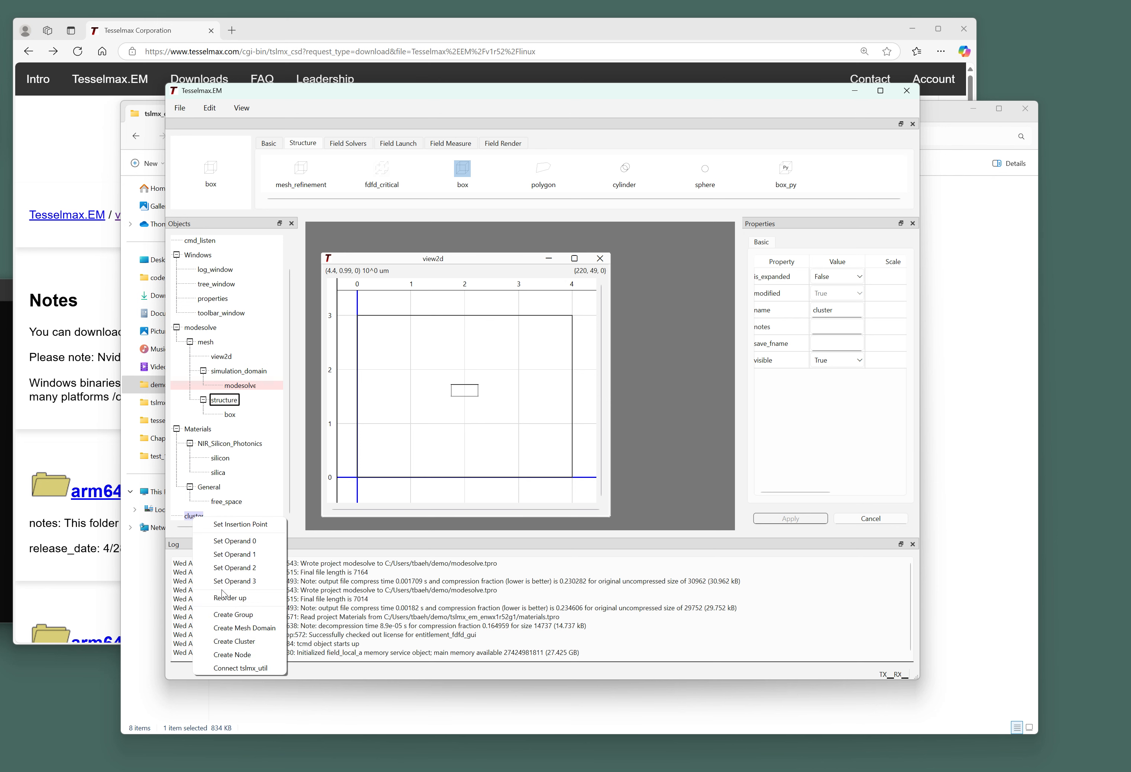
{"action": "left_click", "coordinate": [242, 655]}
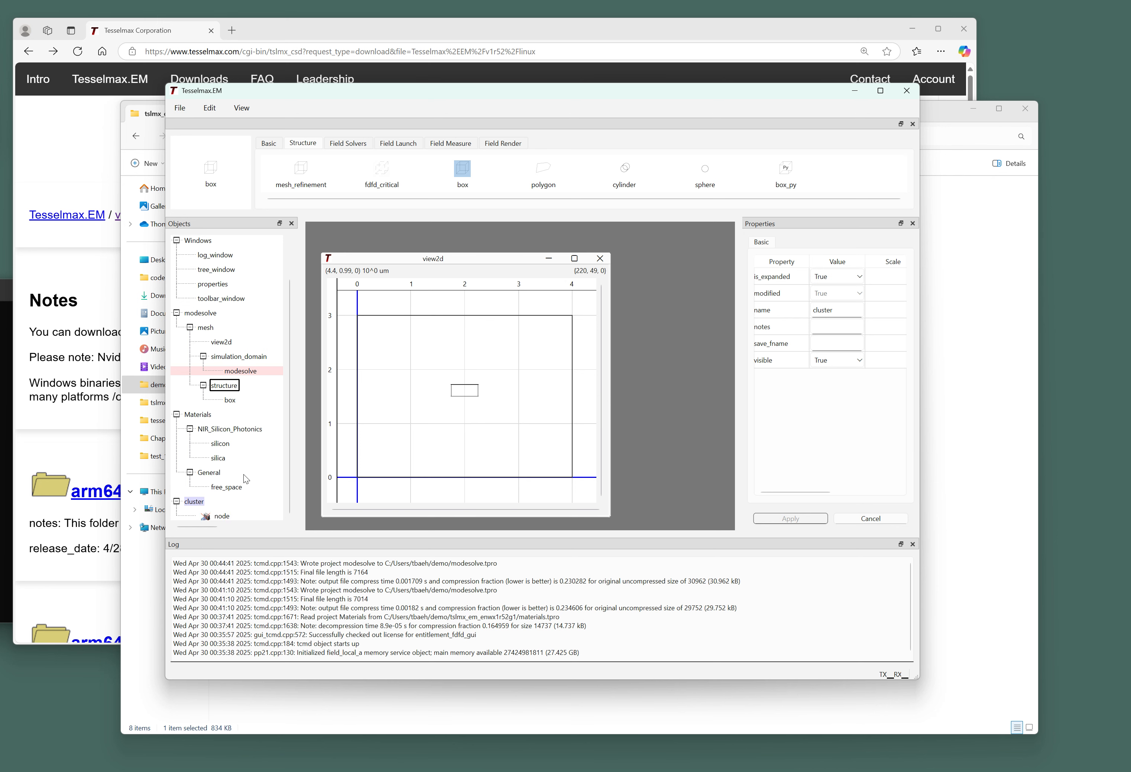
{"action": "left_click", "coordinate": [220, 516]}
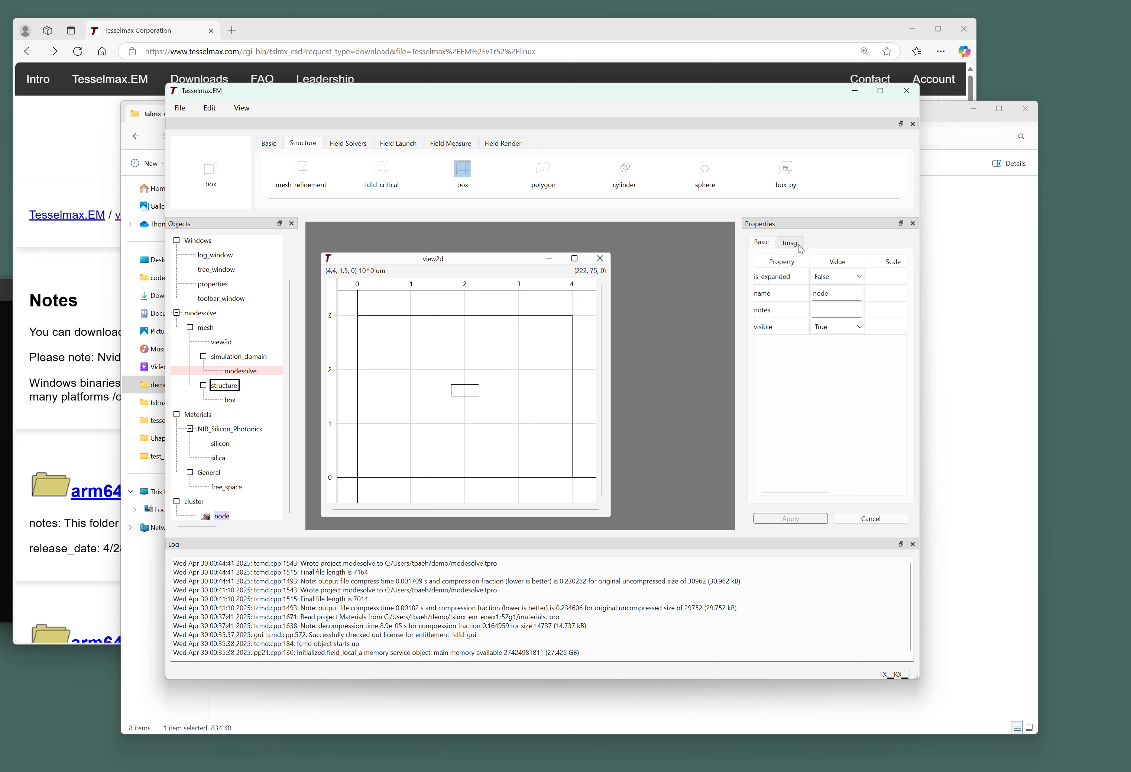
Generate a new encryption key file named key for the node's tmsg settings.
{"action": "left_click", "coordinate": [797, 244]}
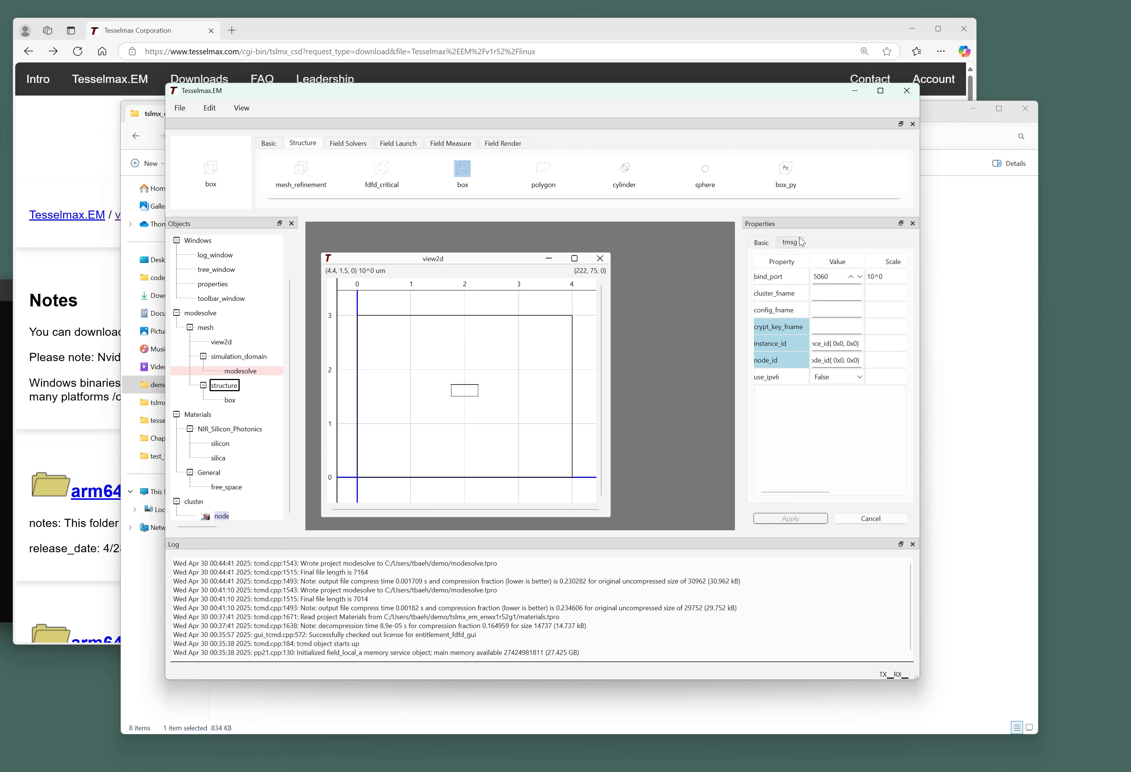
{"action": "right_click", "coordinate": [786, 327]}
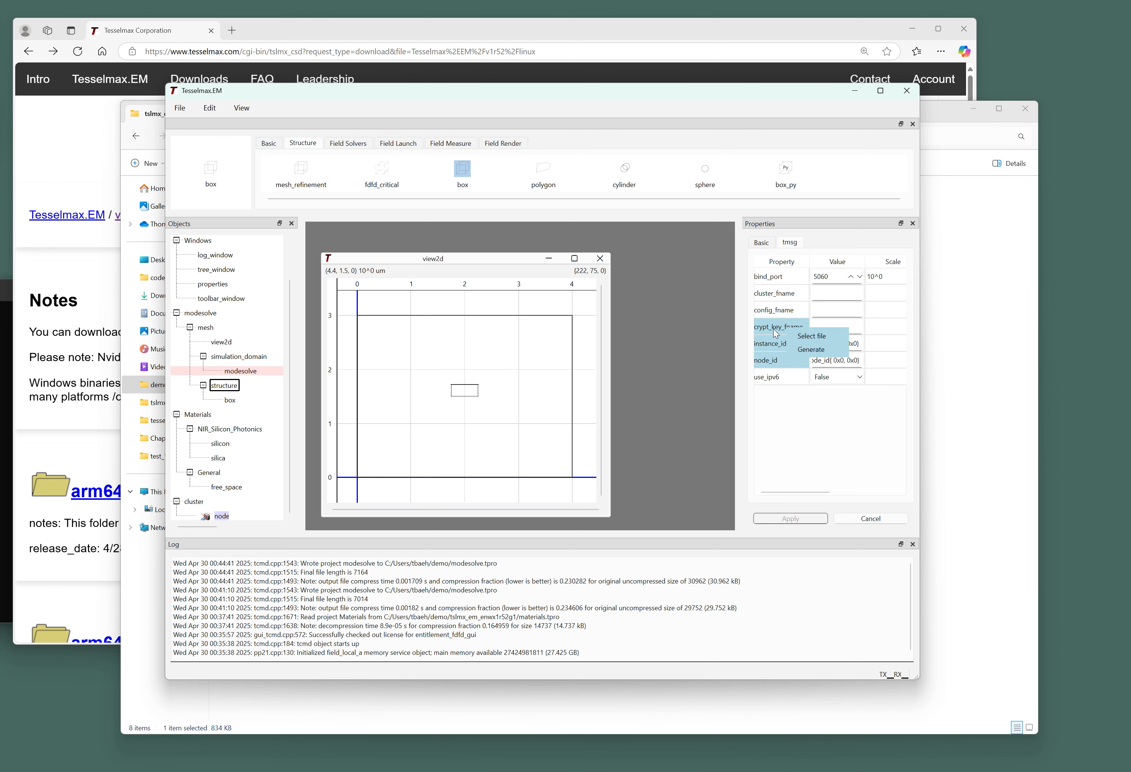
{"action": "left_click", "coordinate": [800, 348]}
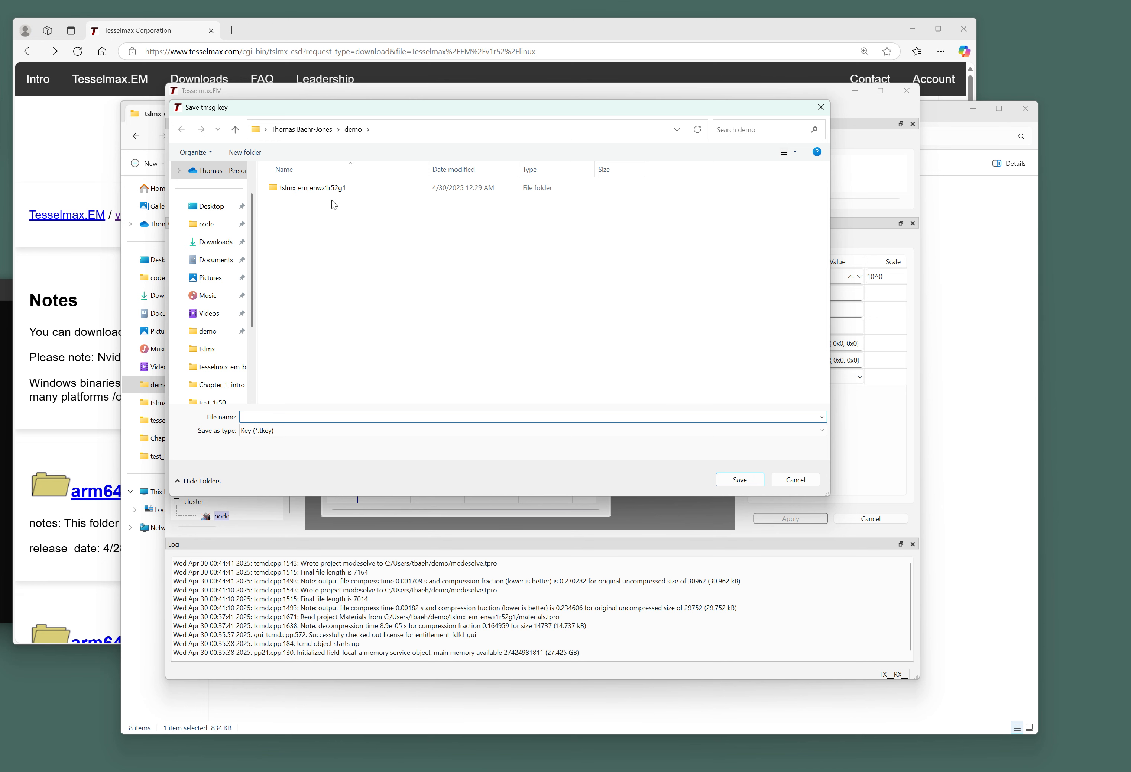
{"action": "type", "text": "key"}
{"action": "key", "text": "Return"}
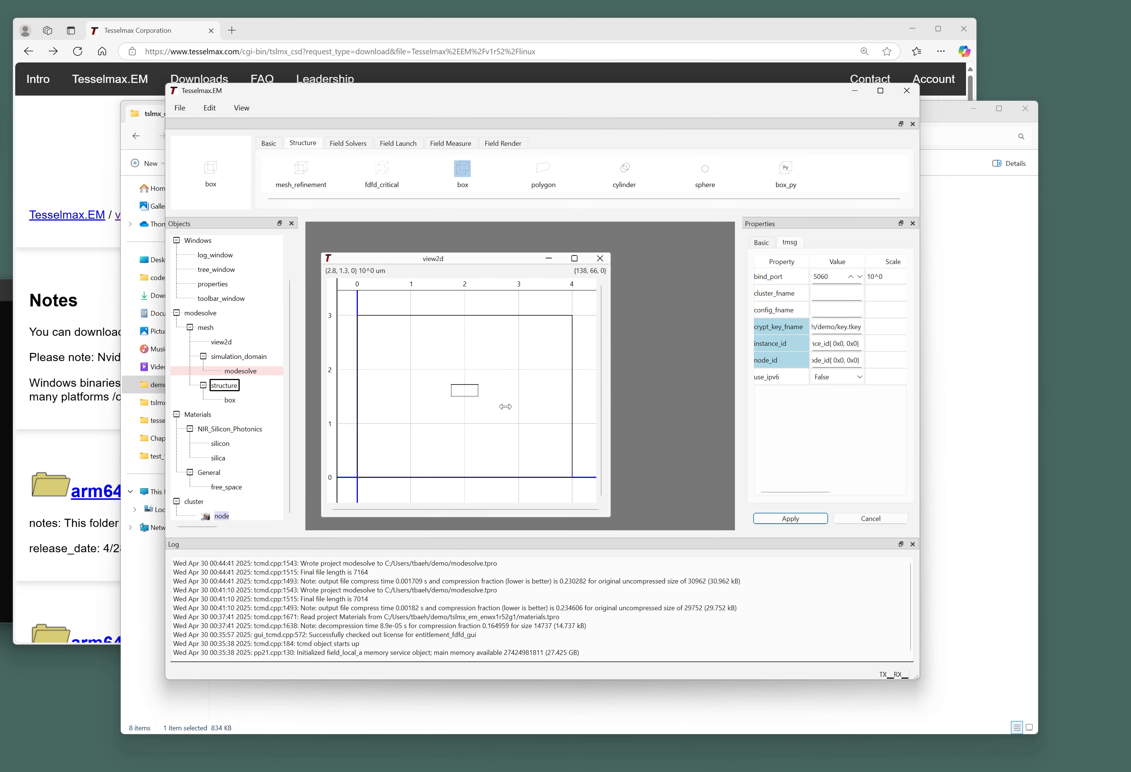
Generate a new instance id and node id, then apply the node settings.
{"action": "right_click", "coordinate": [778, 342]}
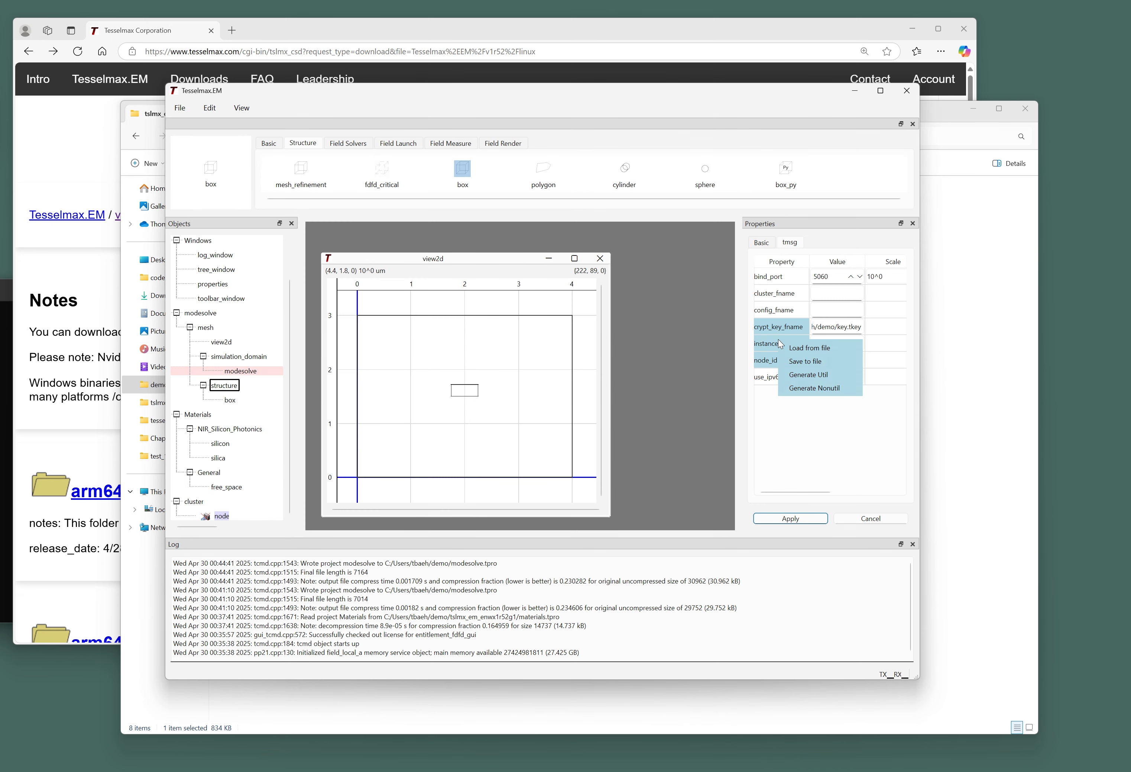
{"action": "left_click", "coordinate": [814, 388]}
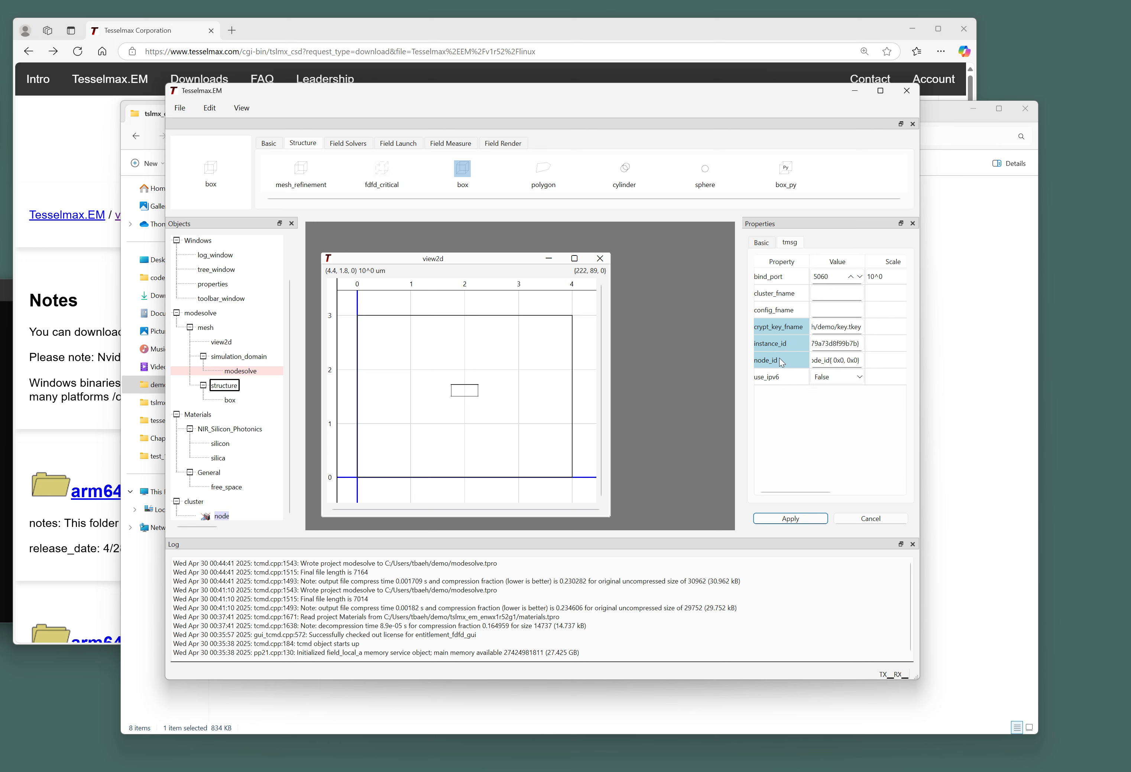
{"action": "right_click", "coordinate": [780, 358]}
{"action": "left_click", "coordinate": [801, 392]}
{"action": "left_click_drag", "start_coordinate": [865, 261], "coordinate": [898, 259]}
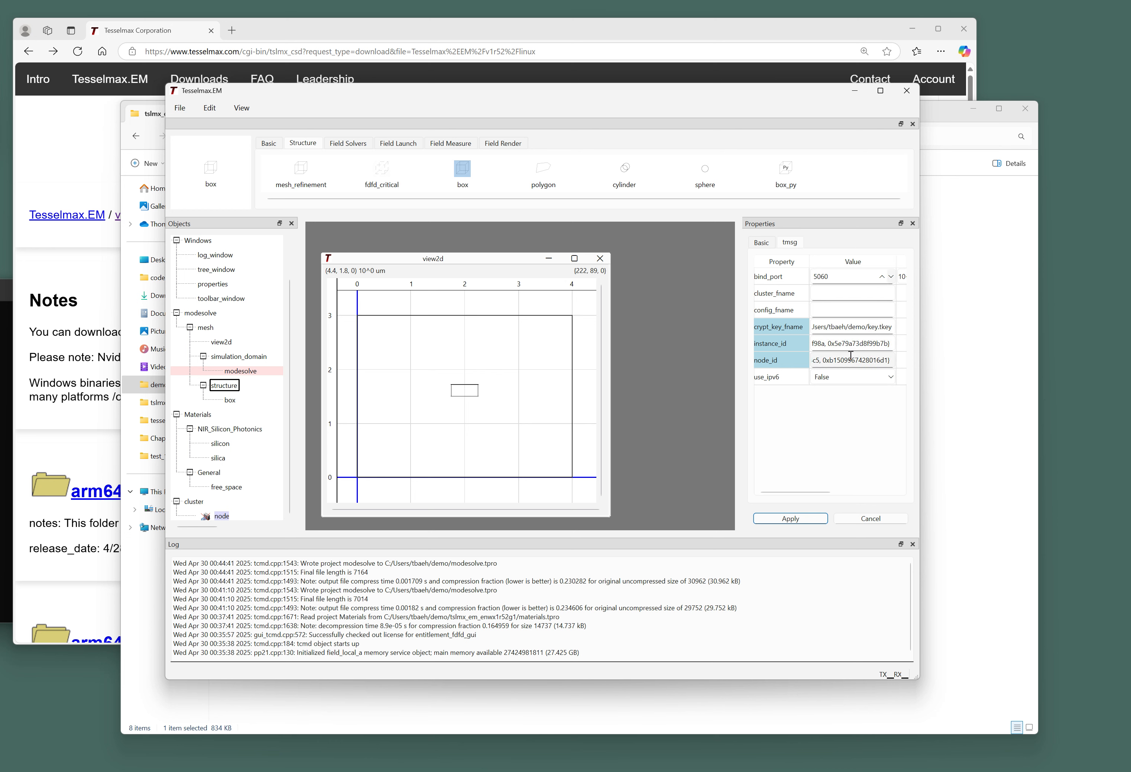
{"action": "left_click", "coordinate": [791, 518]}
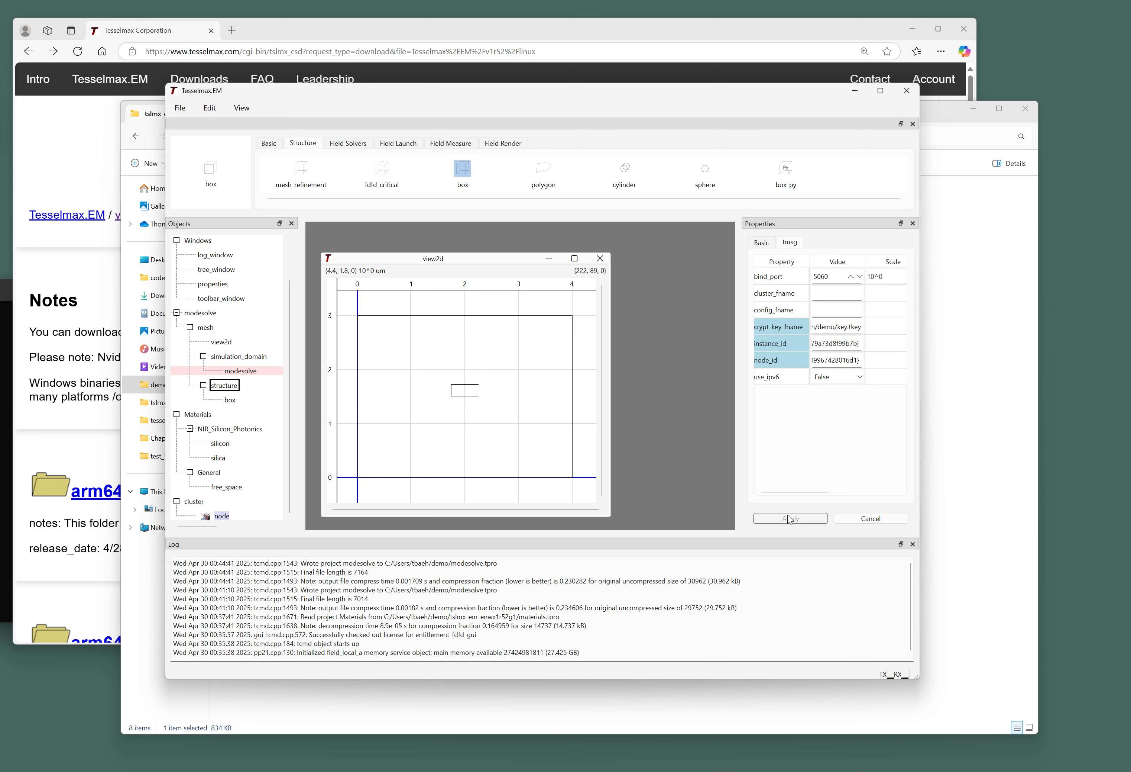
Initialize the node and create a cluster from it.
{"action": "right_click", "coordinate": [221, 515]}
{"action": "left_click", "coordinate": [255, 578]}
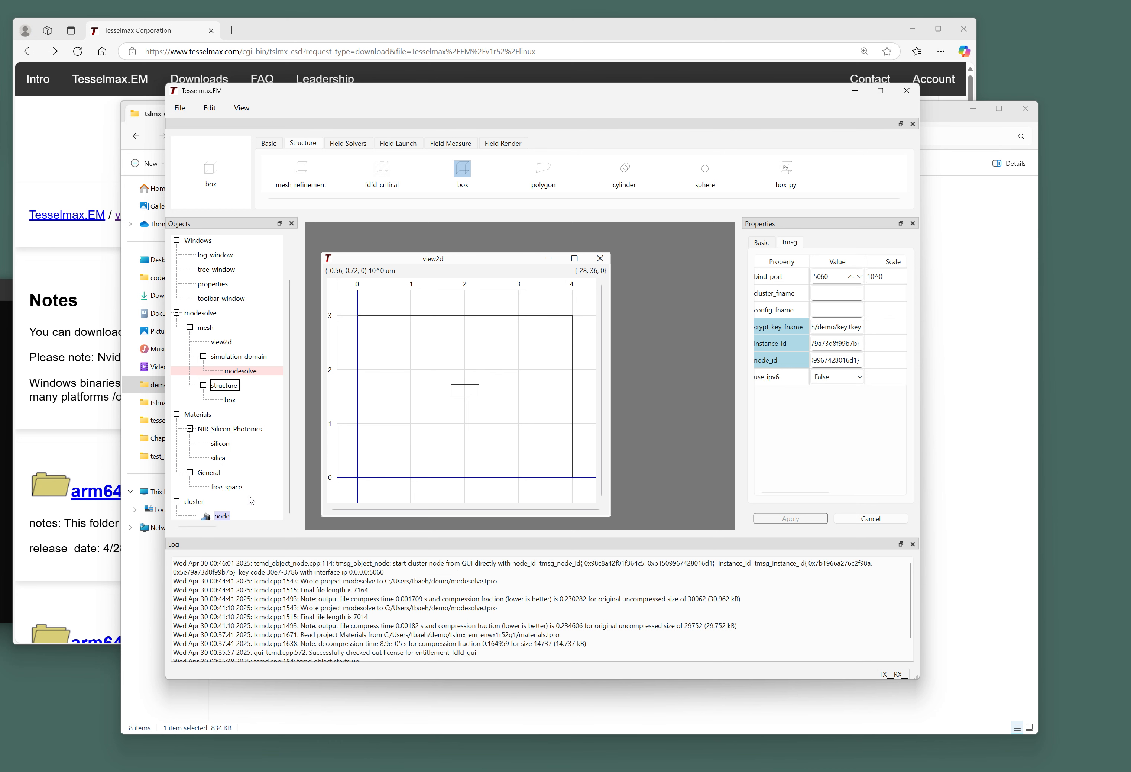
{"action": "right_click", "coordinate": [223, 516]}
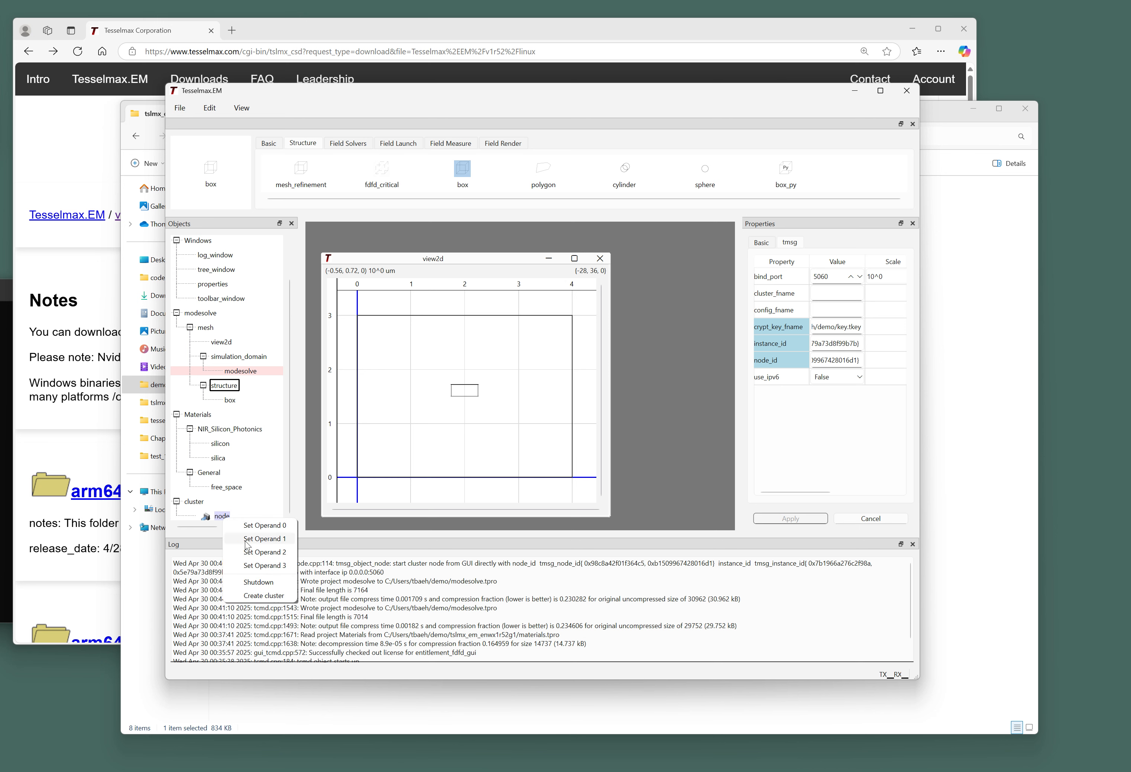
{"action": "left_click", "coordinate": [263, 595]}
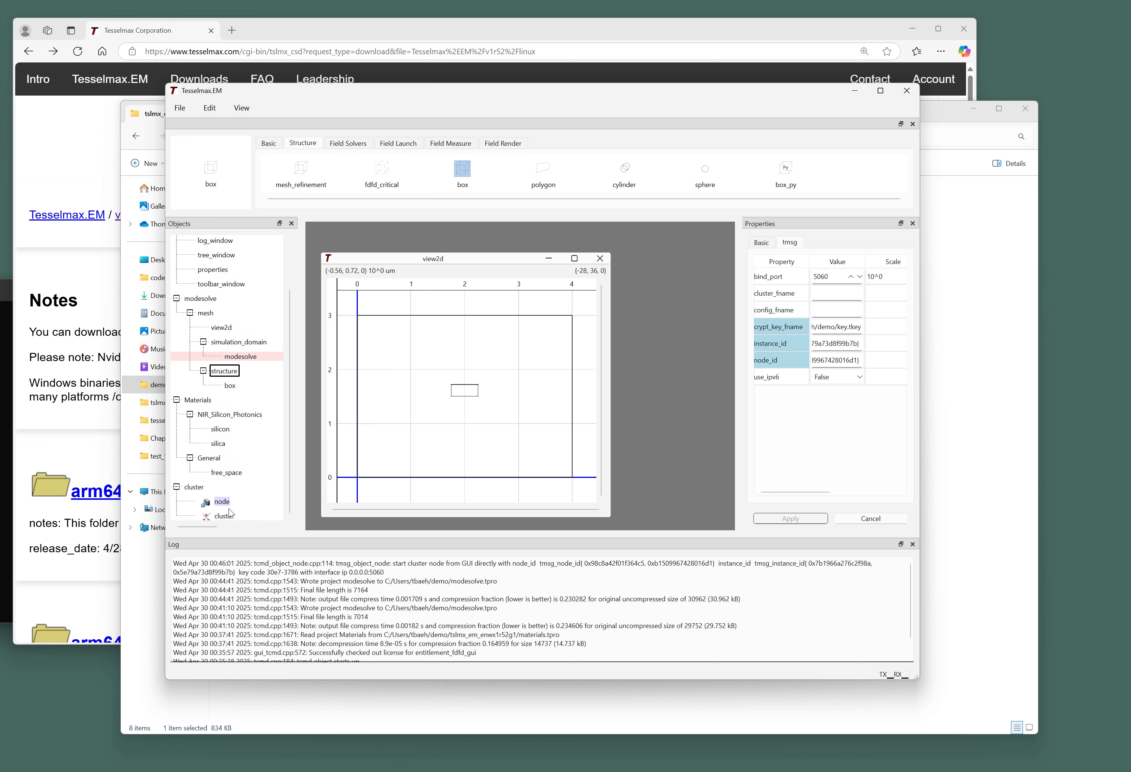
Connect the new cluster at 127.0.0.1:5060 and inspect one of its two compute nodes.
{"action": "right_click", "coordinate": [229, 515]}
{"action": "left_click", "coordinate": [287, 589]}
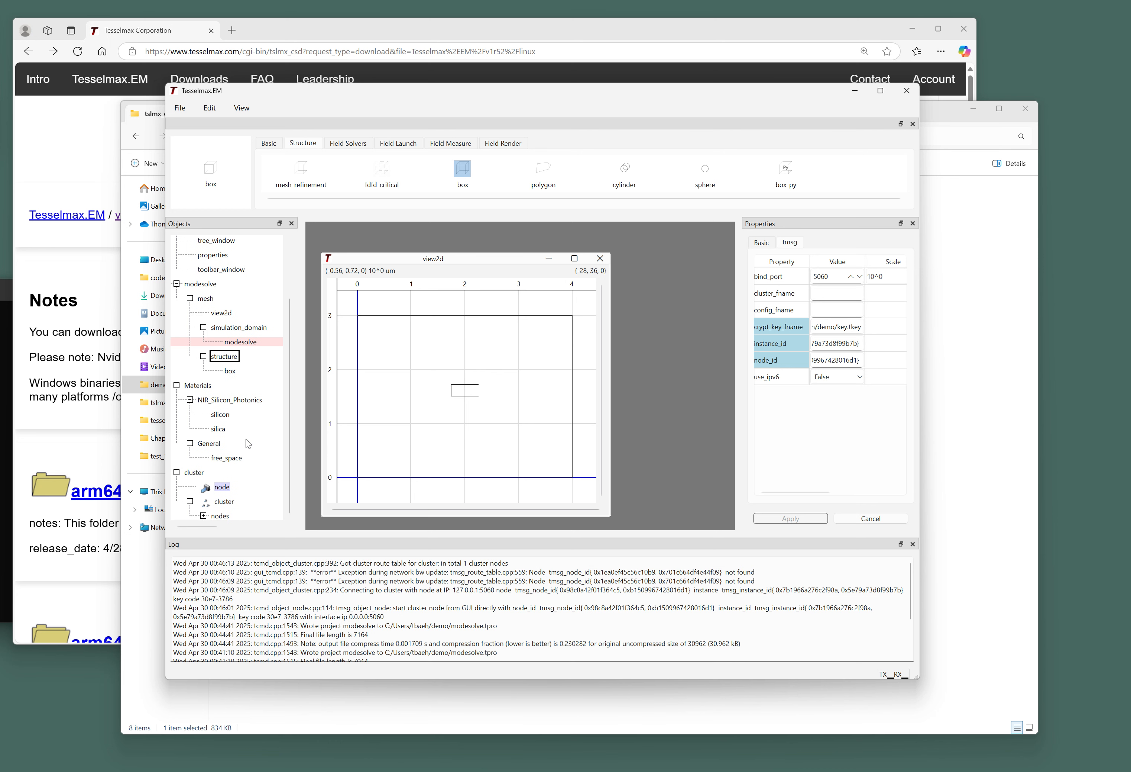
{"action": "scroll", "coordinate": [271, 442], "scroll_direction": "down", "scroll_amount": 1}
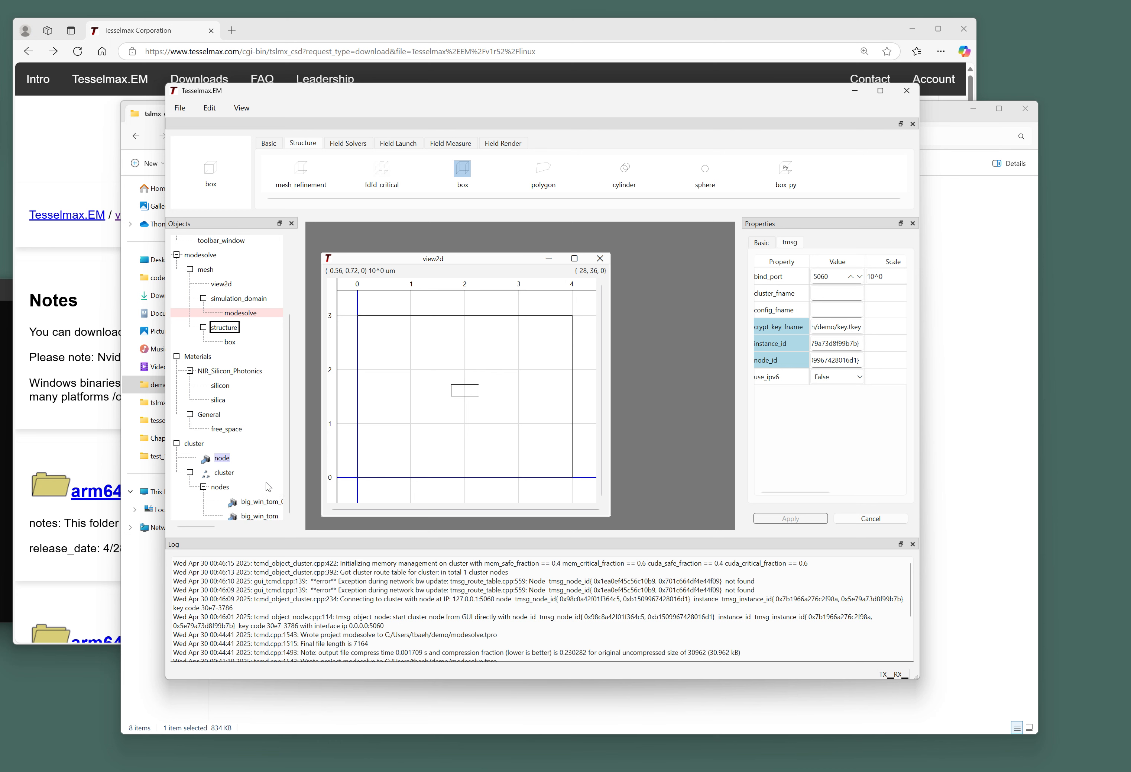
{"action": "left_click_drag", "start_coordinate": [302, 380], "coordinate": [337, 392]}
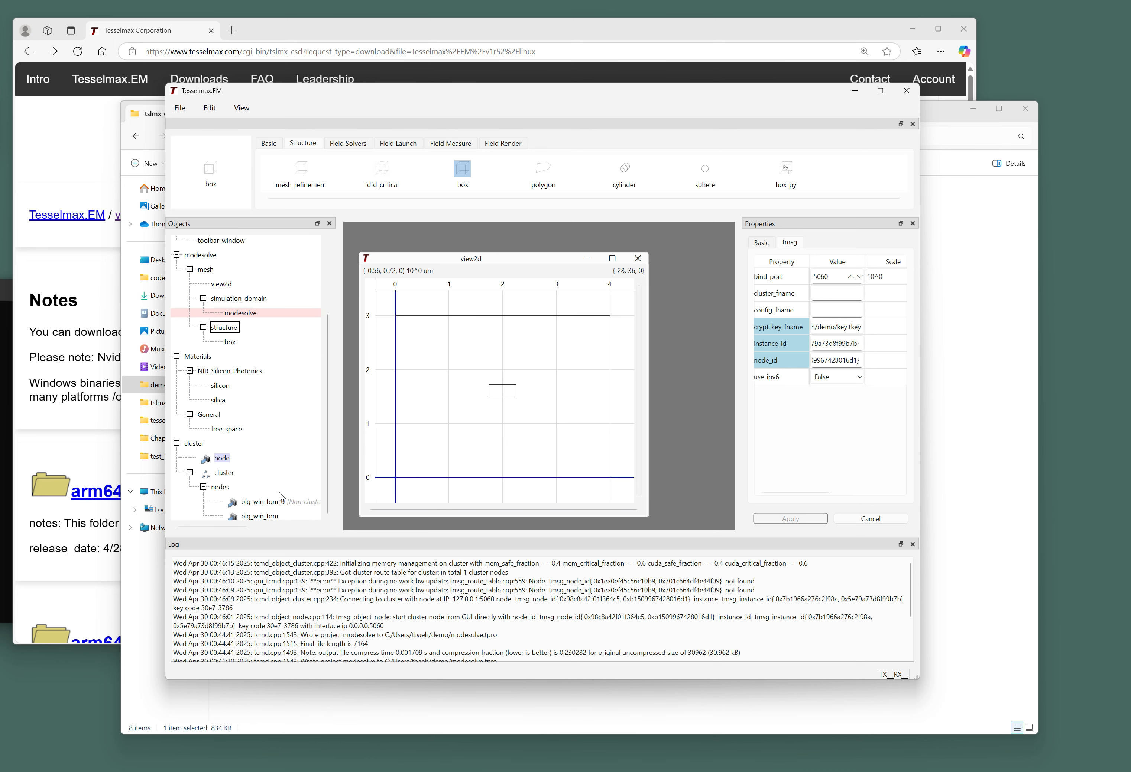
{"action": "left_click", "coordinate": [274, 517]}
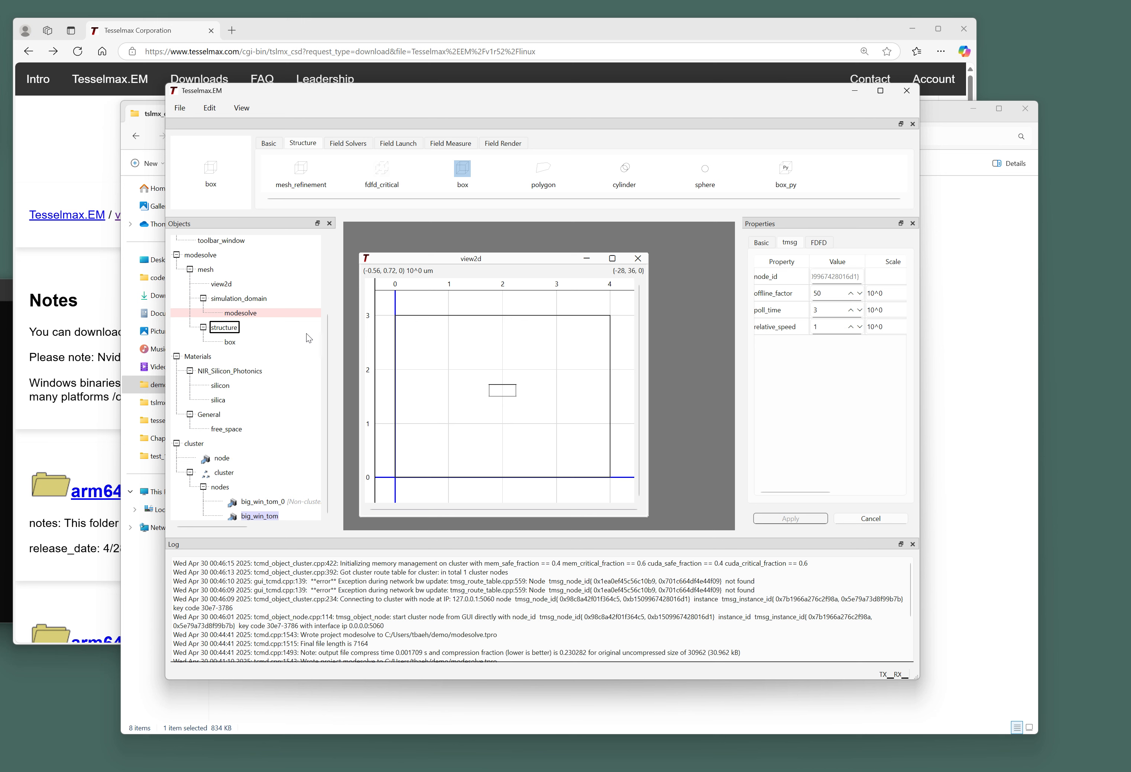
{"action": "left_click", "coordinate": [236, 105]}
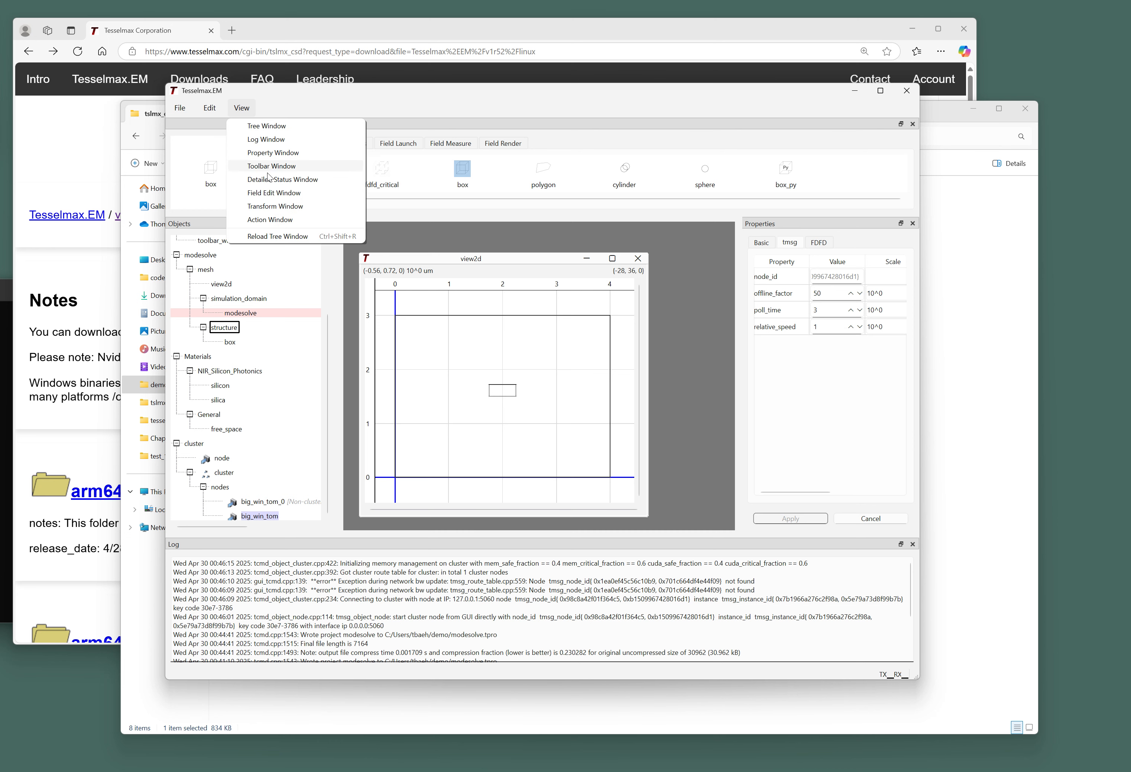
{"action": "left_click", "coordinate": [290, 179]}
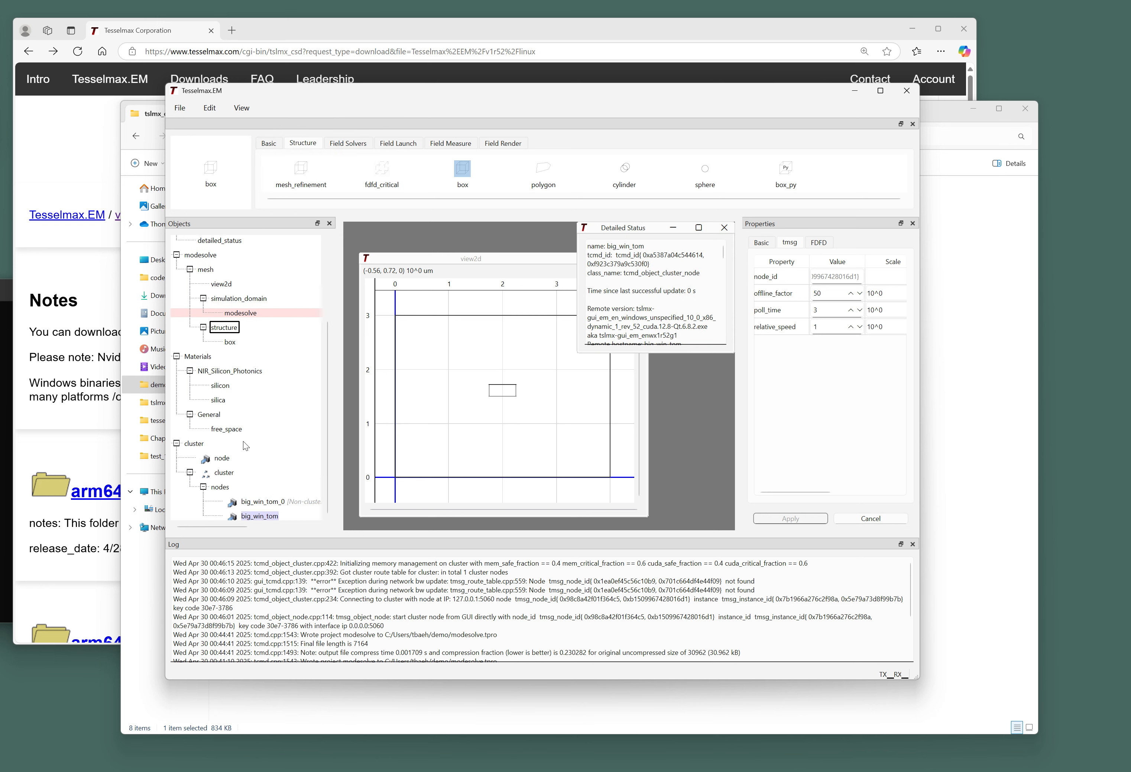
{"action": "left_click_drag", "start_coordinate": [633, 235], "coordinate": [511, 259]}
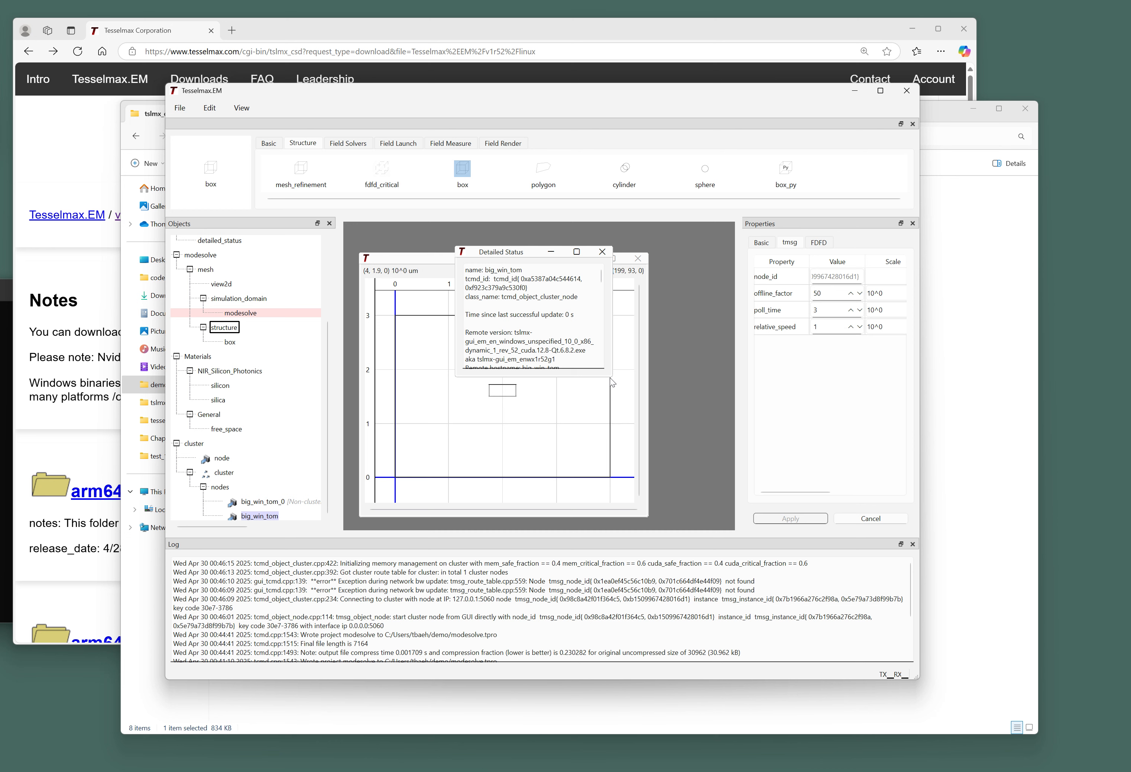
{"action": "left_click_drag", "start_coordinate": [609, 375], "coordinate": [693, 492]}
{"action": "scroll", "coordinate": [607, 355], "scroll_direction": "down", "scroll_amount": 4}
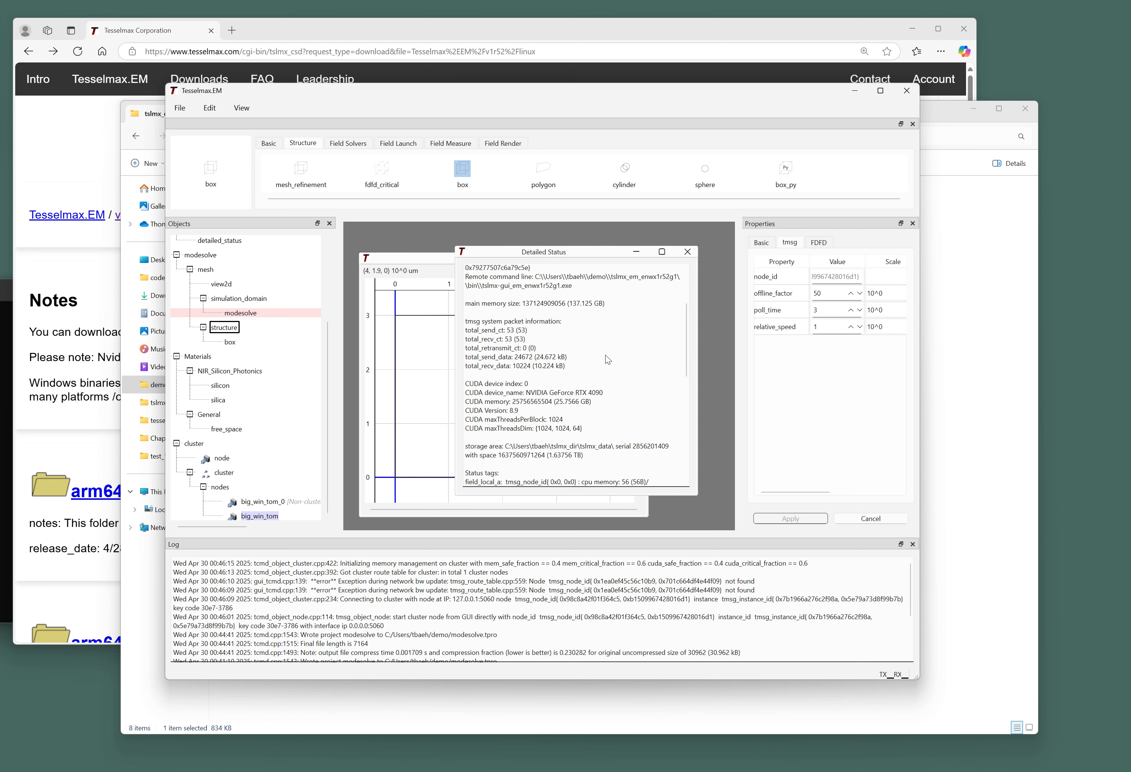
{"action": "left_click_drag", "start_coordinate": [596, 428], "coordinate": [459, 385]}
{"action": "left_click_drag", "start_coordinate": [525, 396], "coordinate": [631, 398]}
{"action": "left_click_drag", "start_coordinate": [556, 401], "coordinate": [598, 405]}
{"action": "left_click", "coordinate": [688, 252]}
{"action": "left_click_drag", "start_coordinate": [544, 261], "coordinate": [575, 256]}
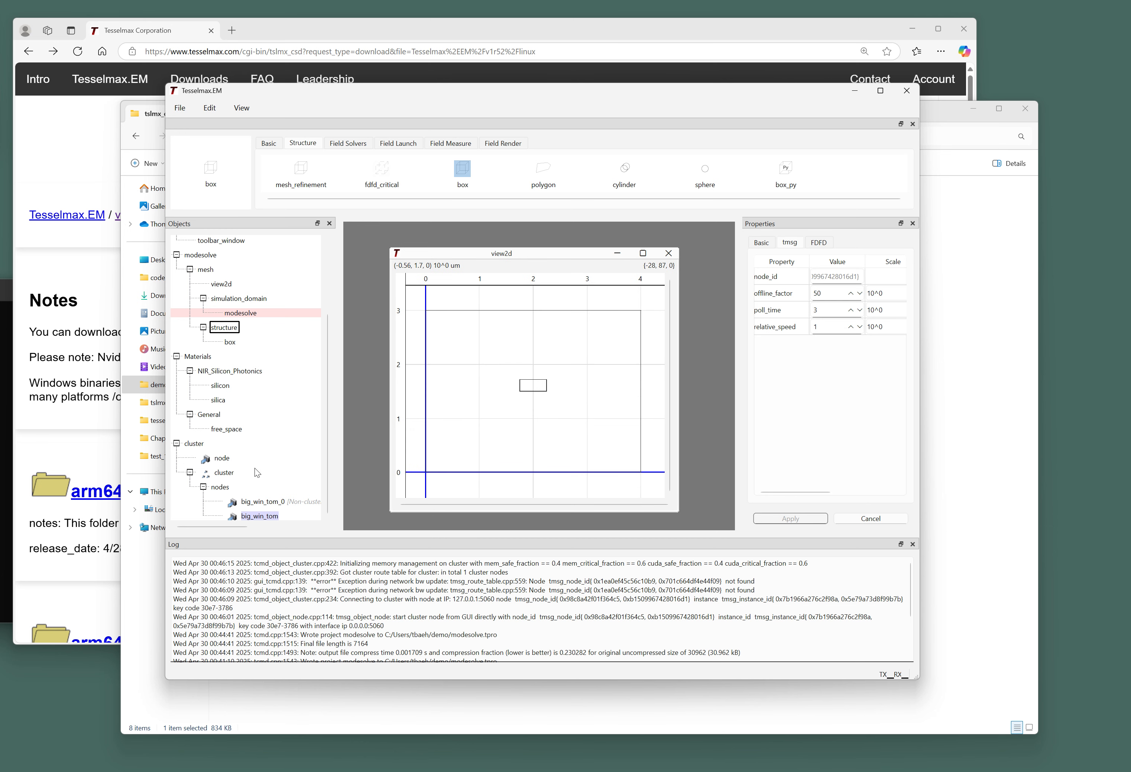
Set the modesolve dist_cluster_path to the cluster and start the solve.
{"action": "left_click", "coordinate": [236, 473]}
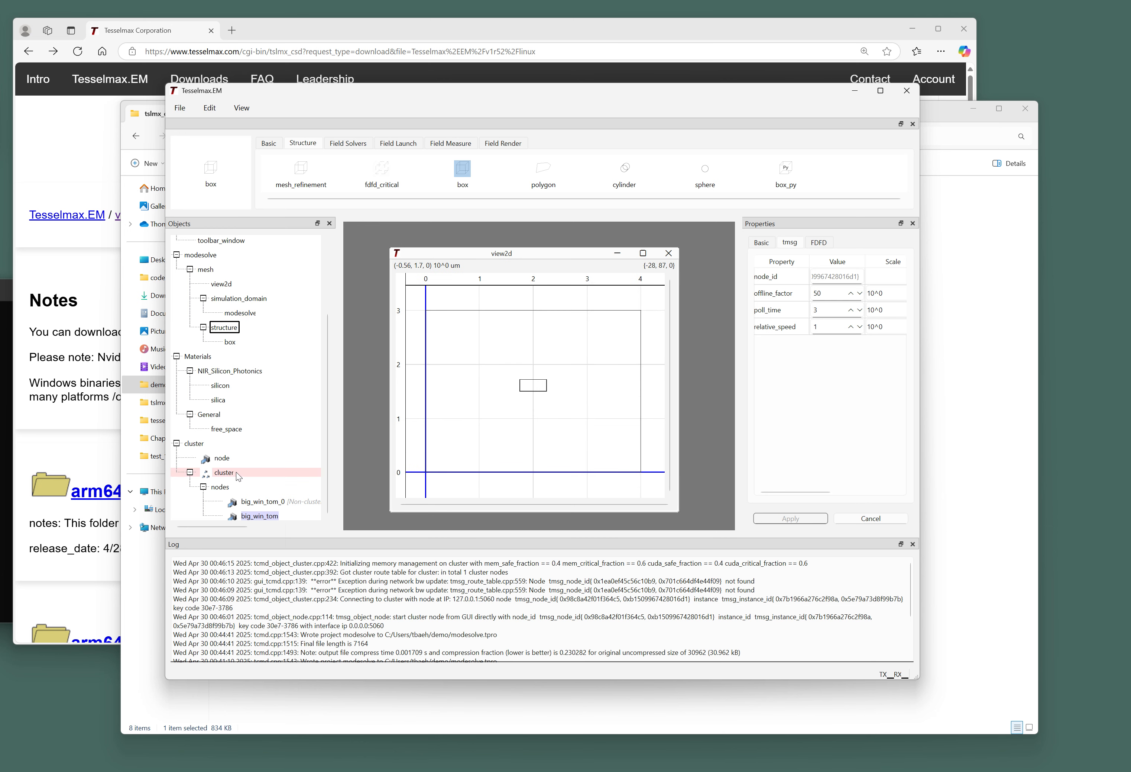
{"action": "left_click", "coordinate": [243, 317]}
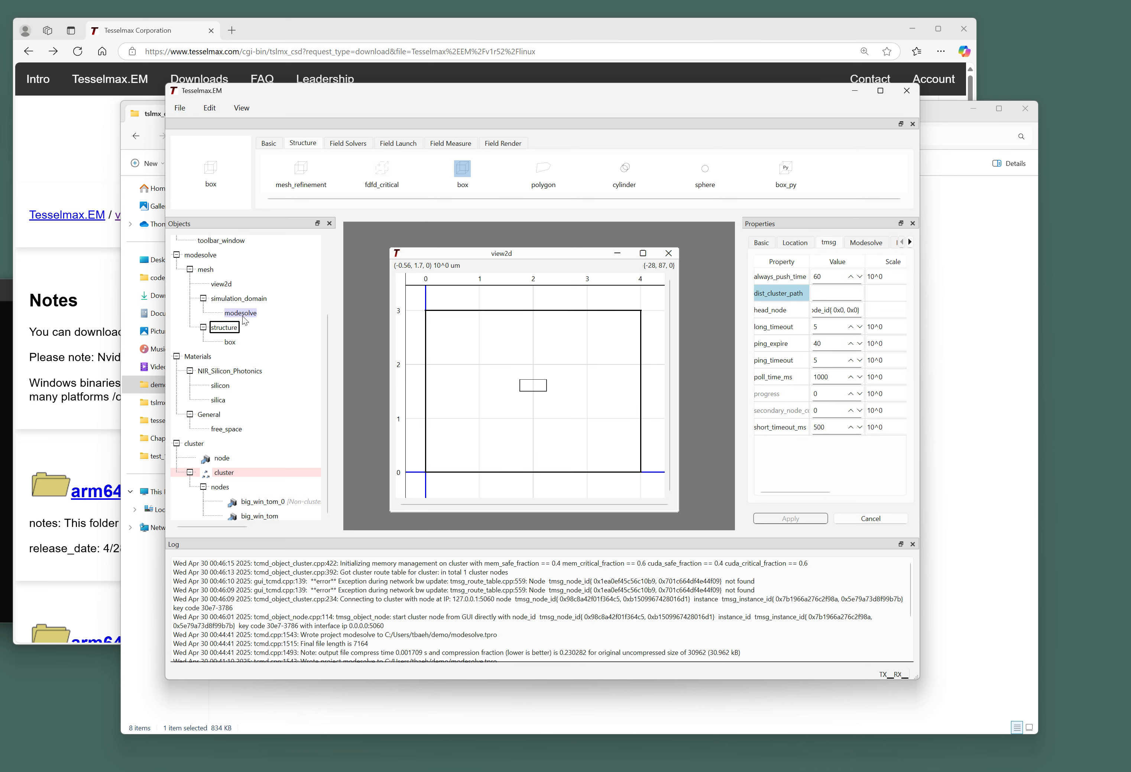
{"action": "left_click", "coordinate": [790, 294]}
{"action": "right_click", "coordinate": [250, 312]}
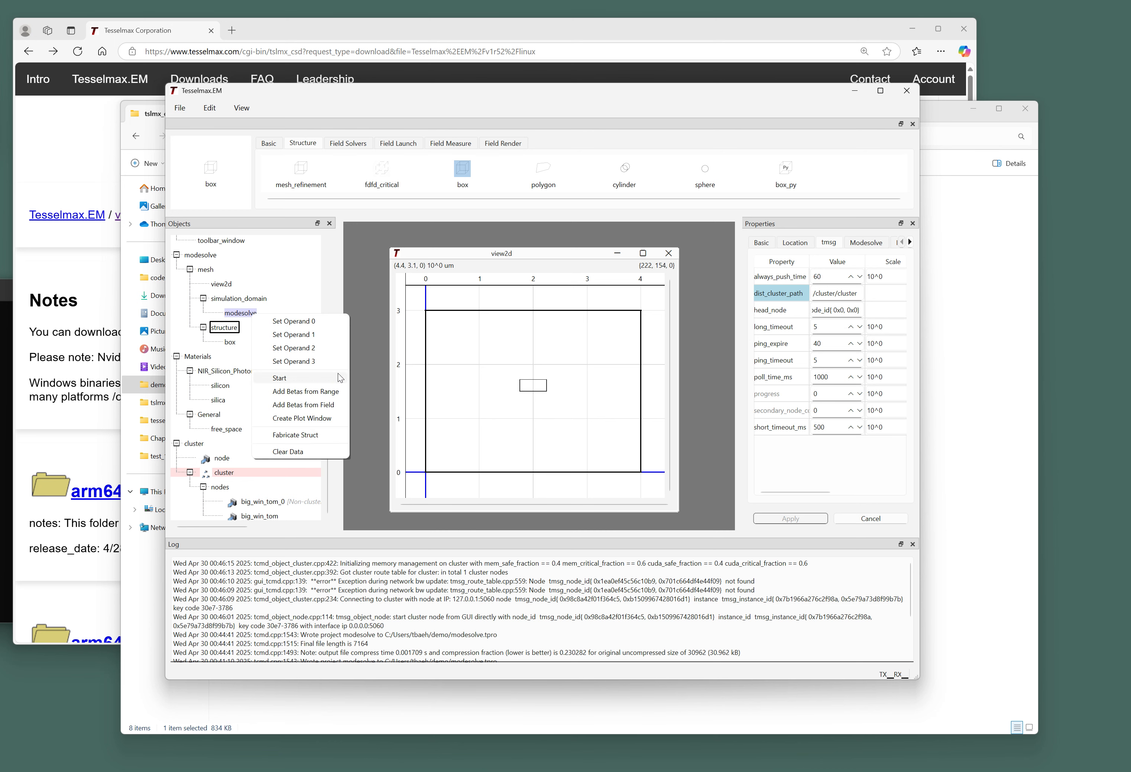
{"action": "left_click", "coordinate": [331, 378]}
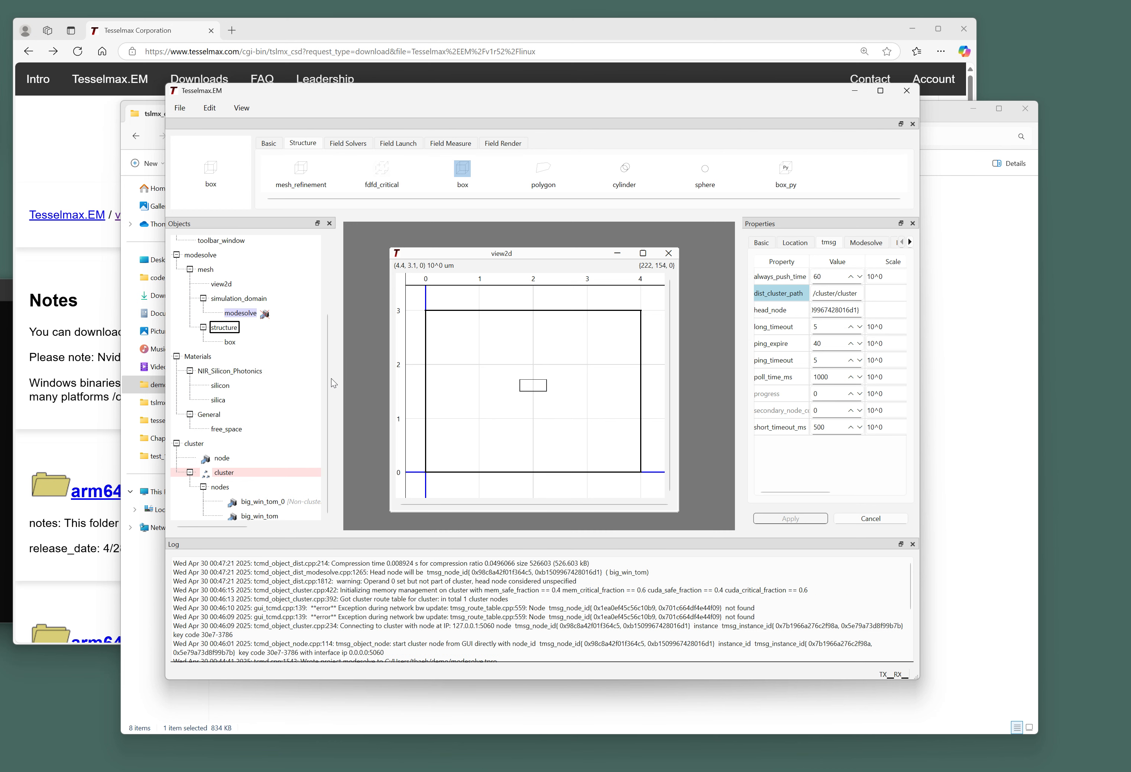
Open a plot_modesolve window for the results and move it left.
{"action": "right_click", "coordinate": [252, 313]}
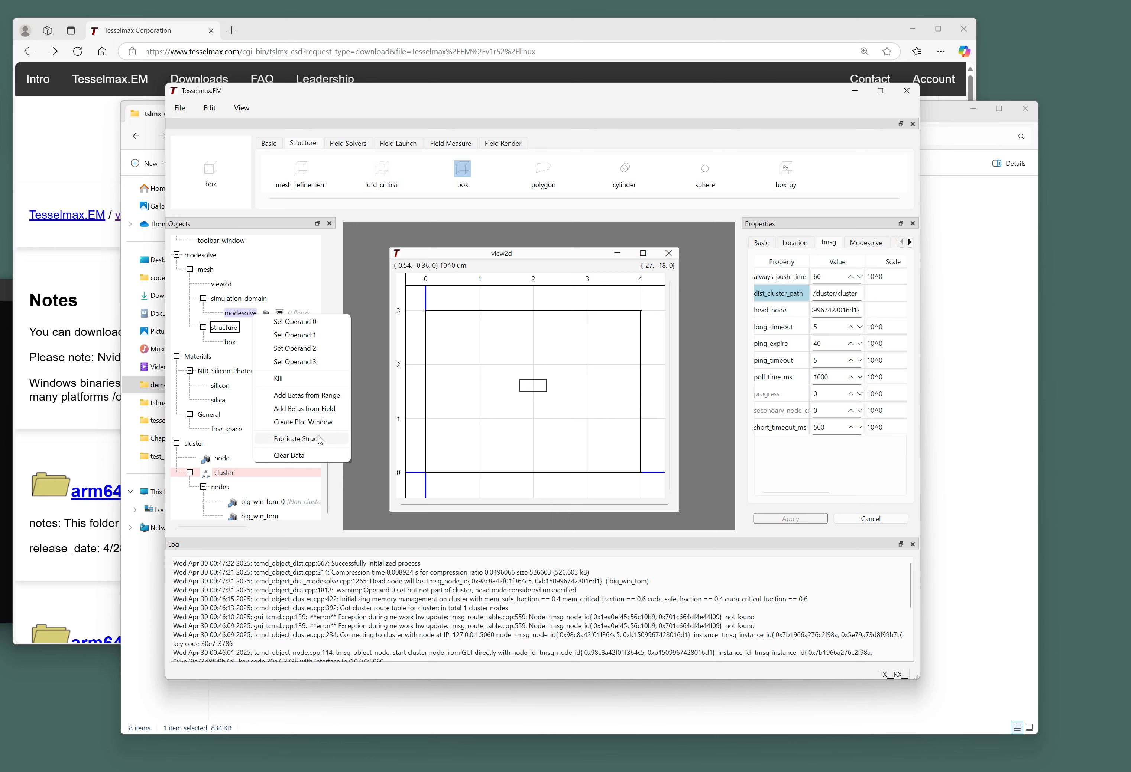
{"action": "left_click", "coordinate": [323, 420]}
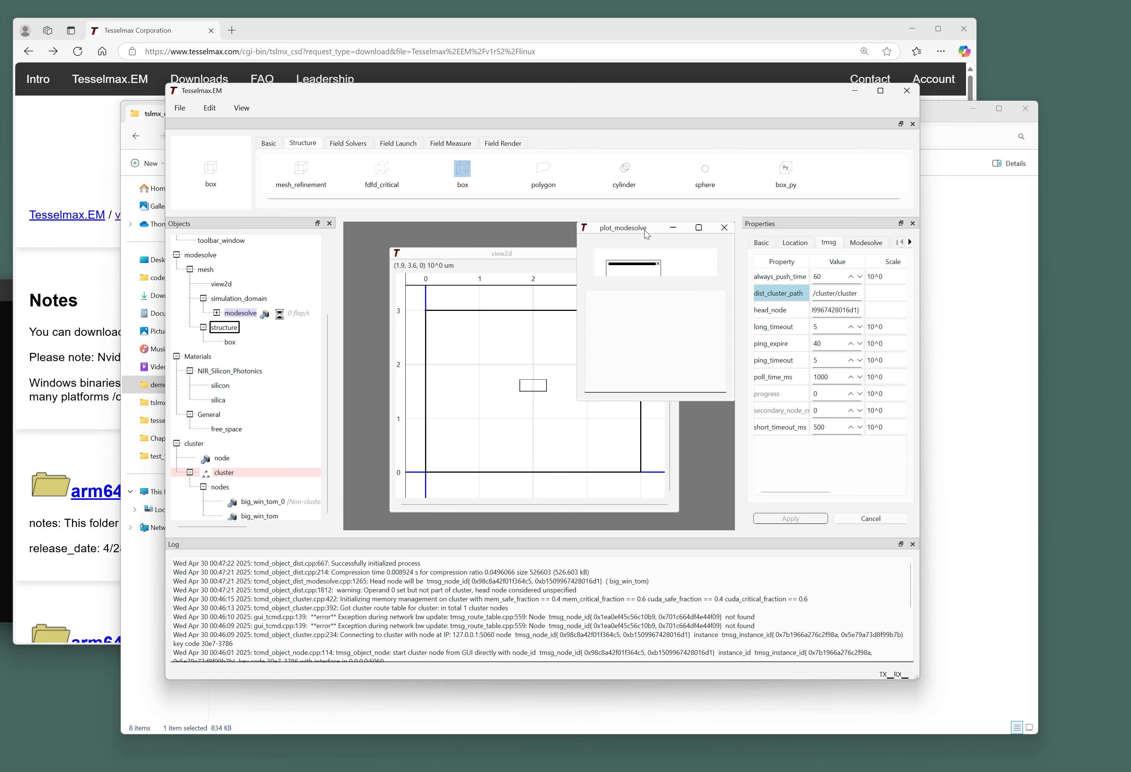
{"action": "left_click_drag", "start_coordinate": [645, 230], "coordinate": [443, 252]}
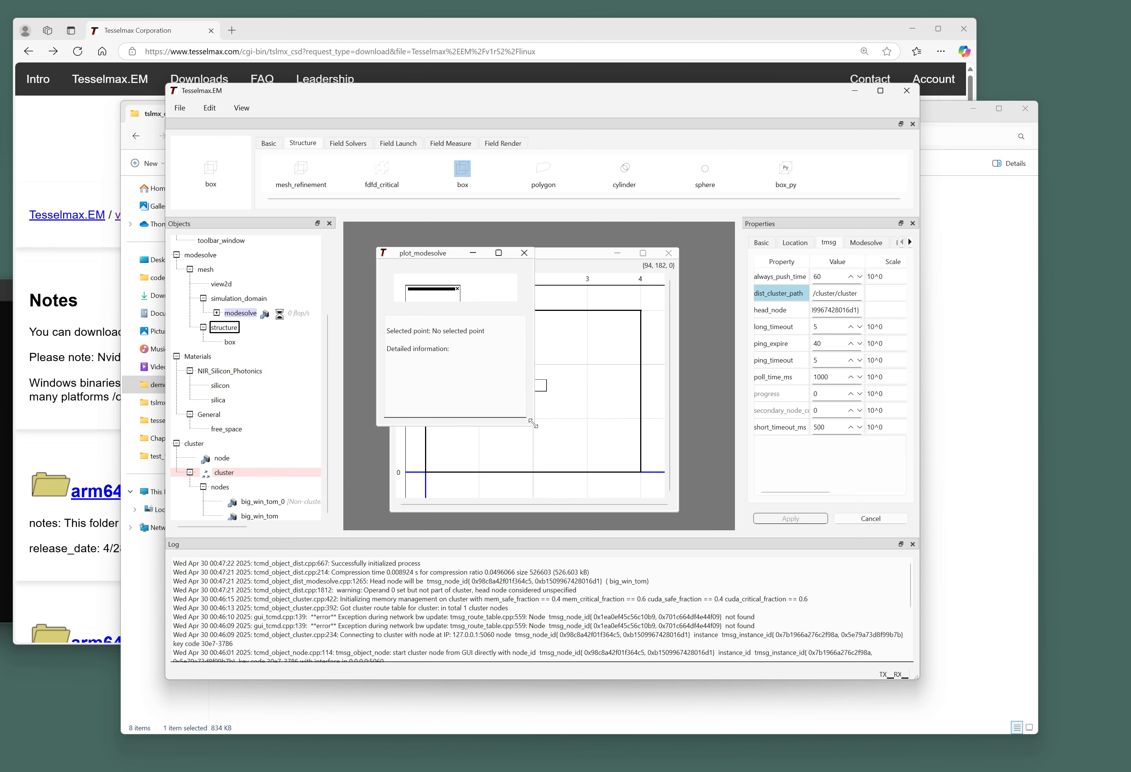
Enlarge the plot_modesolve window and plot area, then zoom the plot out.
{"action": "left_click_drag", "start_coordinate": [532, 421], "coordinate": [695, 508]}
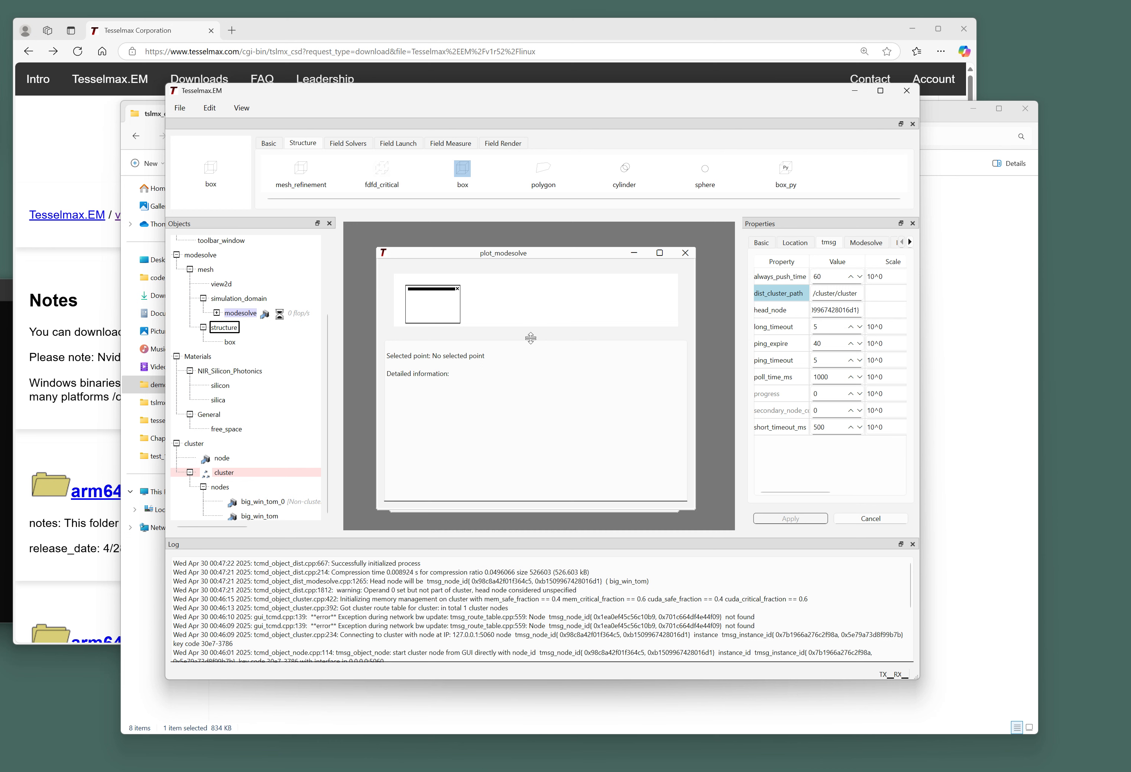
{"action": "left_click_drag", "start_coordinate": [536, 339], "coordinate": [532, 436]}
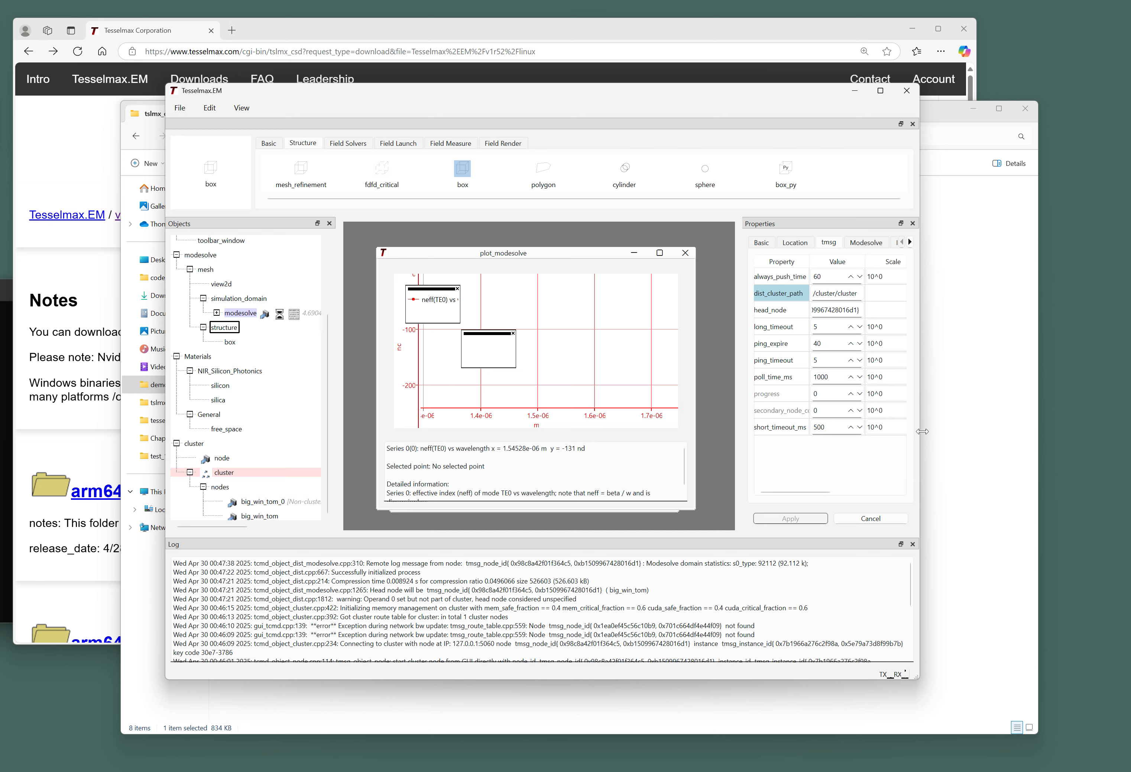
{"action": "left_click_drag", "start_coordinate": [922, 431], "coordinate": [1008, 431]}
{"action": "right_click", "coordinate": [541, 317]}
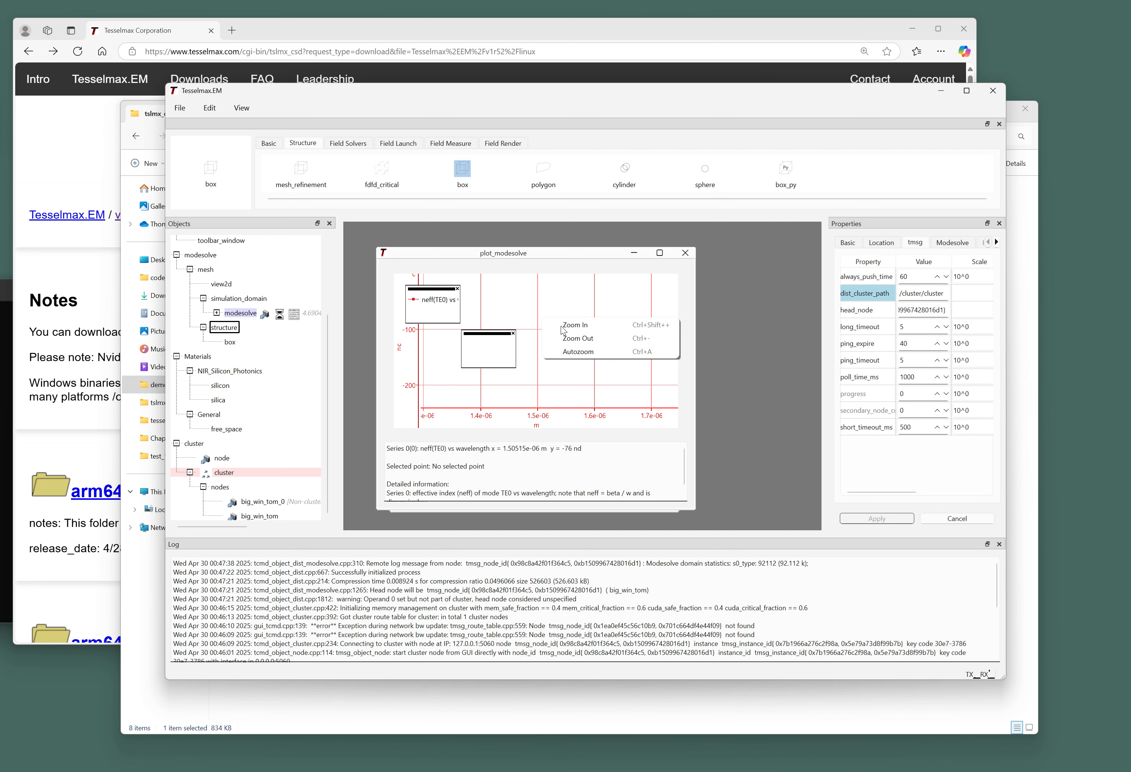
{"action": "left_click", "coordinate": [575, 347]}
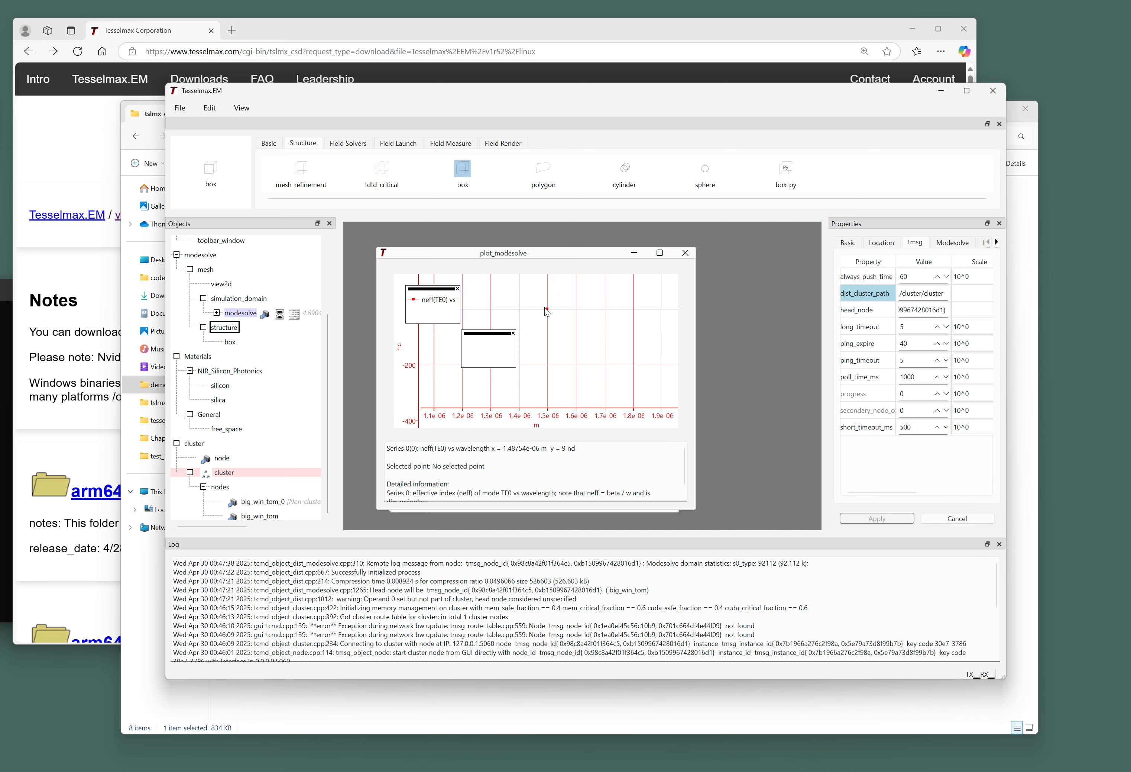
Show the mode-field inset and place it, taller and wider, beside the y-axis.
{"action": "left_click", "coordinate": [547, 309]}
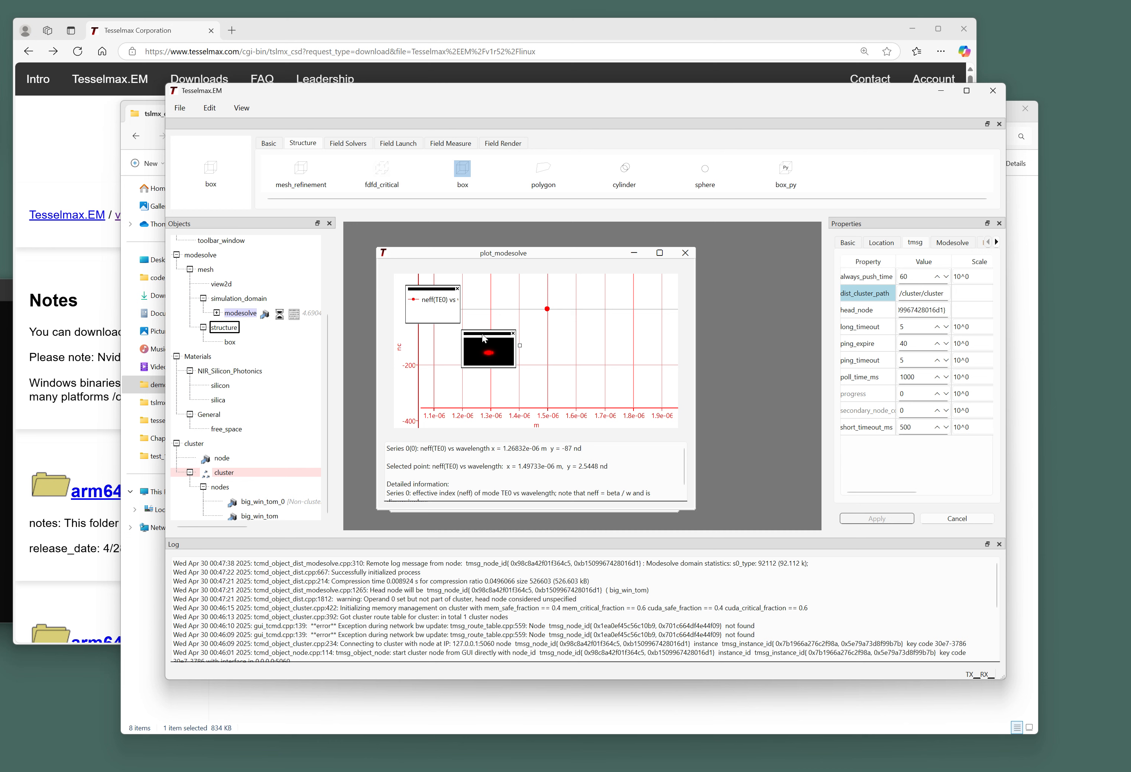
{"action": "left_click_drag", "start_coordinate": [485, 337], "coordinate": [428, 352]}
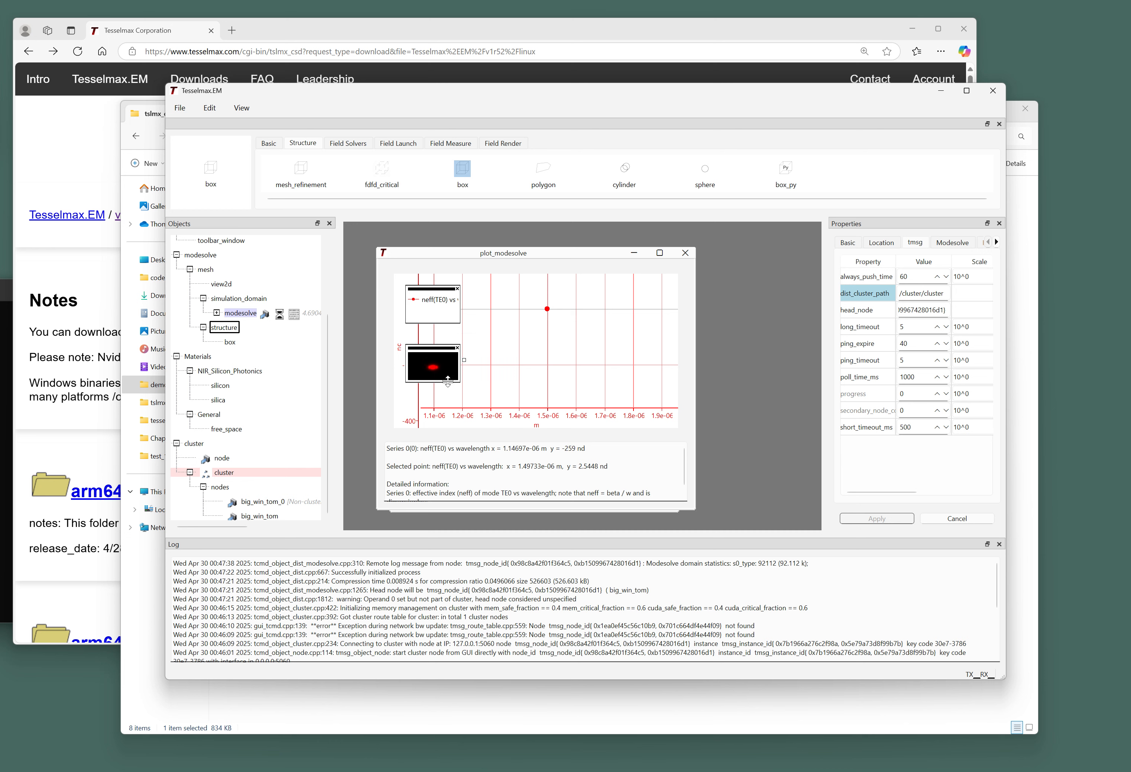
{"action": "left_click_drag", "start_coordinate": [447, 381], "coordinate": [452, 389]}
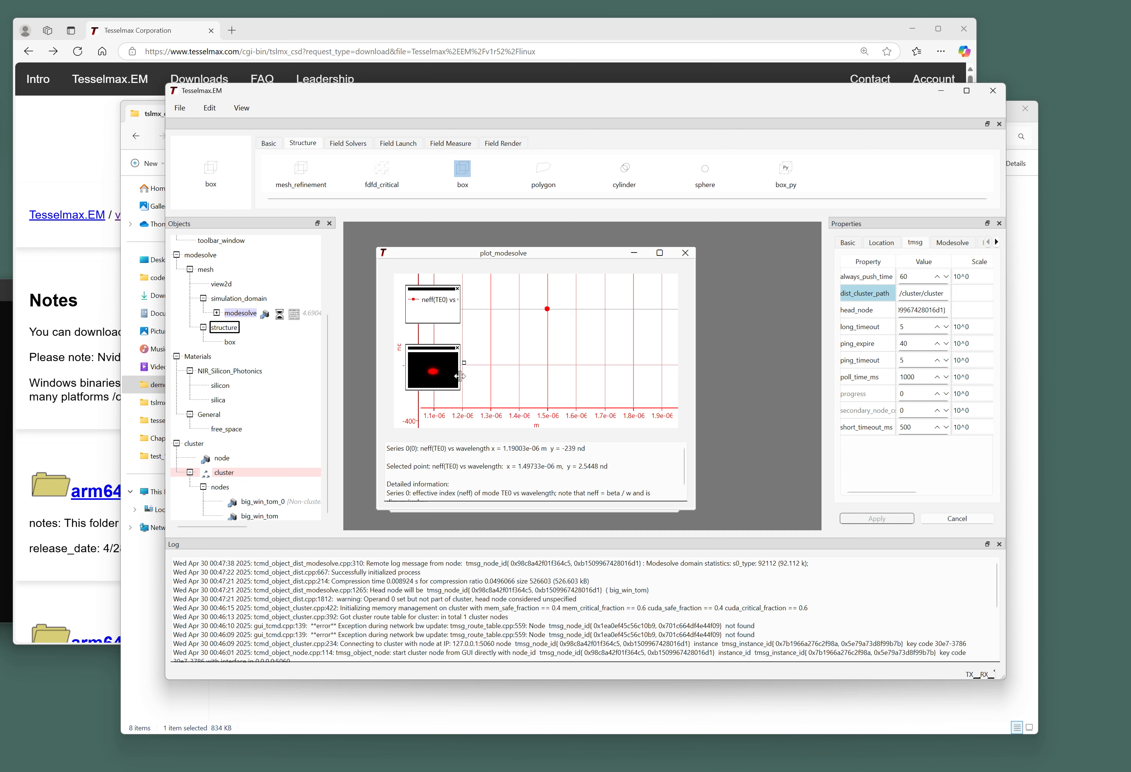
{"action": "left_click_drag", "start_coordinate": [459, 375], "coordinate": [468, 373]}
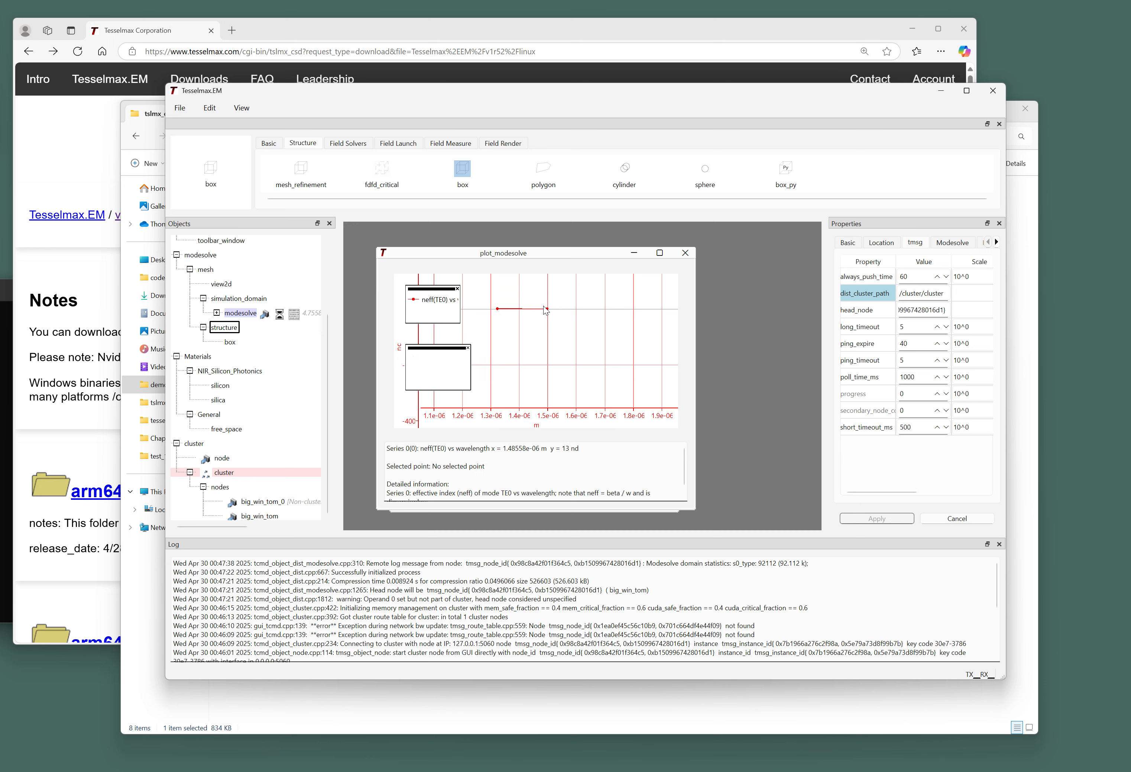
View the mode field at 1.32e-06 m and autozoom onto the neff(TE0) curve.
{"action": "left_click_drag", "start_coordinate": [497, 315], "coordinate": [524, 334]}
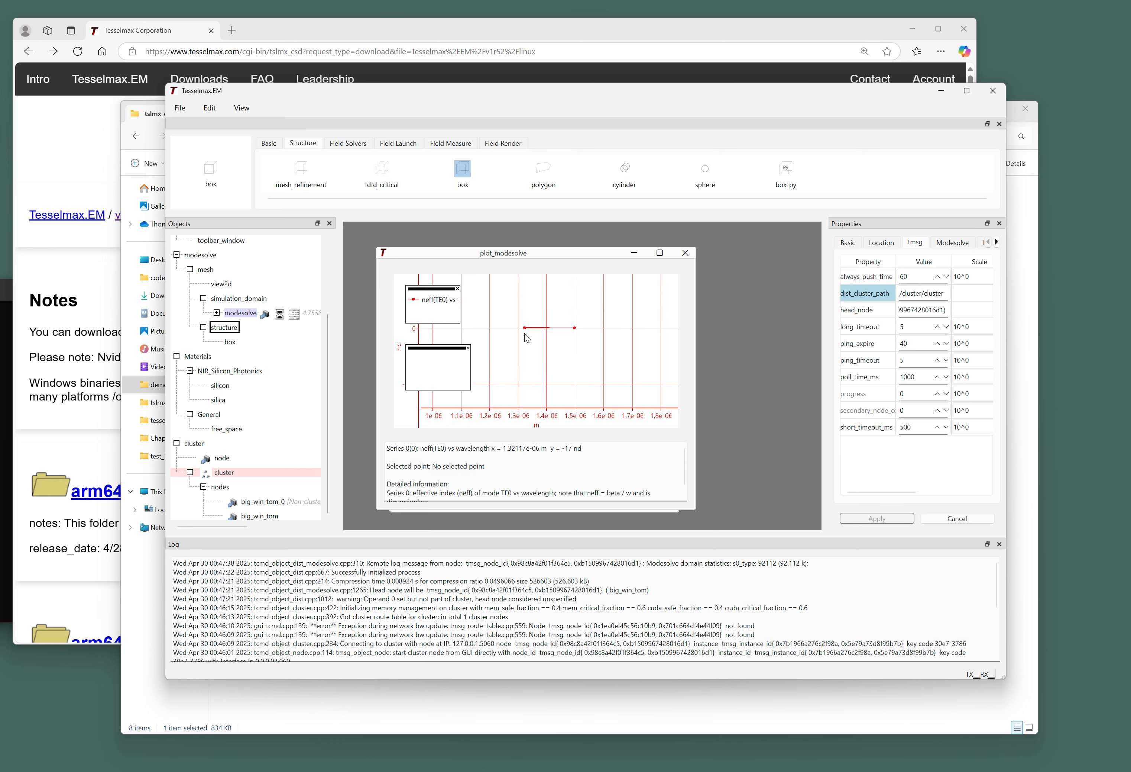
{"action": "left_click", "coordinate": [524, 327]}
{"action": "scroll", "coordinate": [562, 350], "scroll_direction": "down", "scroll_amount": 2}
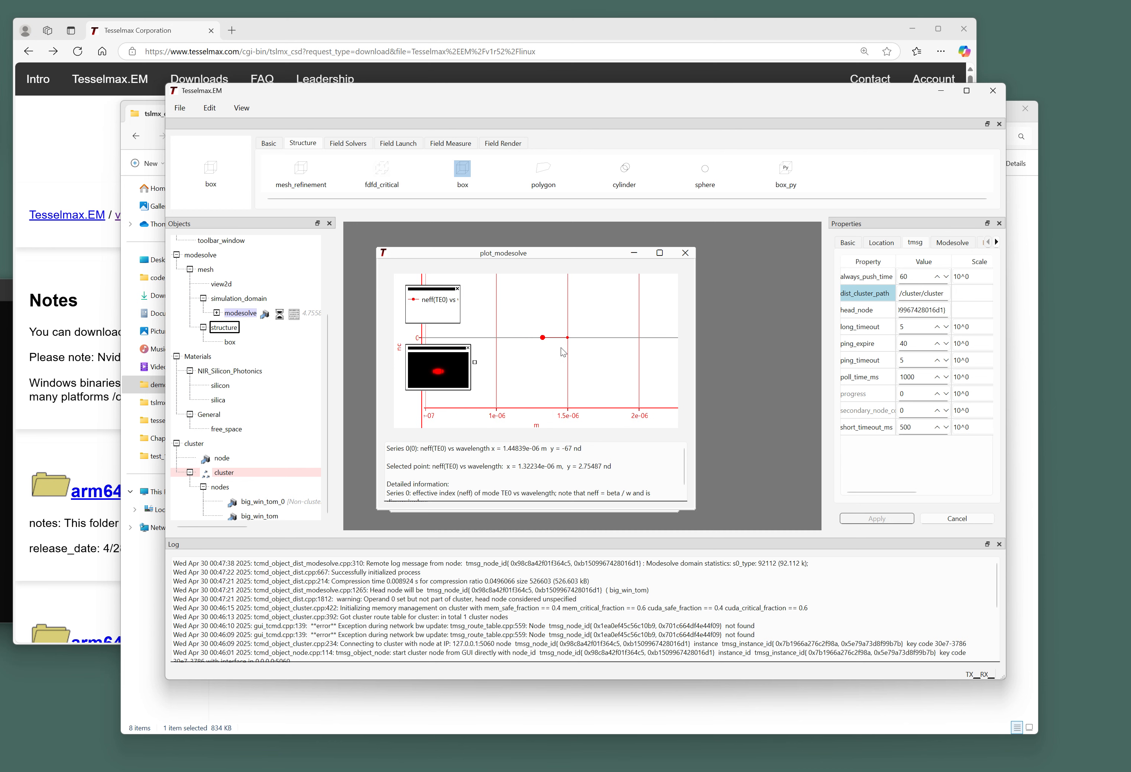
{"action": "scroll", "coordinate": [563, 351], "scroll_direction": "down", "scroll_amount": 1}
{"action": "right_click", "coordinate": [551, 332]}
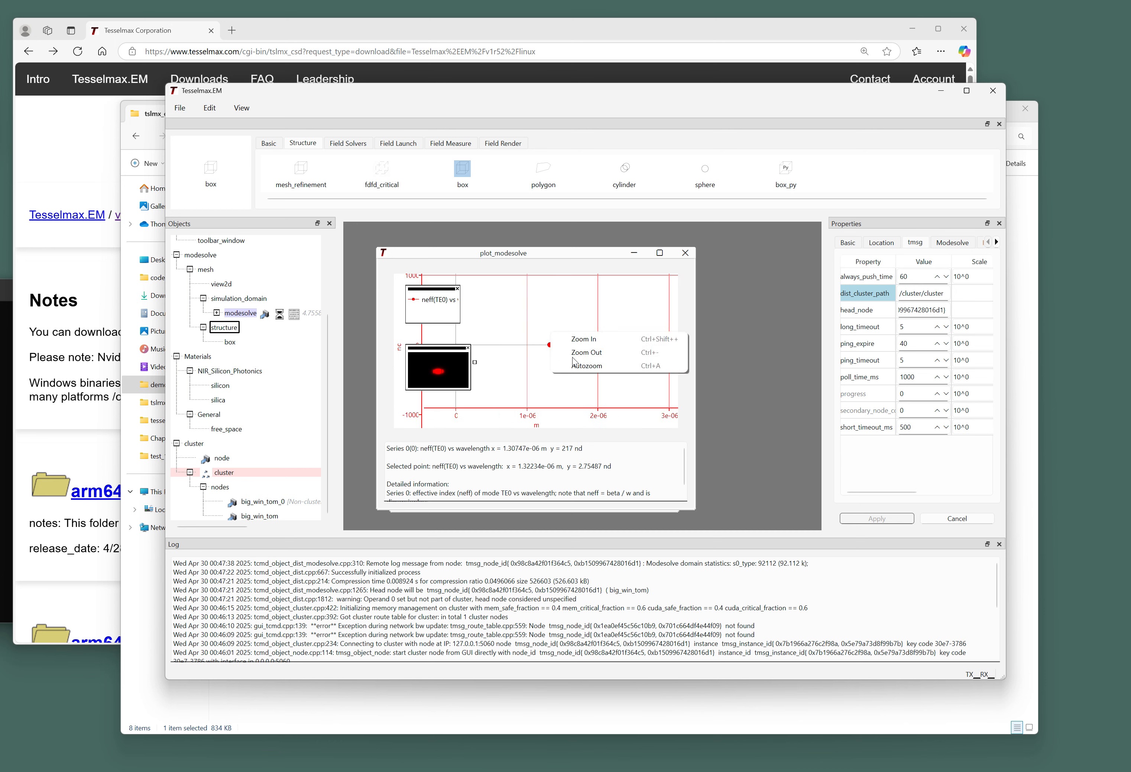
{"action": "left_click", "coordinate": [575, 364]}
{"action": "scroll", "coordinate": [579, 365], "scroll_direction": "down", "scroll_amount": 1}
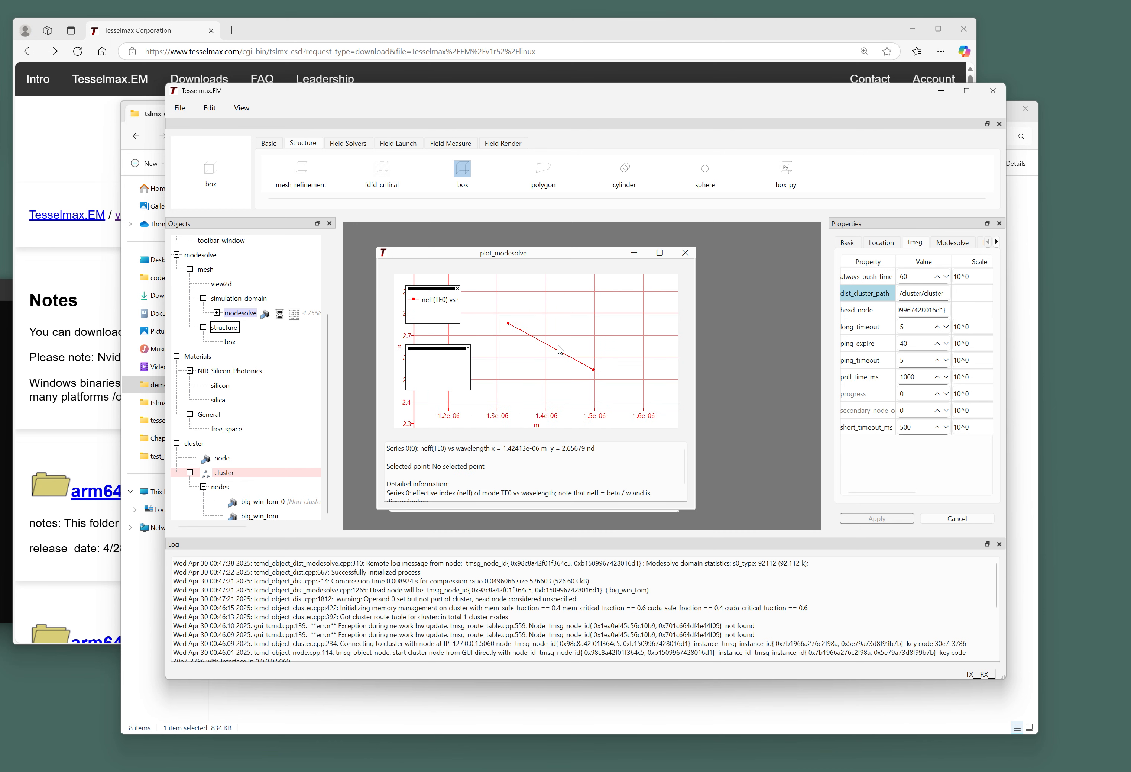
{"action": "scroll", "coordinate": [549, 347], "scroll_direction": "down", "scroll_amount": 2}
{"action": "scroll", "coordinate": [549, 347], "scroll_direction": "up", "scroll_amount": 2}
Inspect the TE0 mode field at the 1.5e-06 m point while scrolling the Objects tree sideways.
{"action": "left_click", "coordinate": [593, 369]}
{"action": "mouse_move", "coordinate": [593, 375]}
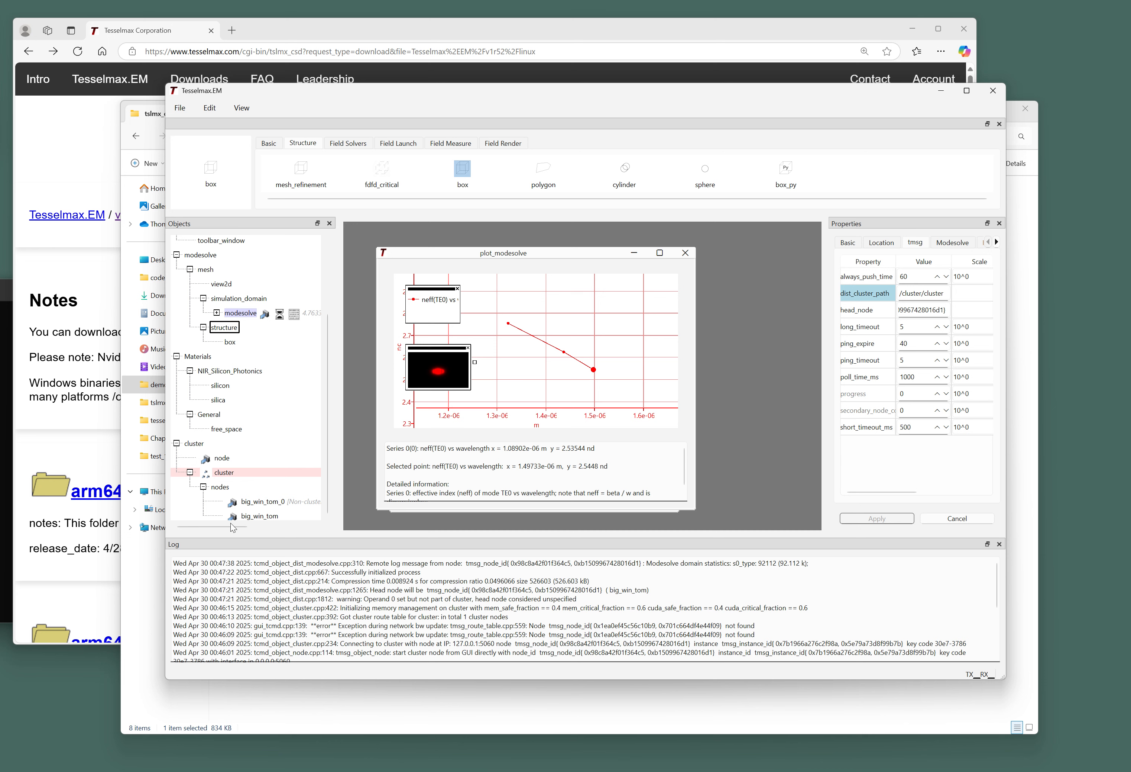
{"action": "mouse_move", "coordinate": [235, 526]}
{"action": "left_mouse_down"}
{"action": "mouse_move", "coordinate": [274, 527]}
{"action": "mouse_move", "coordinate": [255, 529]}
{"action": "left_mouse_up"}
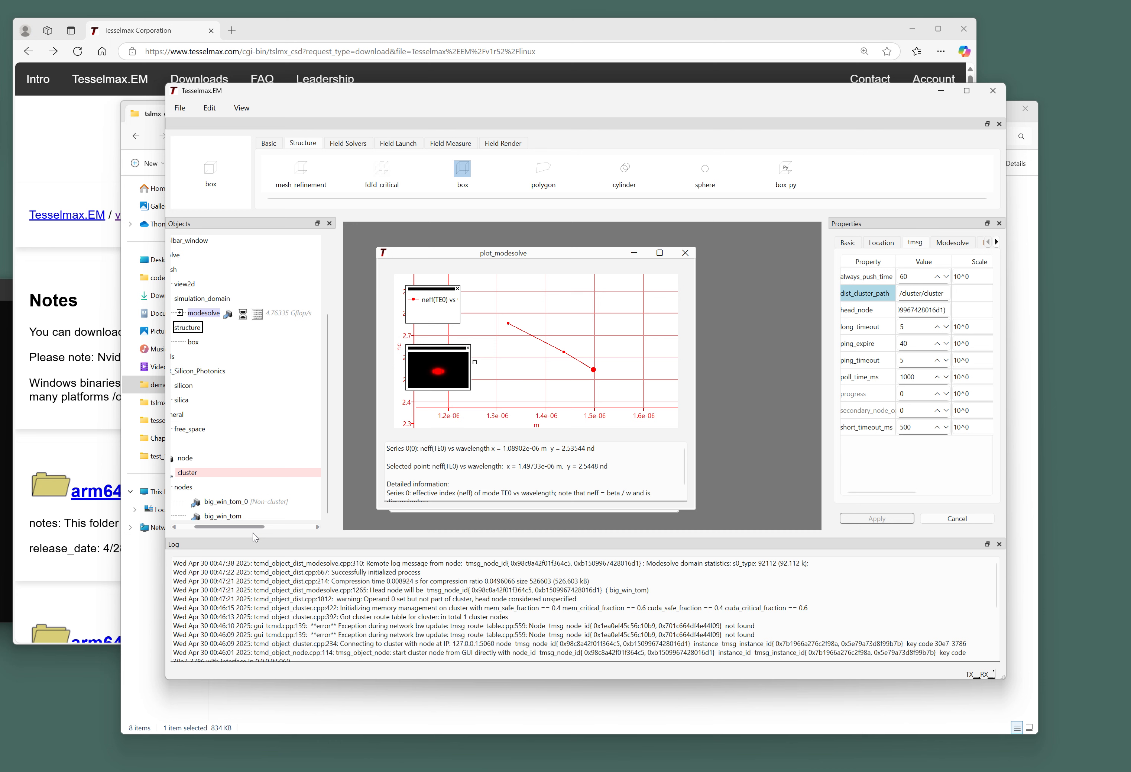
{"action": "left_click_drag", "start_coordinate": [252, 533], "coordinate": [259, 533]}
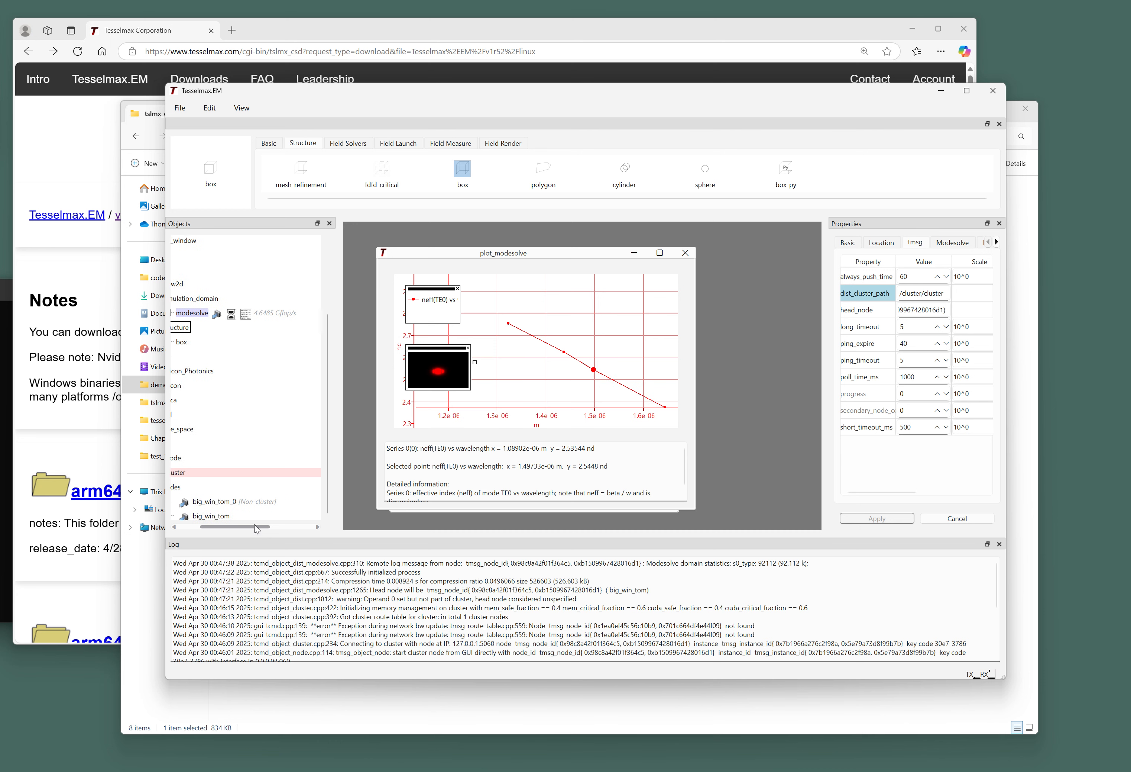
{"action": "left_click_drag", "start_coordinate": [255, 529], "coordinate": [234, 530]}
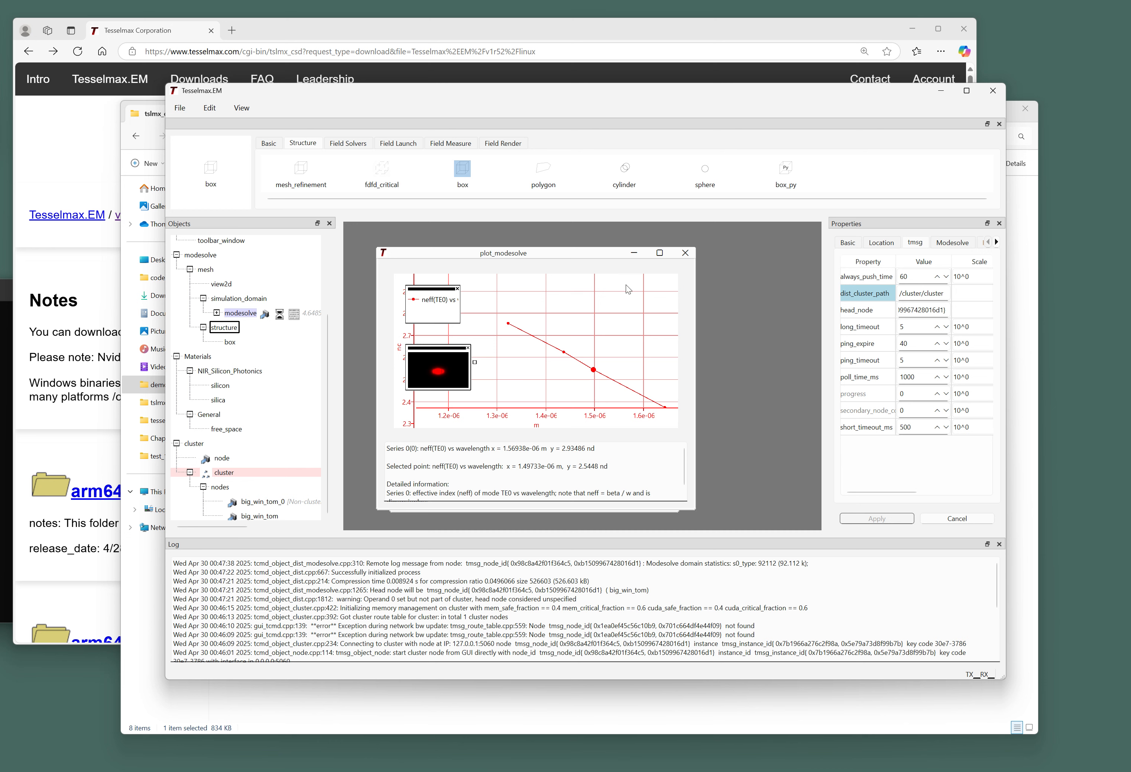
Clear the selected point and zoom and pan until neff reaches about 1.6 µm.
{"action": "left_click", "coordinate": [568, 332]}
{"action": "scroll", "coordinate": [568, 332], "scroll_direction": "down", "scroll_amount": 3}
{"action": "left_click_drag", "start_coordinate": [572, 371], "coordinate": [535, 374]}
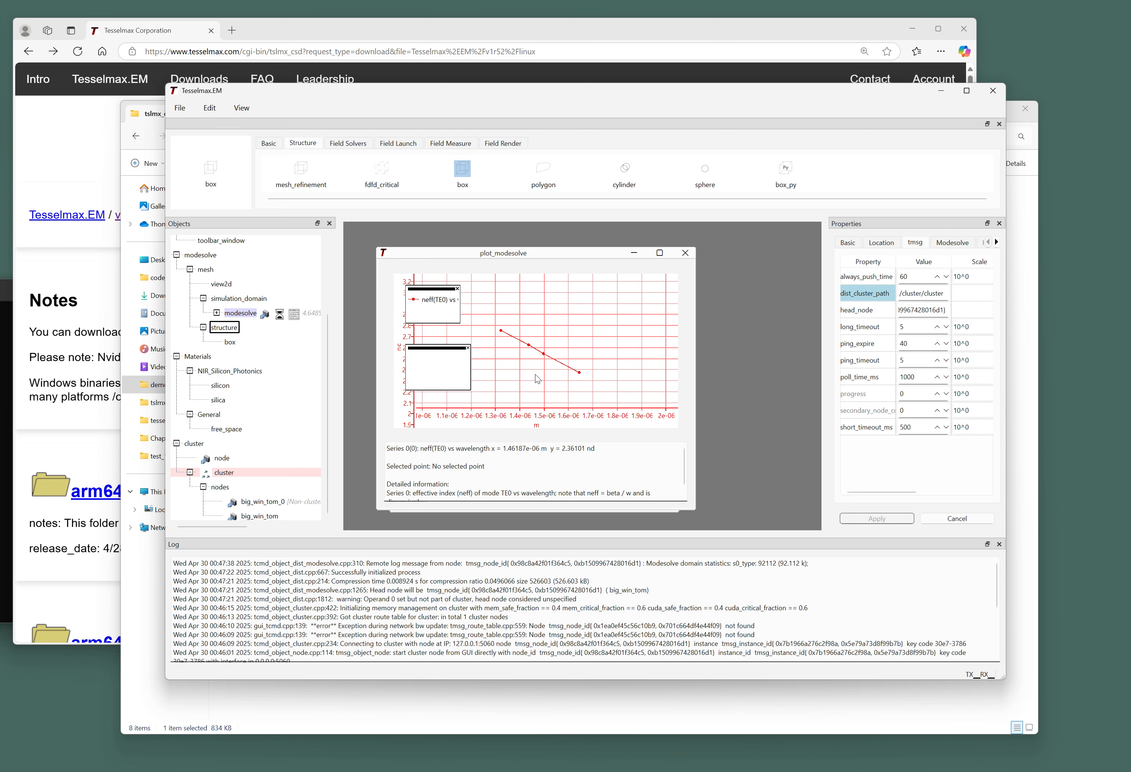
{"action": "scroll", "coordinate": [535, 363], "scroll_direction": "up", "scroll_amount": 4}
{"action": "scroll", "coordinate": [528, 346], "scroll_direction": "down", "scroll_amount": 1}
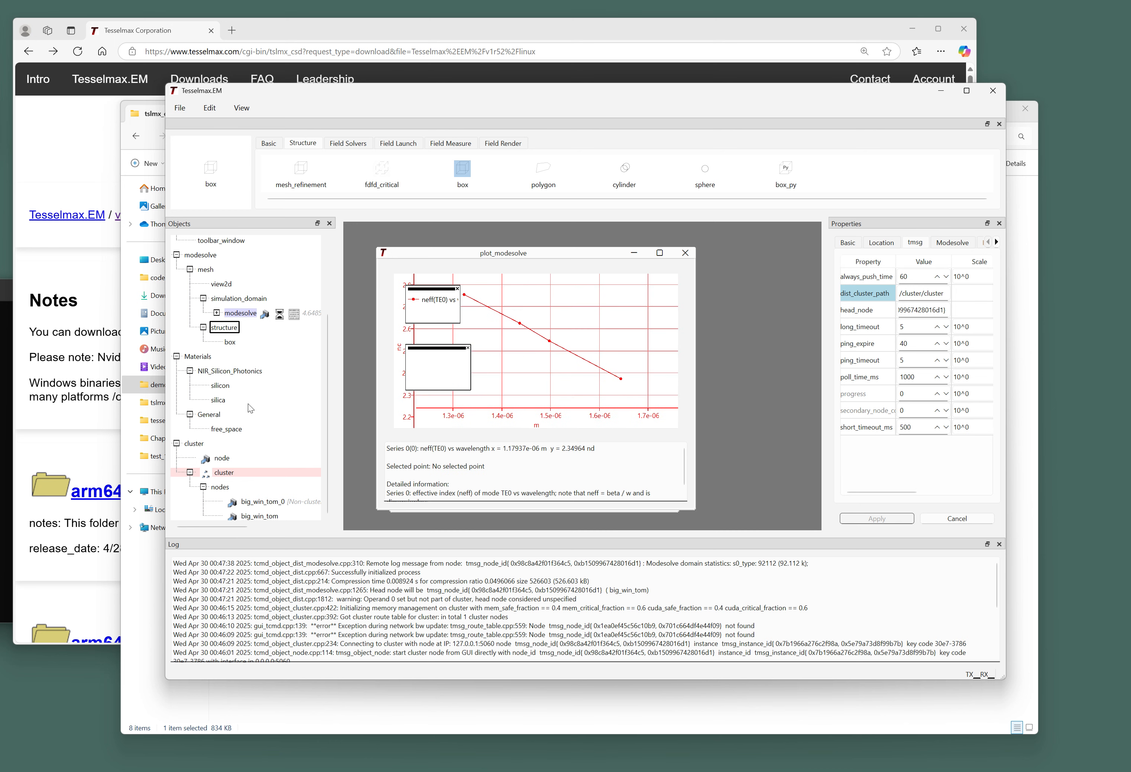
Open the cluster node's Detailed Status window, enlarged over the plot.
{"action": "left_click", "coordinate": [269, 516]}
{"action": "left_click", "coordinate": [243, 109]}
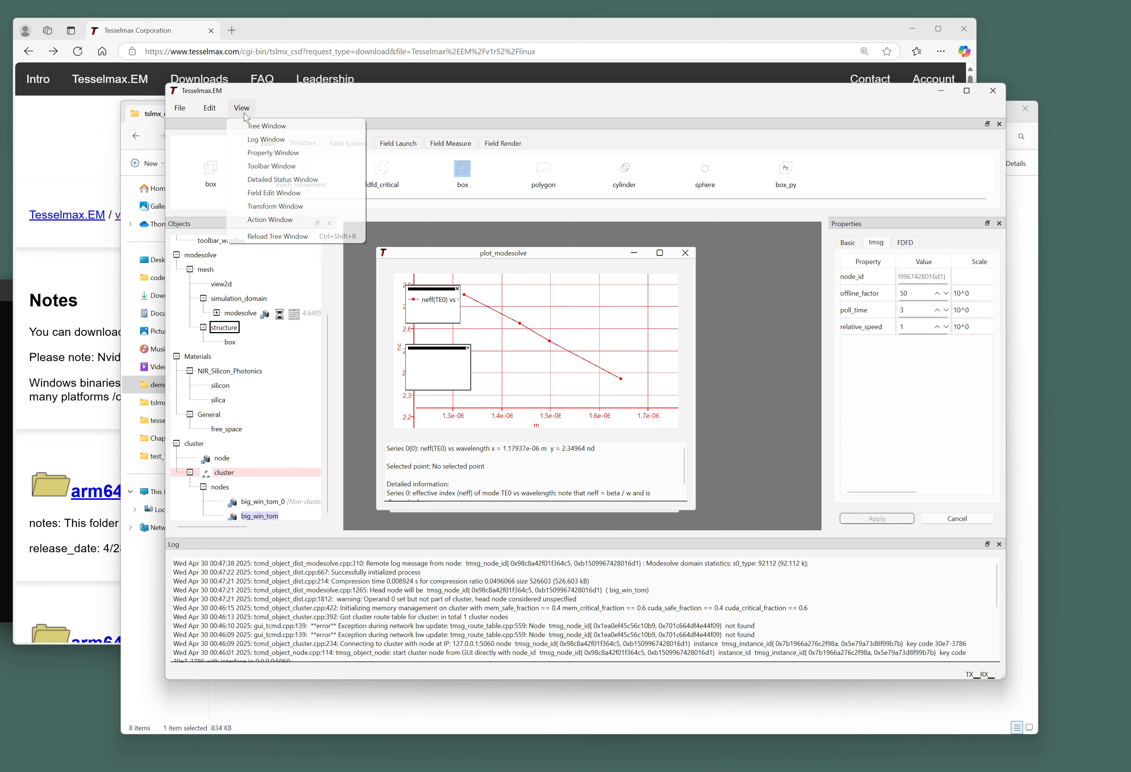
{"action": "left_click", "coordinate": [256, 186]}
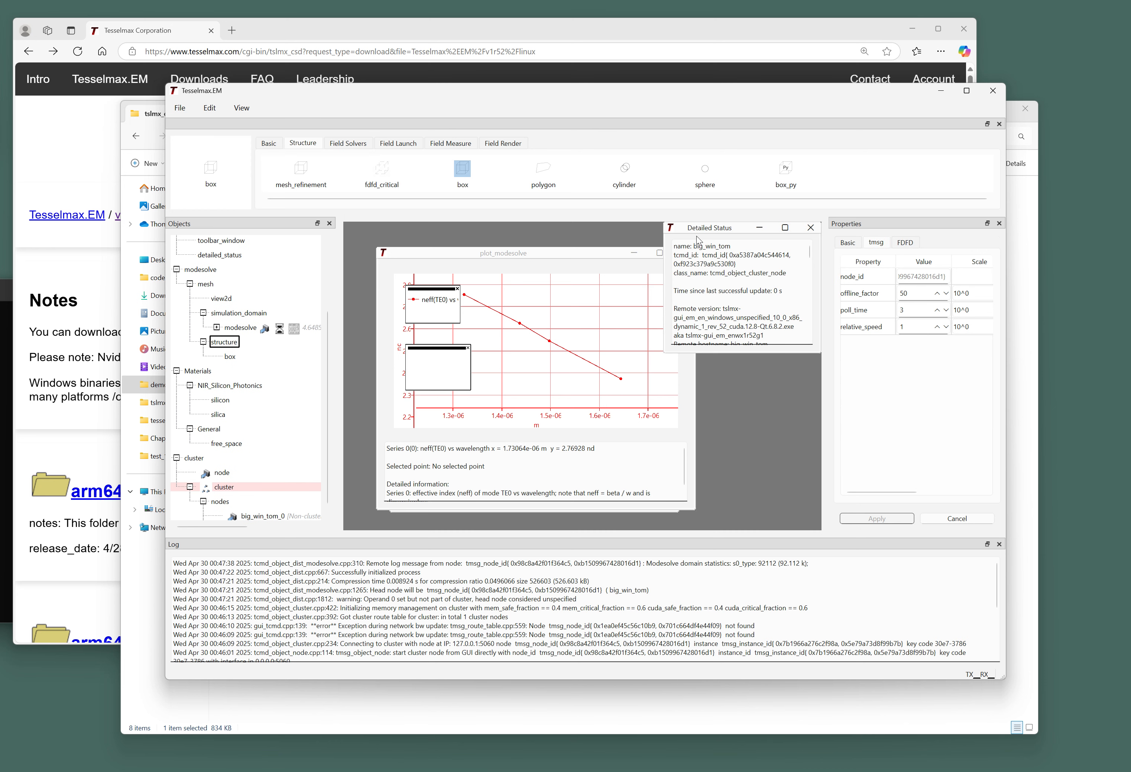
{"action": "left_click_drag", "start_coordinate": [704, 227], "coordinate": [480, 256]}
{"action": "left_click_drag", "start_coordinate": [592, 379], "coordinate": [721, 501]}
Review the eigensolve progress up to iteration 632, close the window, and move view2d aside.
{"action": "scroll", "coordinate": [625, 394], "scroll_direction": "down", "scroll_amount": 10}
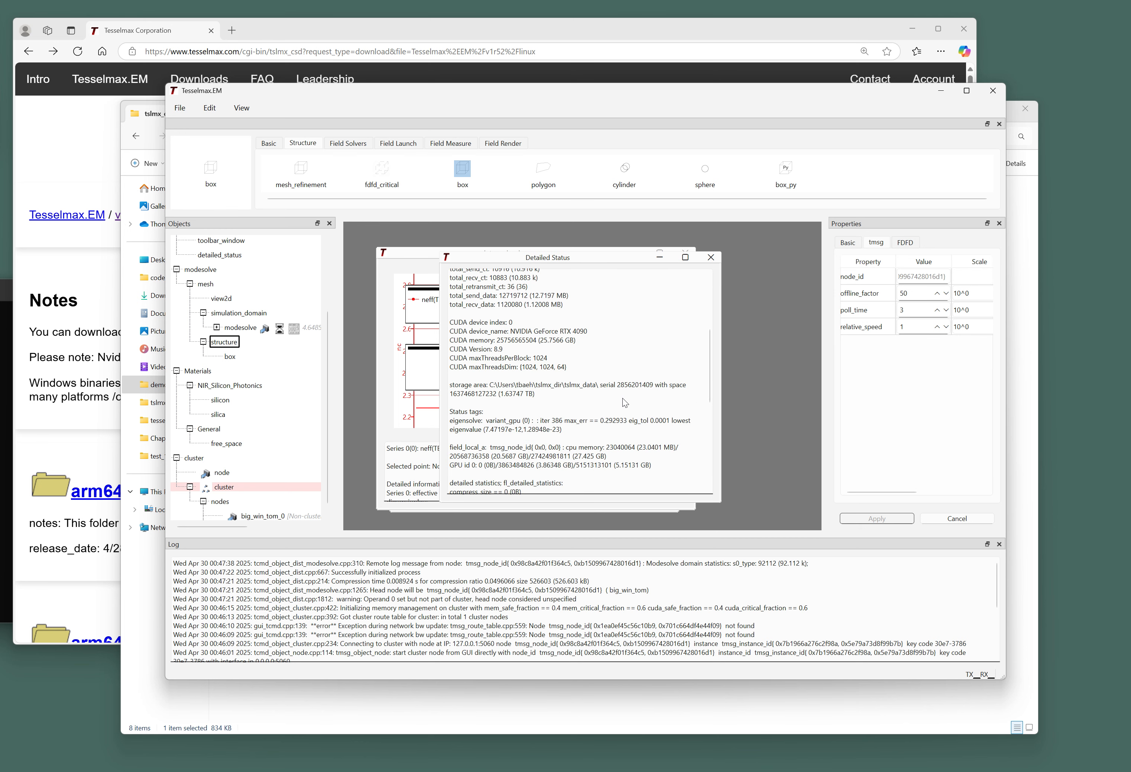
{"action": "left_click_drag", "start_coordinate": [570, 354], "coordinate": [450, 354]}
{"action": "left_click", "coordinate": [543, 365]}
{"action": "left_click_drag", "start_coordinate": [587, 359], "coordinate": [439, 344]}
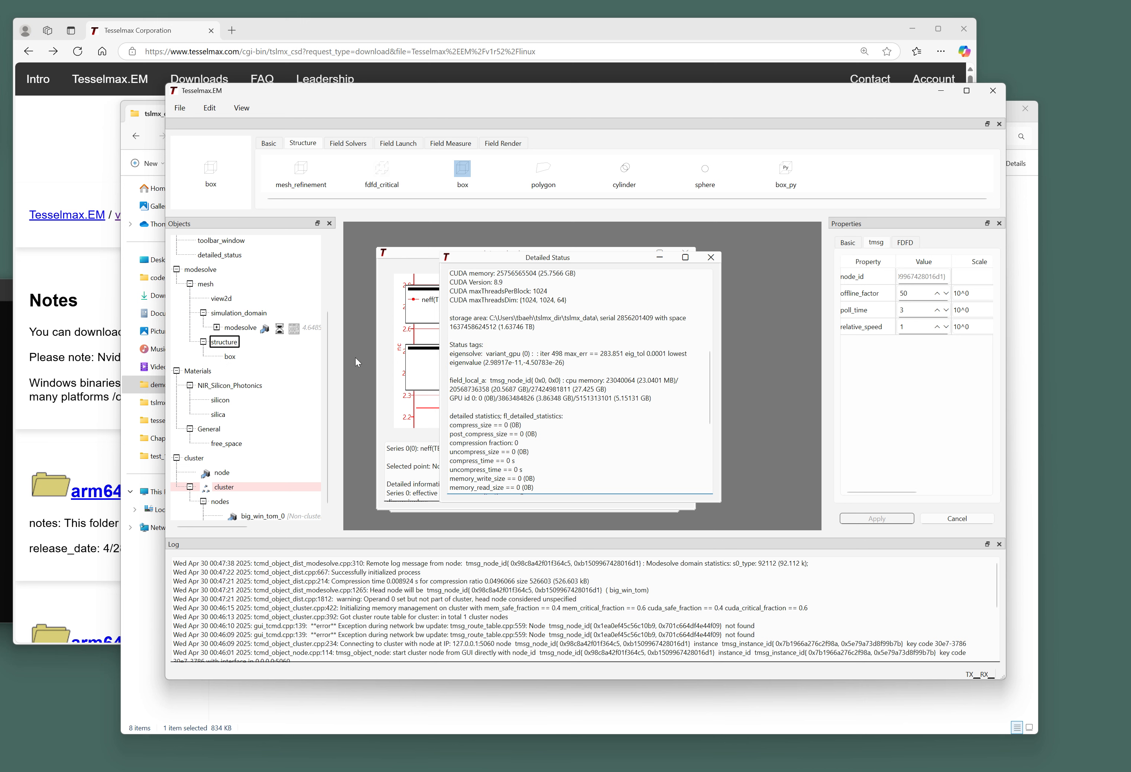
{"action": "scroll", "coordinate": [325, 361], "scroll_direction": "down", "scroll_amount": 1}
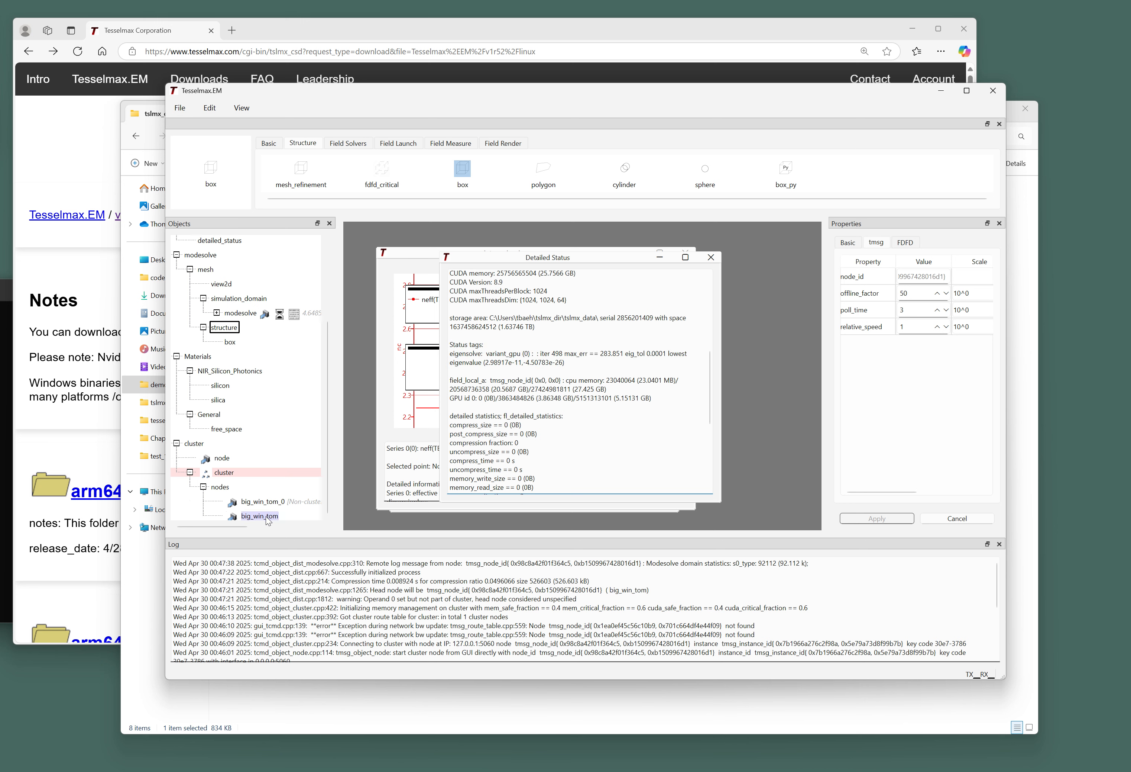
{"action": "left_click", "coordinate": [712, 257]}
{"action": "left_click_drag", "start_coordinate": [563, 254], "coordinate": [685, 272]}
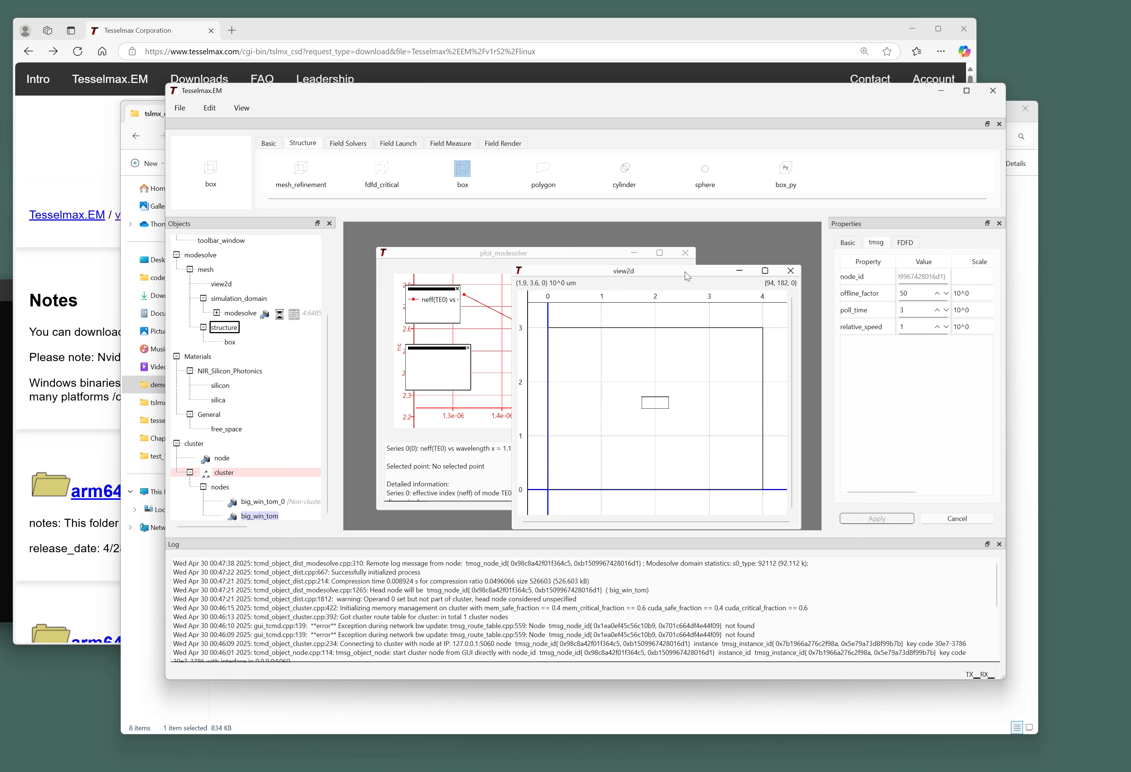
Expand modesolve in the Objects tree to reveal plot_modesolve, and select modesolve.
{"action": "left_click", "coordinate": [525, 252]}
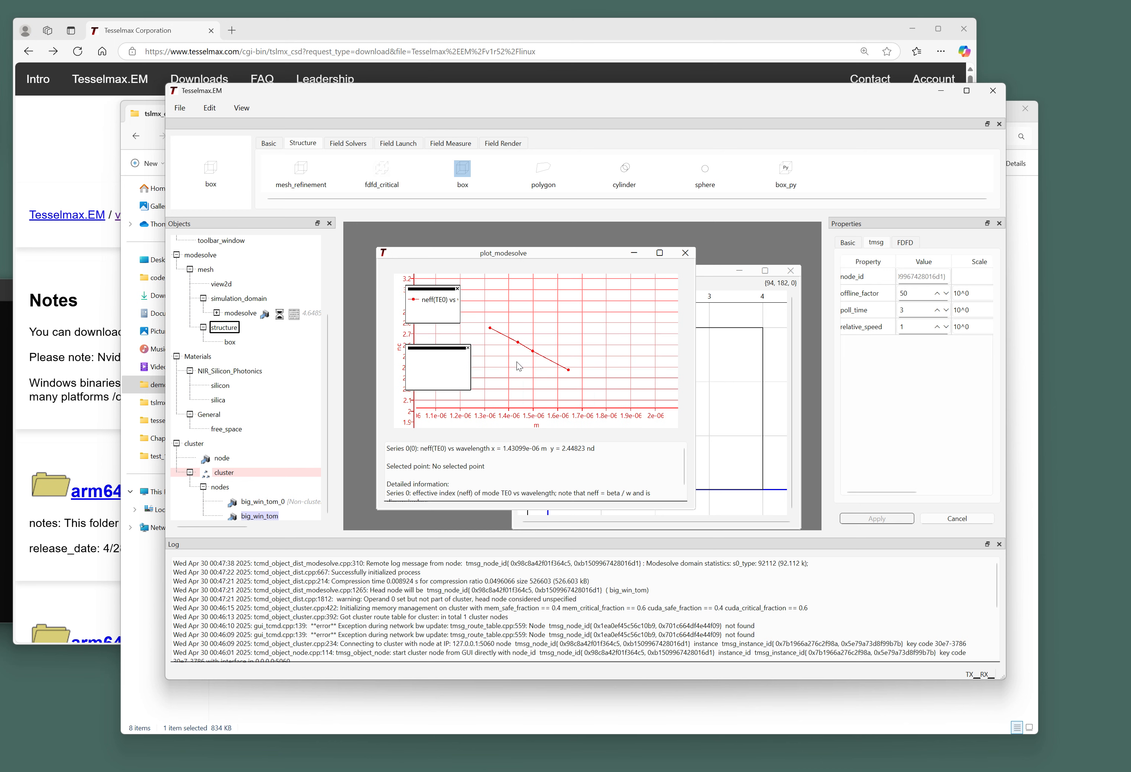
{"action": "left_click_drag", "start_coordinate": [327, 347], "coordinate": [342, 287]}
{"action": "left_click", "coordinate": [217, 399]}
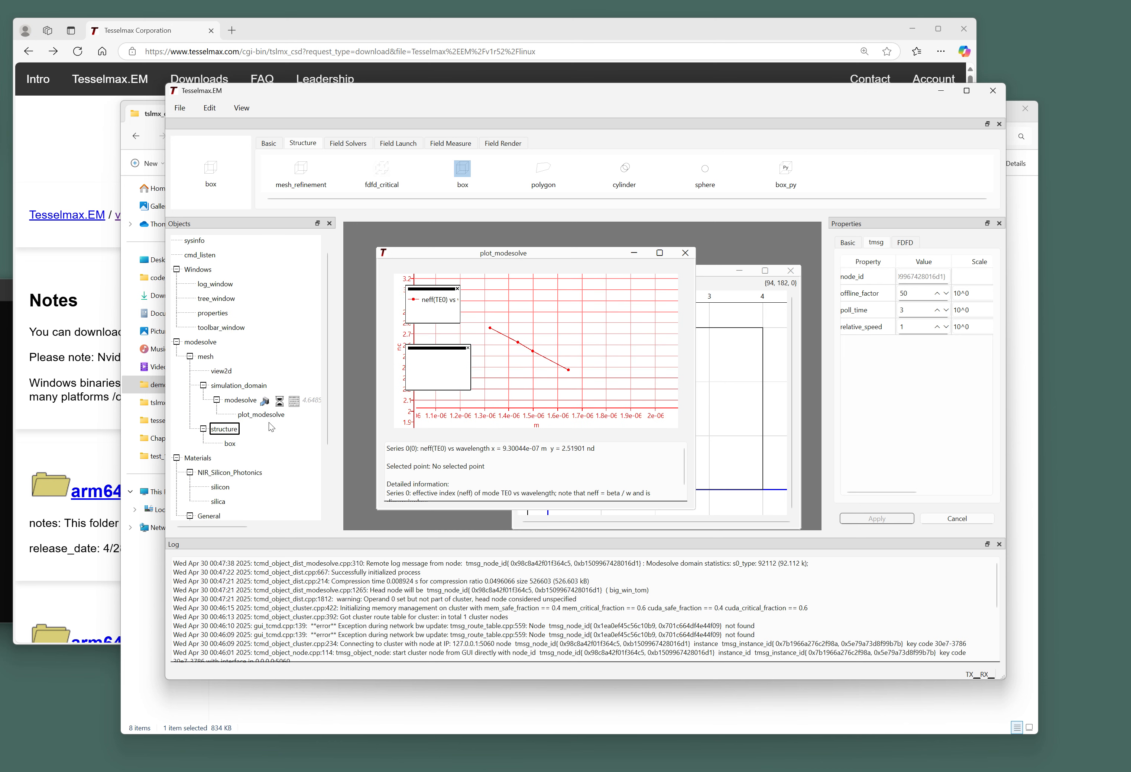
{"action": "left_click", "coordinate": [242, 401]}
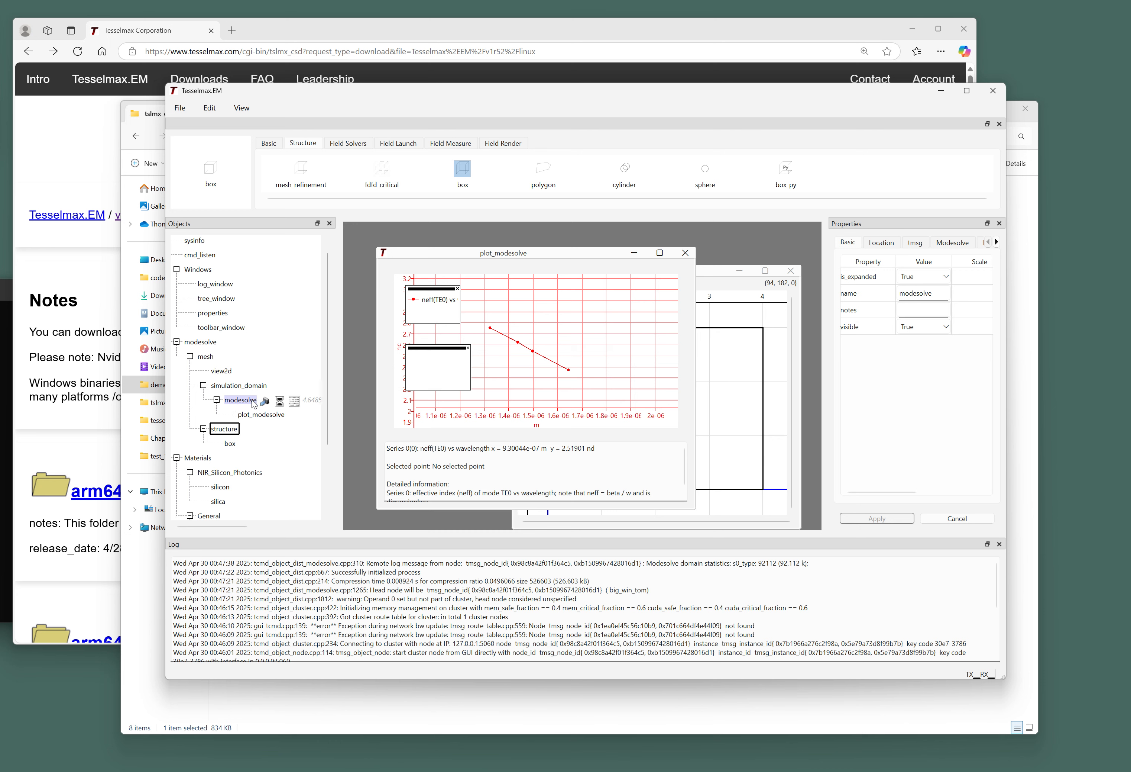
Arrange the plot windows with view2d in front and switch to the Field Render tools.
{"action": "left_click", "coordinate": [707, 272]}
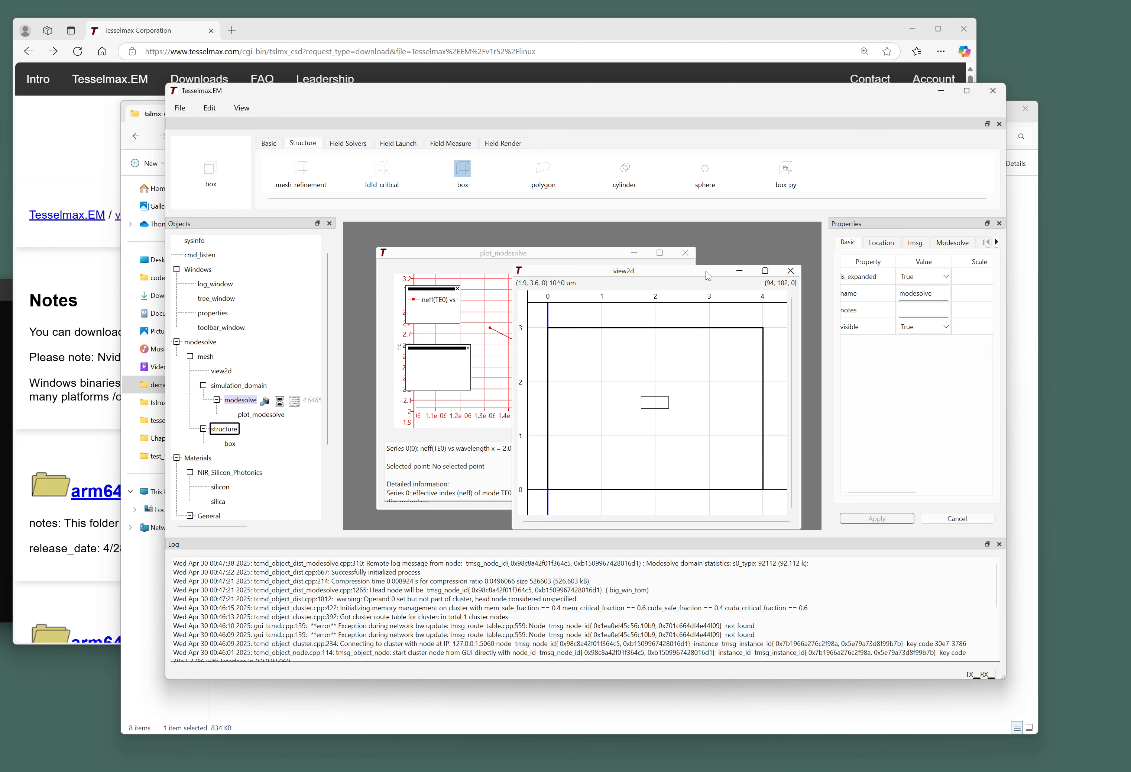
{"action": "left_click_drag", "start_coordinate": [486, 256], "coordinate": [454, 254]}
{"action": "left_click", "coordinate": [685, 272]}
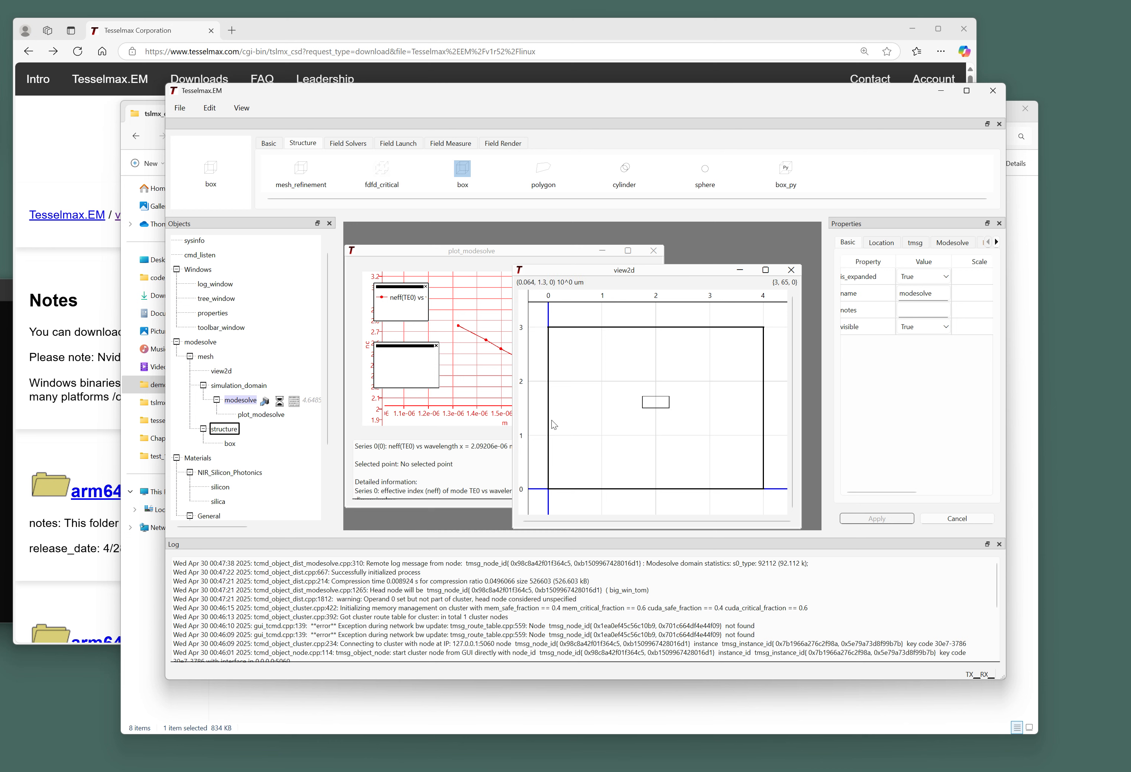
{"action": "right_click", "coordinate": [227, 386]}
{"action": "key", "text": "Escape"}
{"action": "left_click", "coordinate": [490, 147]}
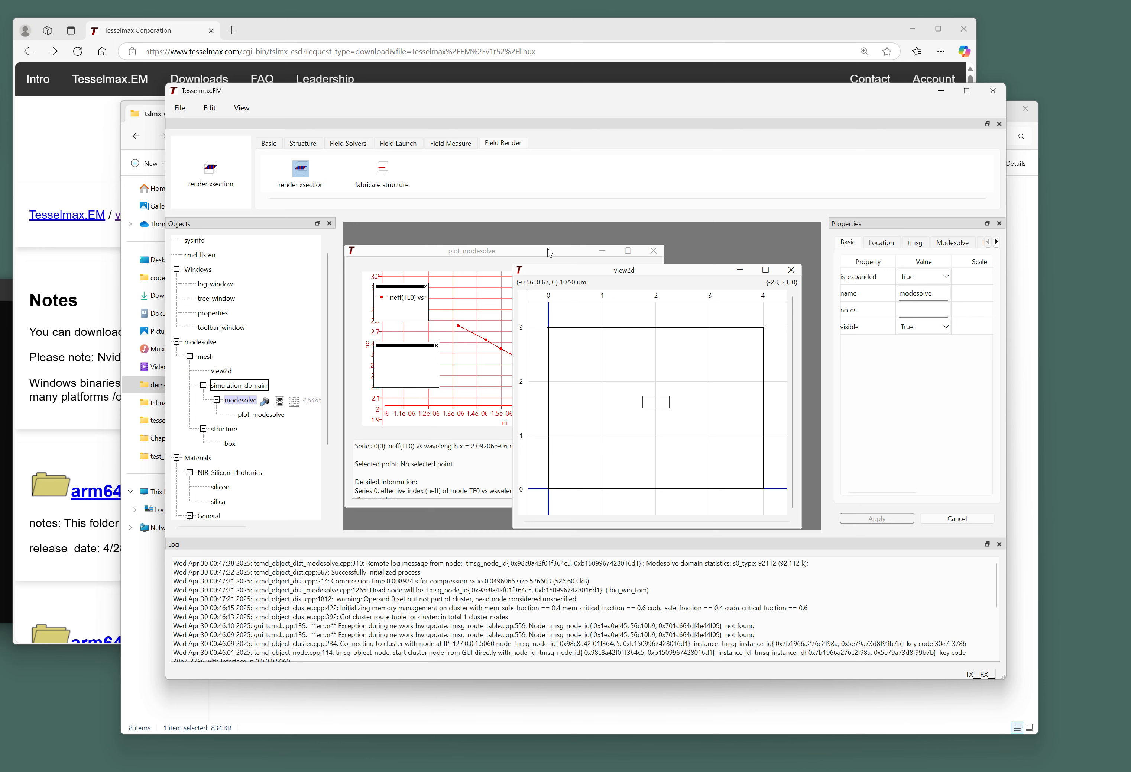
Draw a render xsection region over the simulation domain and select the new render object.
{"action": "left_click_drag", "start_coordinate": [550, 325], "coordinate": [754, 475]}
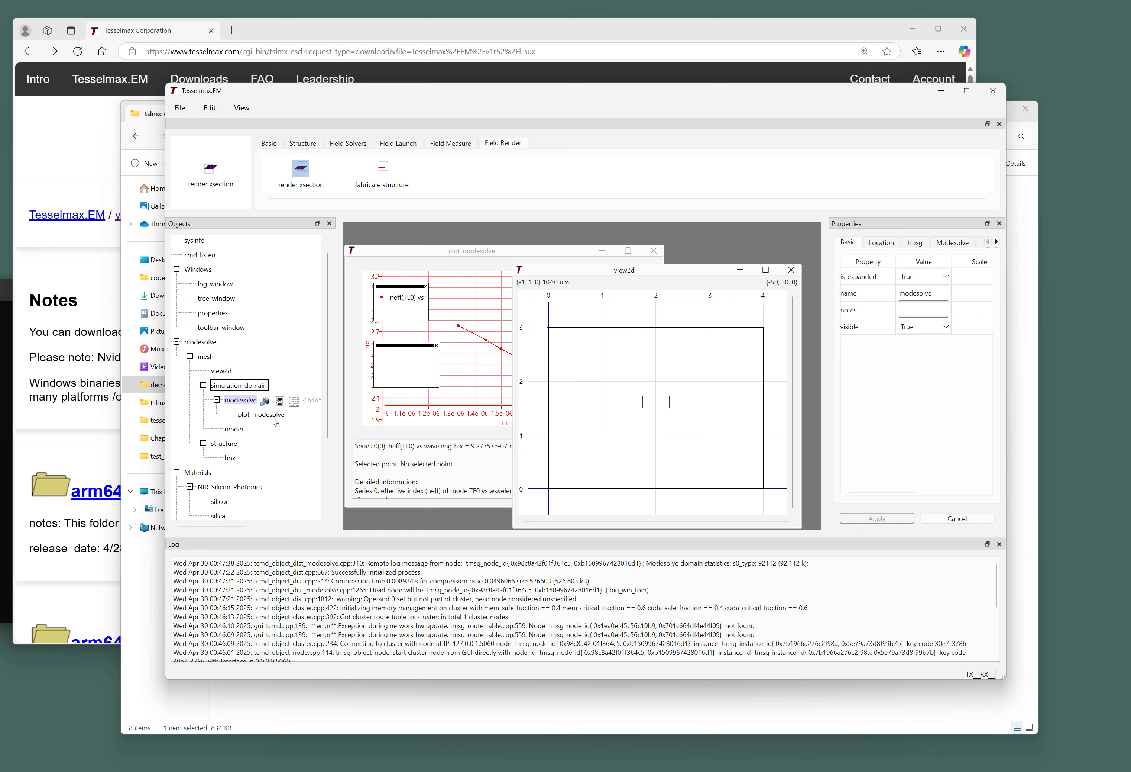
{"action": "left_click", "coordinate": [229, 428]}
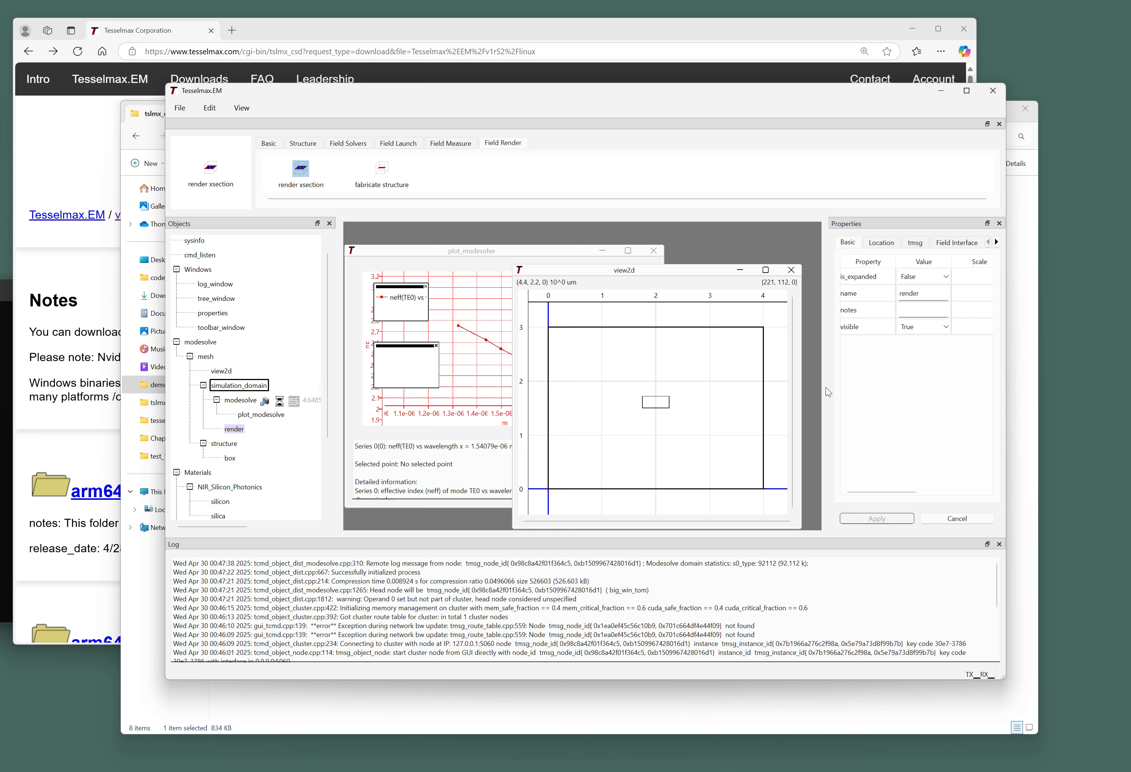
{"action": "left_click_drag", "start_coordinate": [684, 274], "coordinate": [590, 267]}
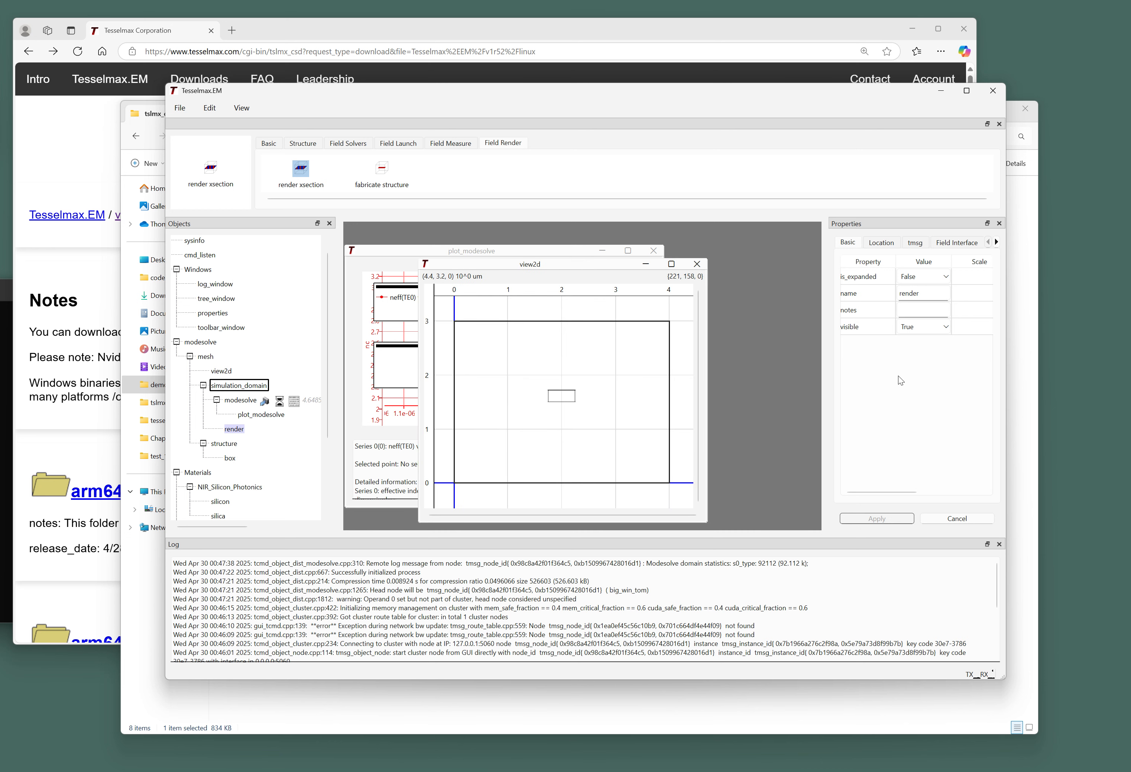
{"action": "left_click_drag", "start_coordinate": [828, 361], "coordinate": [701, 361]}
Change the render object's fdfd_autorender from e_field to none and apply it.
{"action": "left_click", "coordinate": [833, 240]}
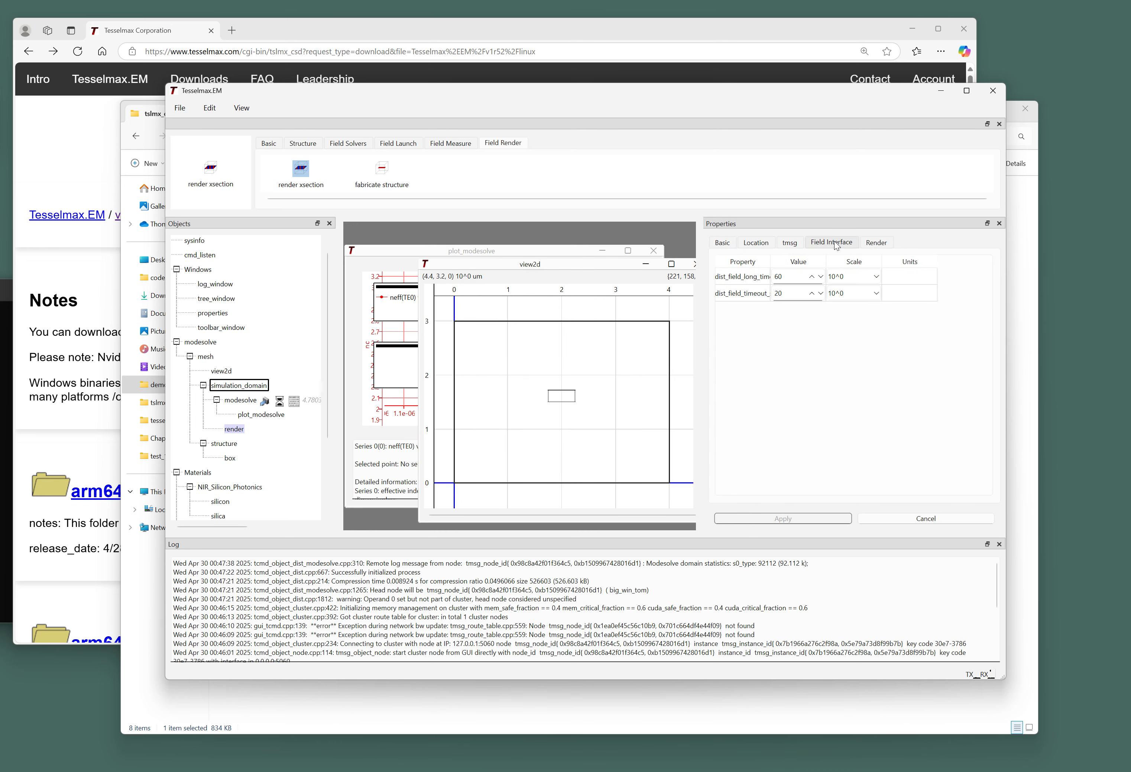
{"action": "left_click", "coordinate": [878, 243]}
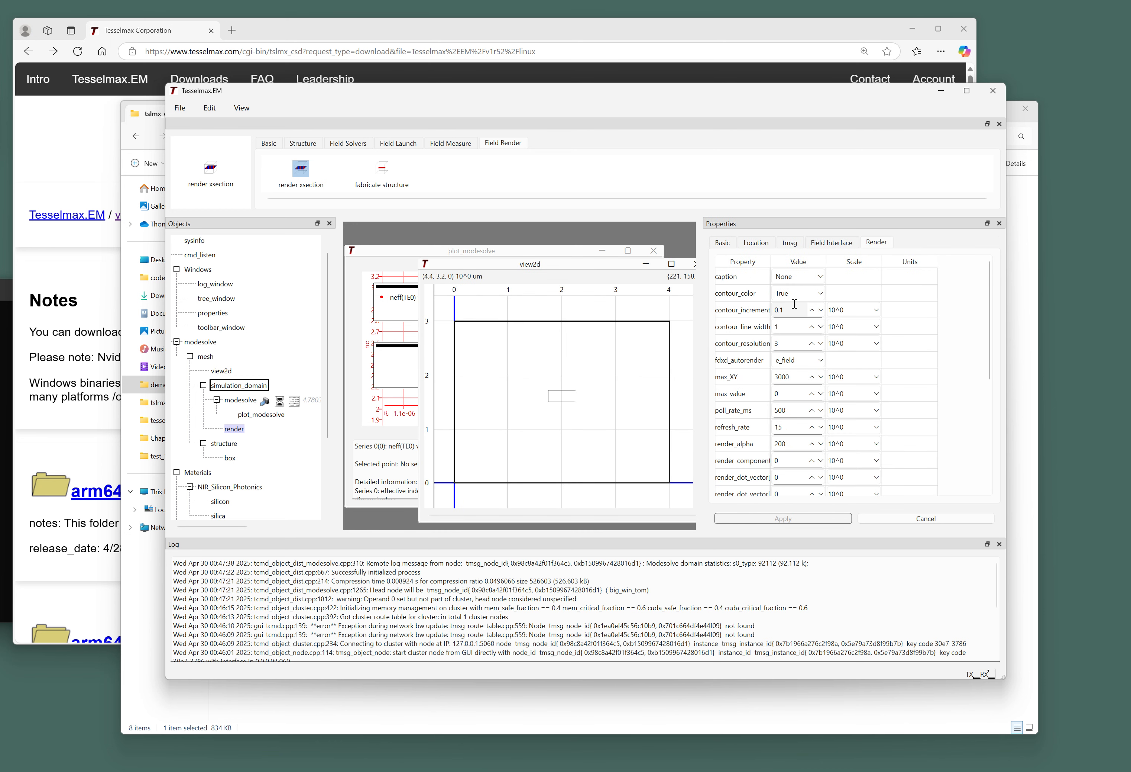
{"action": "left_click", "coordinate": [797, 361]}
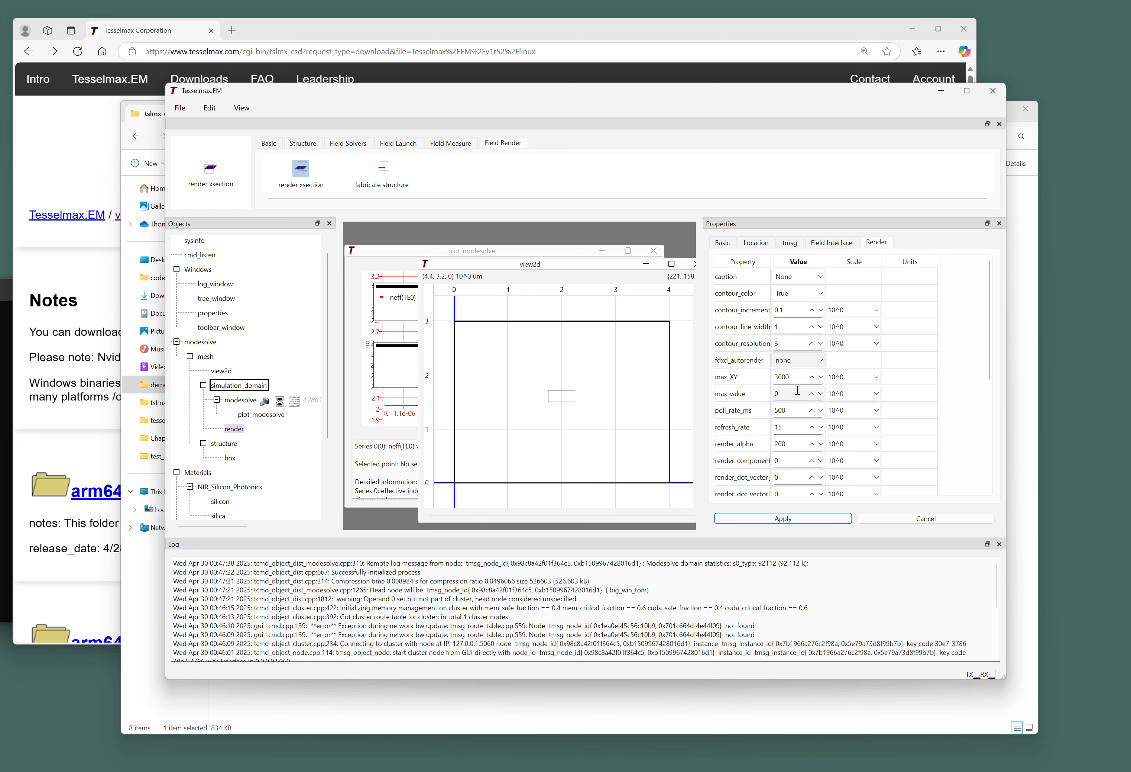
{"action": "left_click", "coordinate": [797, 399]}
{"action": "left_click", "coordinate": [787, 519]}
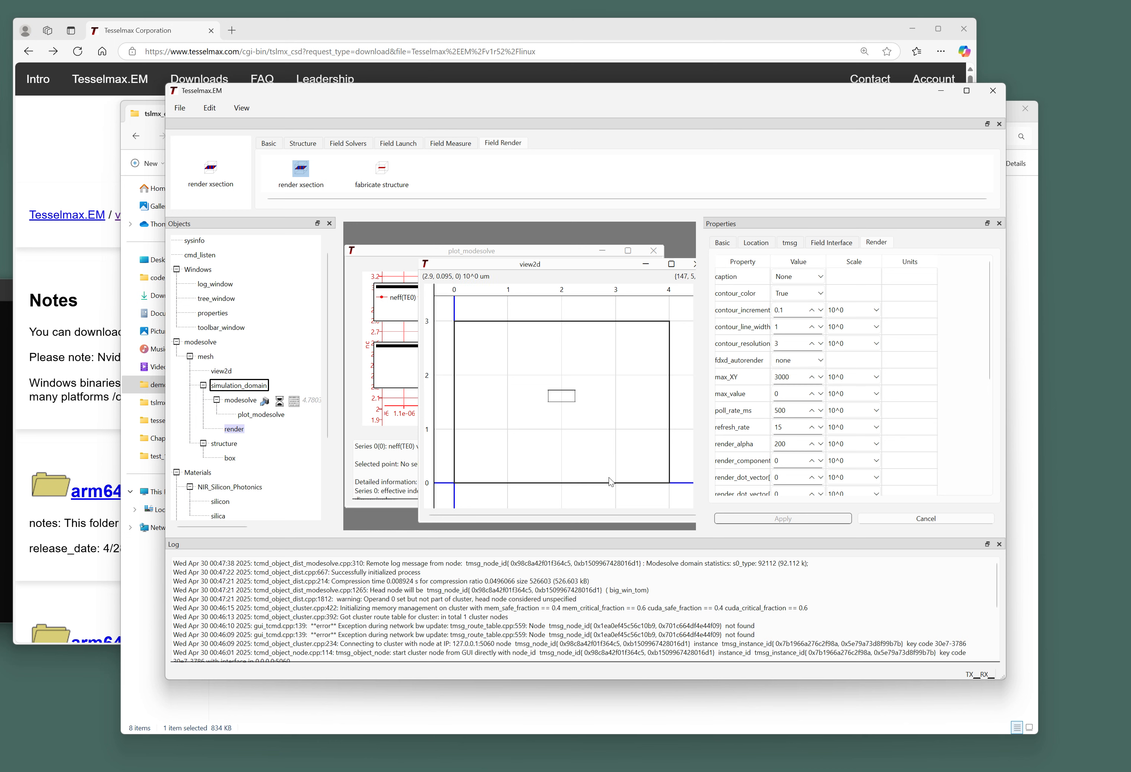
Set the render object as Operand 0 and the modesolve results as Operand 1.
{"action": "right_click", "coordinate": [242, 427]}
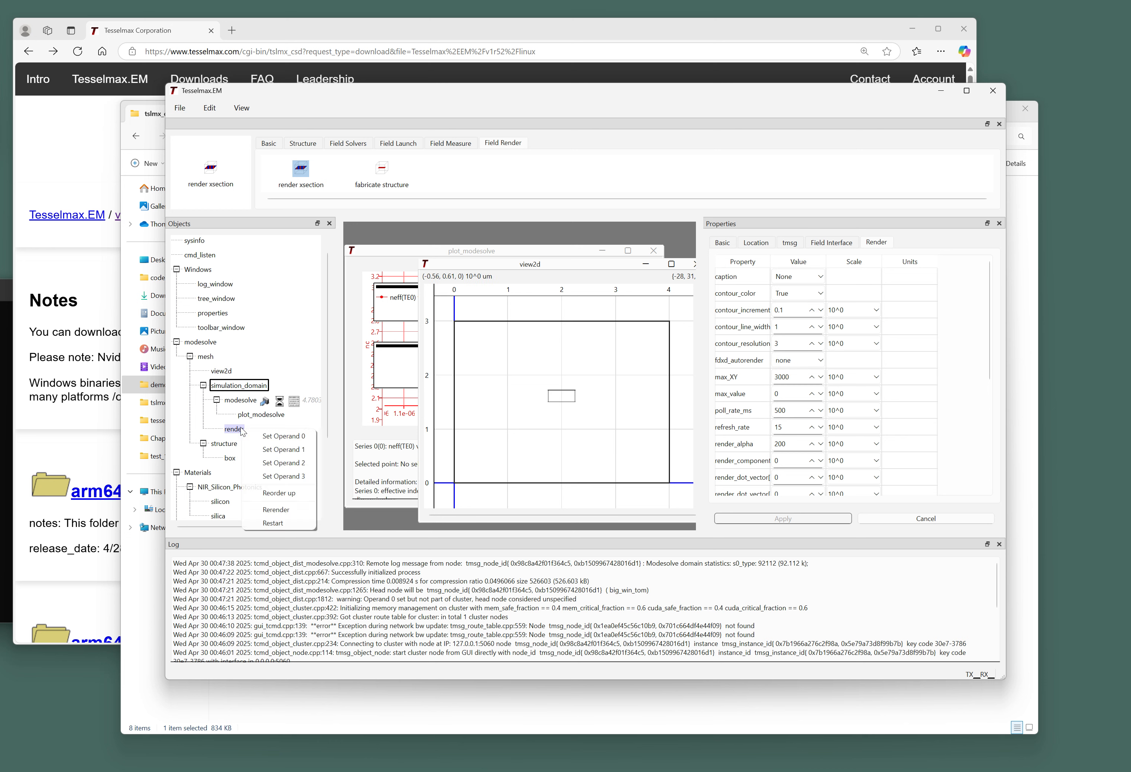
{"action": "left_click", "coordinate": [259, 439]}
{"action": "right_click", "coordinate": [247, 405]}
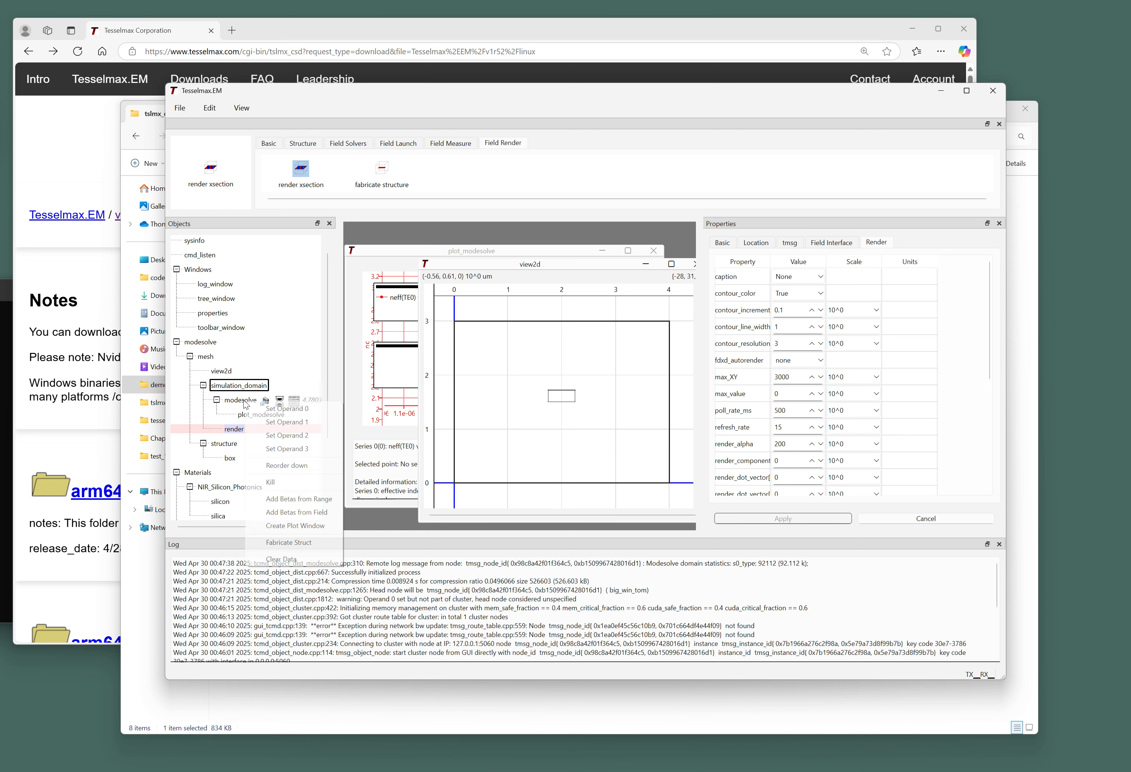
{"action": "left_click", "coordinate": [274, 426]}
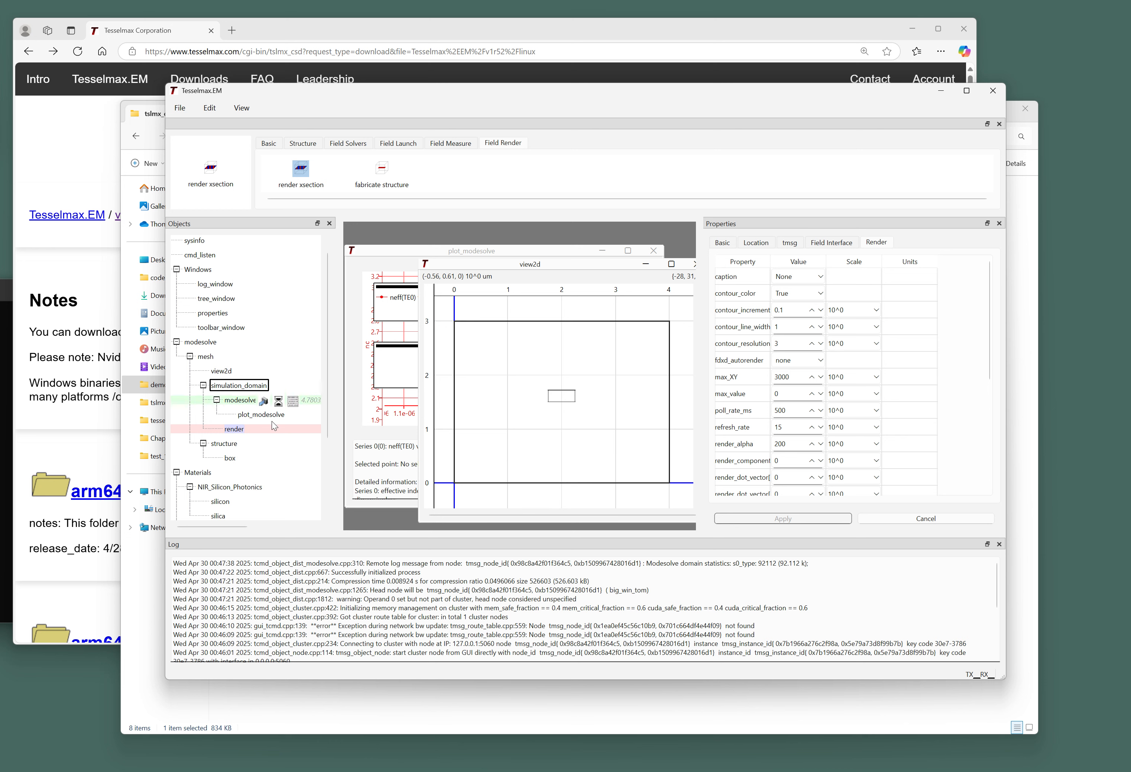
Open the Field Edit/Operations window and enlarge it and its operand lists.
{"action": "left_click", "coordinate": [236, 106]}
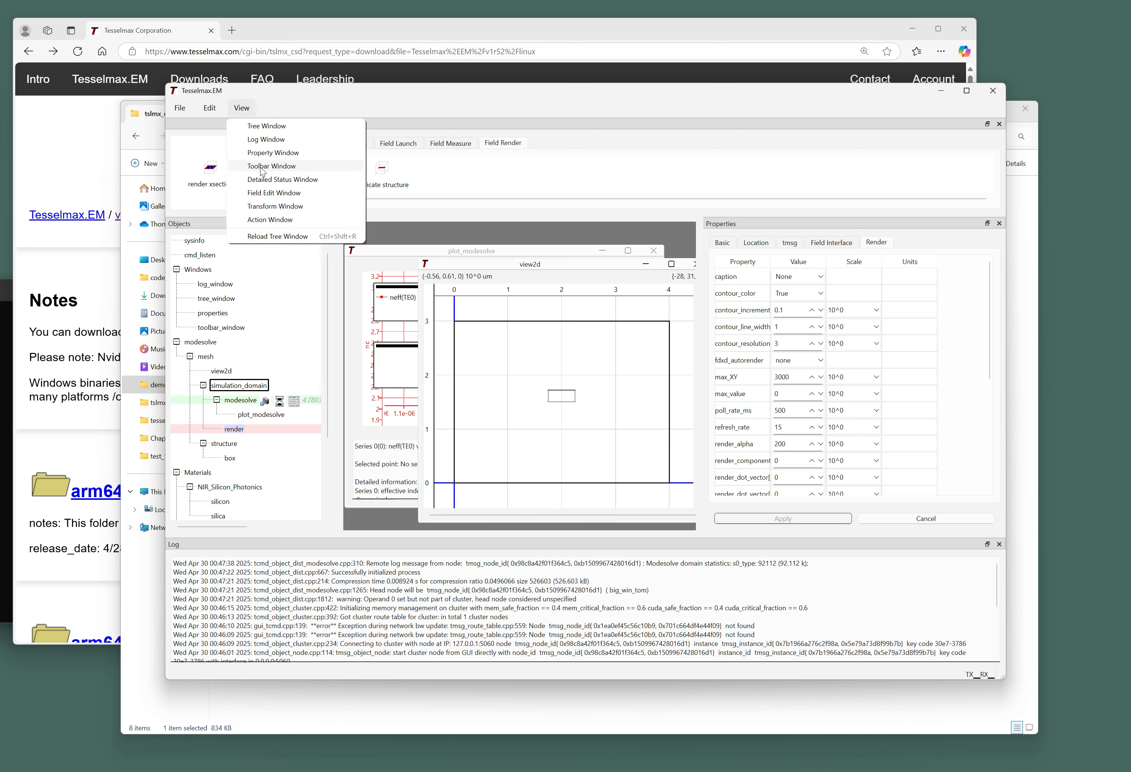
{"action": "left_click", "coordinate": [268, 193]}
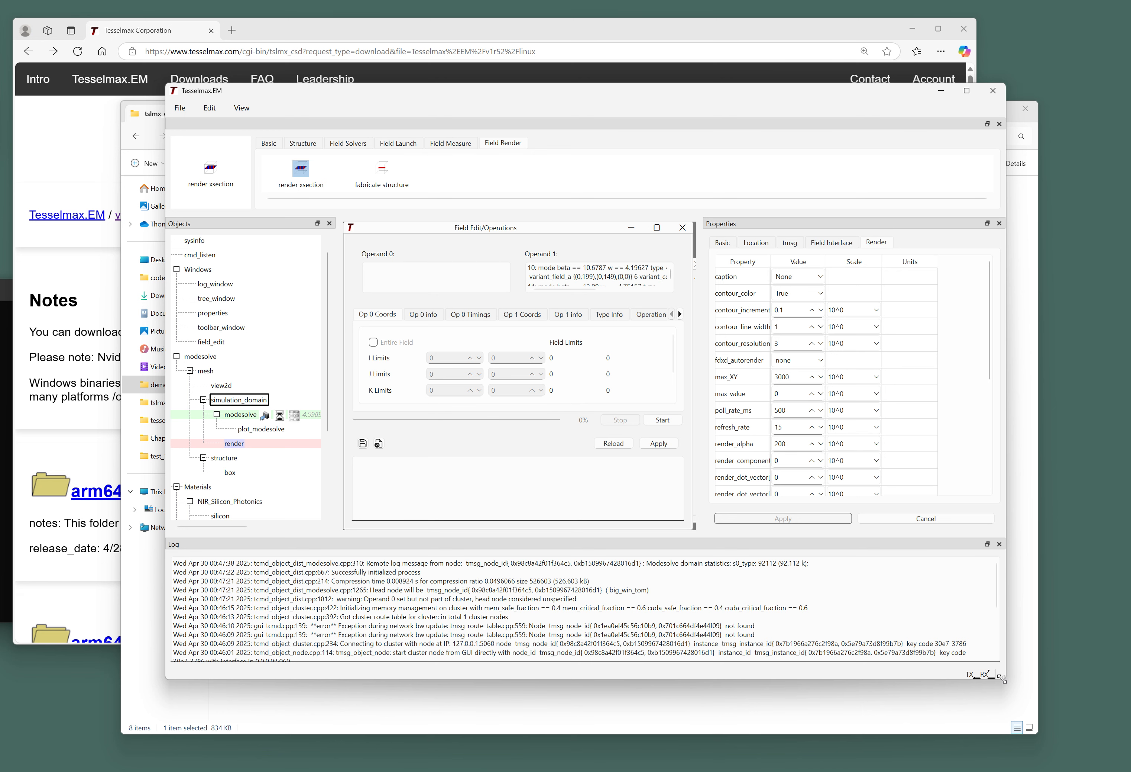
{"action": "left_click_drag", "start_coordinate": [1002, 679], "coordinate": [1081, 767]}
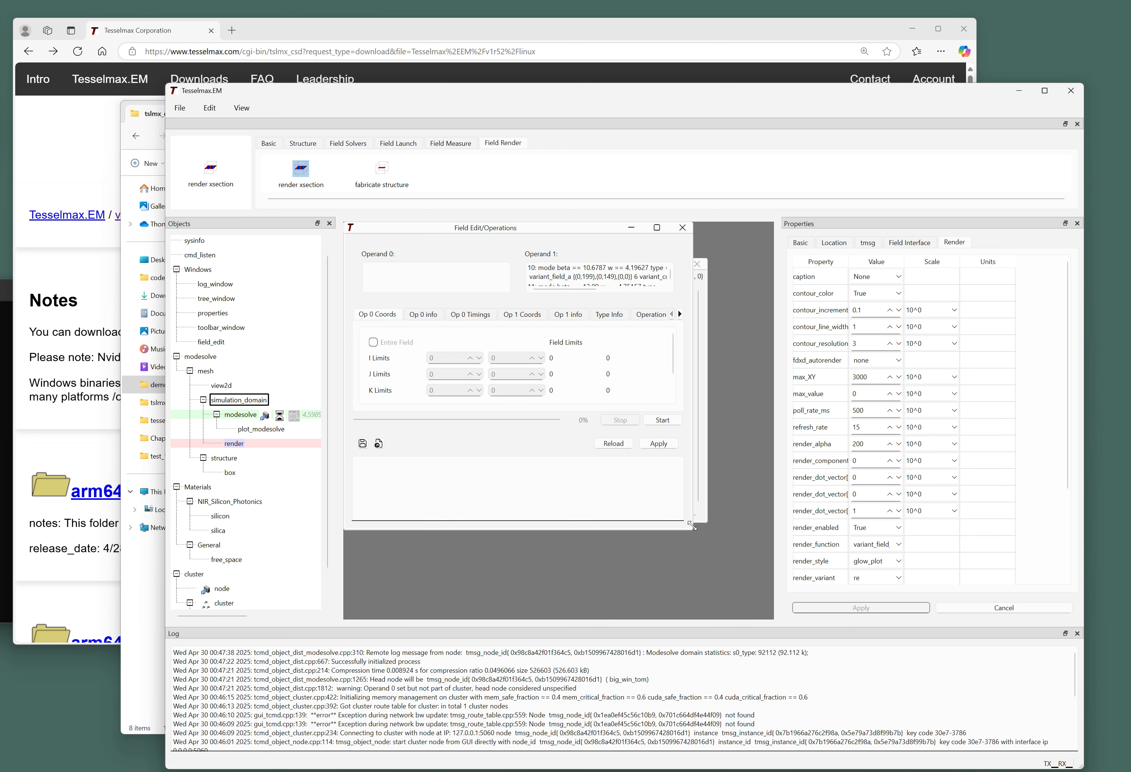
{"action": "left_click_drag", "start_coordinate": [691, 520], "coordinate": [764, 615]}
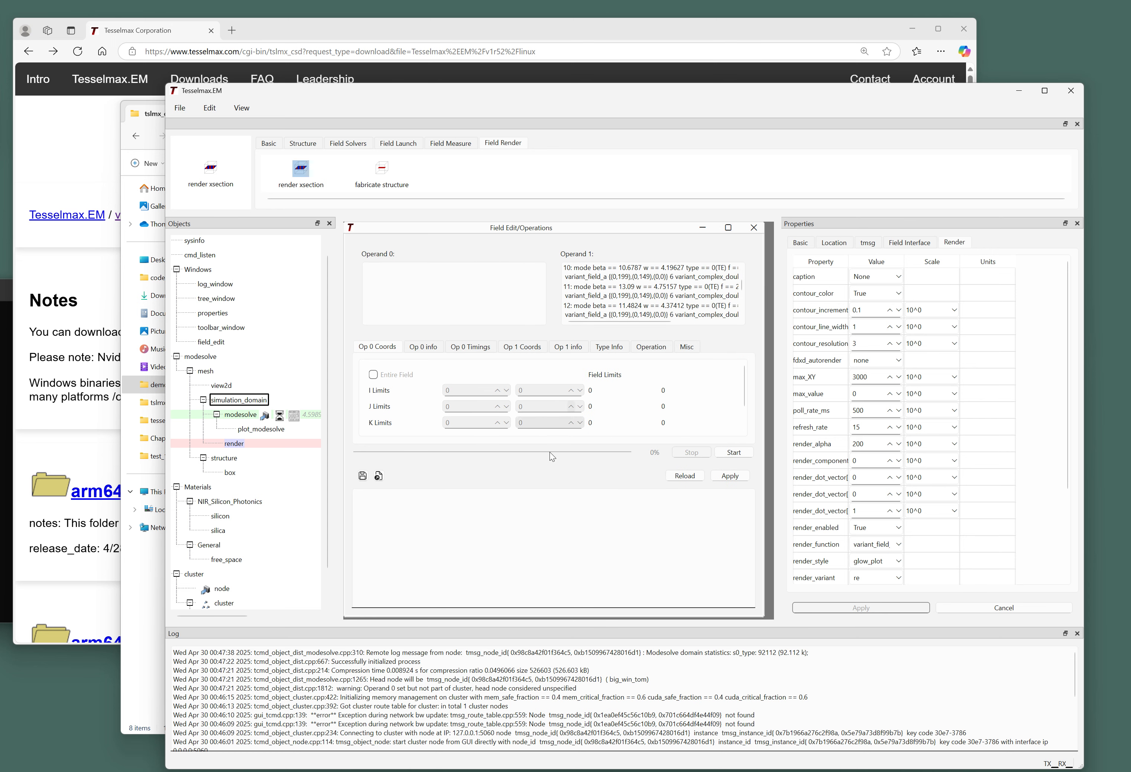
{"action": "left_click_drag", "start_coordinate": [556, 460], "coordinate": [555, 527]}
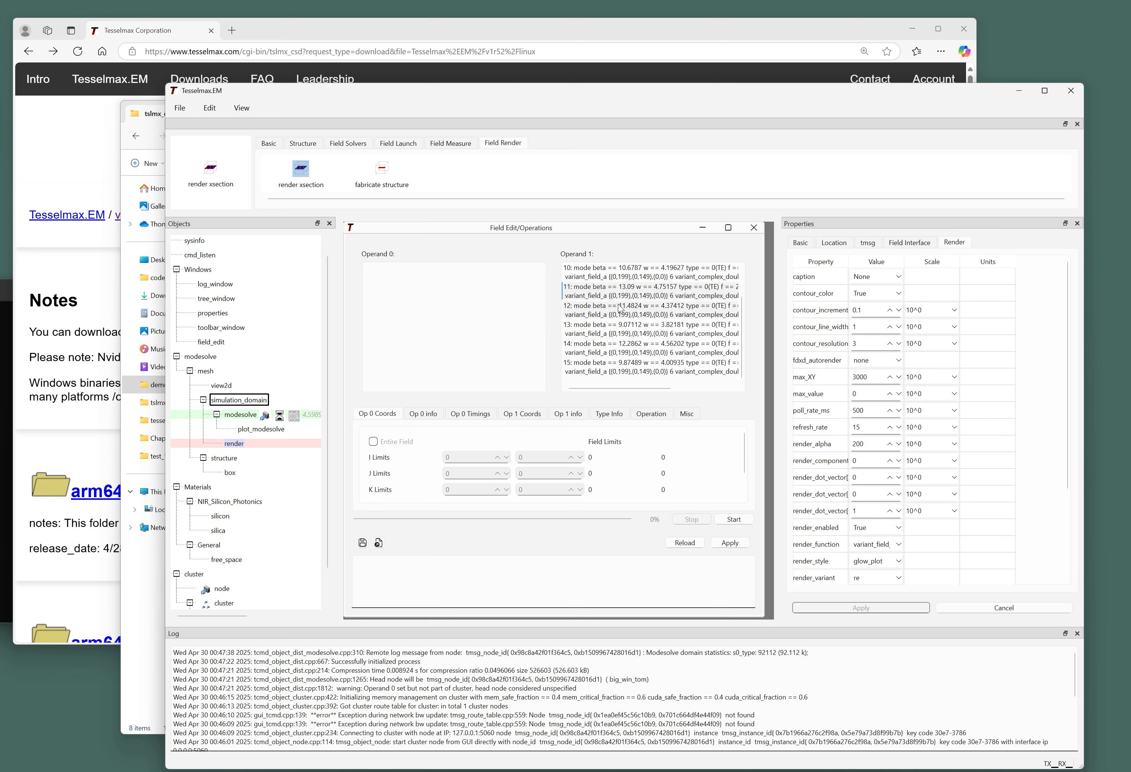
Browse the solved modes listed under Operand 1, selecting mode 13 and then mode 12.
{"action": "left_click", "coordinate": [617, 329]}
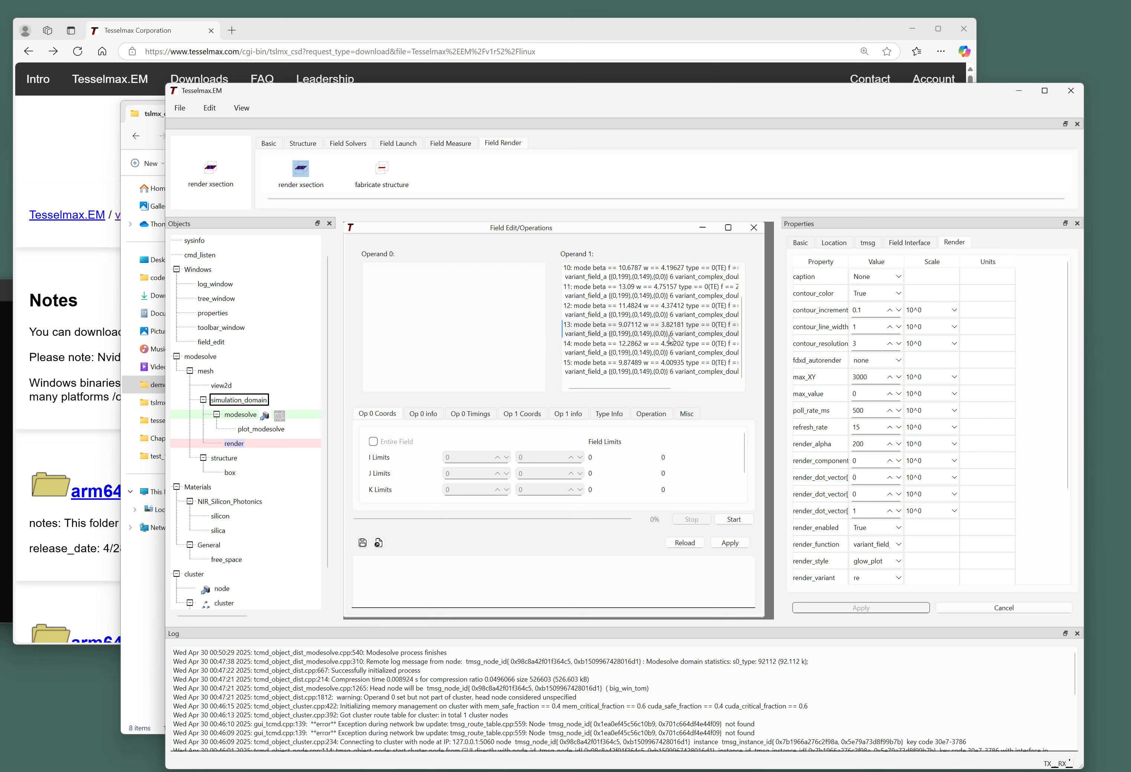
{"action": "scroll", "coordinate": [672, 352], "scroll_direction": "down", "scroll_amount": 1}
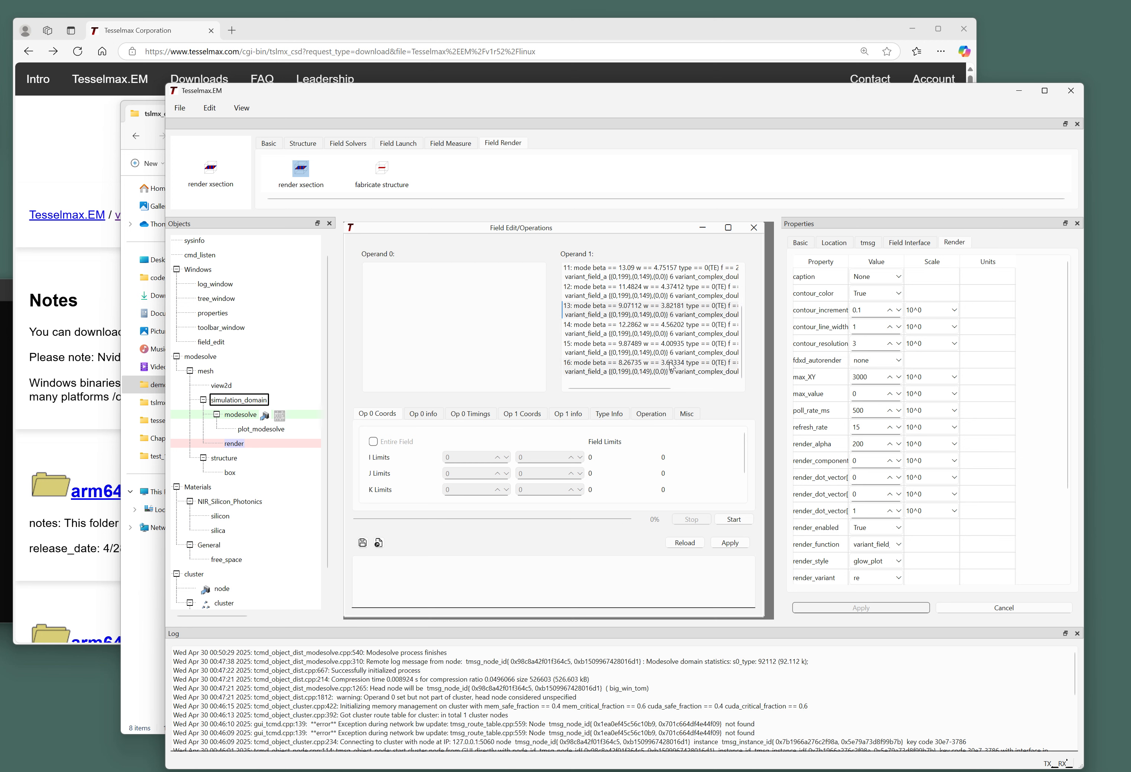
{"action": "scroll", "coordinate": [669, 361], "scroll_direction": "up", "scroll_amount": 3}
{"action": "left_click", "coordinate": [638, 325]}
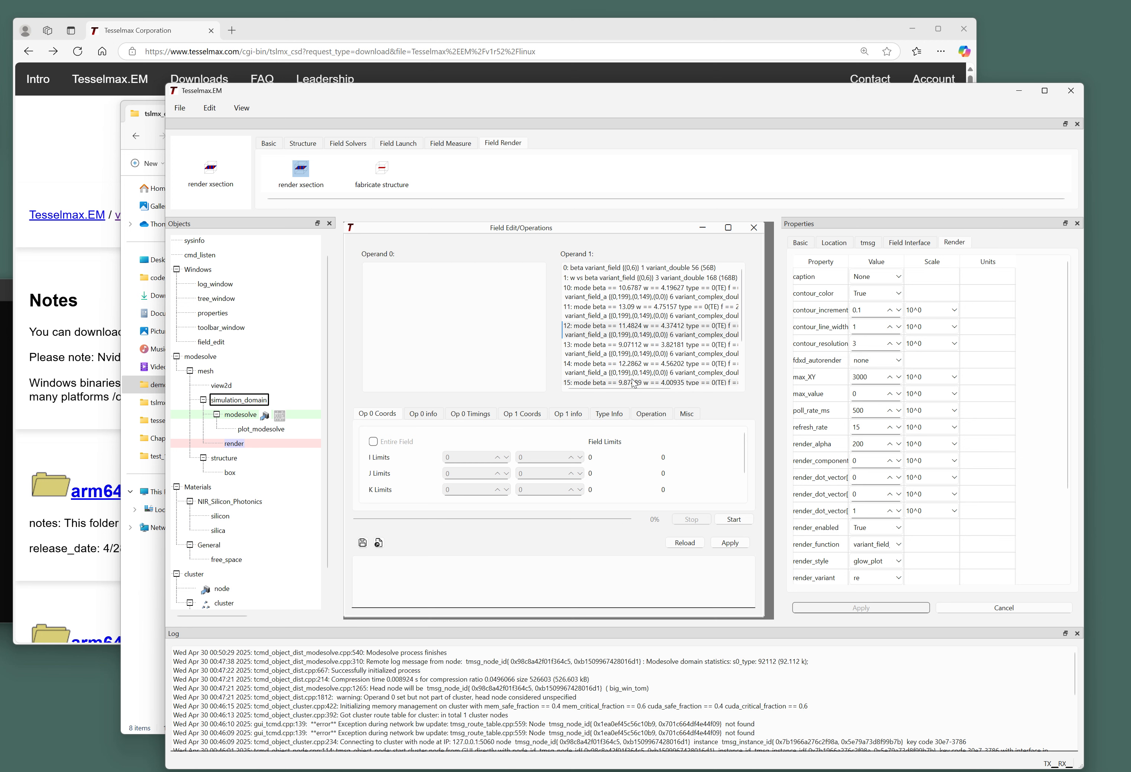
{"action": "left_click_drag", "start_coordinate": [639, 388], "coordinate": [729, 391]}
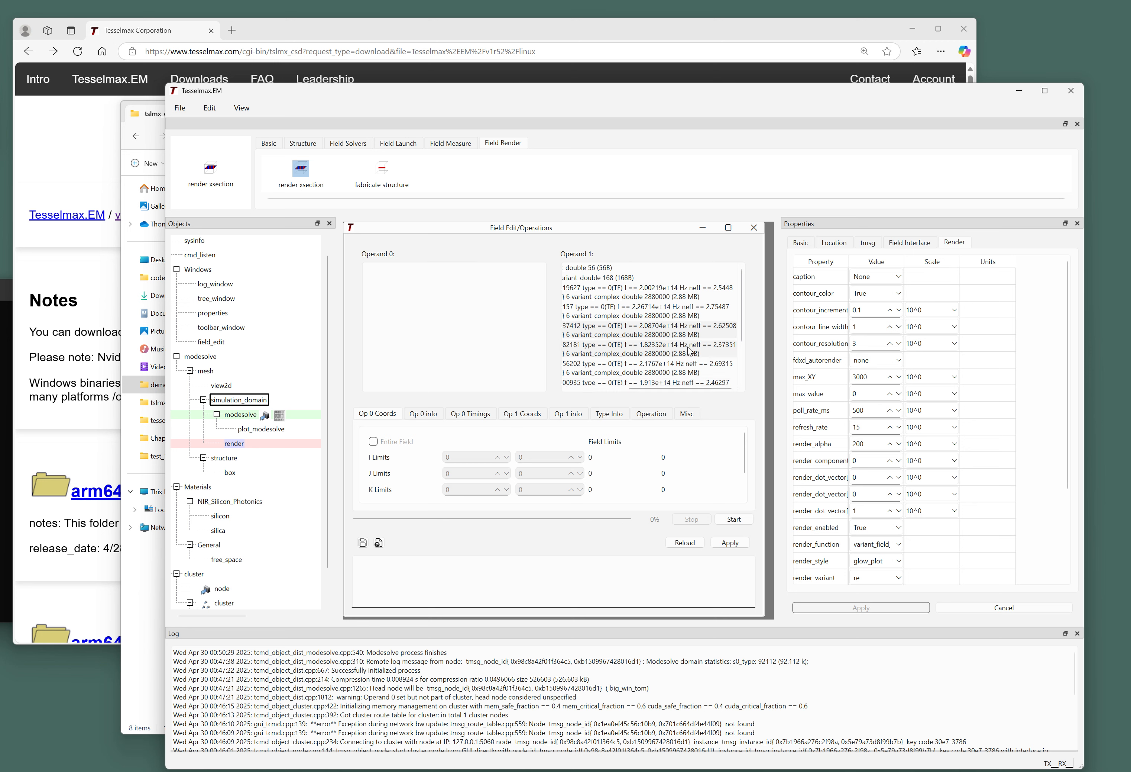
{"action": "scroll", "coordinate": [688, 350], "scroll_direction": "down", "scroll_amount": 2}
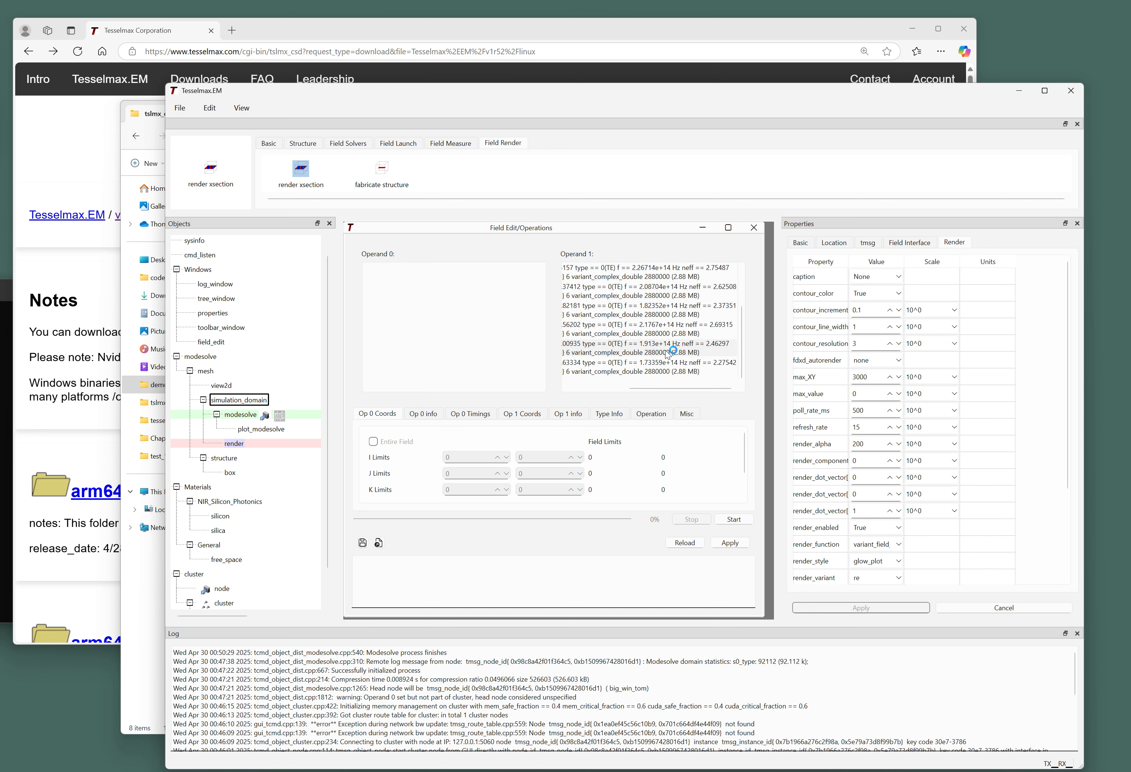
{"action": "left_click_drag", "start_coordinate": [694, 390], "coordinate": [611, 389]}
Run a Duplicate field operation copying mode 15 into the render object.
{"action": "left_click", "coordinate": [650, 413]}
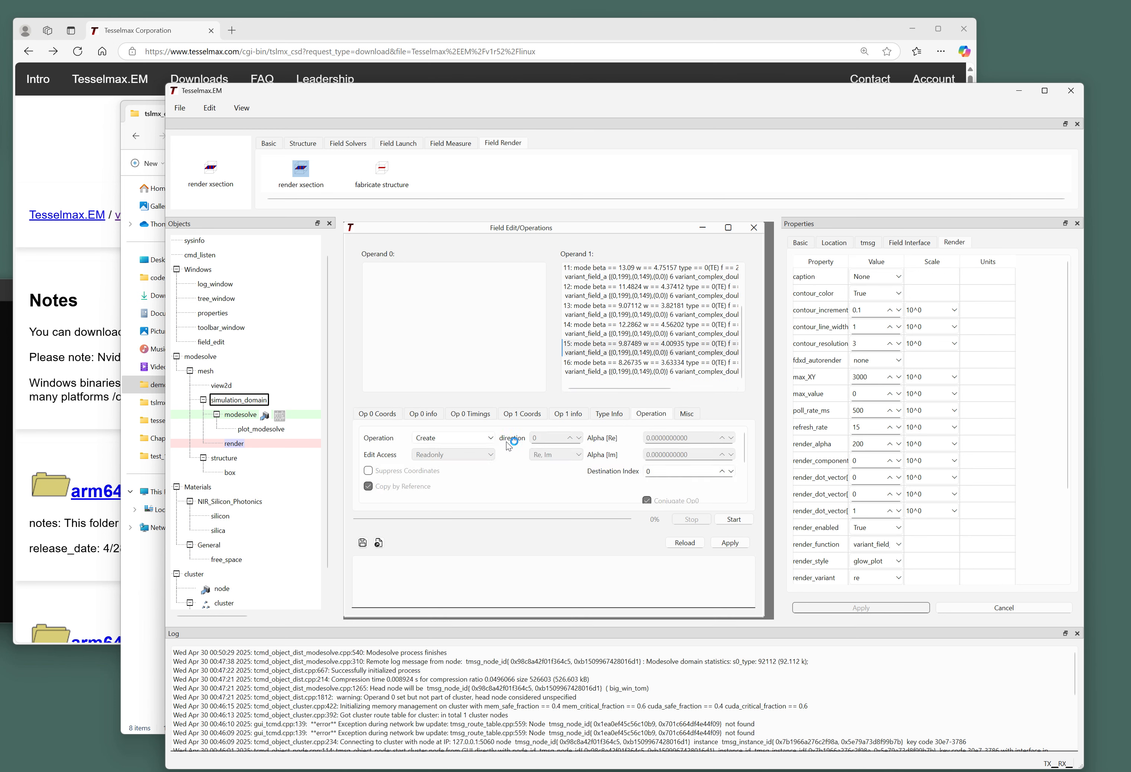
{"action": "left_click", "coordinate": [487, 438]}
{"action": "left_click", "coordinate": [462, 469]}
{"action": "left_click", "coordinate": [736, 522]}
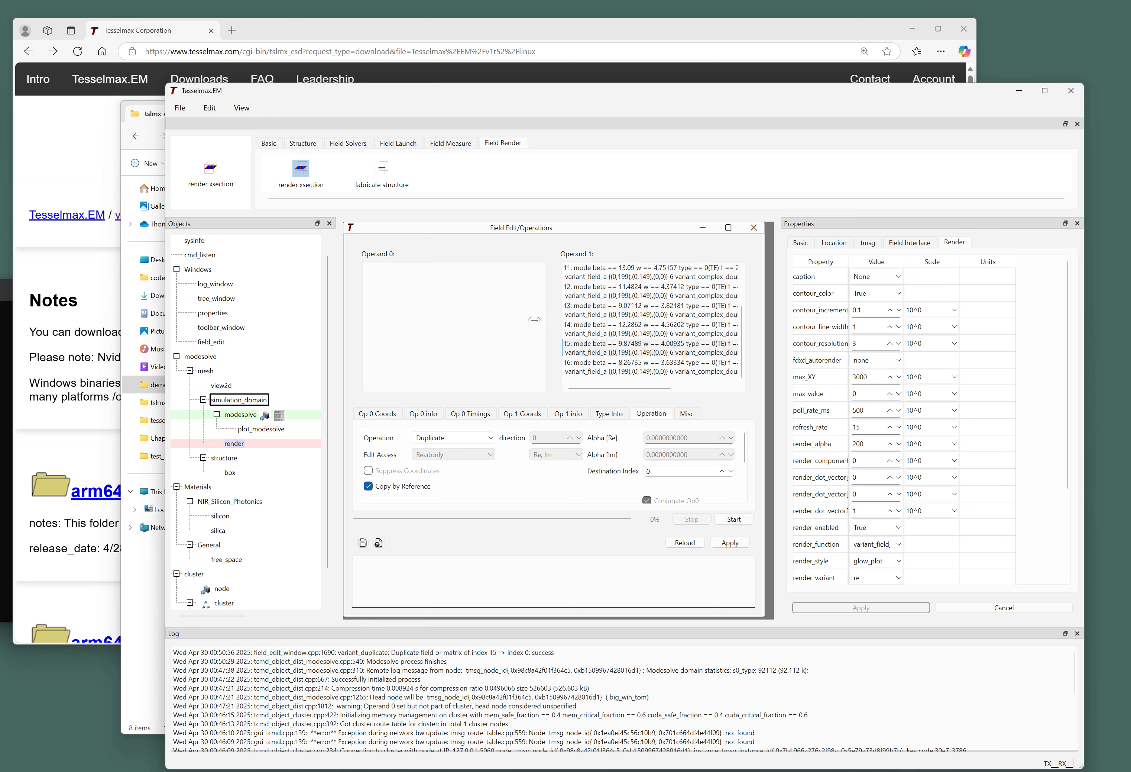
Bring view2d forward and zoom and pan to inspect the mode's red glow around the waveguide.
{"action": "left_click_drag", "start_coordinate": [445, 230], "coordinate": [435, 323]}
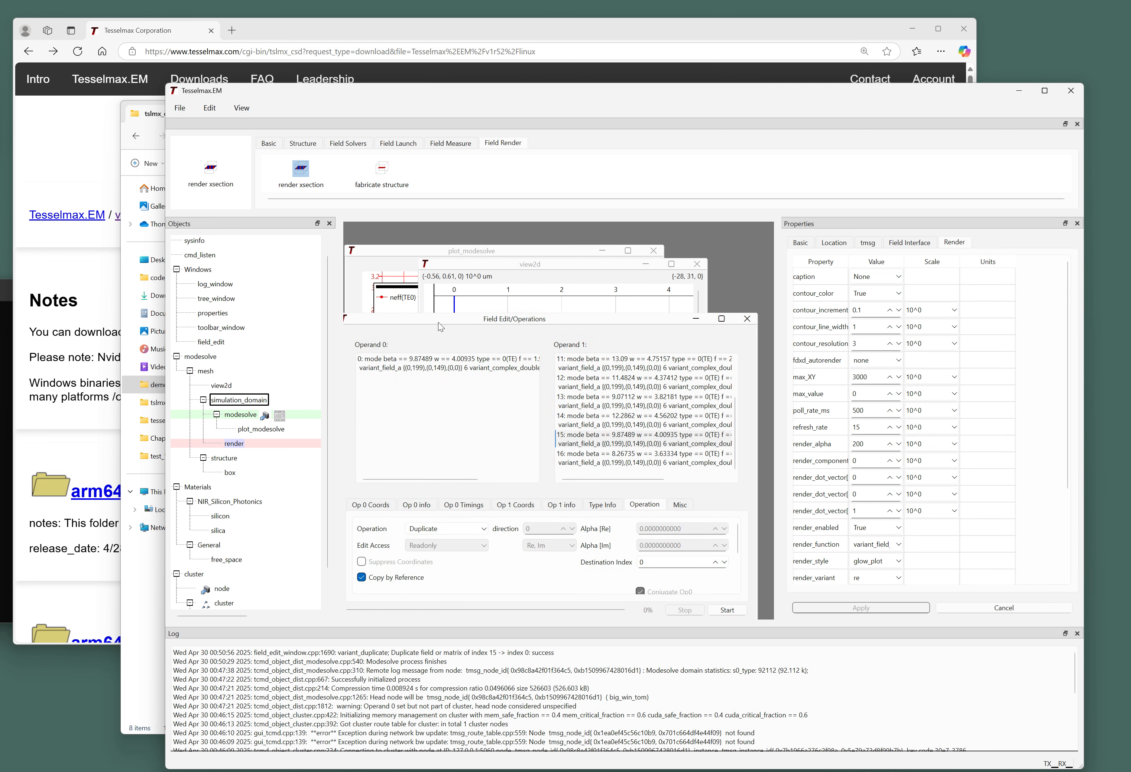
{"action": "left_click", "coordinate": [520, 267]}
{"action": "scroll", "coordinate": [556, 375], "scroll_direction": "up", "scroll_amount": 1}
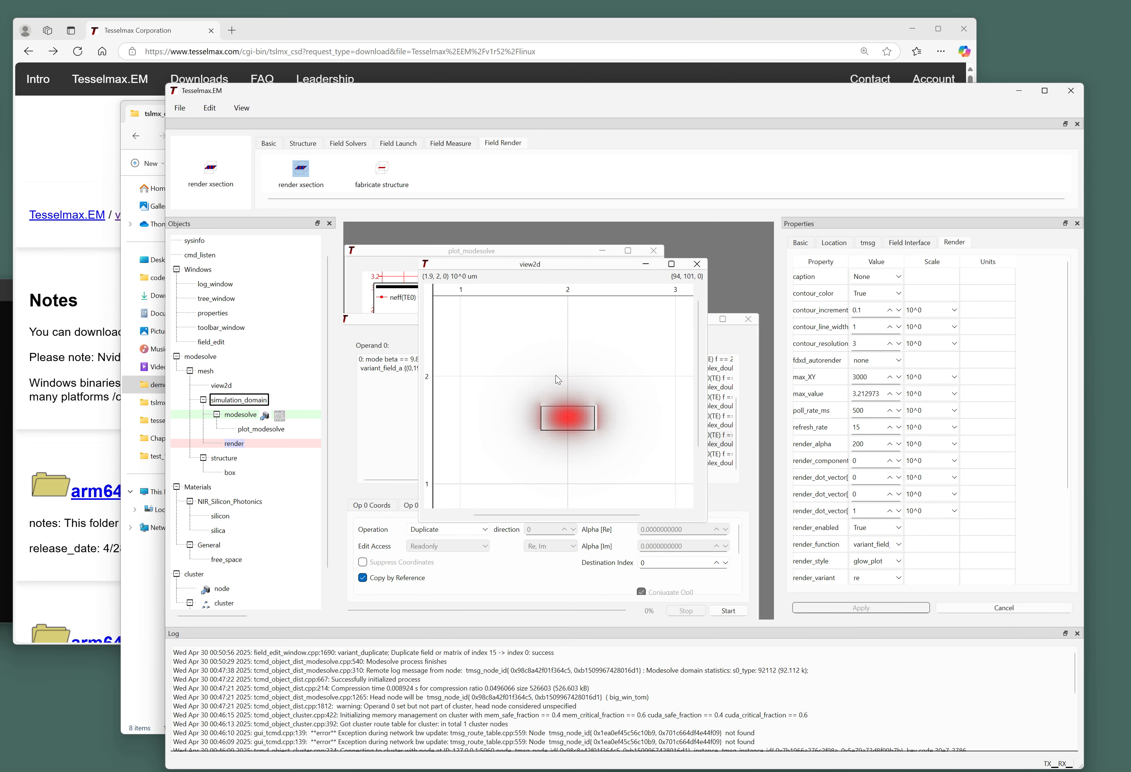
{"action": "scroll", "coordinate": [561, 434], "scroll_direction": "up", "scroll_amount": 1}
{"action": "middle_click_drag", "start_coordinate": [561, 434], "coordinate": [549, 404]}
{"action": "scroll", "coordinate": [525, 400], "scroll_direction": "down", "scroll_amount": 1}
{"action": "scroll", "coordinate": [549, 404], "scroll_direction": "down", "scroll_amount": 2}
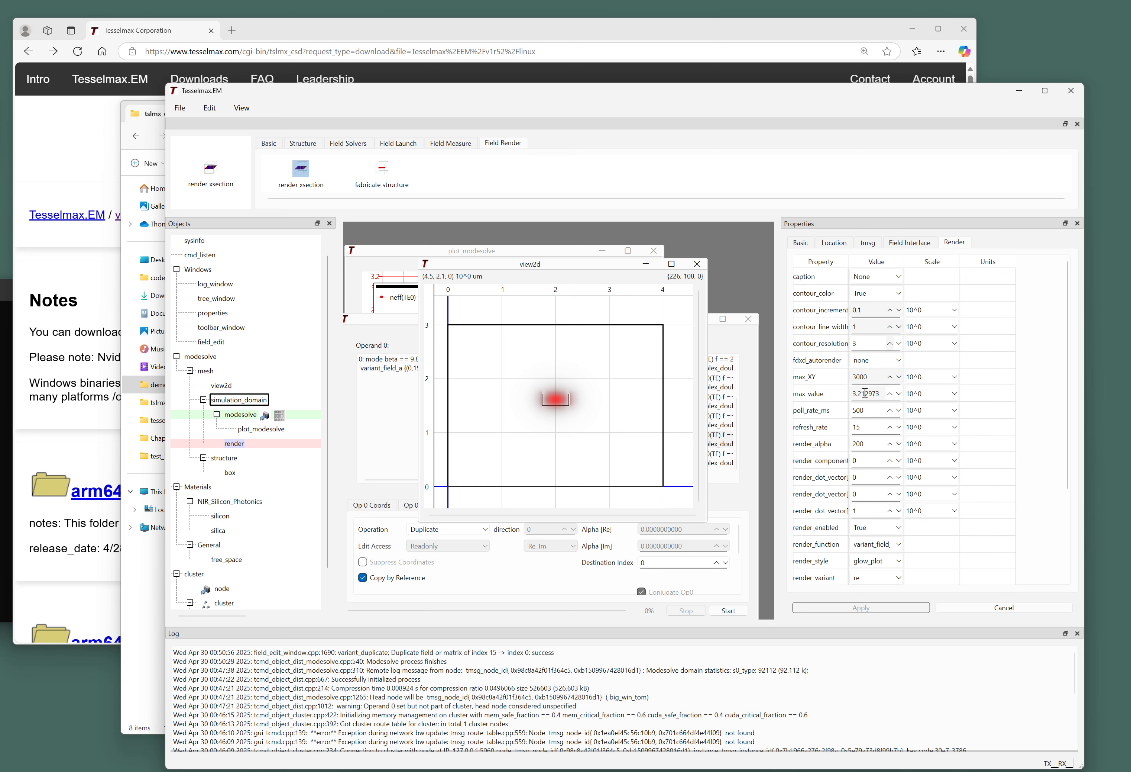
Apply an SI-unit caption to the render, then switch it to no caption.
{"action": "left_click", "coordinate": [878, 276]}
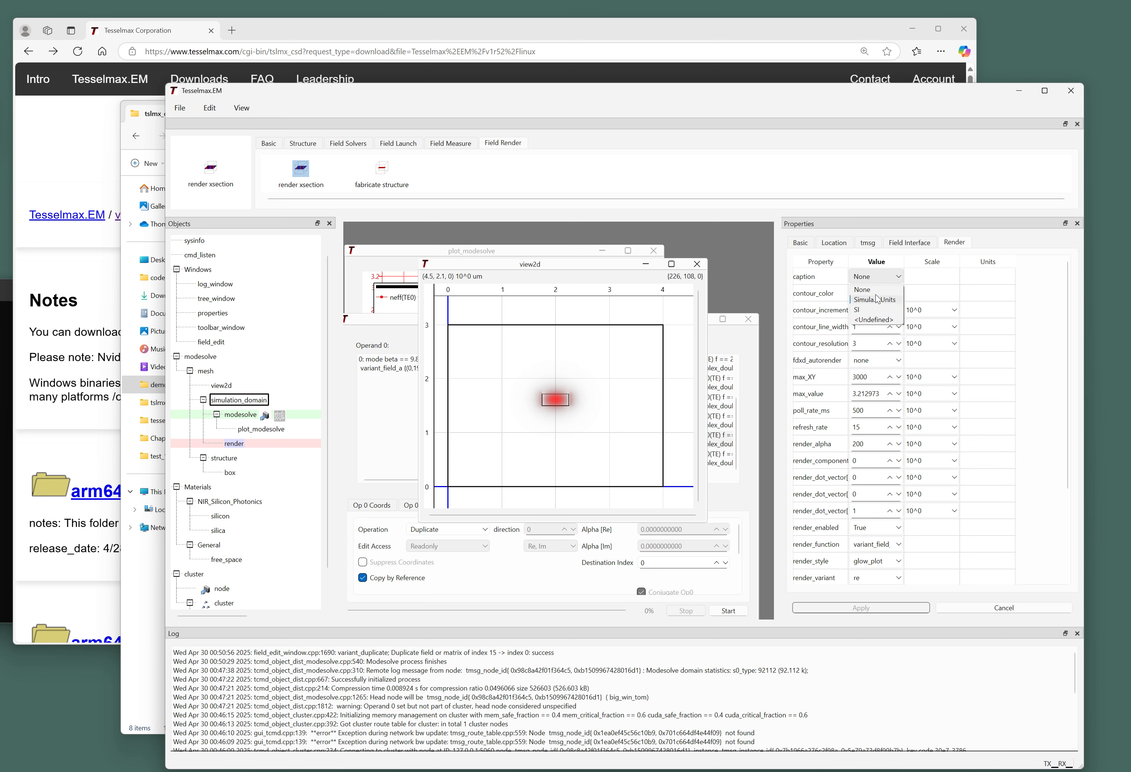
{"action": "left_click", "coordinate": [858, 309]}
{"action": "left_click", "coordinate": [847, 608]}
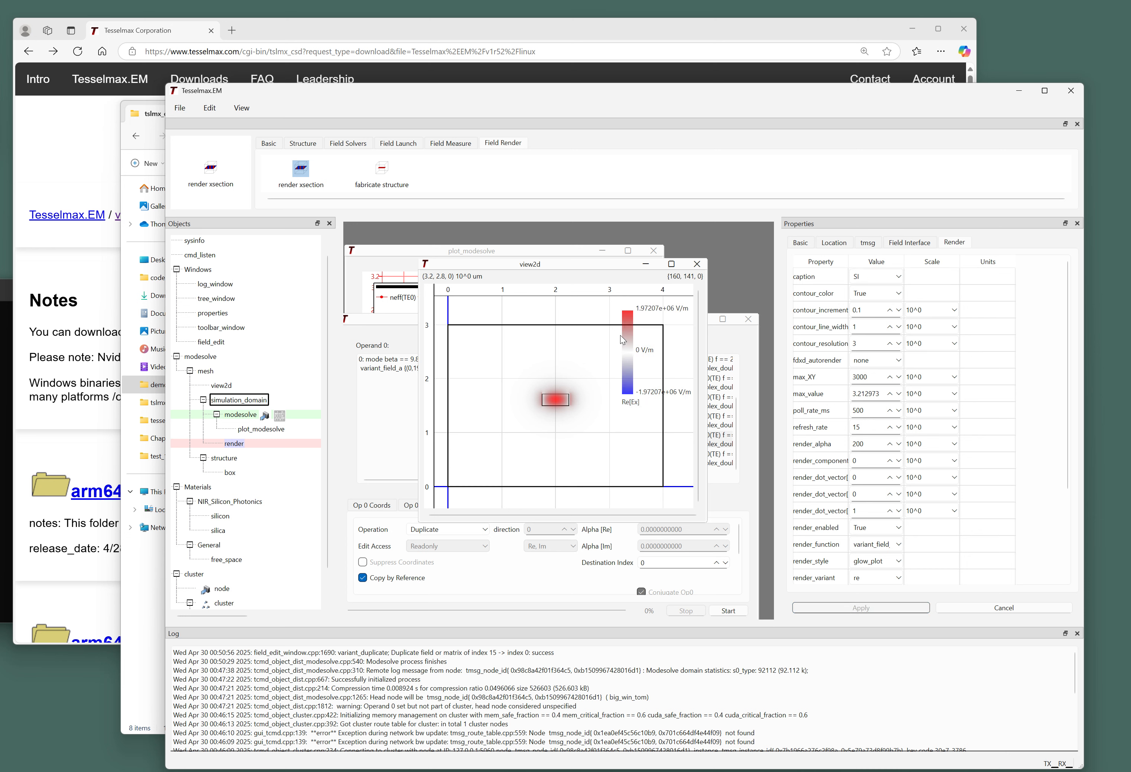
{"action": "left_click", "coordinate": [891, 276]}
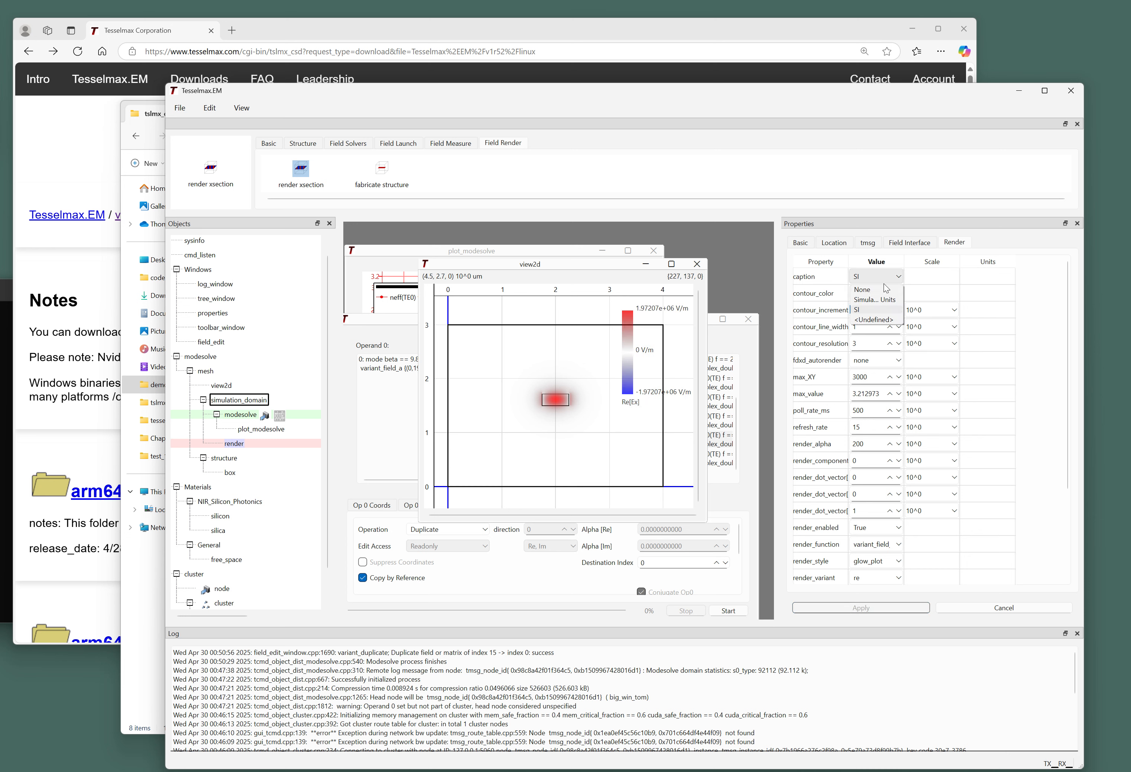
{"action": "left_click", "coordinate": [884, 289]}
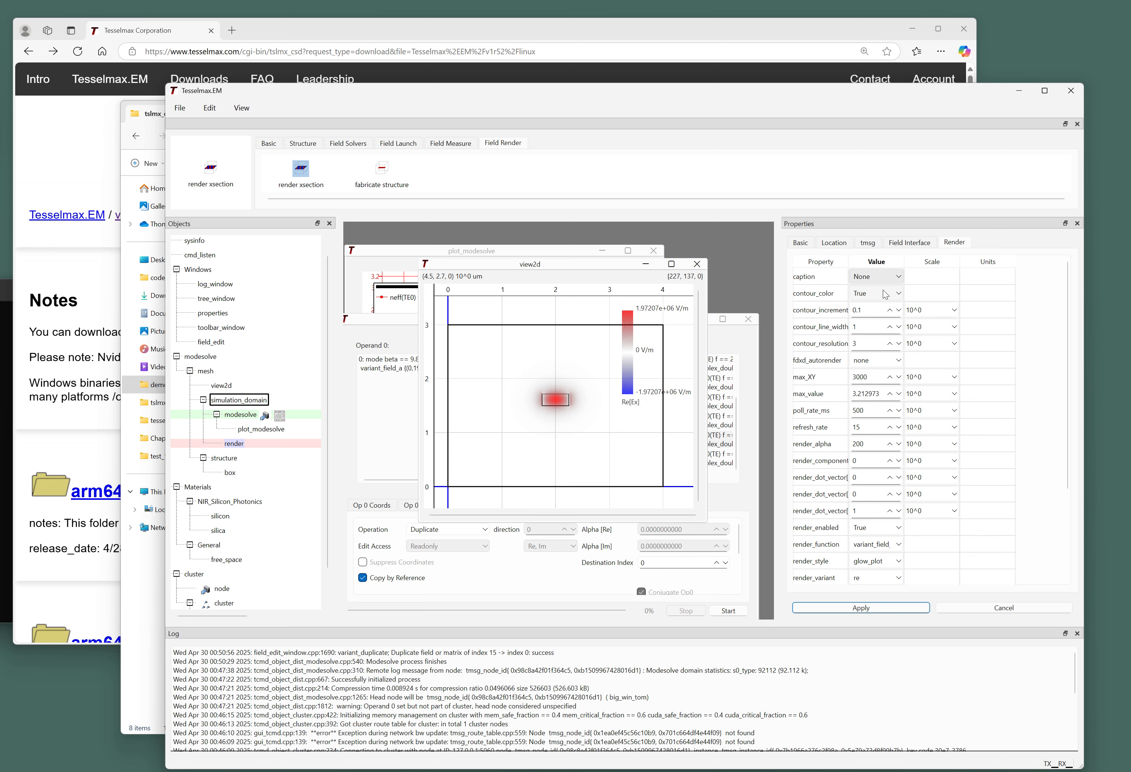
{"action": "left_click", "coordinate": [889, 607]}
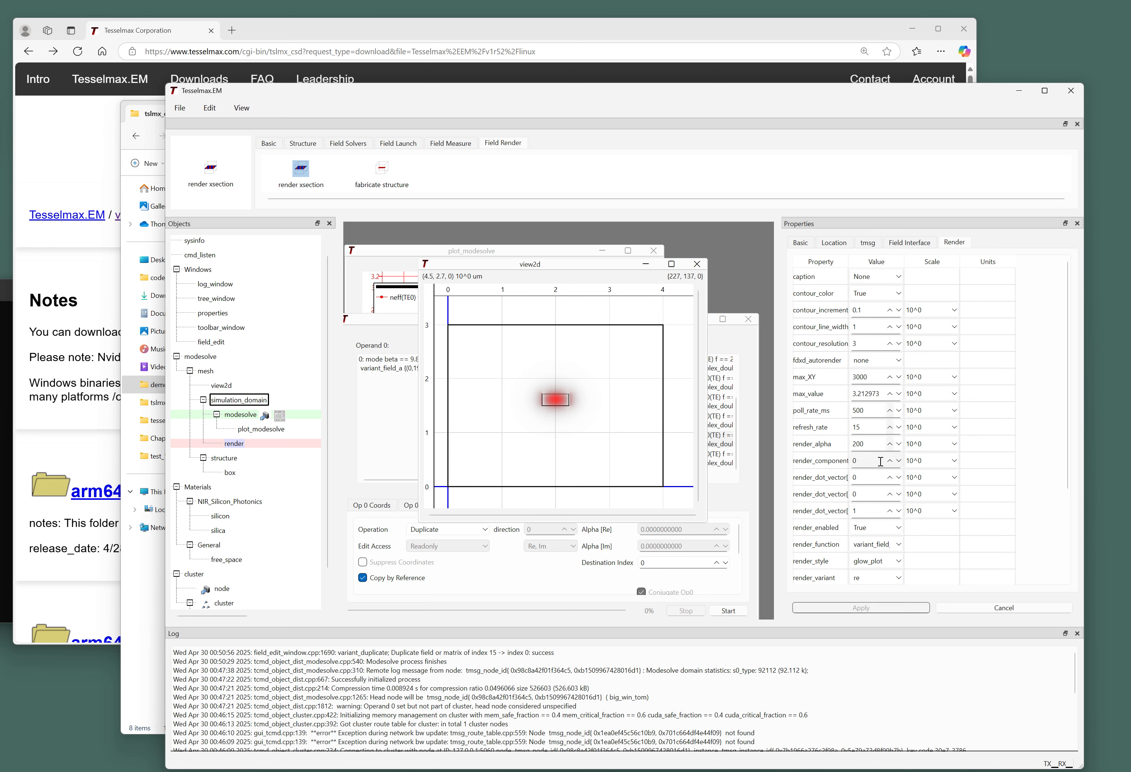
Set render_style to contour_plot, apply it, and zoom and pan view2d to inspect the contours.
{"action": "scroll", "coordinate": [865, 463], "scroll_direction": "down", "scroll_amount": 2}
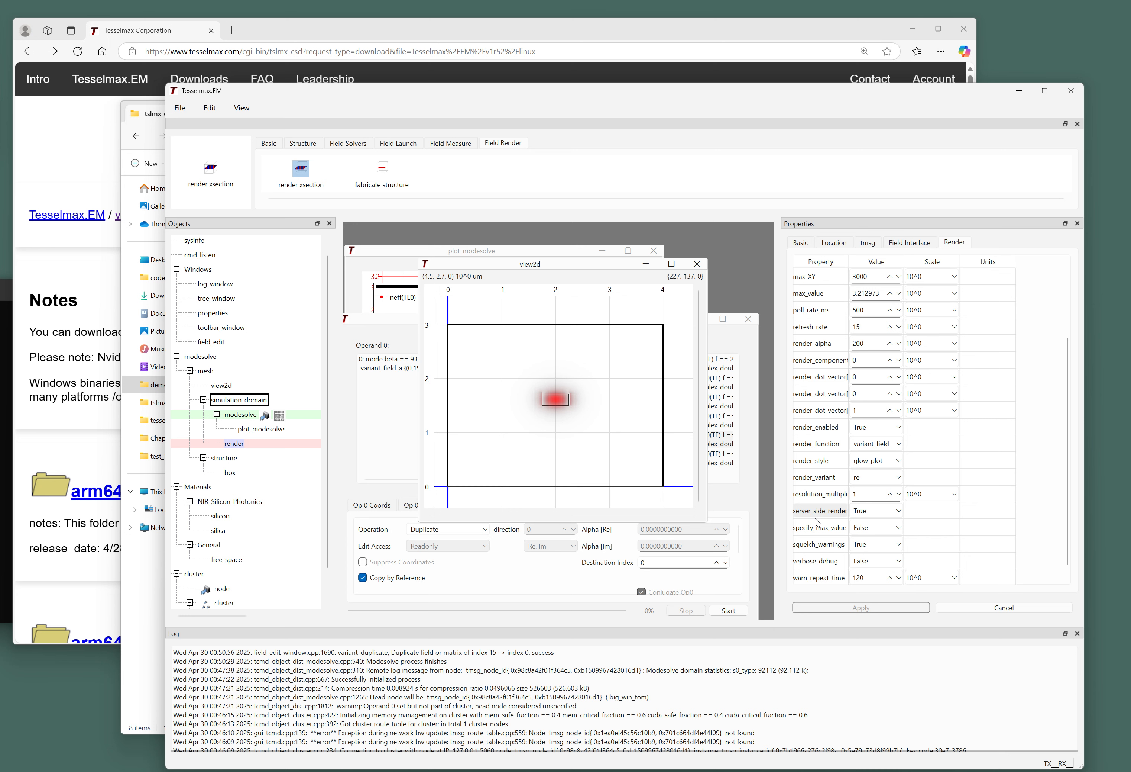
{"action": "left_click", "coordinate": [859, 465]}
{"action": "left_click", "coordinate": [874, 480]}
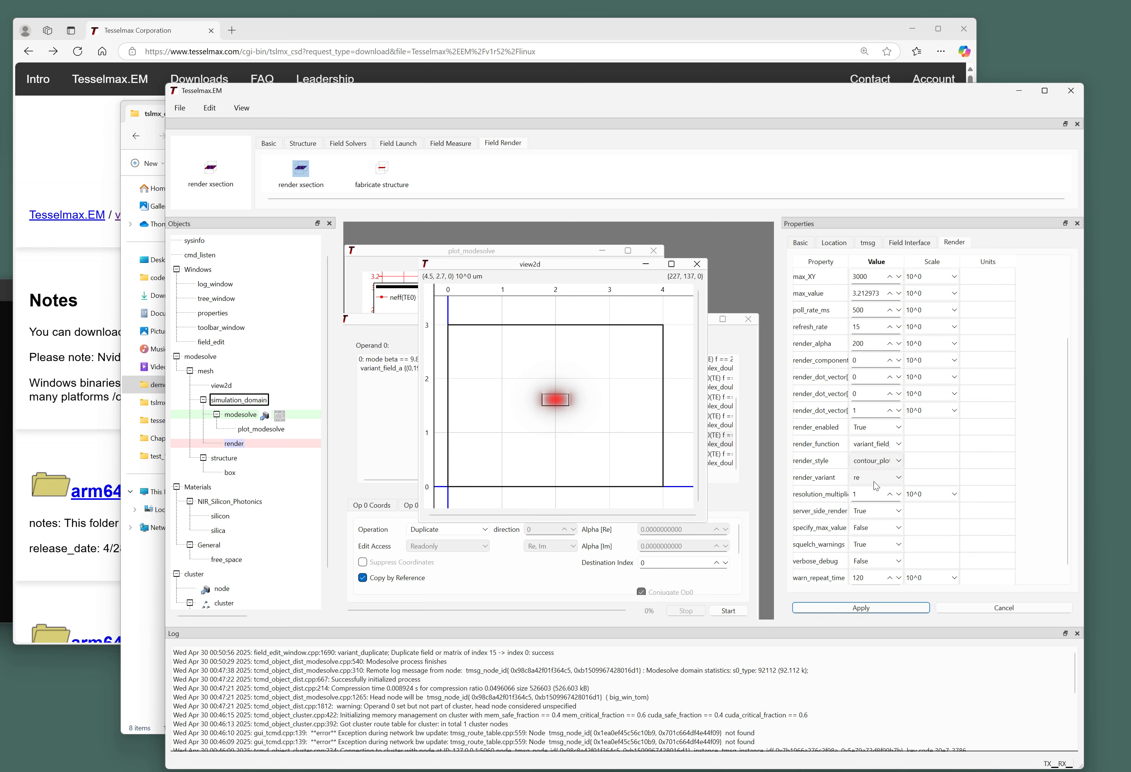
{"action": "left_click", "coordinate": [878, 606]}
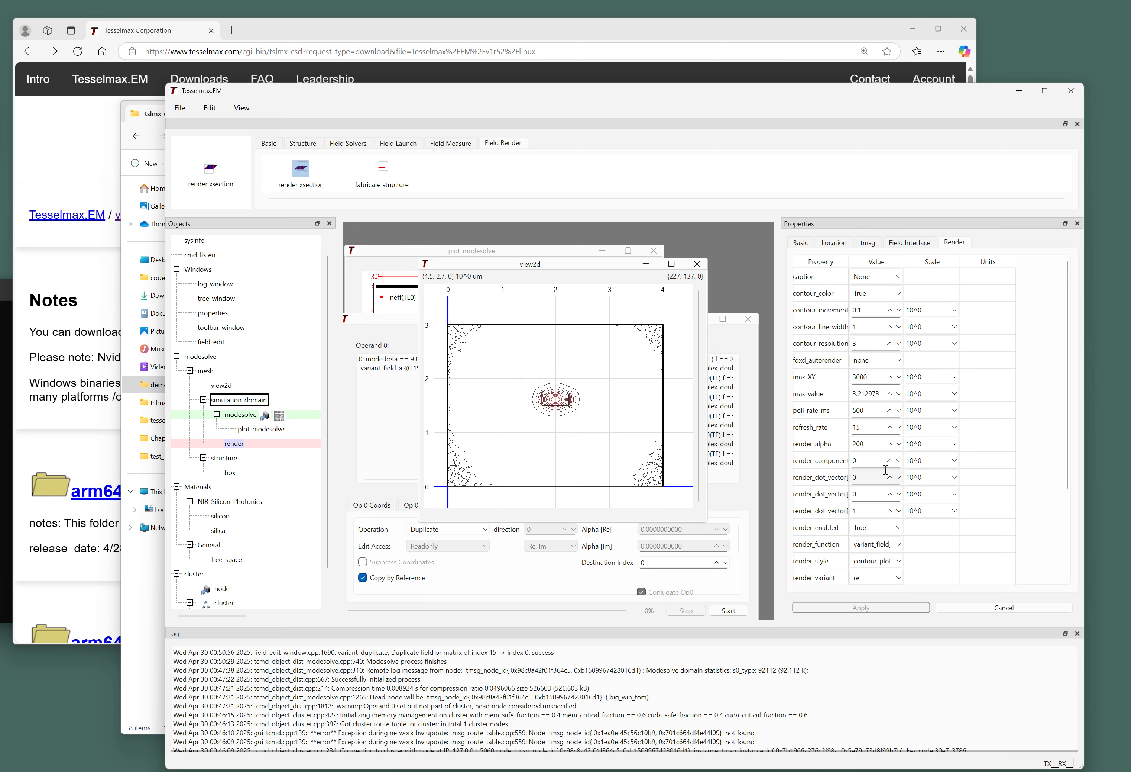
{"action": "scroll", "coordinate": [638, 337], "scroll_direction": "up", "scroll_amount": 2}
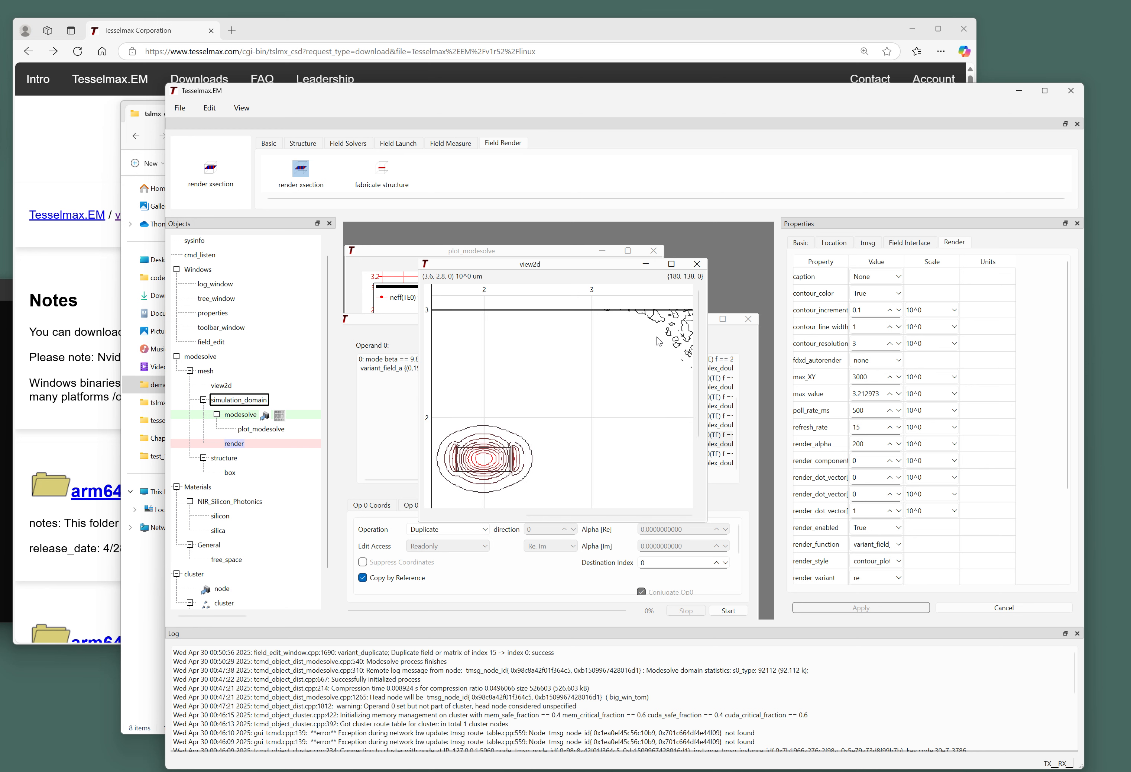
{"action": "scroll", "coordinate": [632, 350], "scroll_direction": "down", "scroll_amount": 1}
{"action": "mouse_move", "coordinate": [555, 407]}
{"action": "left_mouse_down"}
{"action": "mouse_move", "coordinate": [574, 408]}
{"action": "mouse_move", "coordinate": [566, 414]}
{"action": "left_mouse_up"}
{"action": "scroll", "coordinate": [575, 408], "scroll_direction": "up", "scroll_amount": 1}
{"action": "scroll", "coordinate": [557, 410], "scroll_direction": "down", "scroll_amount": 1}
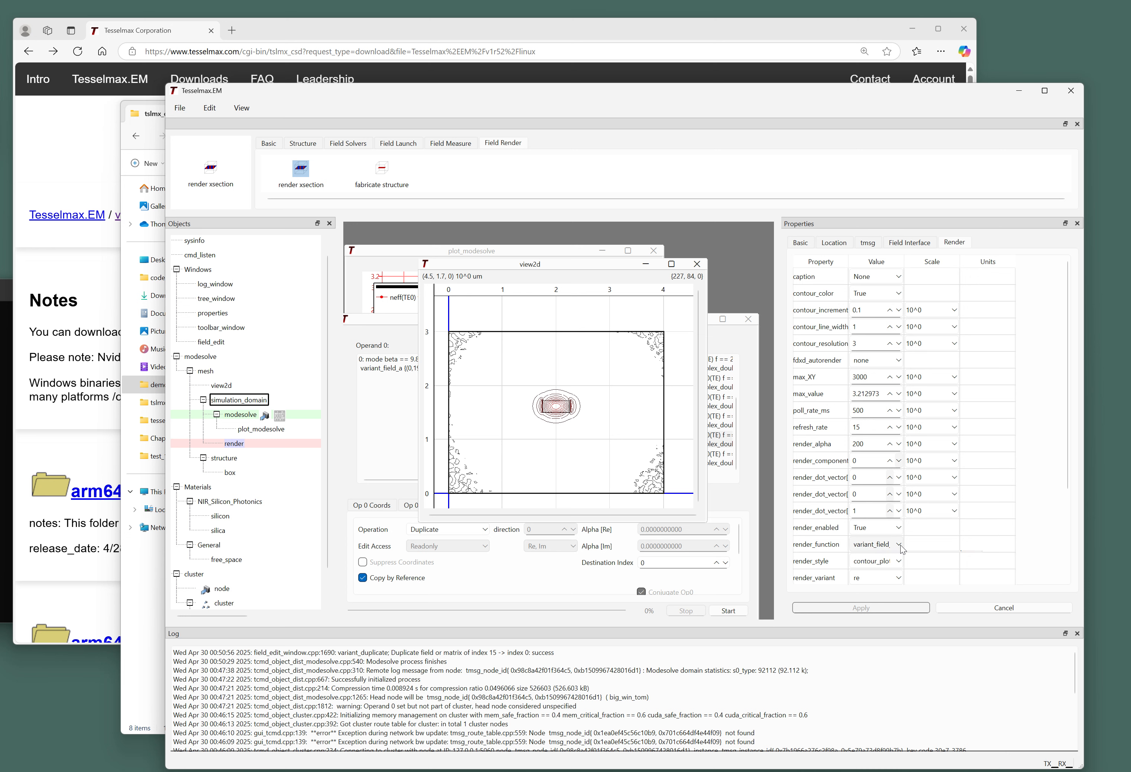
Set render_style back to glow_plot, apply it, and zoom and pan over the red glow.
{"action": "left_click", "coordinate": [894, 566]}
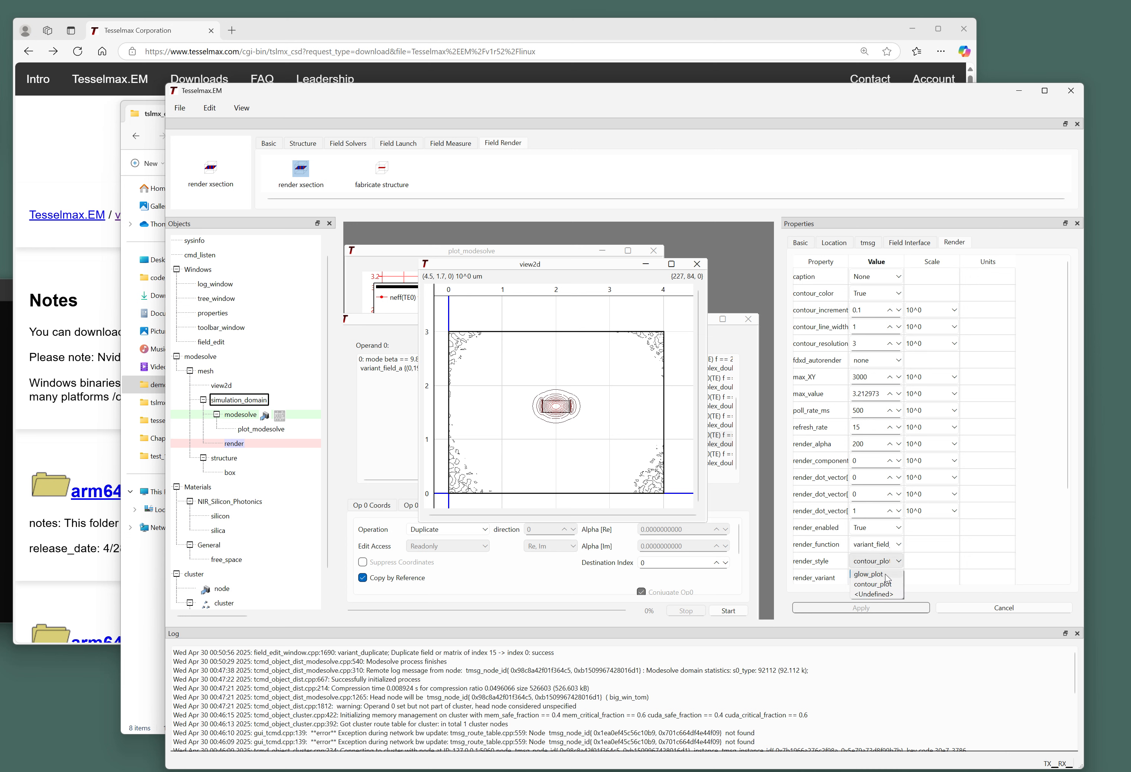
{"action": "left_click", "coordinate": [885, 589]}
{"action": "left_click", "coordinate": [888, 609]}
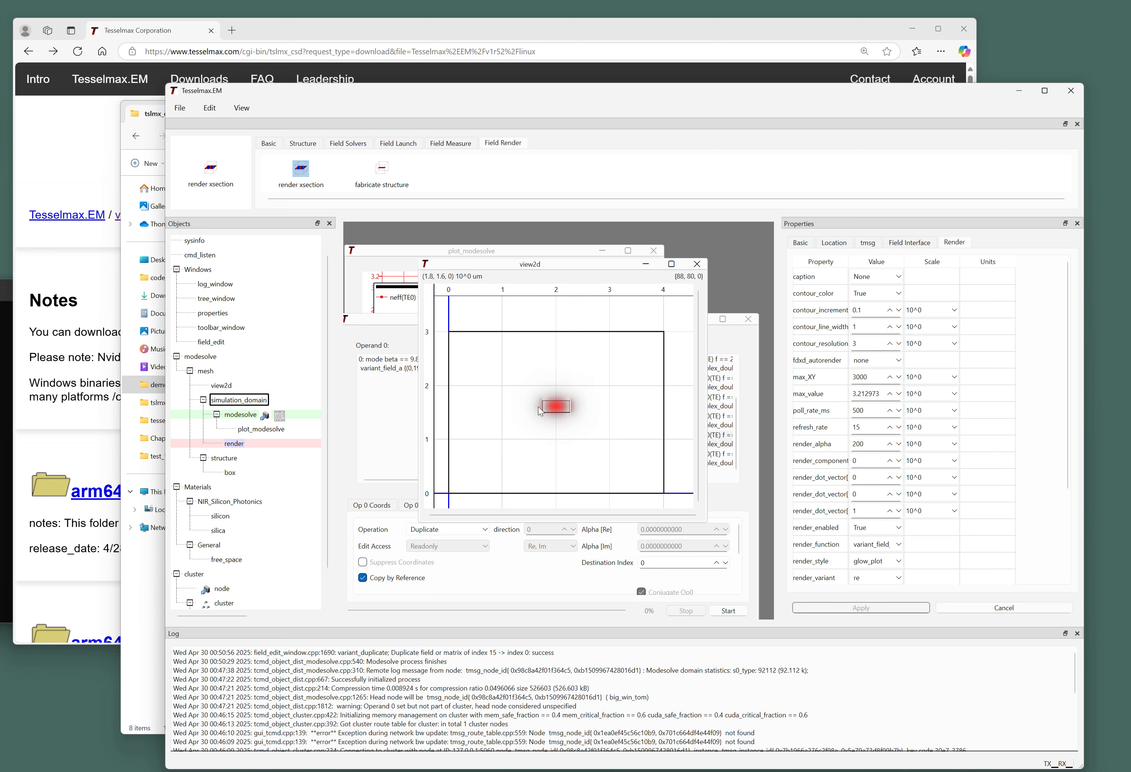
{"action": "scroll", "coordinate": [476, 485], "scroll_direction": "up", "scroll_amount": 2}
{"action": "scroll", "coordinate": [497, 460], "scroll_direction": "down", "scroll_amount": 2}
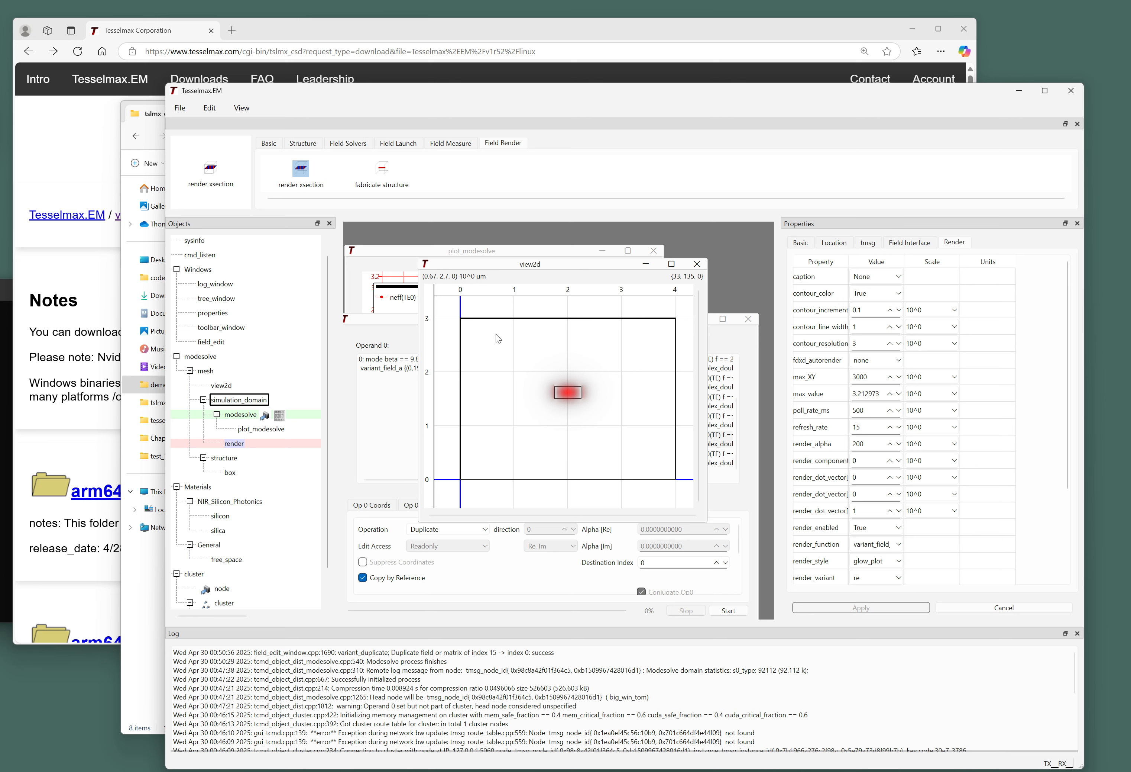
{"action": "scroll", "coordinate": [473, 330], "scroll_direction": "up", "scroll_amount": 4}
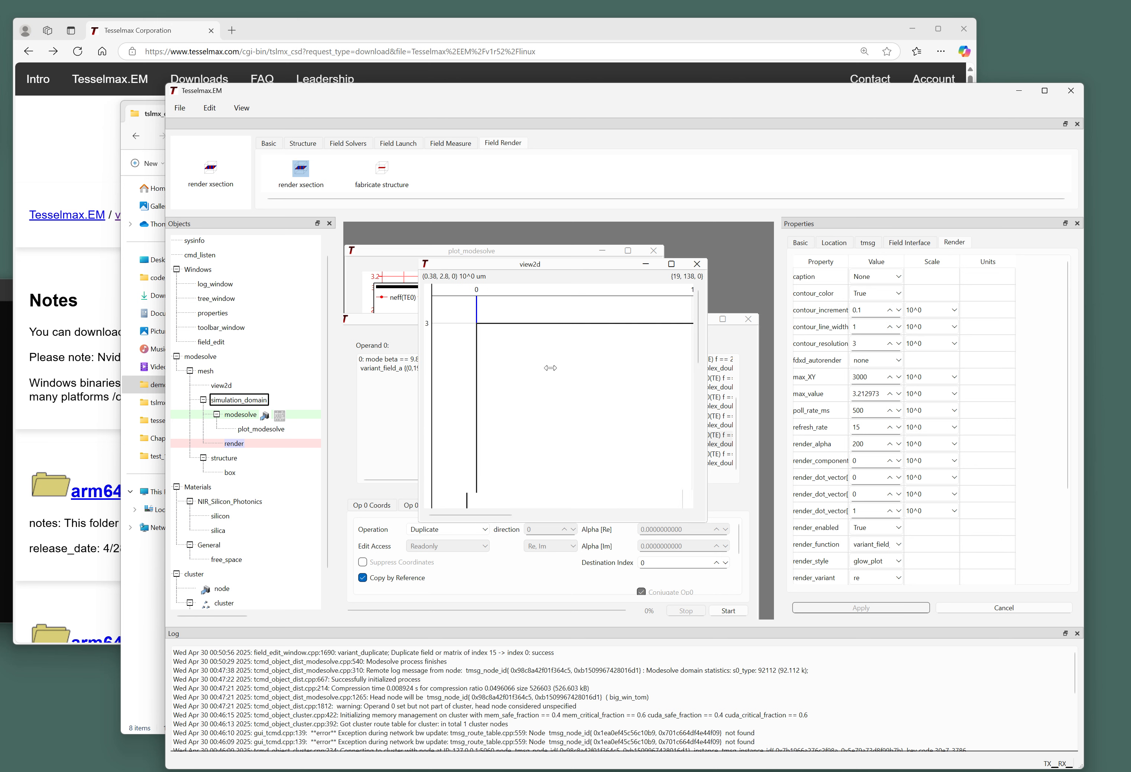
{"action": "scroll", "coordinate": [509, 351], "scroll_direction": "down", "scroll_amount": 4}
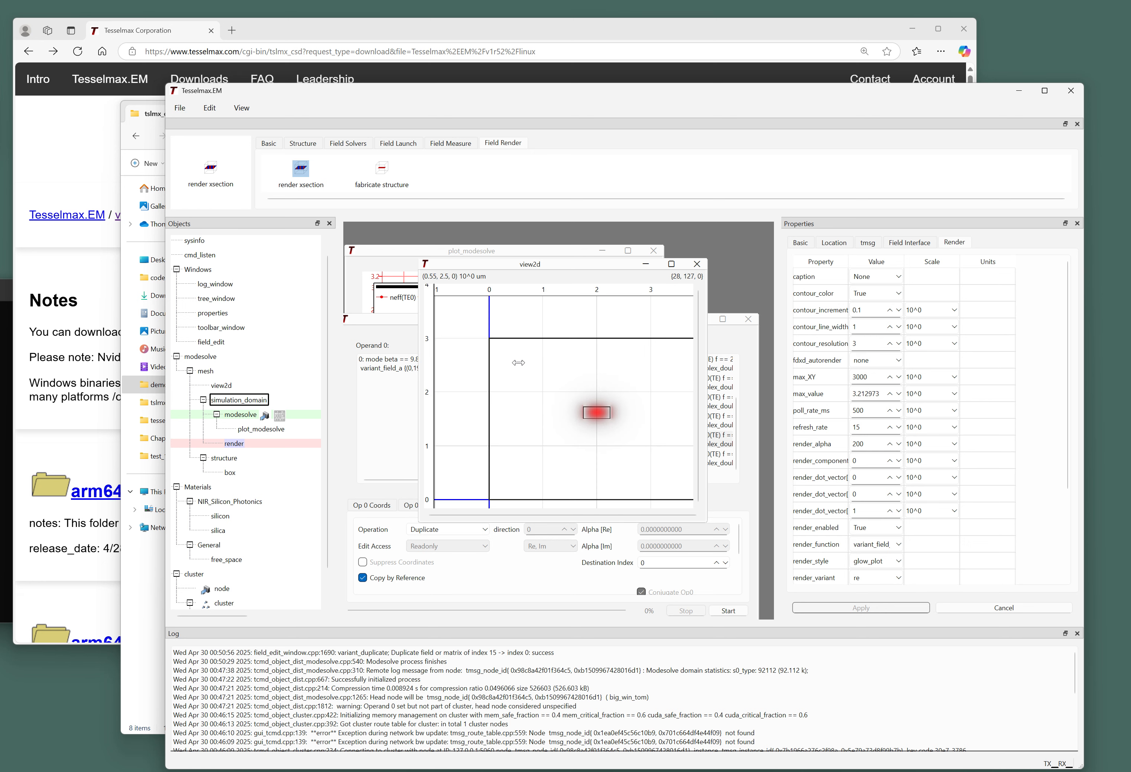
{"action": "left_click_drag", "start_coordinate": [530, 377], "coordinate": [540, 379]}
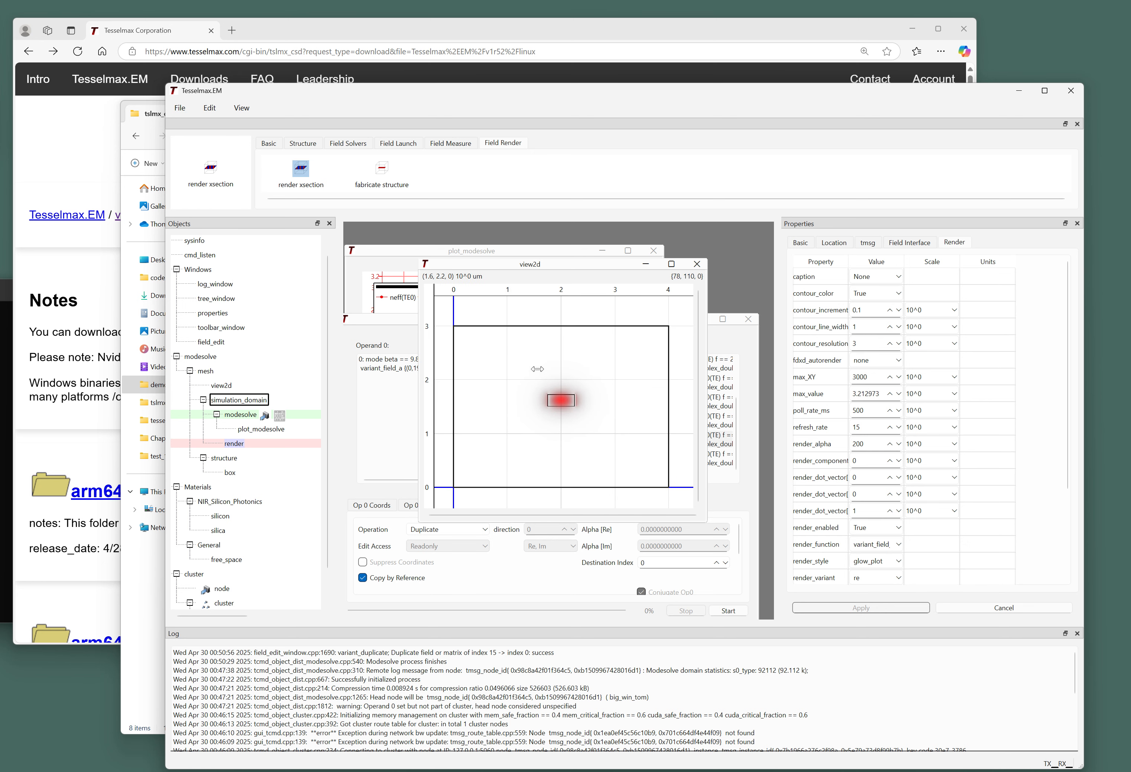
Add a power measure drawn over the whole simulation box and select poynting_measure.
{"action": "left_click", "coordinate": [448, 146]}
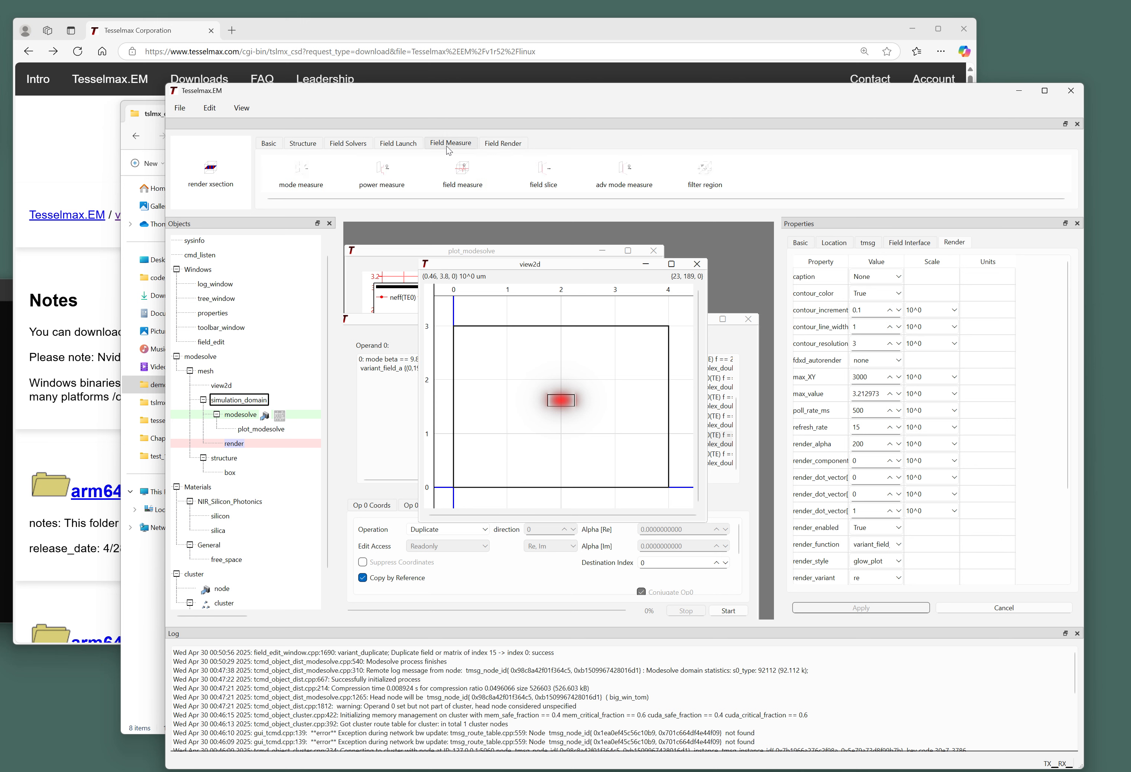
{"action": "left_click", "coordinate": [383, 170]}
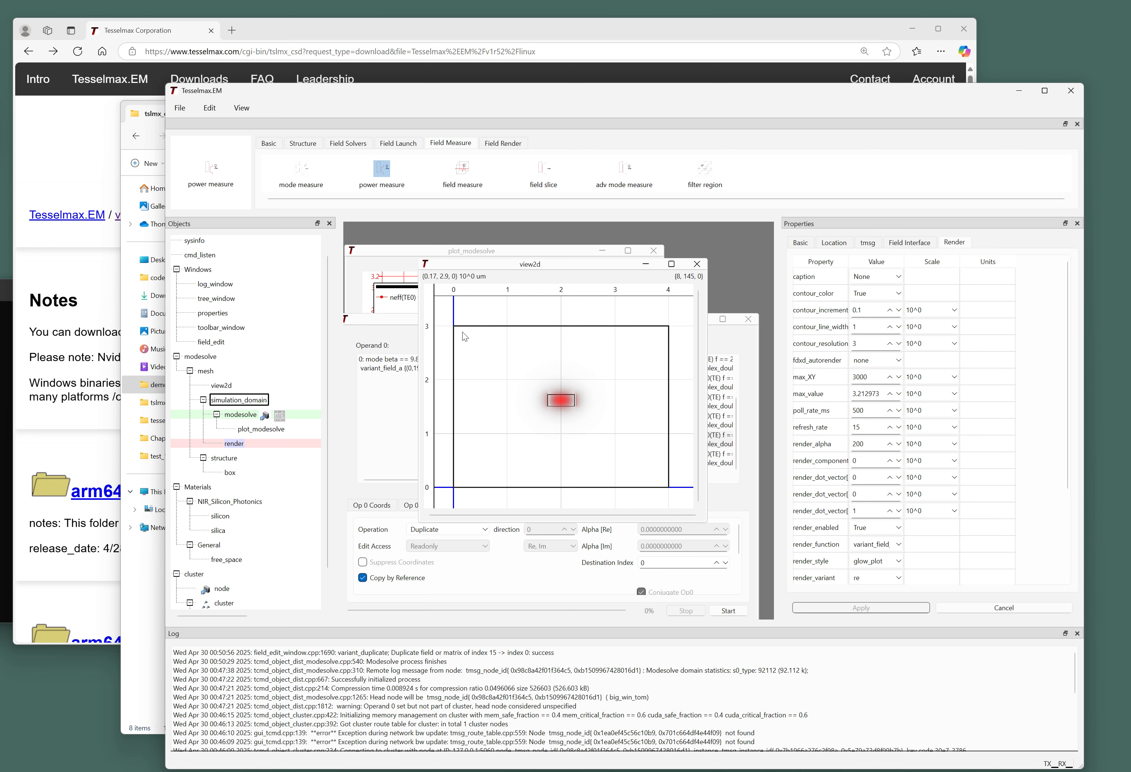
{"action": "left_click_drag", "start_coordinate": [454, 327], "coordinate": [668, 488]}
{"action": "left_click", "coordinate": [260, 459]}
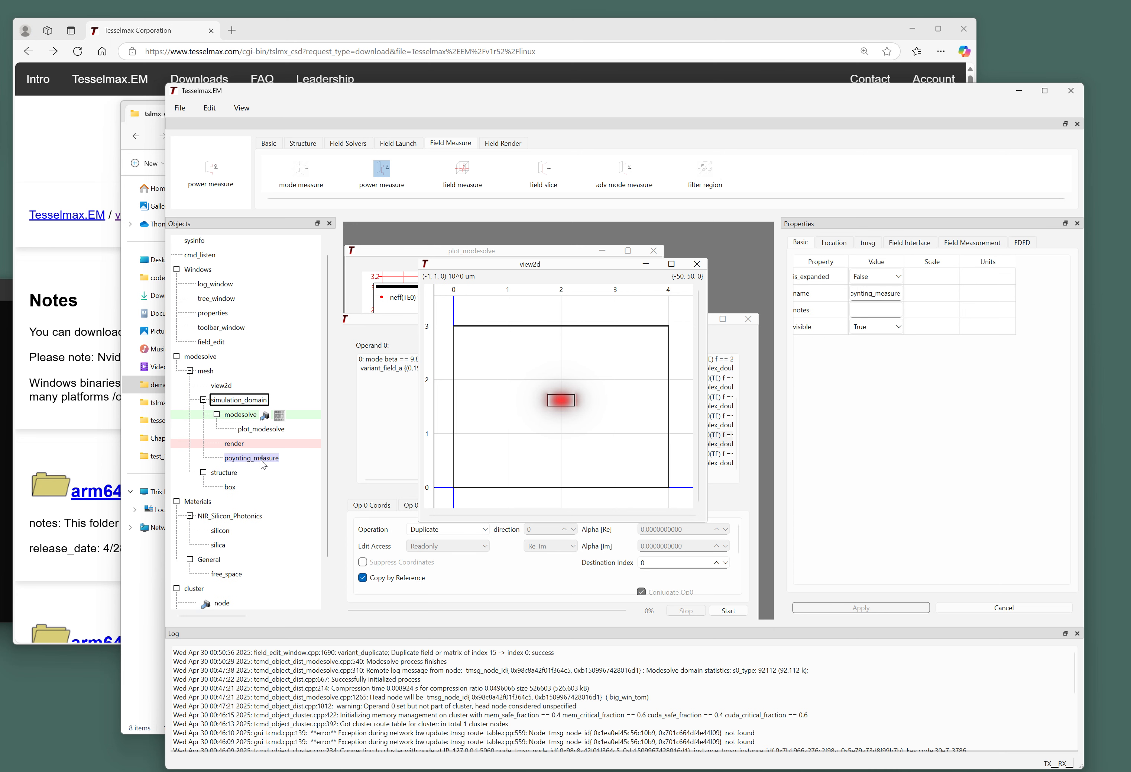
Review poynting_measure's settings tabs, ending on the field measurement settings.
{"action": "left_click", "coordinate": [978, 245]}
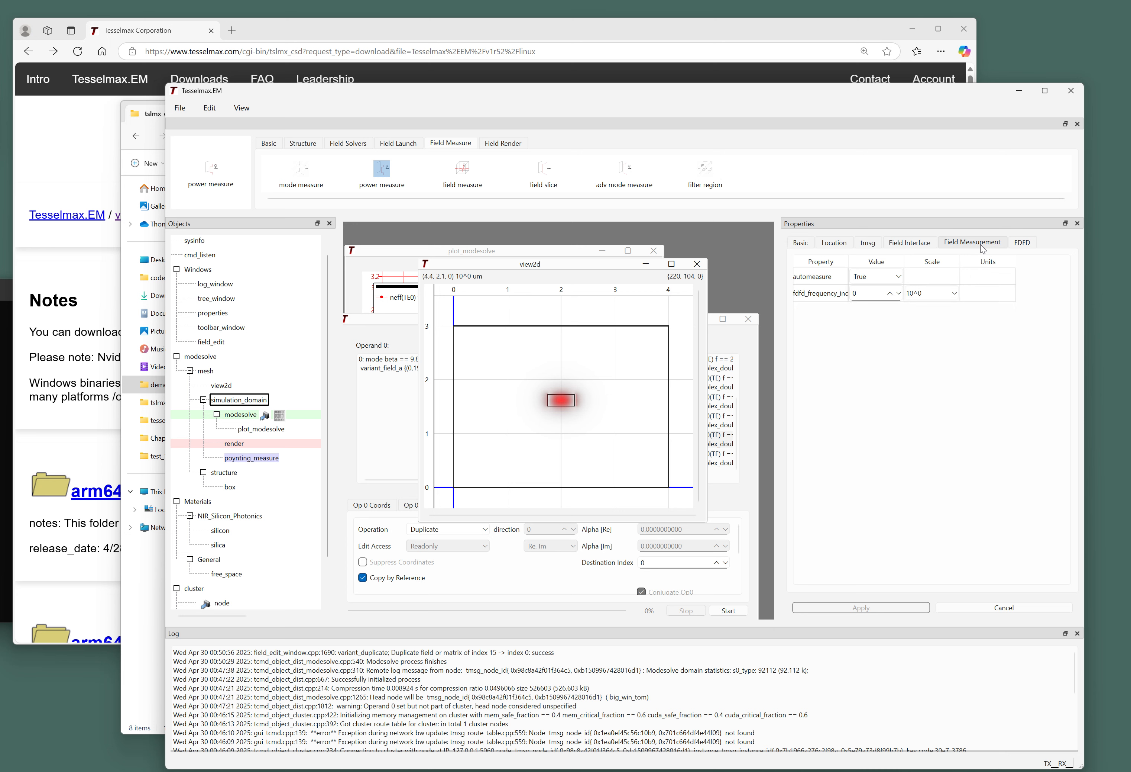
{"action": "left_click", "coordinate": [910, 242]}
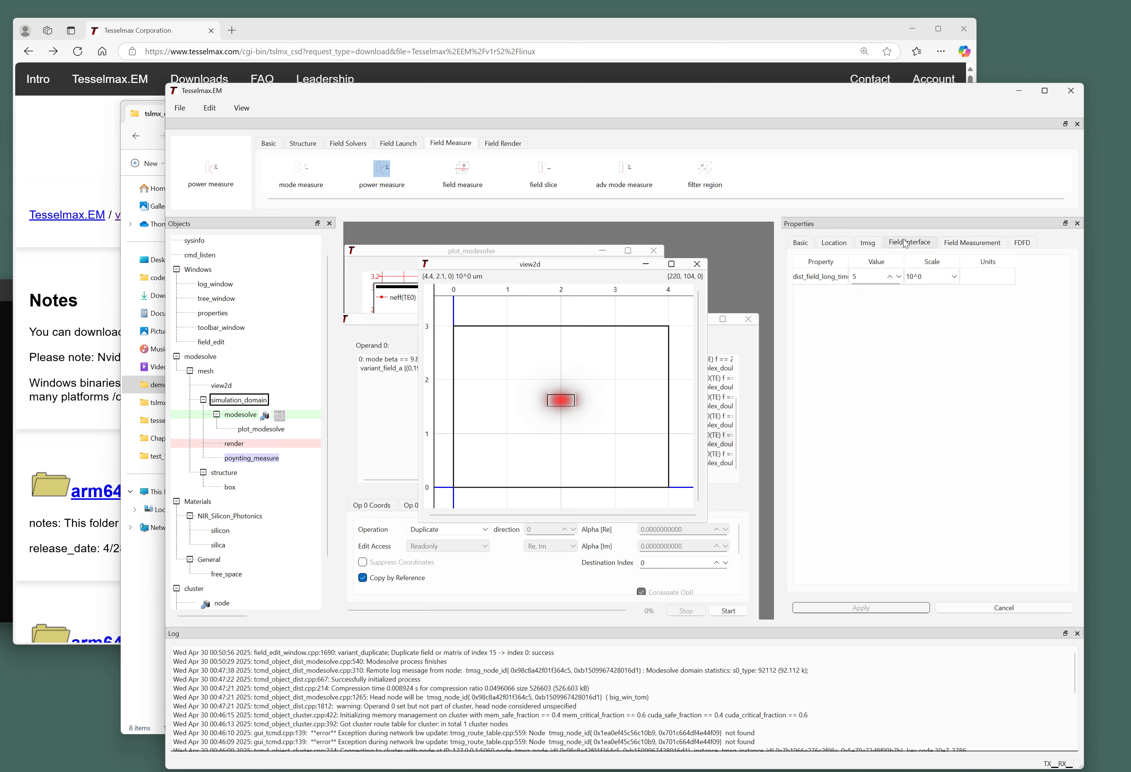
{"action": "left_click", "coordinate": [868, 242]}
{"action": "left_click", "coordinate": [835, 242]}
{"action": "left_click", "coordinate": [800, 242]}
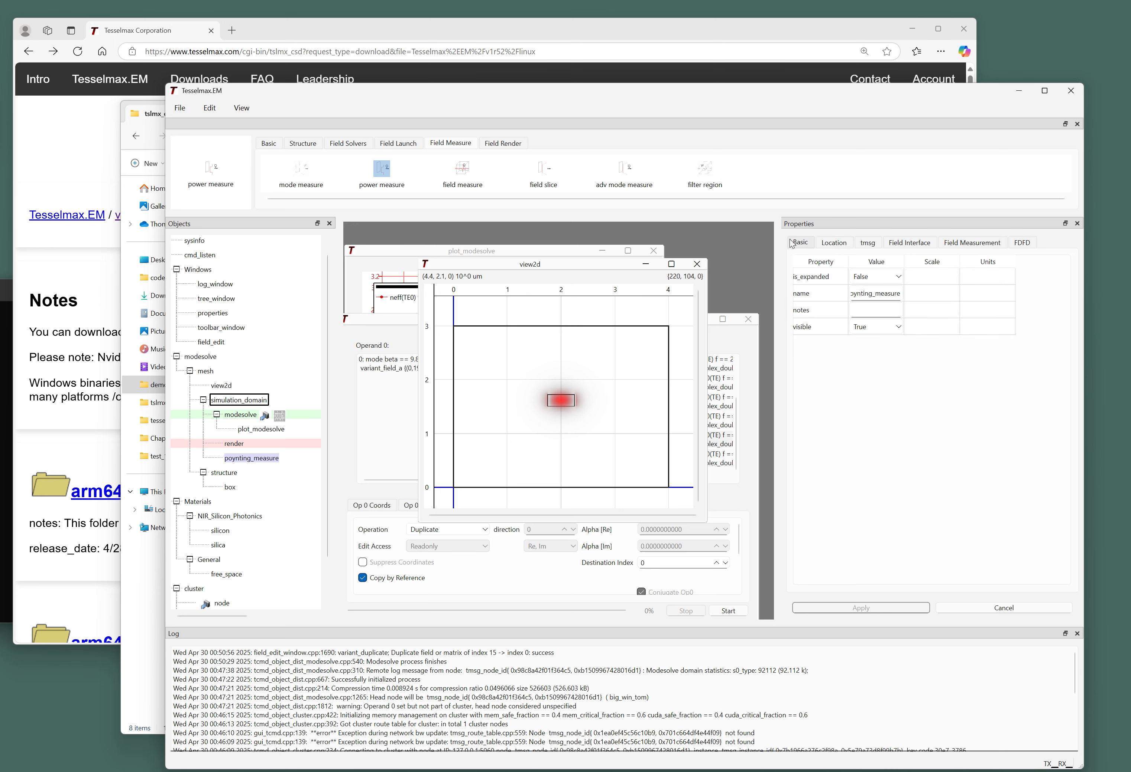
{"action": "left_click", "coordinate": [909, 242]}
{"action": "left_click", "coordinate": [960, 242]}
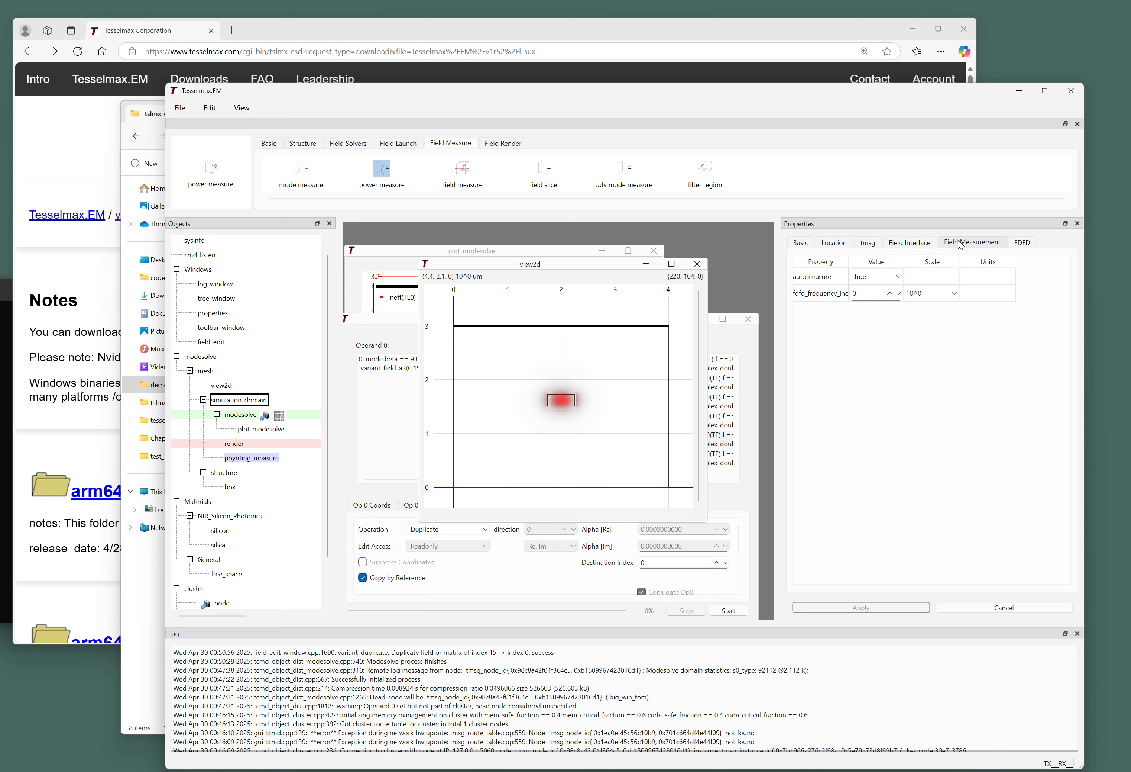
Set automeasure from True to False, apply it, and make poynting_measure the current object.
{"action": "left_click", "coordinate": [882, 277]}
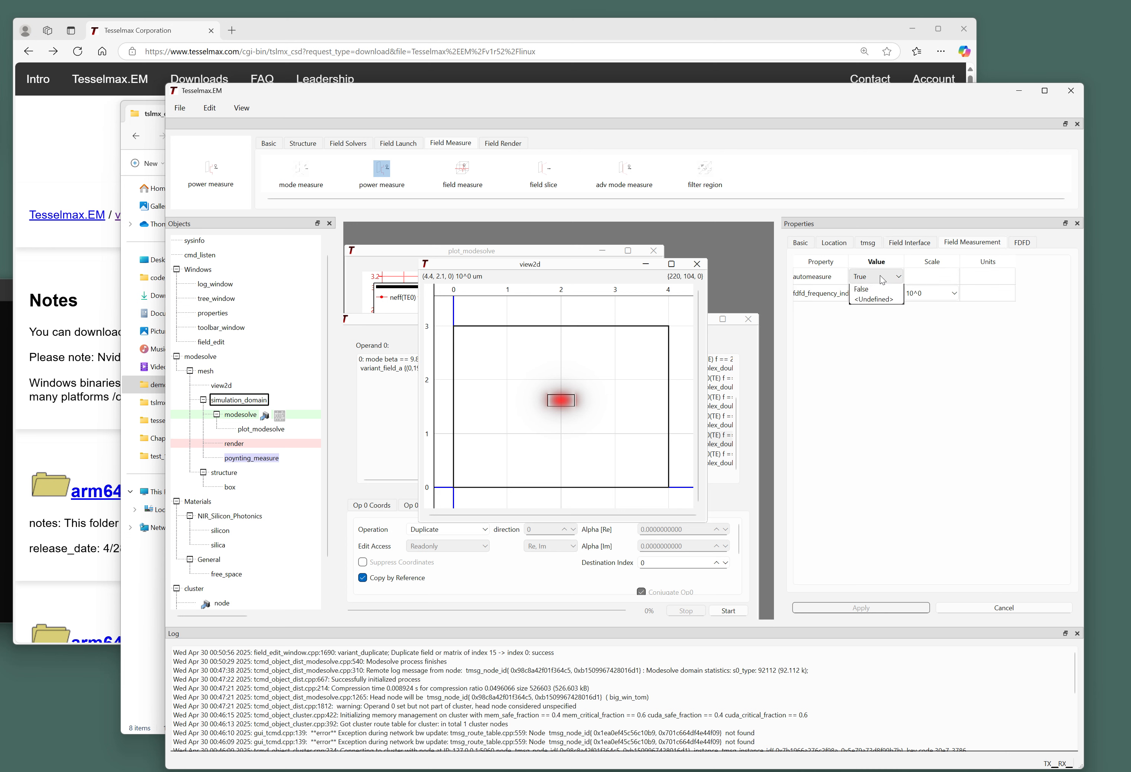
{"action": "left_click", "coordinate": [861, 299]}
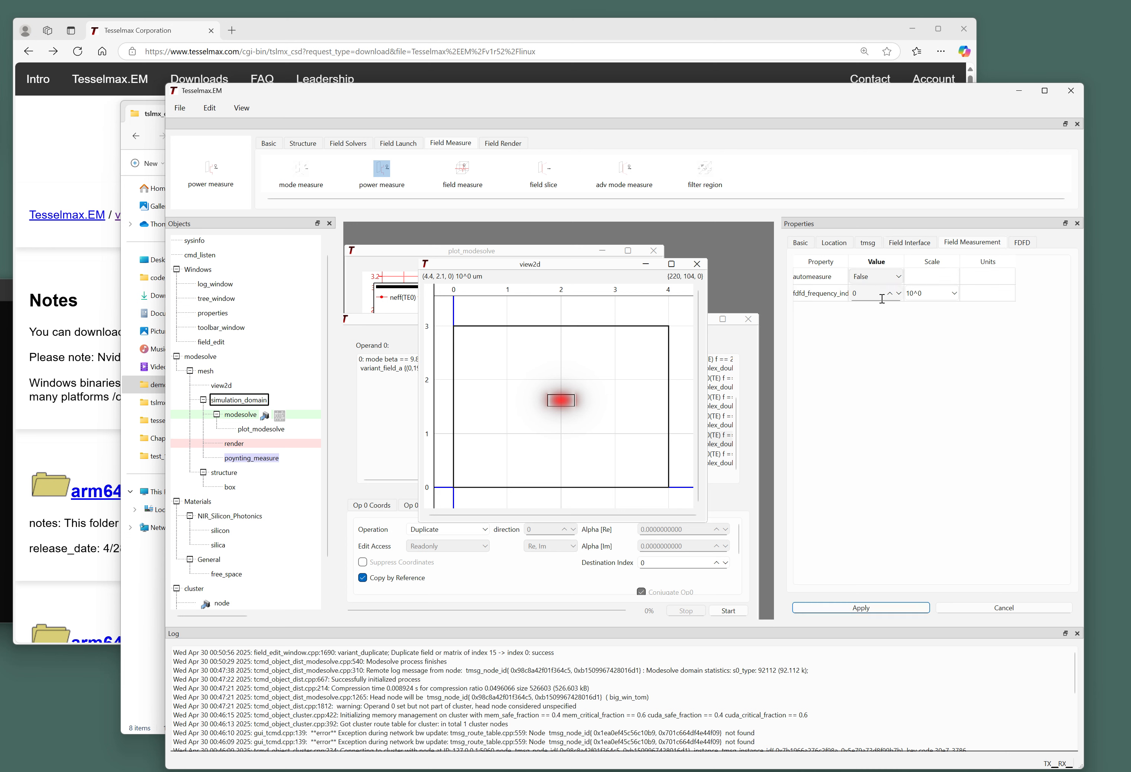
{"action": "left_click", "coordinate": [902, 611]}
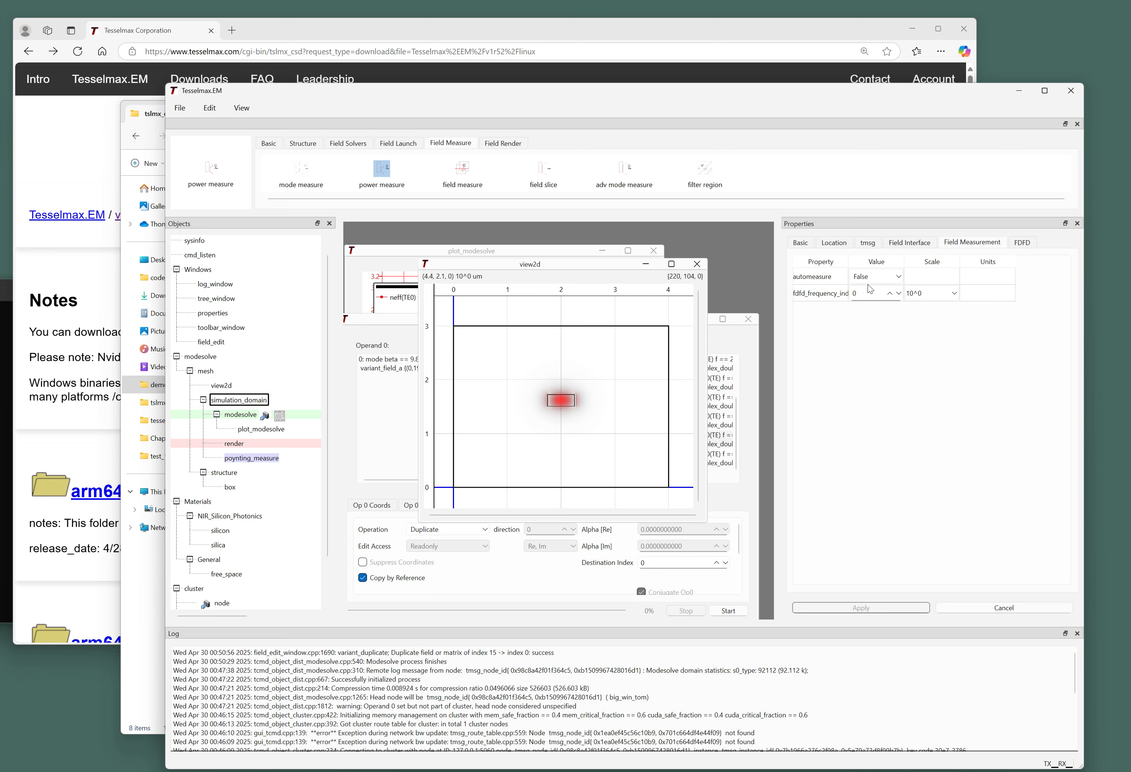
{"action": "left_click", "coordinate": [264, 459]}
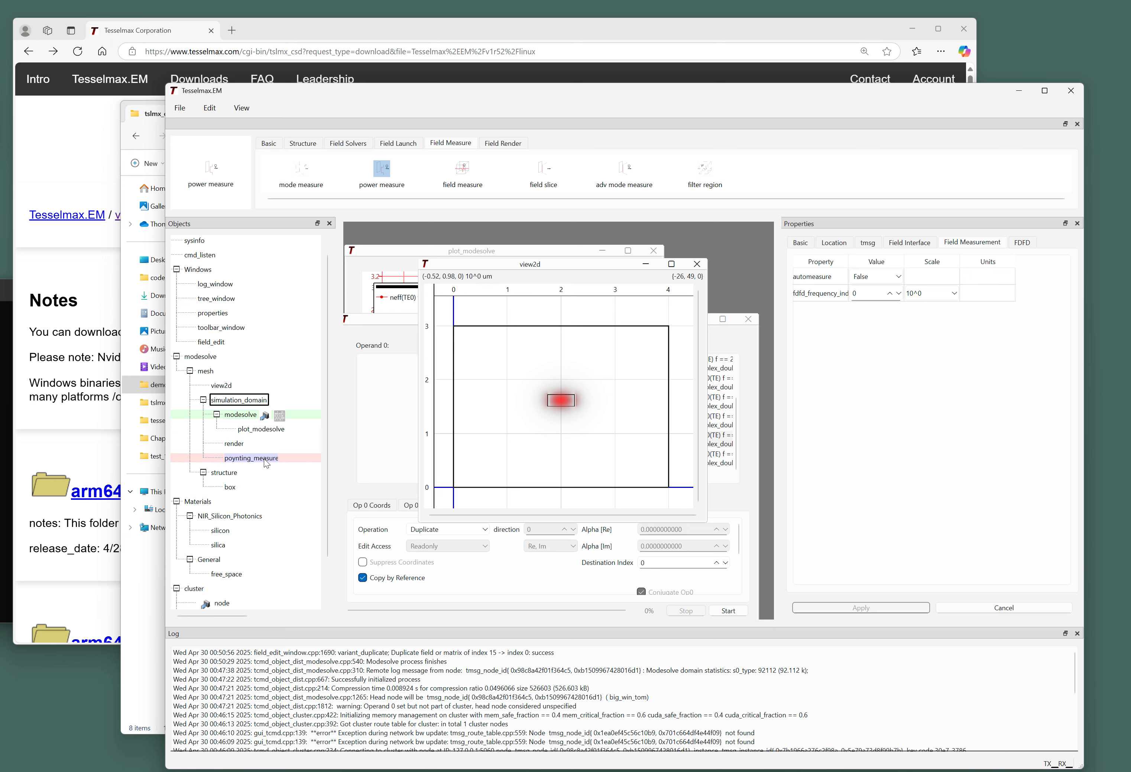
Run the duplicate operation again in the Field Edit/Operations window.
{"action": "left_click", "coordinate": [403, 319]}
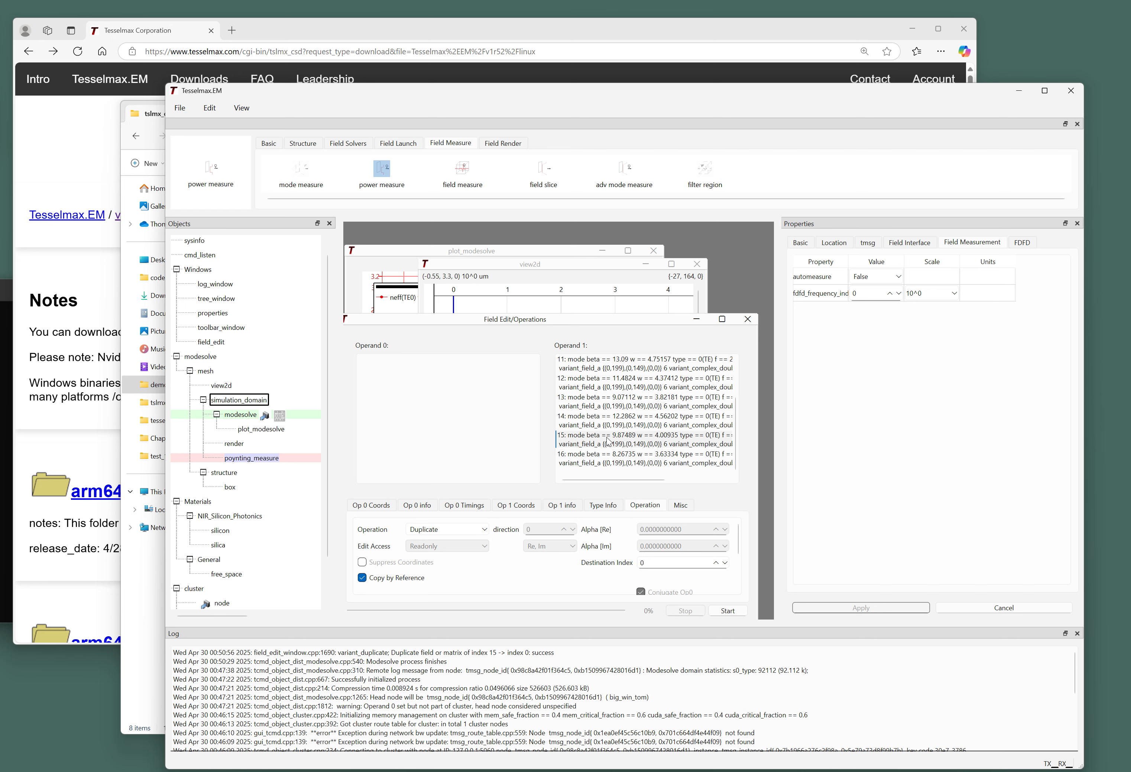
{"action": "left_click_drag", "start_coordinate": [626, 319], "coordinate": [630, 281]}
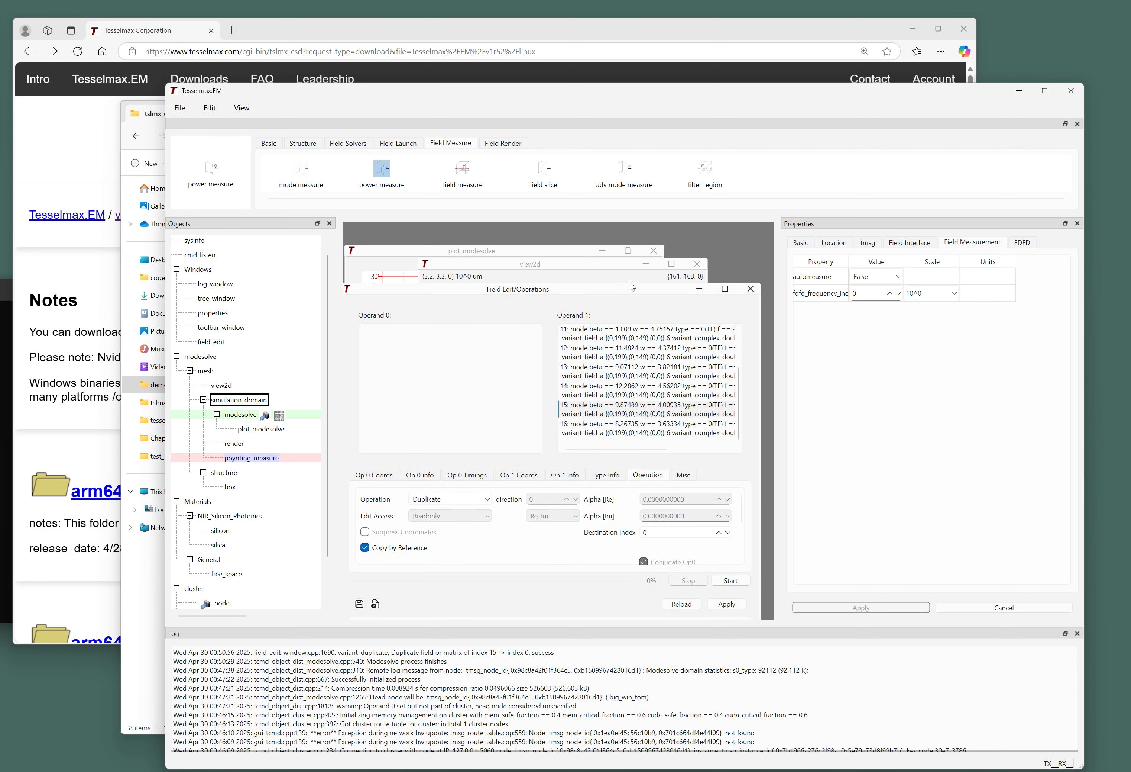
{"action": "left_click", "coordinate": [733, 573]}
{"action": "left_click_drag", "start_coordinate": [484, 286], "coordinate": [494, 346]}
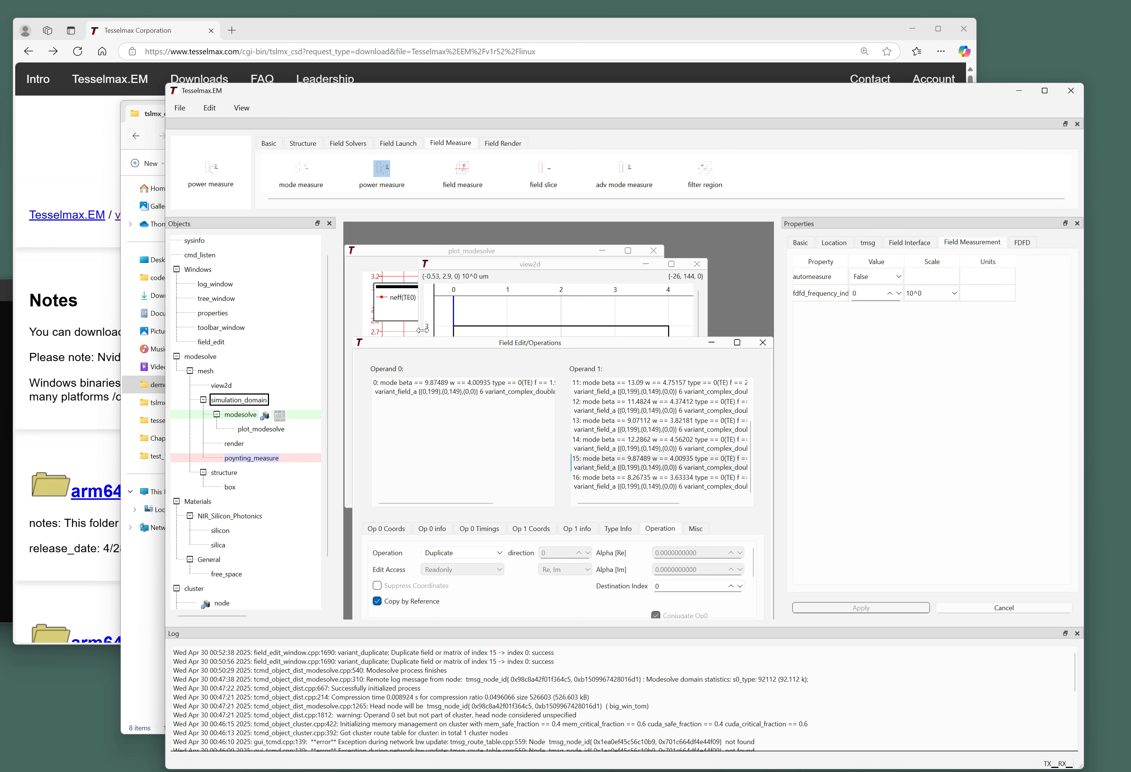
Measure poynting_measure's power, logging 0.001 W, and bring view2d back to front.
{"action": "right_click", "coordinate": [270, 458]}
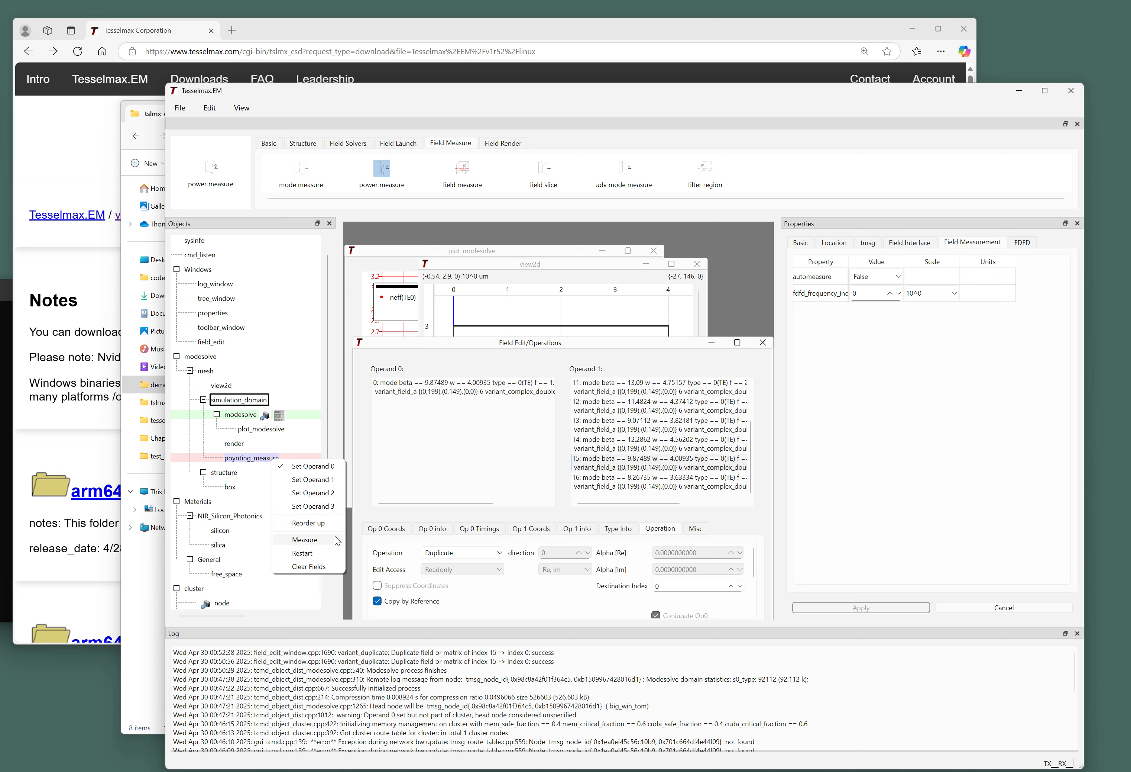
{"action": "left_click", "coordinate": [335, 538]}
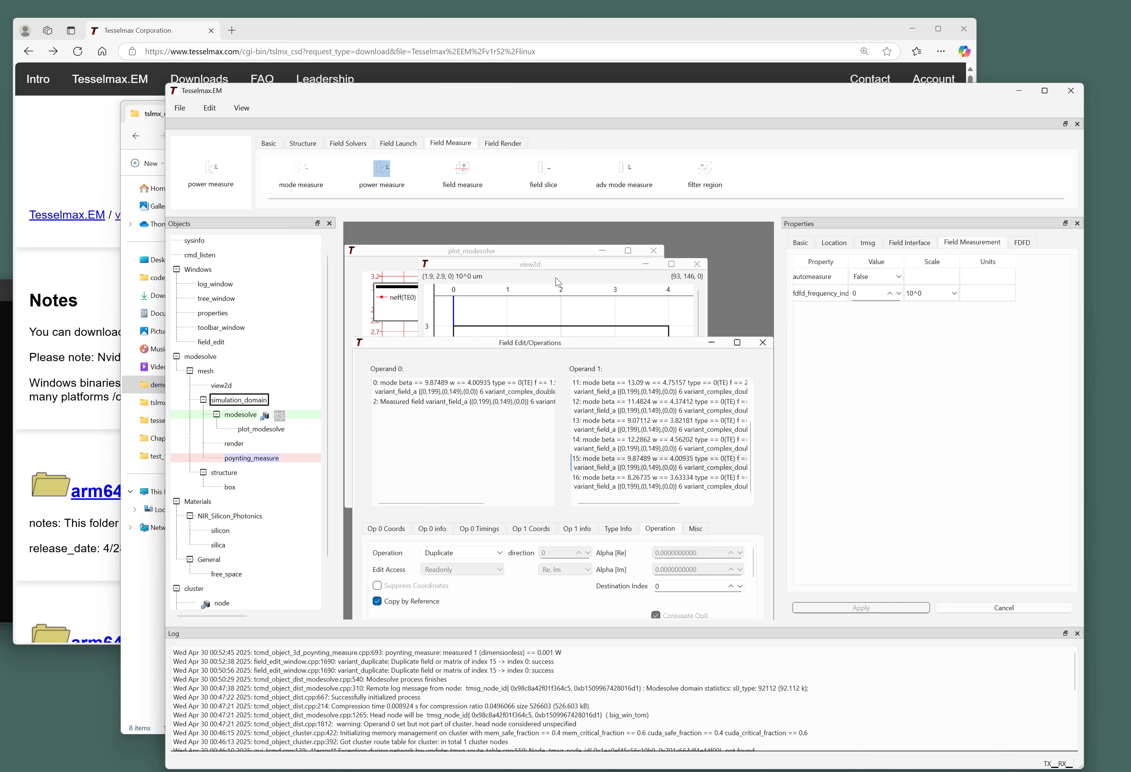
{"action": "left_click", "coordinate": [558, 265]}
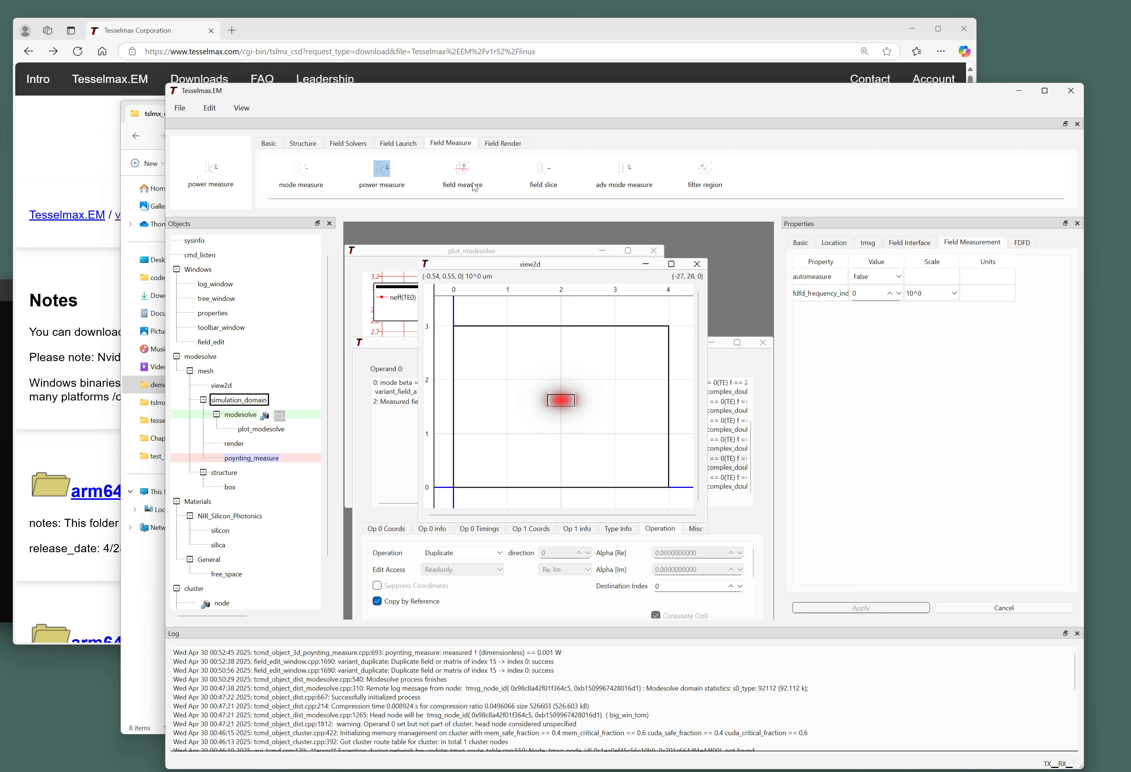
Draw a field_measure line across view2d through the red mode, then show its location: r0 (0.013, 1.618, 0) um, length 3.882 um.
{"action": "left_click", "coordinate": [464, 170]}
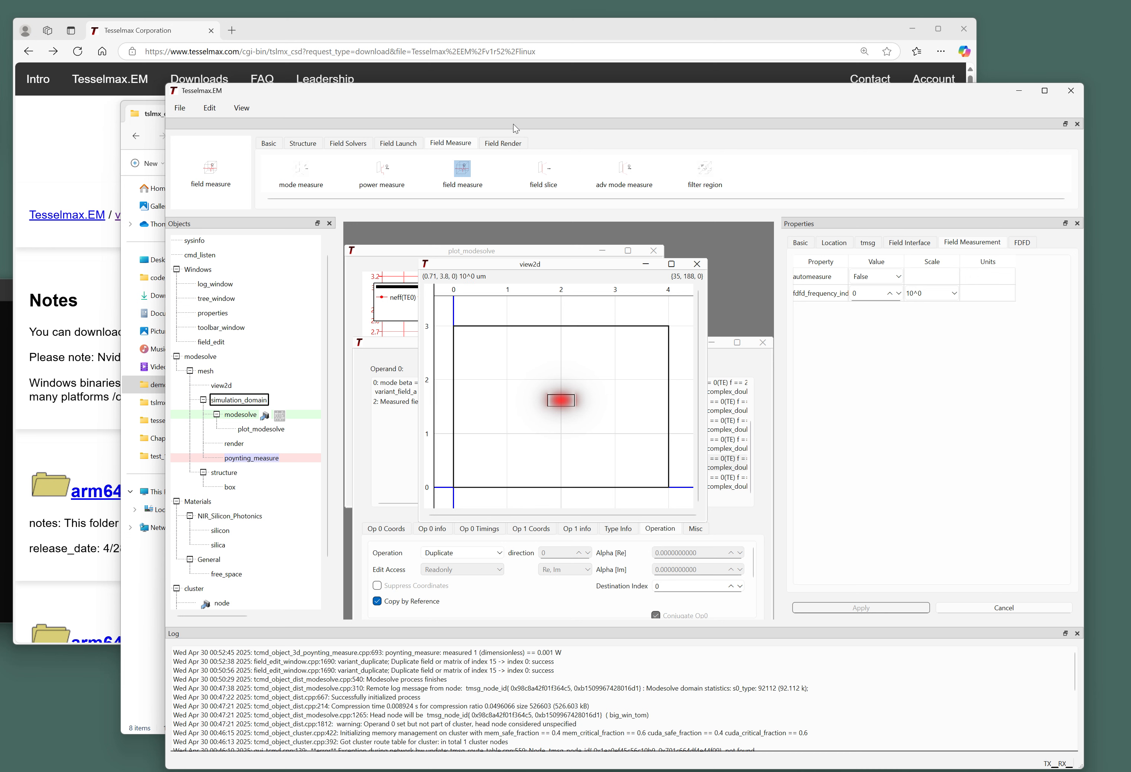
{"action": "left_click_drag", "start_coordinate": [516, 266], "coordinate": [491, 267]}
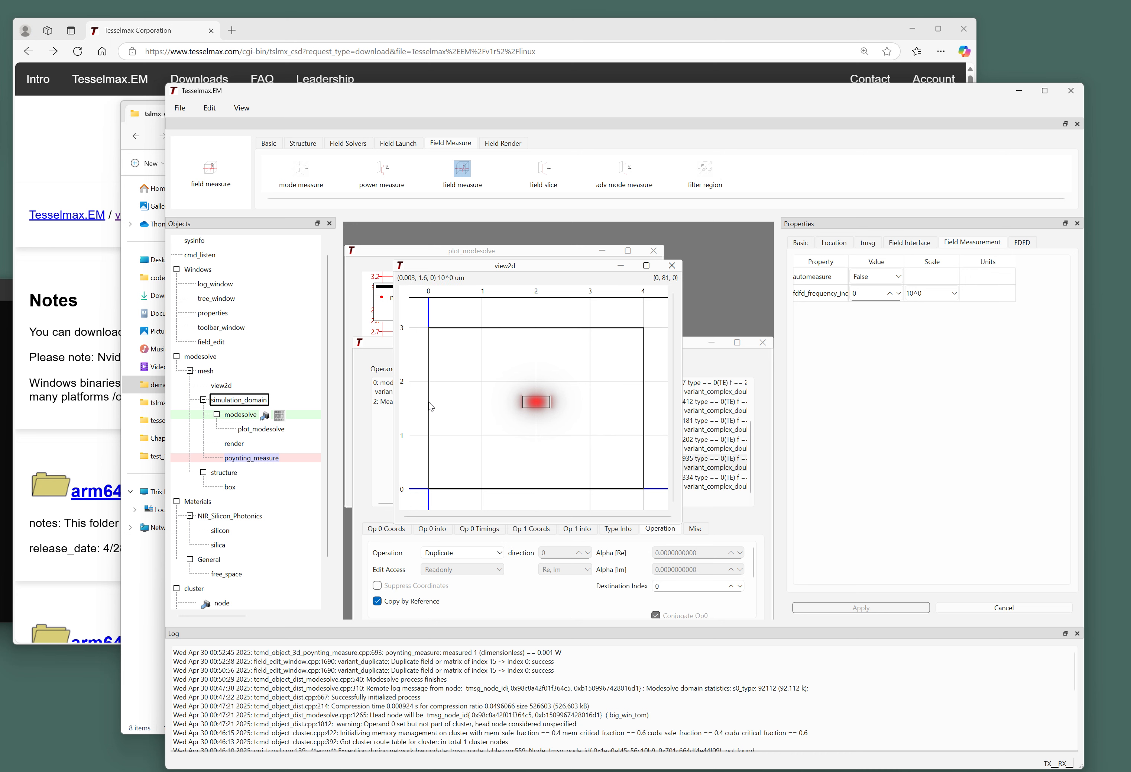
{"action": "mouse_move", "coordinate": [430, 402]}
{"action": "left_mouse_down"}
{"action": "mouse_move", "coordinate": [619, 411]}
{"action": "mouse_move", "coordinate": [639, 402]}
{"action": "left_mouse_up"}
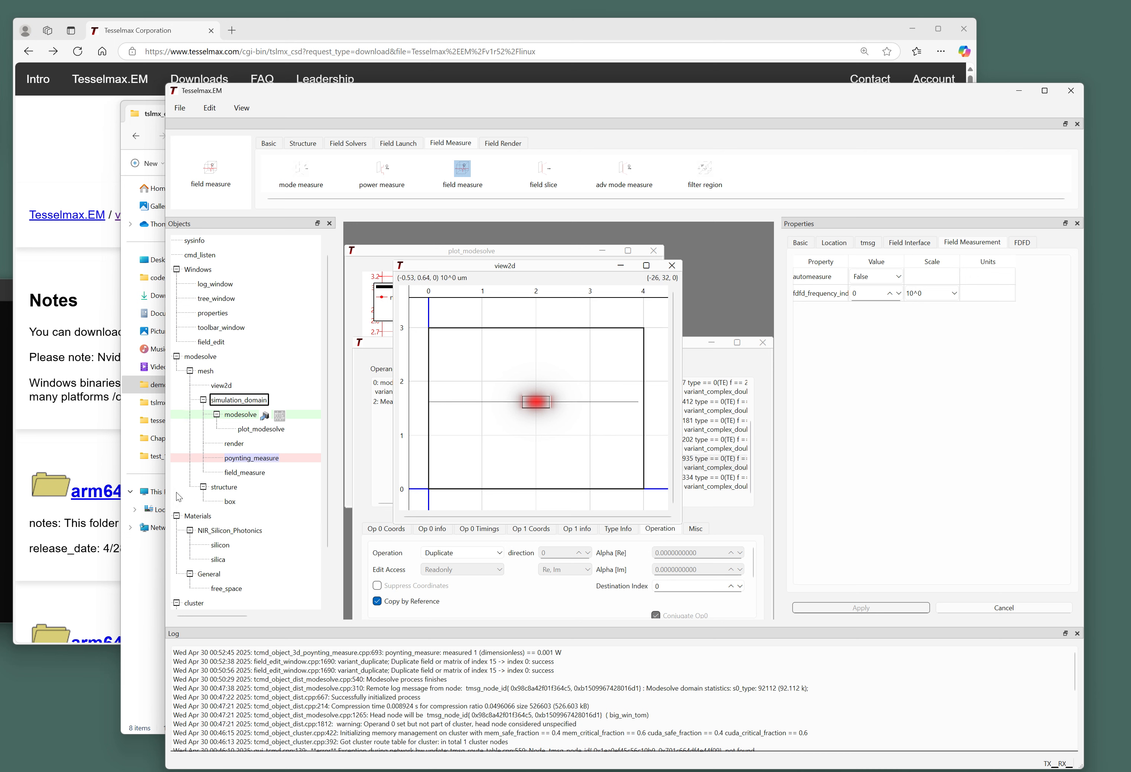
{"action": "left_click", "coordinate": [834, 242]}
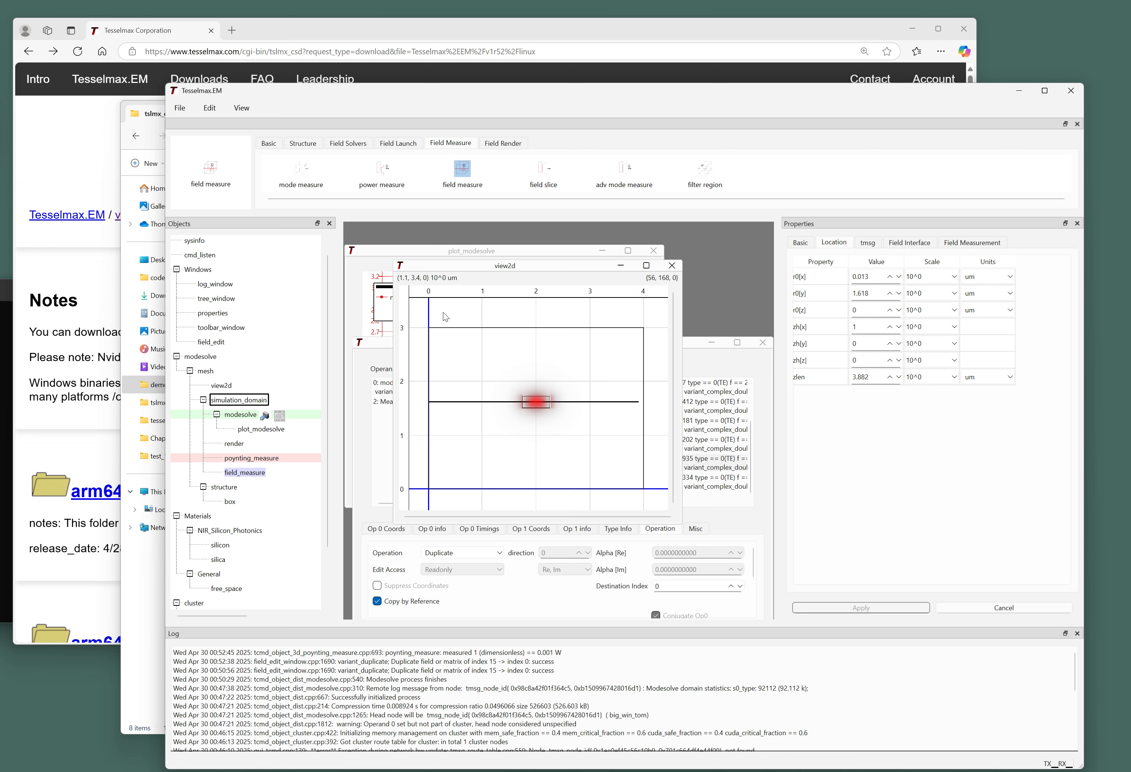
Stretch the line's right end to the domain edge with the Basic tab's hot point tool.
{"action": "left_click", "coordinate": [269, 145]}
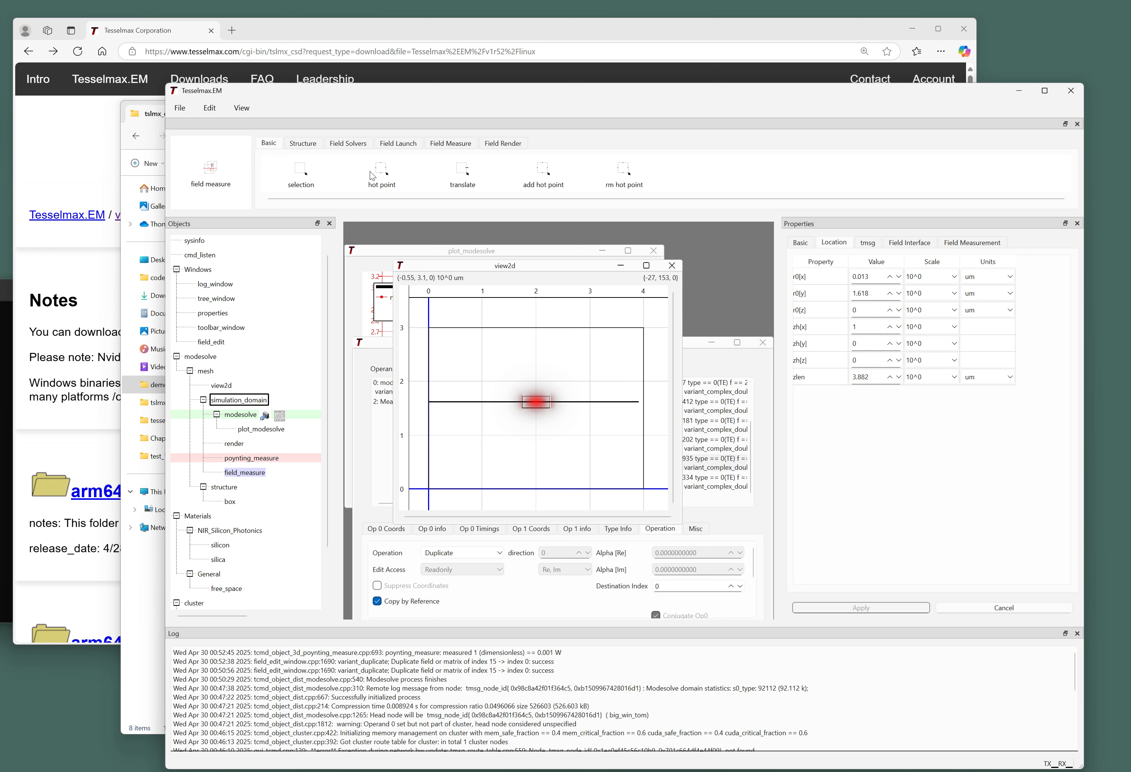
{"action": "left_click", "coordinate": [381, 170]}
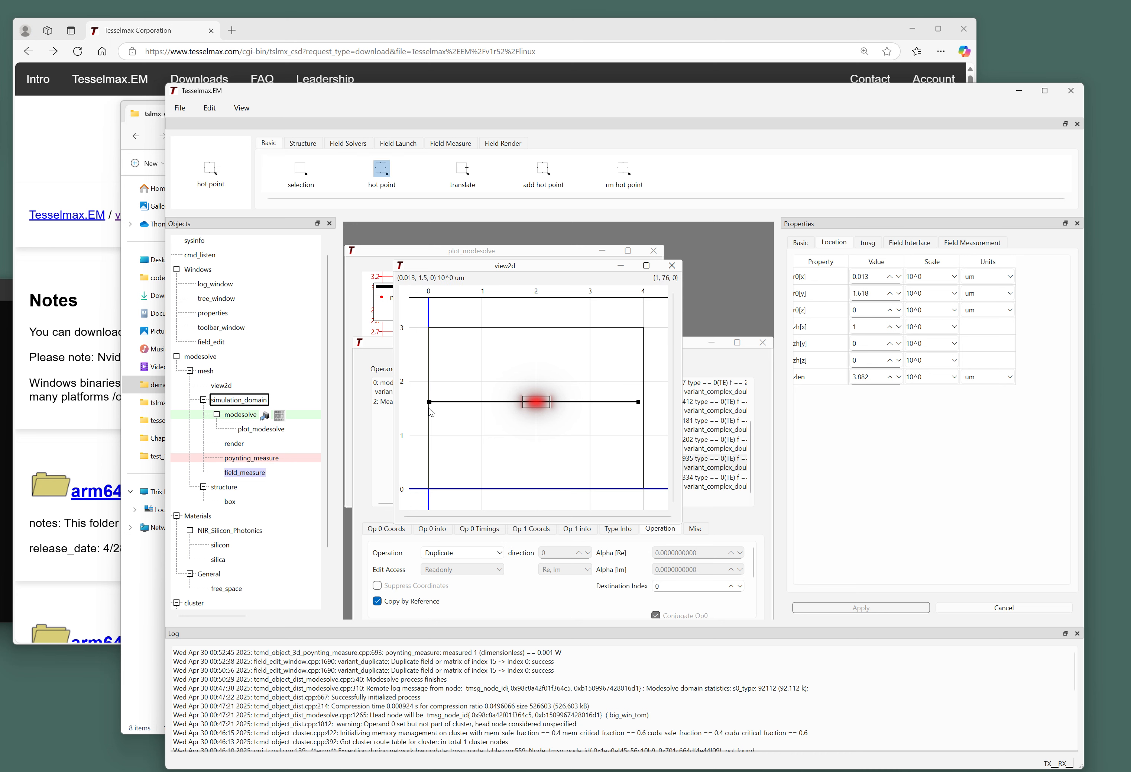
{"action": "scroll", "coordinate": [636, 408], "scroll_direction": "up", "scroll_amount": 3}
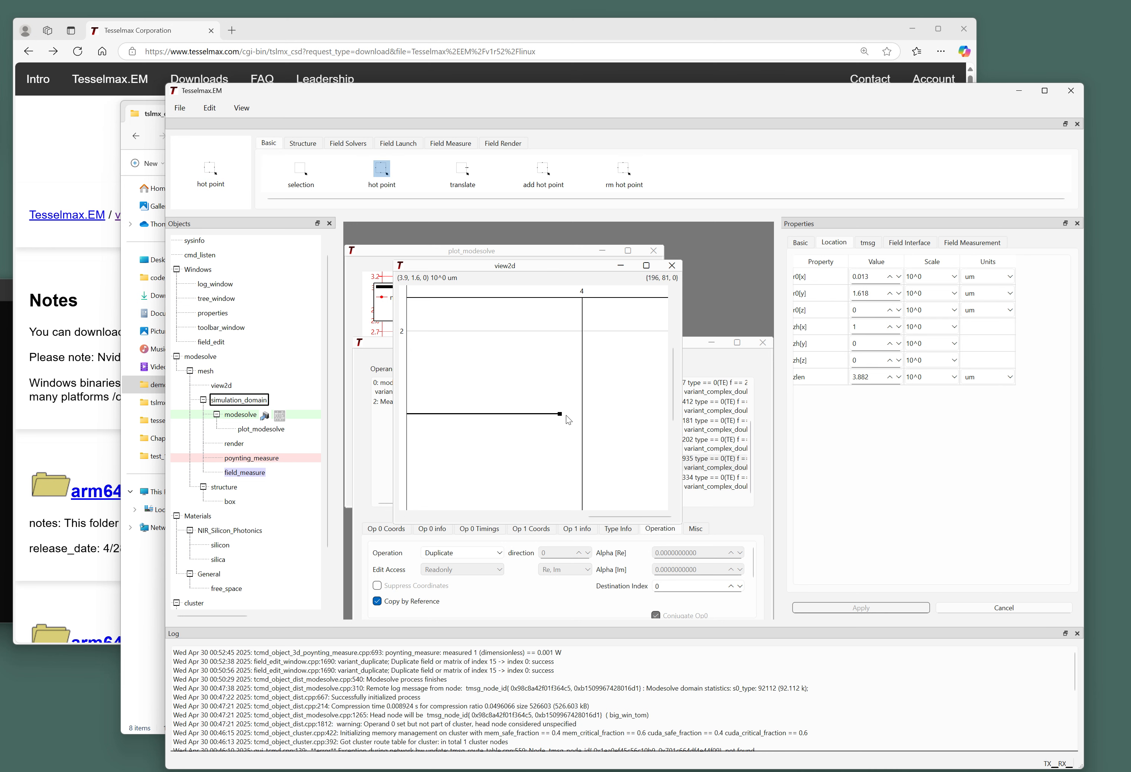
{"action": "left_click_drag", "start_coordinate": [561, 414], "coordinate": [577, 416]}
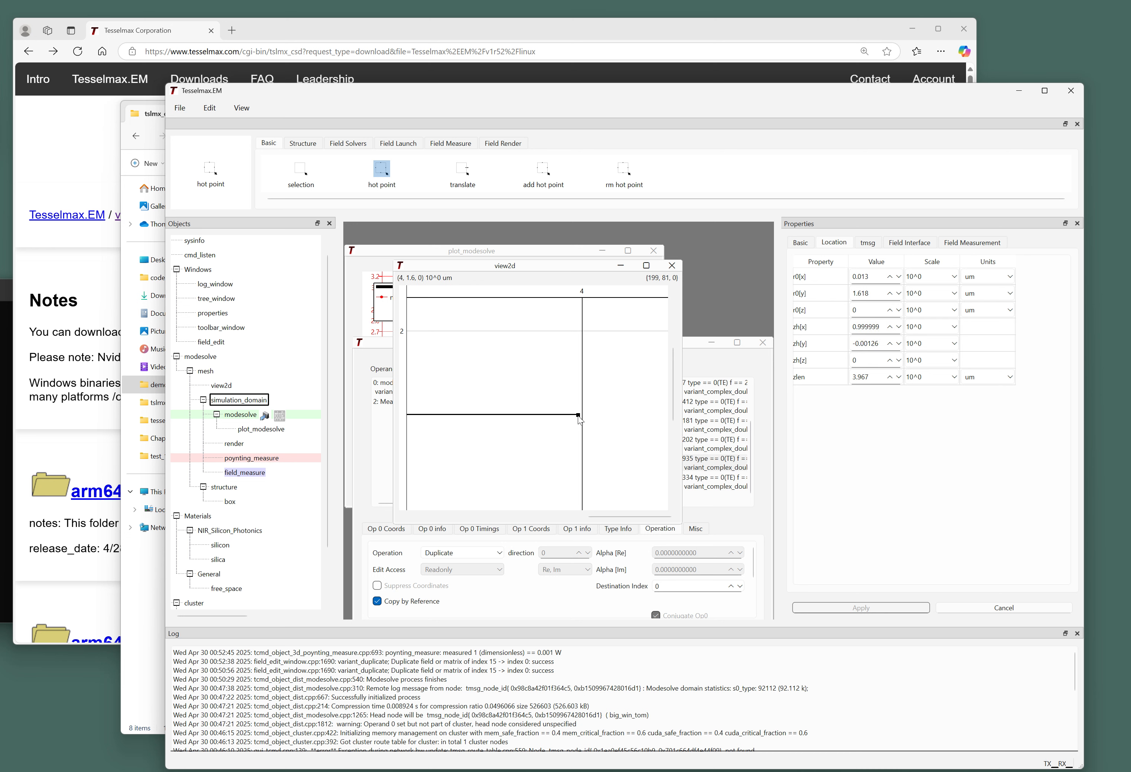
Make the line exactly horizontal by setting zh[y] to 0 and zh[x] to 1.
{"action": "left_click_drag", "start_coordinate": [879, 342], "coordinate": [874, 342]}
{"action": "key", "text": "BackSpace"}
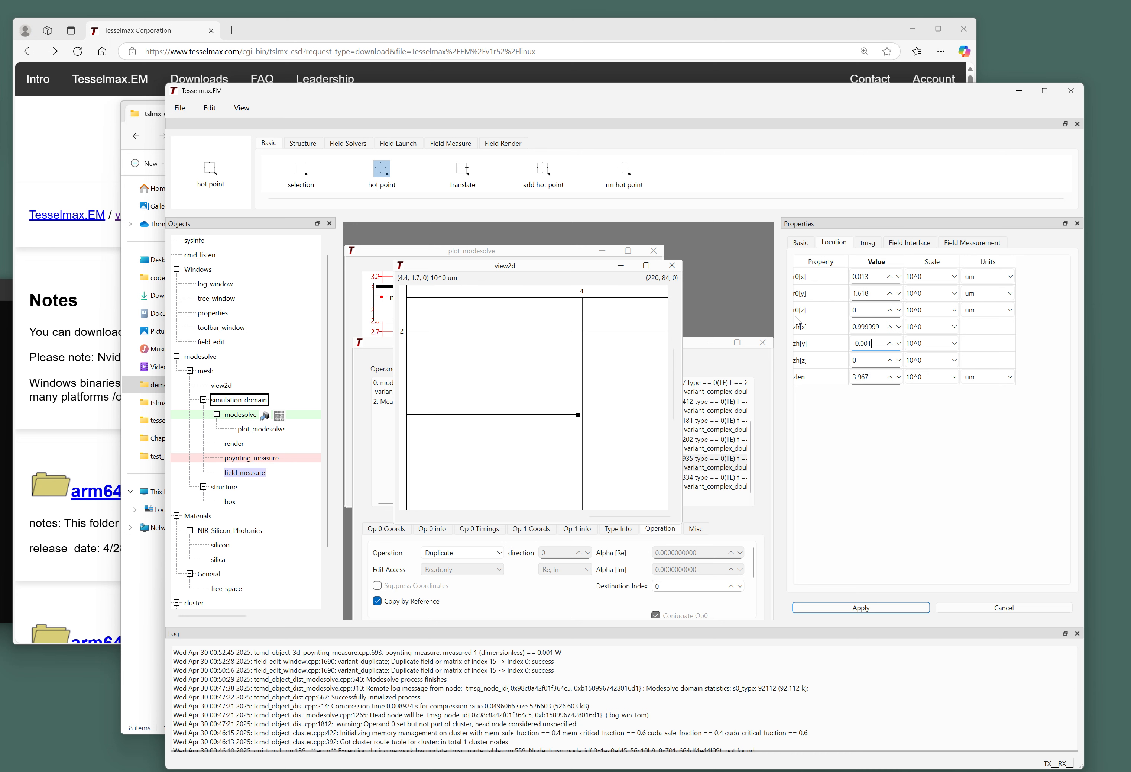
{"action": "key", "text": "Return"}
{"action": "left_click_drag", "start_coordinate": [883, 327], "coordinate": [814, 324]}
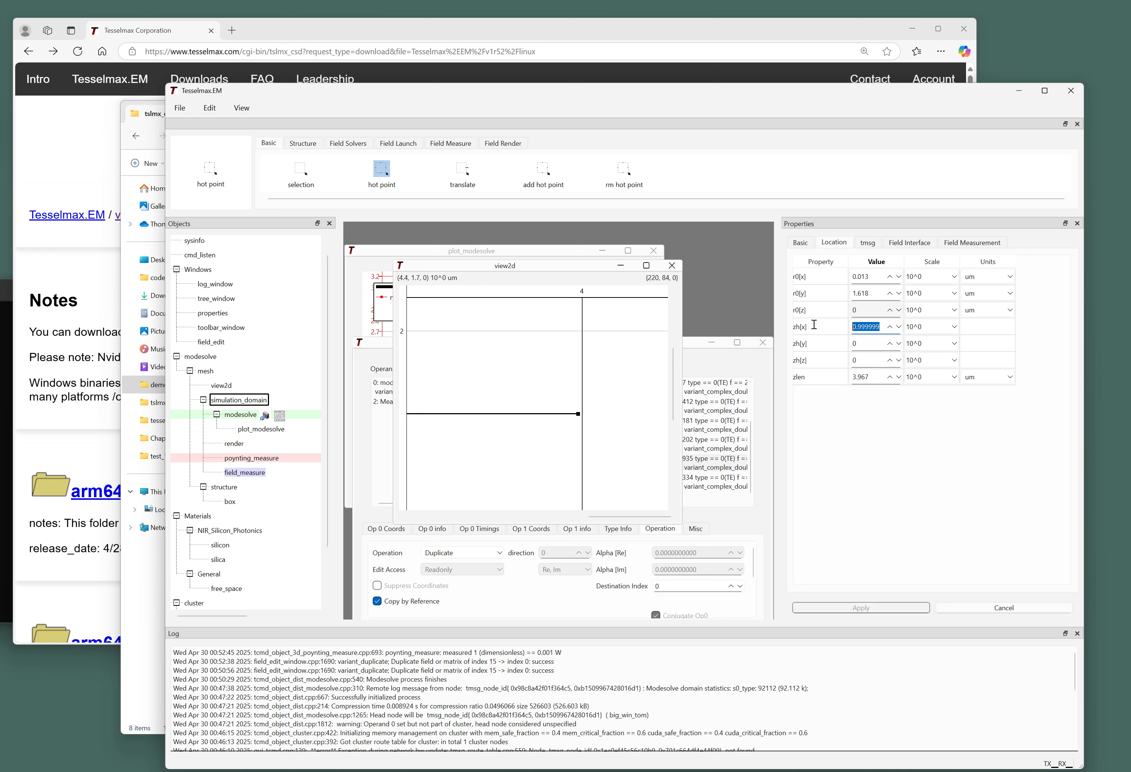
{"action": "type", "text": "1"}
{"action": "key", "text": "Return"}
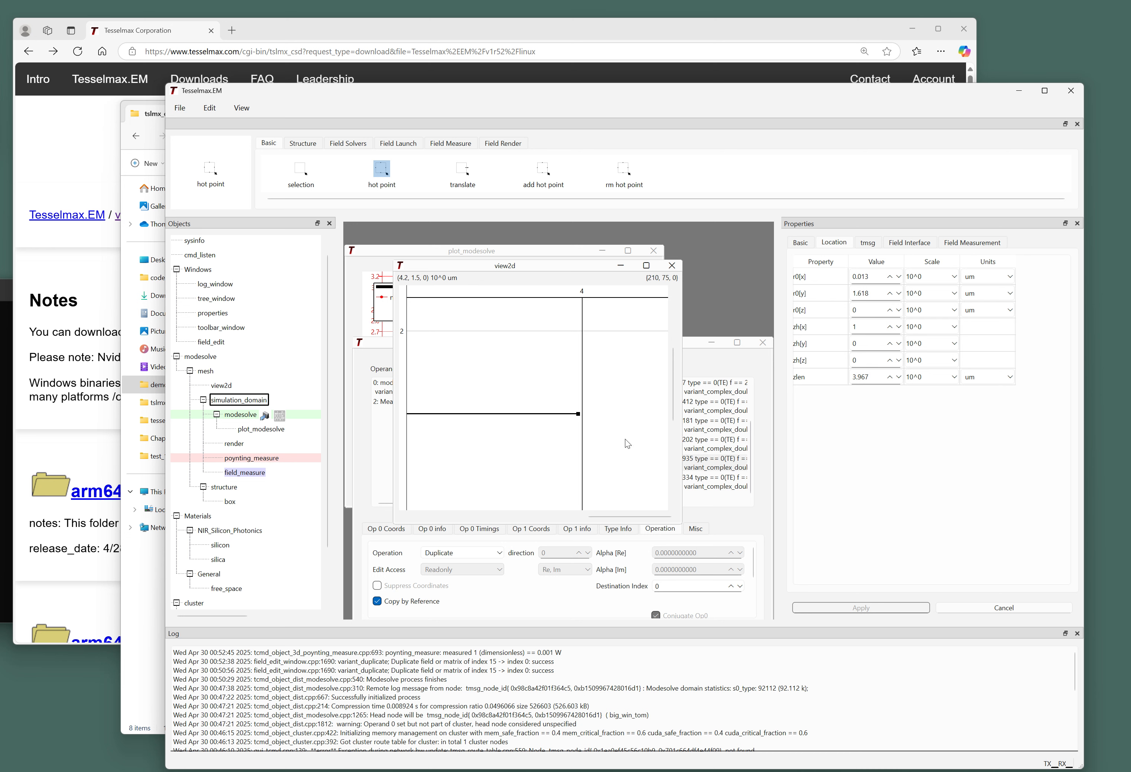
Set the line start to r0[x] 0, r0[y] 1.6 and the length zlen to 4 um.
{"action": "scroll", "coordinate": [625, 439], "scroll_direction": "down", "scroll_amount": 2}
{"action": "middle_click_drag", "start_coordinate": [498, 433], "coordinate": [540, 416]}
{"action": "scroll", "coordinate": [547, 433], "scroll_direction": "up", "scroll_amount": 2}
{"action": "scroll", "coordinate": [547, 432], "scroll_direction": "down", "scroll_amount": 2}
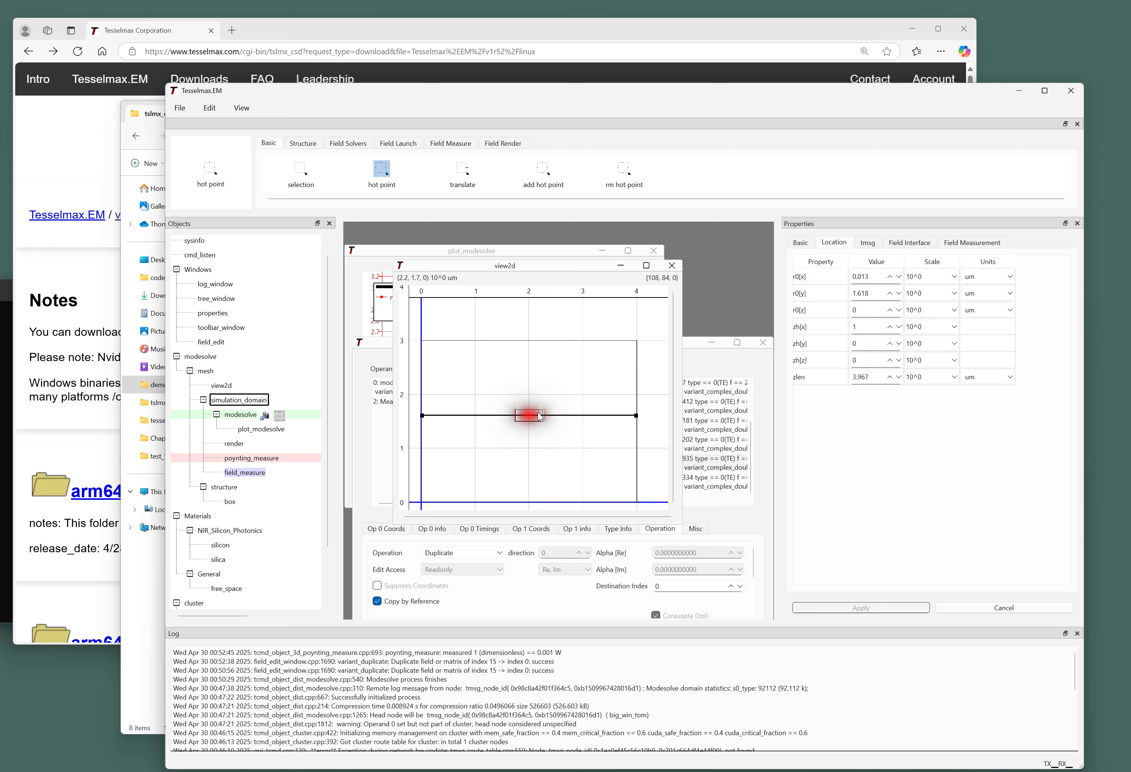
{"action": "left_click", "coordinate": [868, 276]}
{"action": "type", "text": "0"}
{"action": "key", "text": "Tab"}
{"action": "type", "text": "1"}
{"action": "left_click", "coordinate": [869, 377]}
{"action": "type", "text": "4"}
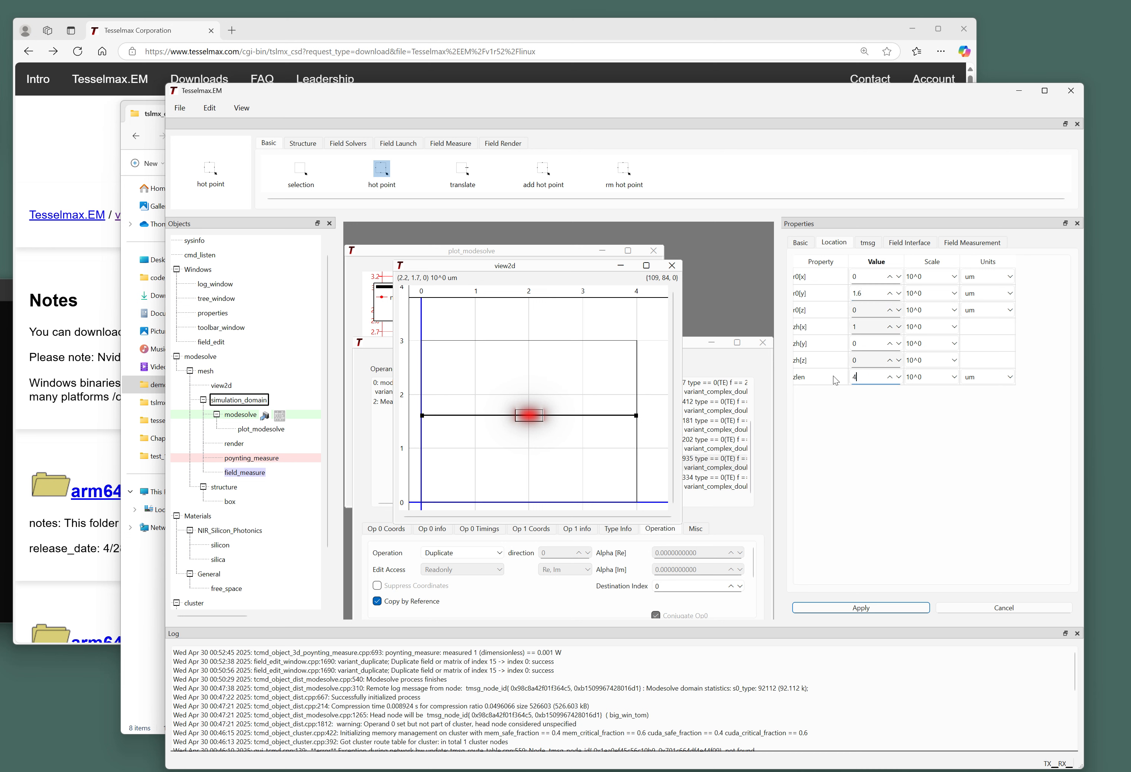
{"action": "key", "text": "Return"}
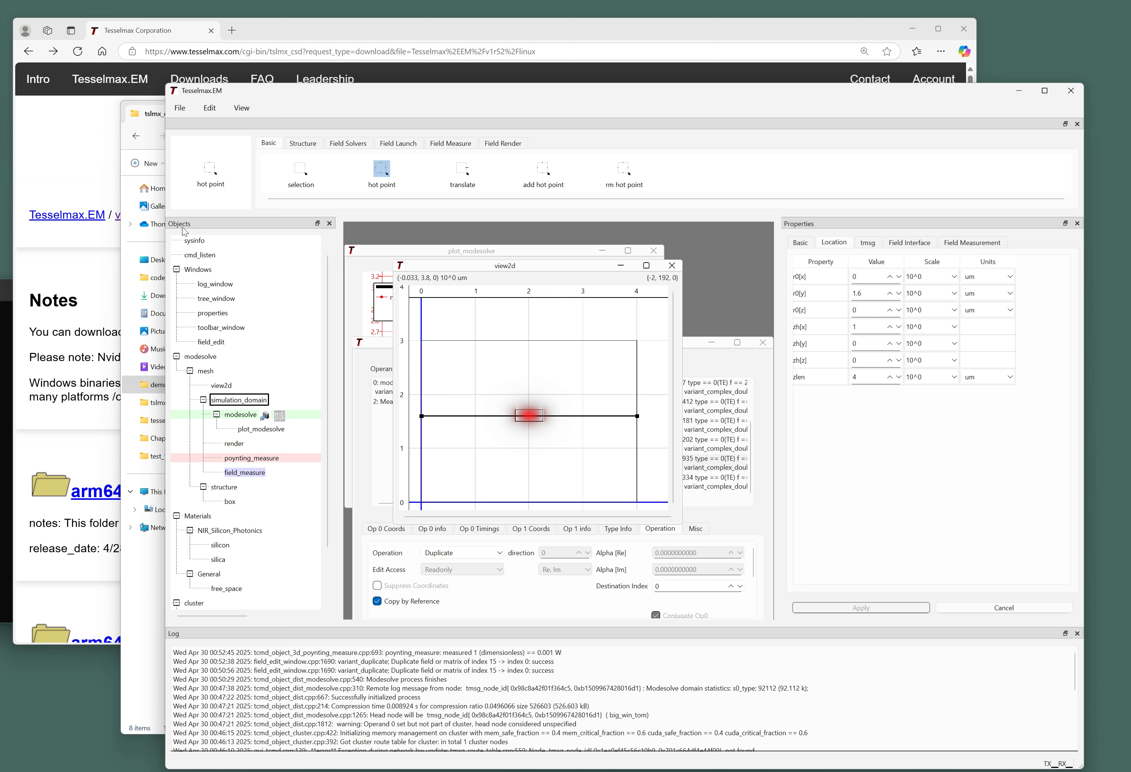
{"action": "left_click", "coordinate": [210, 355]}
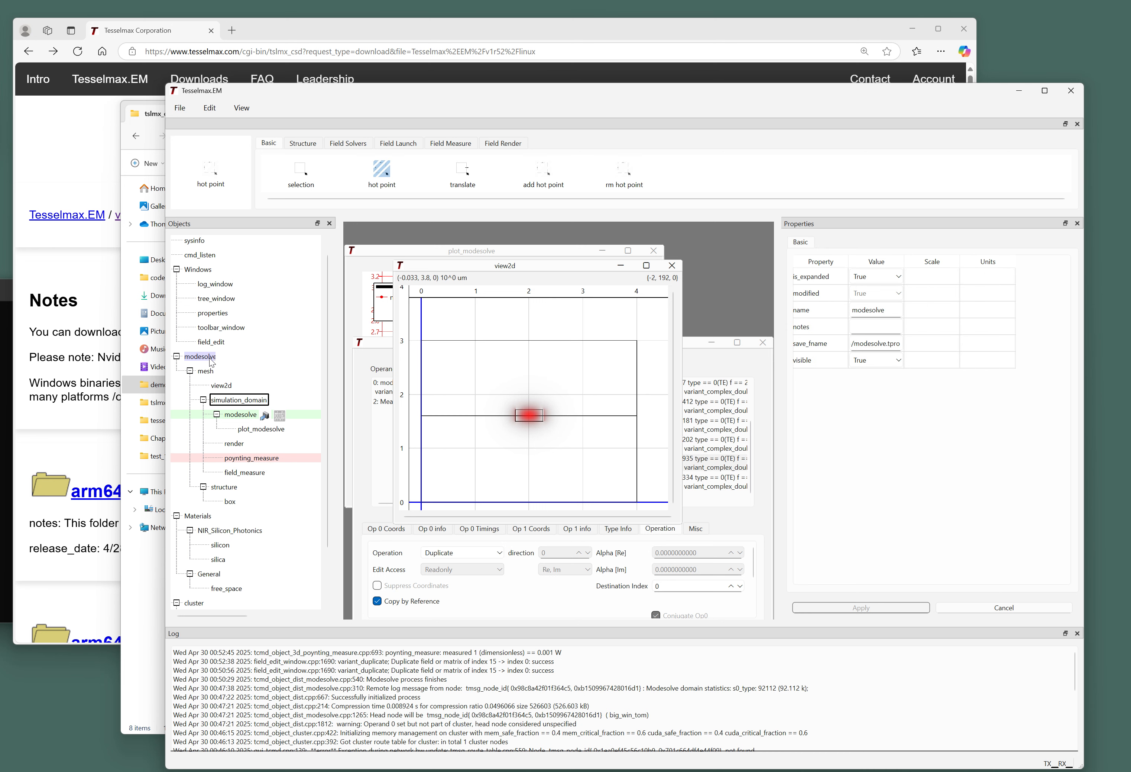
{"action": "key", "text": "ctrl+s"}
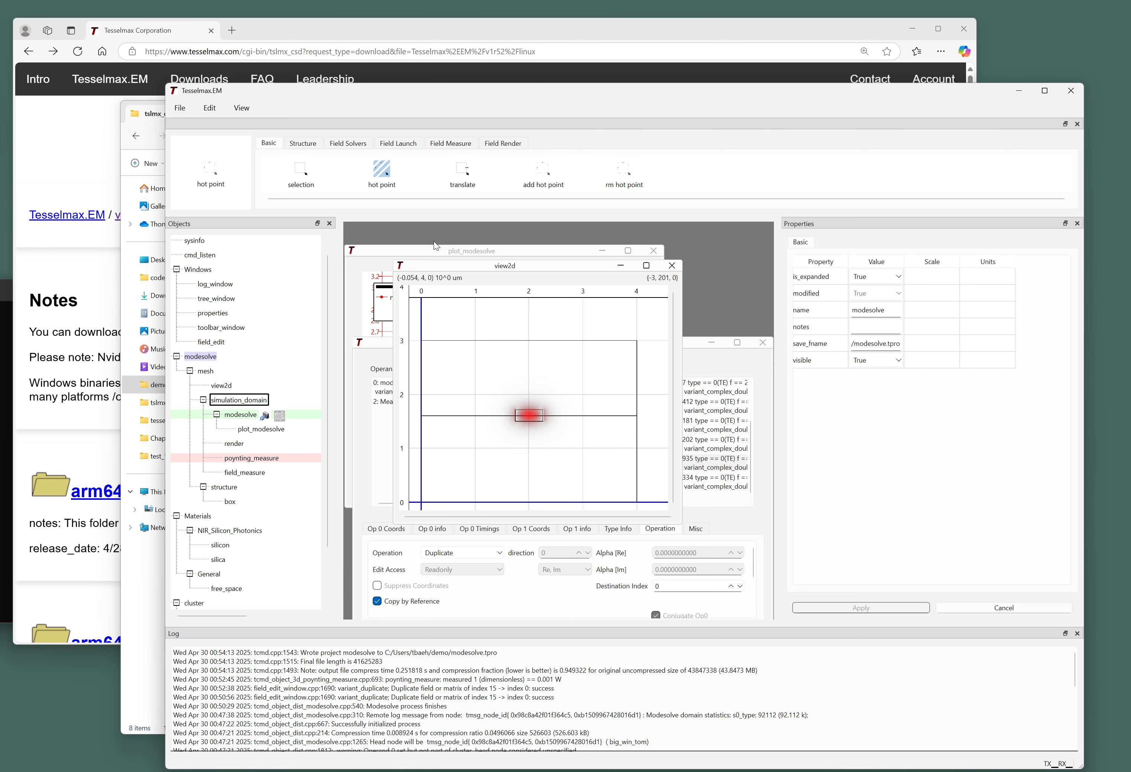
{"action": "left_click", "coordinate": [435, 252]}
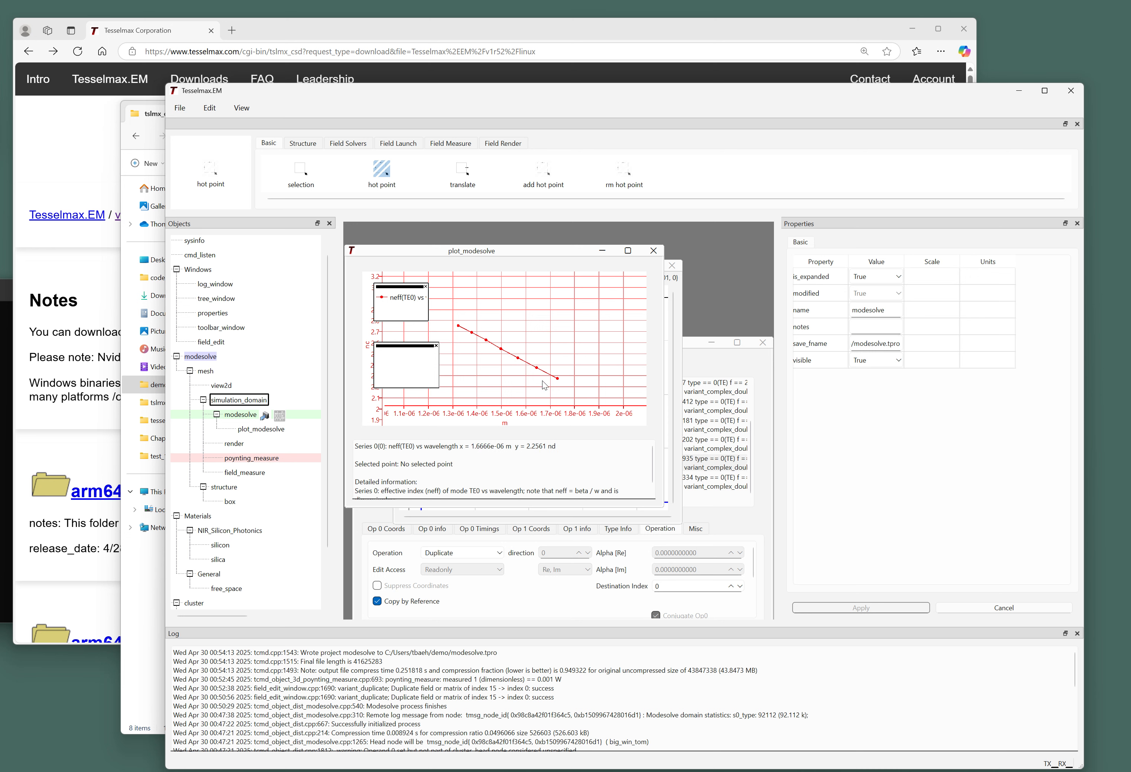
{"action": "scroll", "coordinate": [507, 363], "scroll_direction": "up", "scroll_amount": 2}
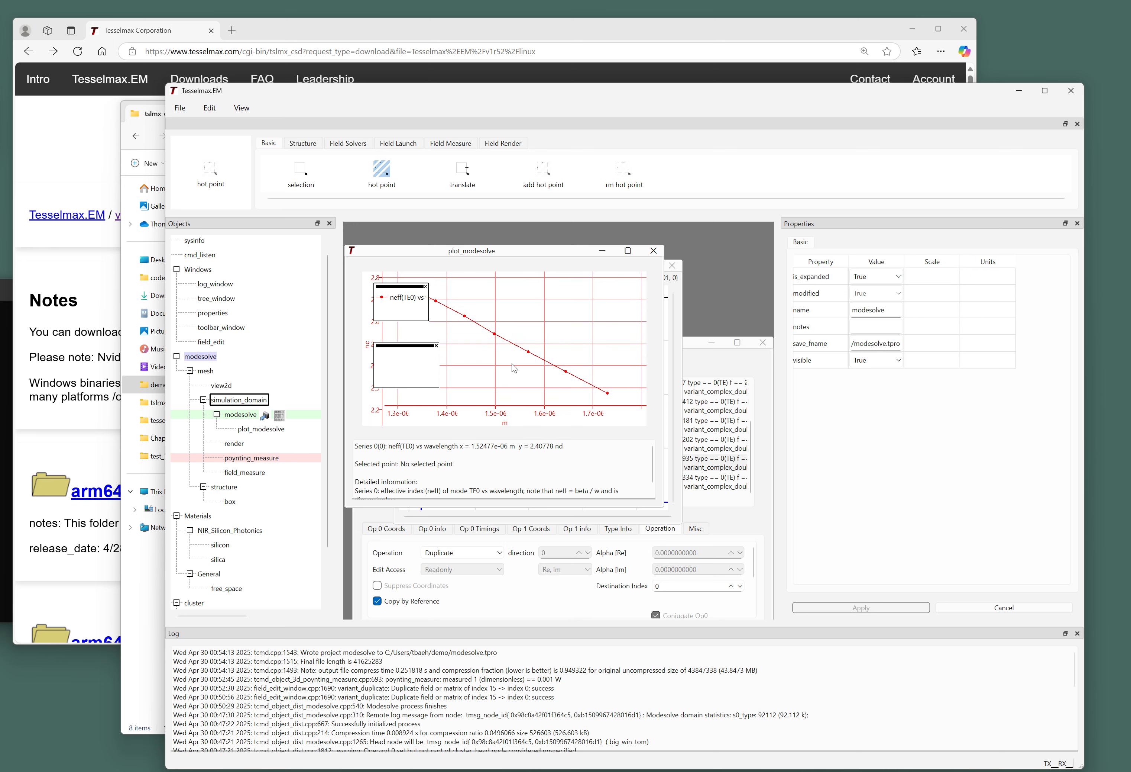
{"action": "left_click", "coordinate": [608, 393]}
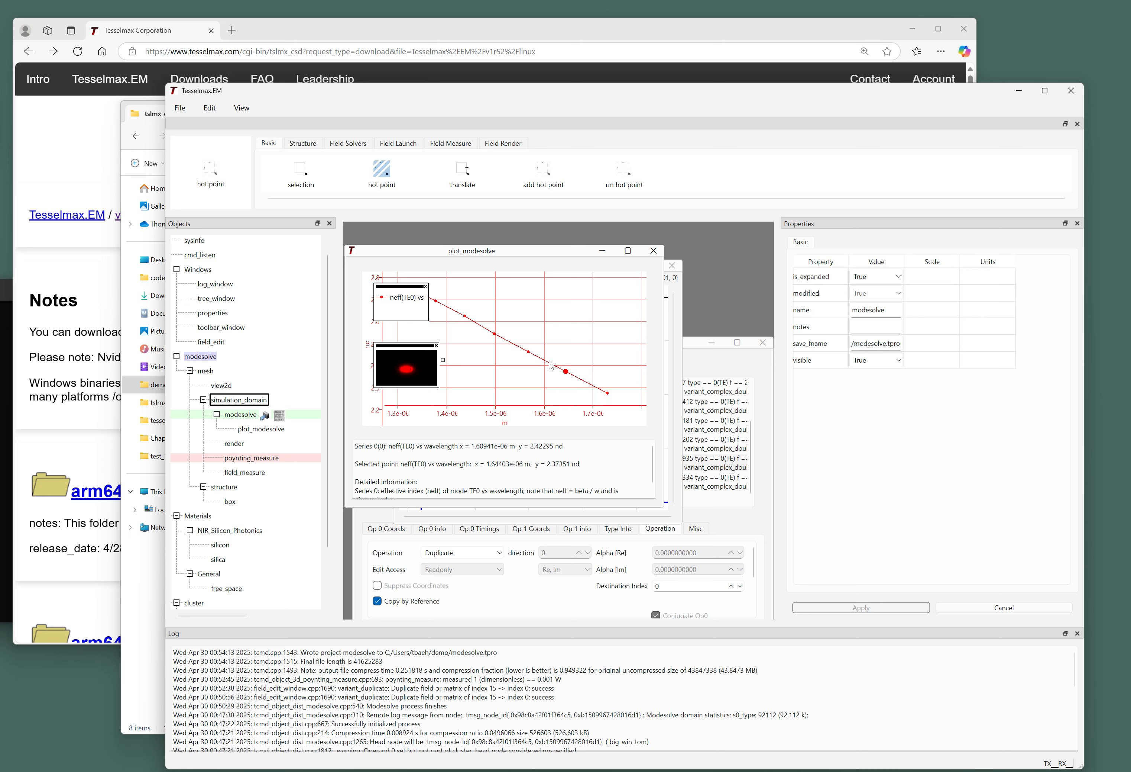
{"action": "left_click", "coordinate": [529, 353]}
{"action": "left_click", "coordinate": [494, 335]}
{"action": "scroll", "coordinate": [496, 339], "scroll_direction": "down", "scroll_amount": 2}
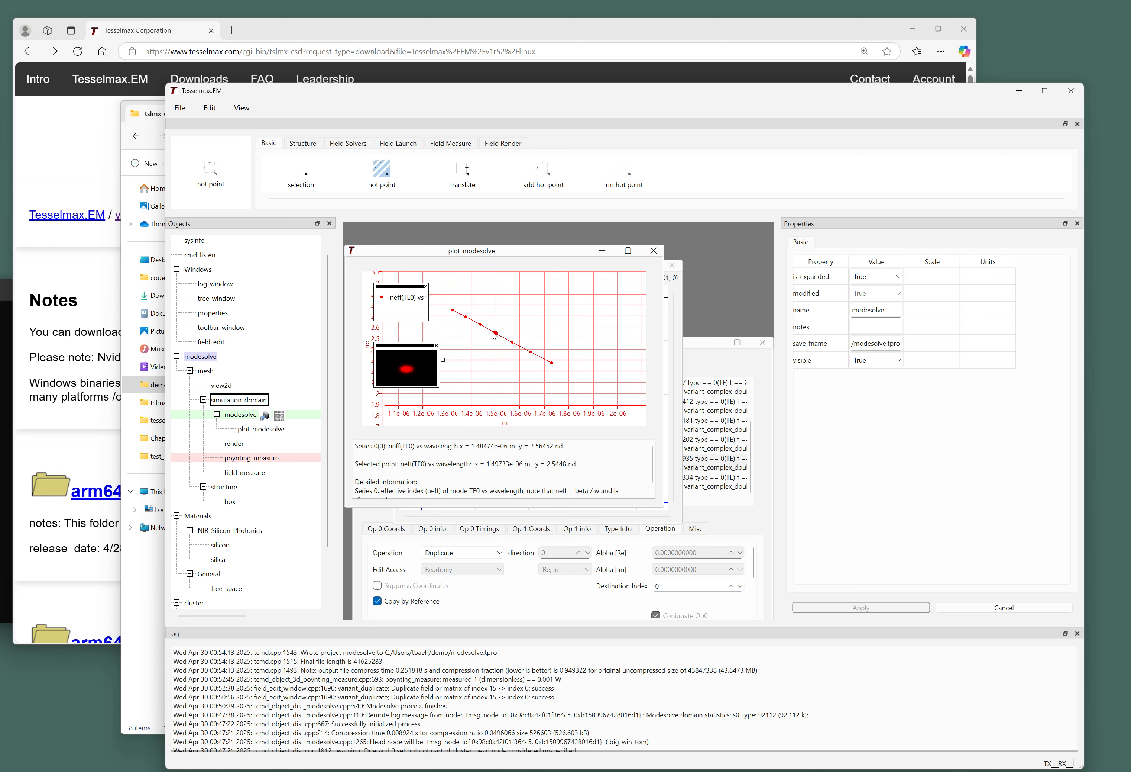
{"action": "left_click", "coordinate": [480, 324]}
{"action": "left_click", "coordinate": [466, 316]}
{"action": "left_click", "coordinate": [453, 310]}
{"action": "left_click", "coordinate": [464, 351]}
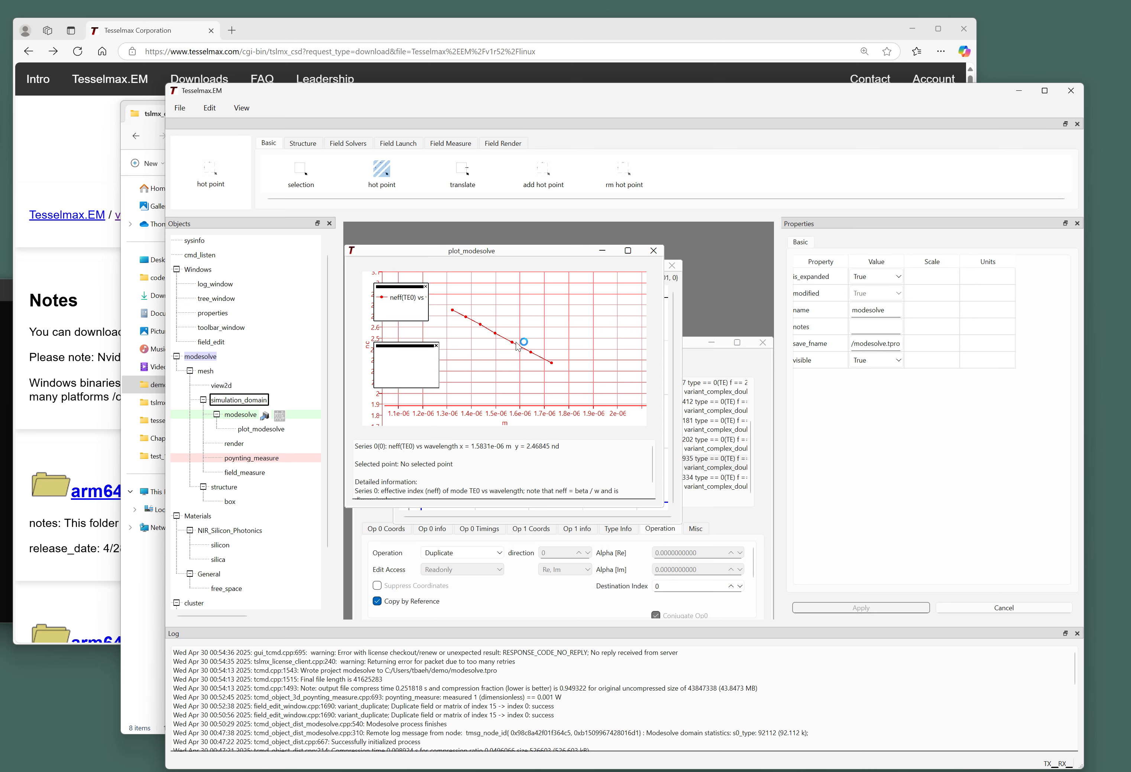
{"action": "left_click", "coordinate": [532, 353]}
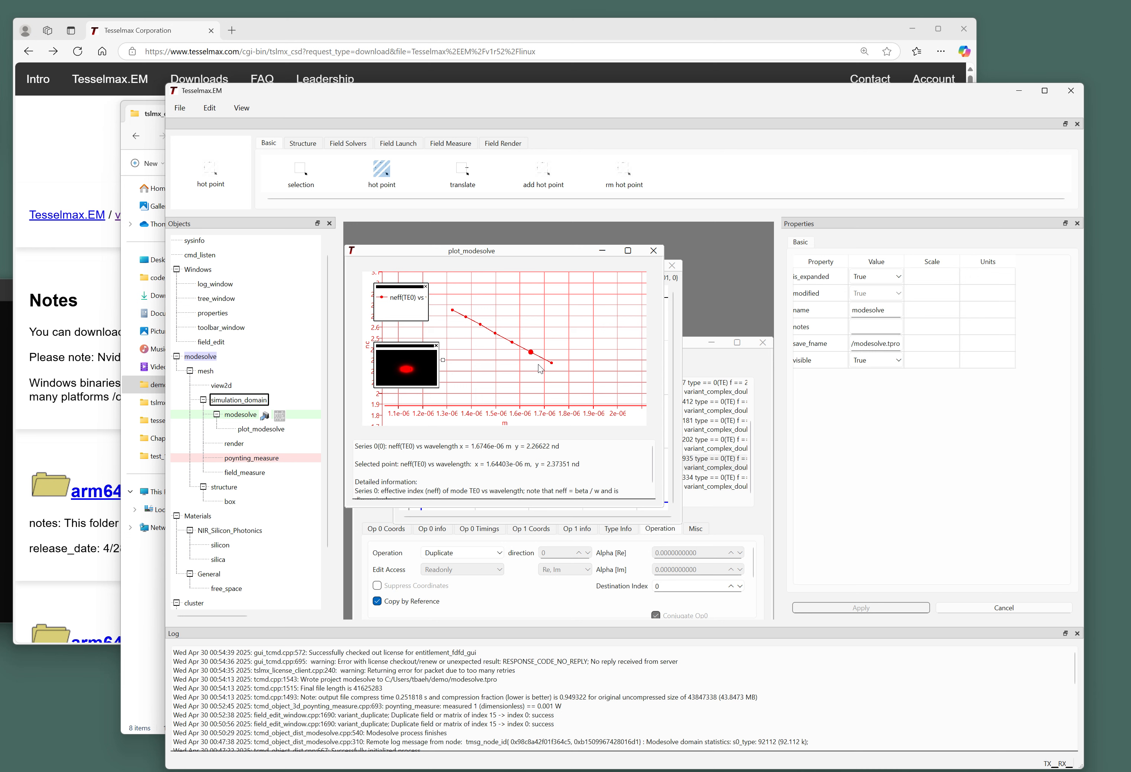
{"action": "left_click", "coordinate": [545, 375]}
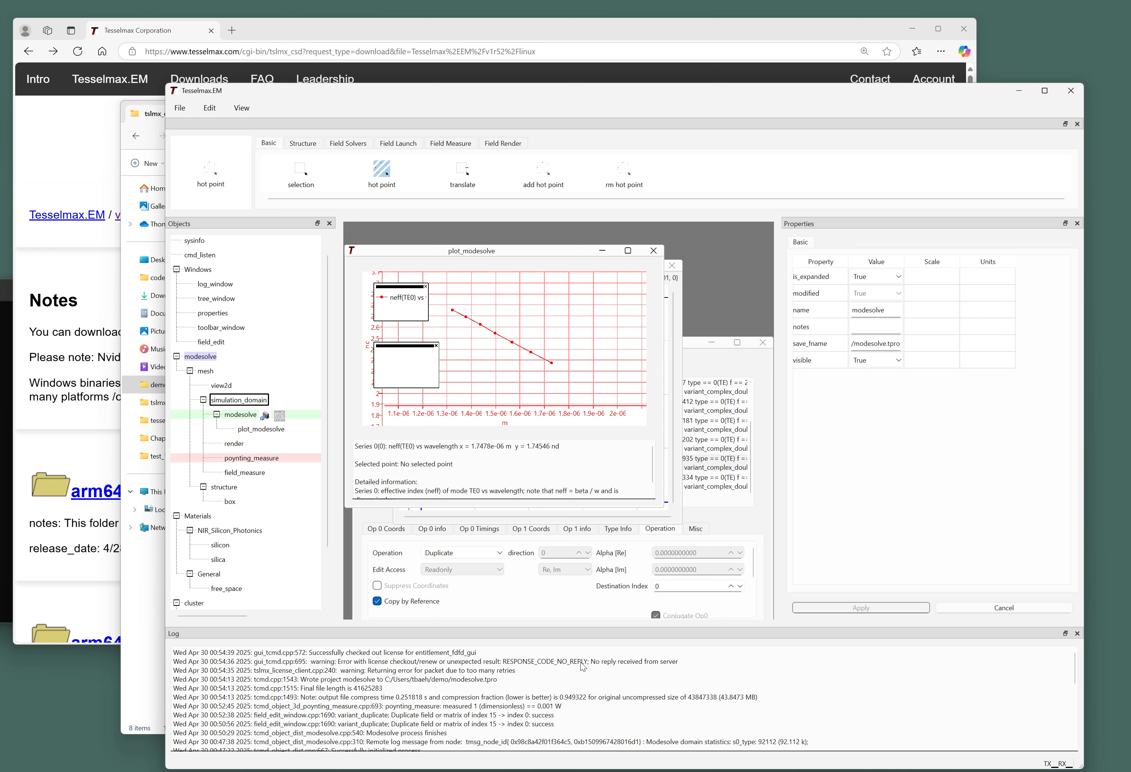
{"action": "left_click", "coordinate": [679, 319]}
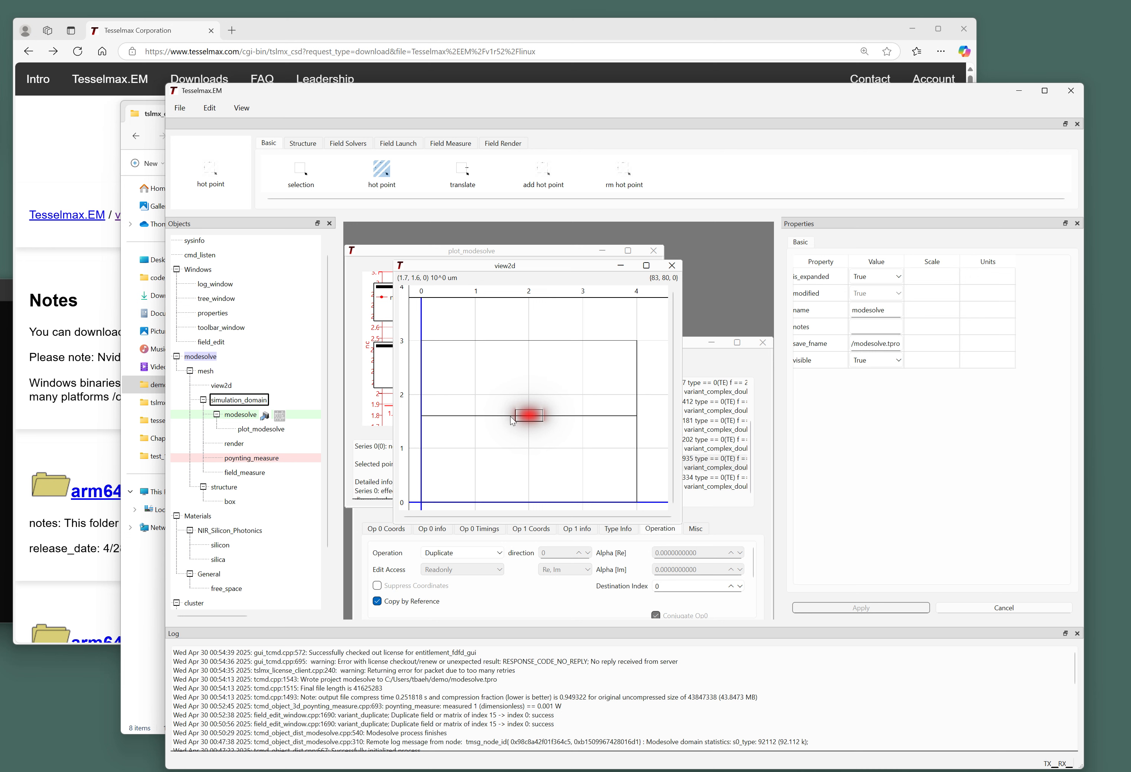
{"action": "scroll", "coordinate": [512, 419], "scroll_direction": "up", "scroll_amount": 2}
{"action": "scroll", "coordinate": [516, 406], "scroll_direction": "down", "scroll_amount": 2}
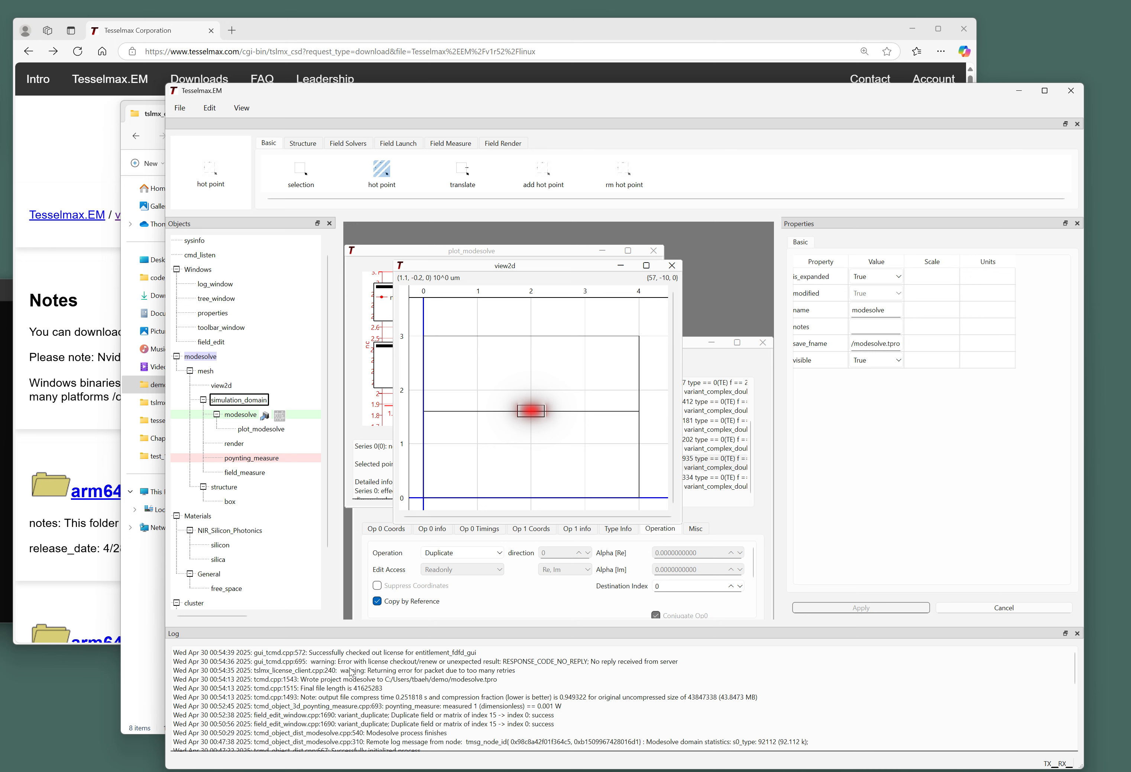
{"action": "scroll", "coordinate": [508, 379], "scroll_direction": "up", "scroll_amount": 2}
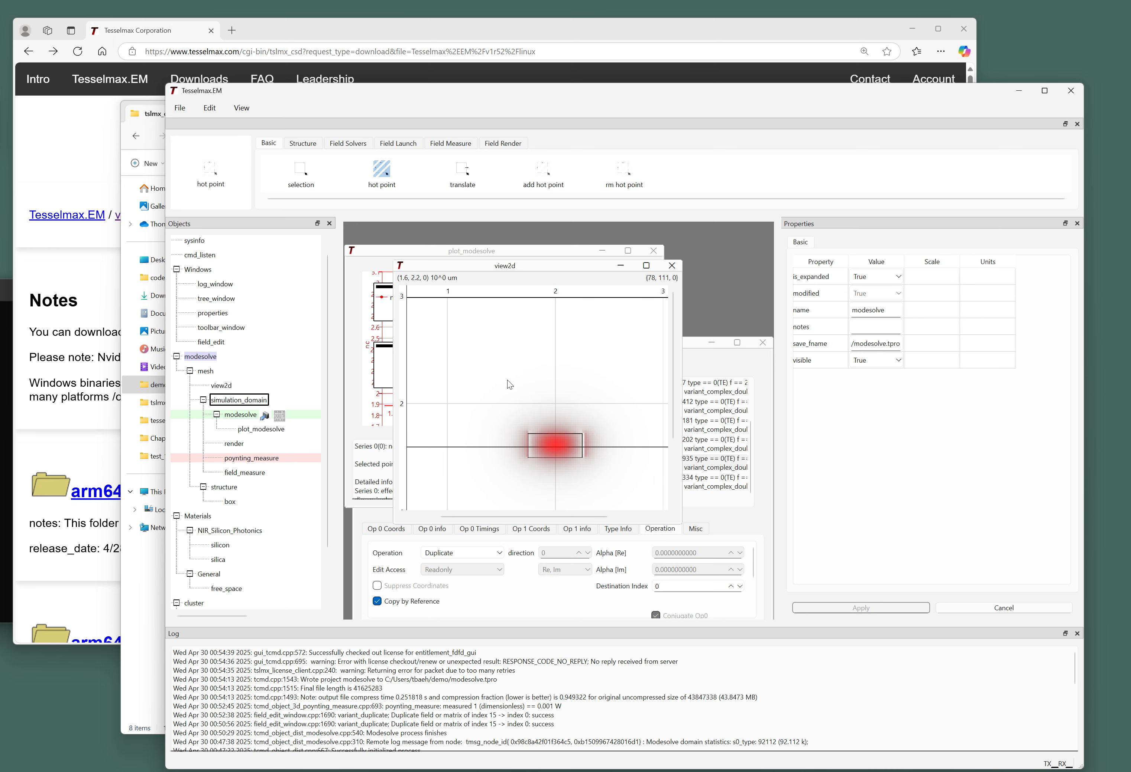
{"action": "scroll", "coordinate": [507, 379], "scroll_direction": "down", "scroll_amount": 2}
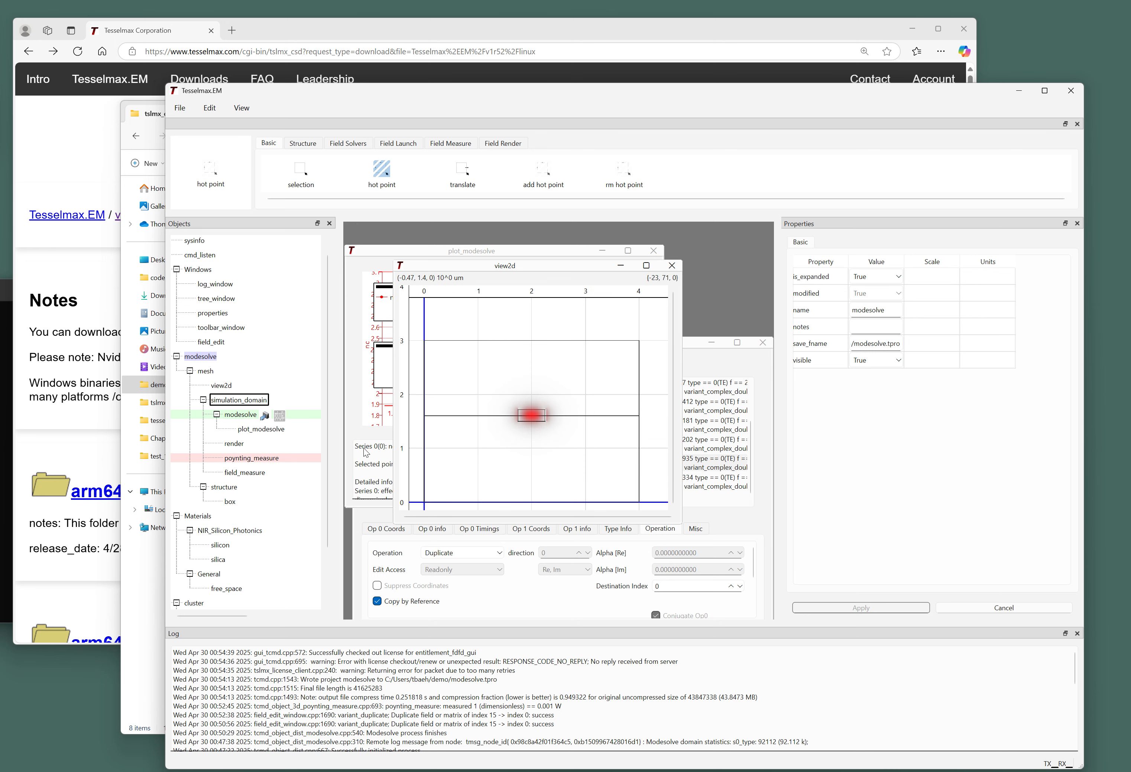
Run the poynting_measure measurement again.
{"action": "right_click", "coordinate": [265, 459]}
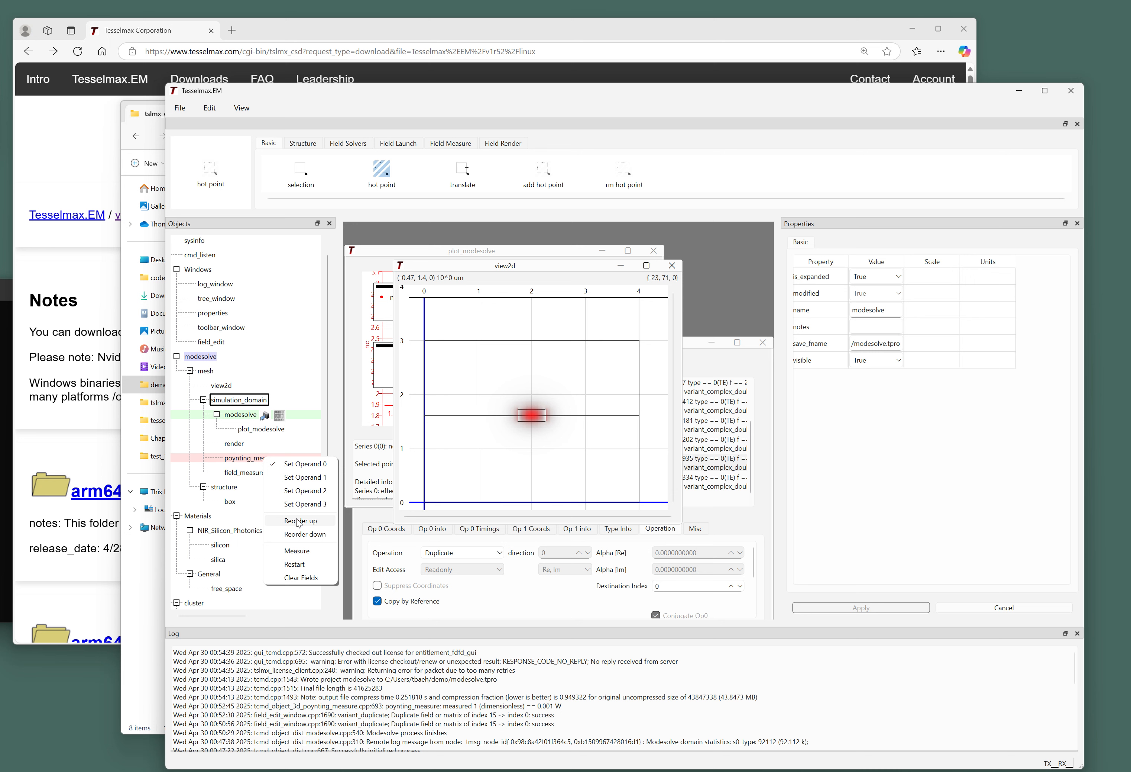
{"action": "left_click", "coordinate": [296, 550]}
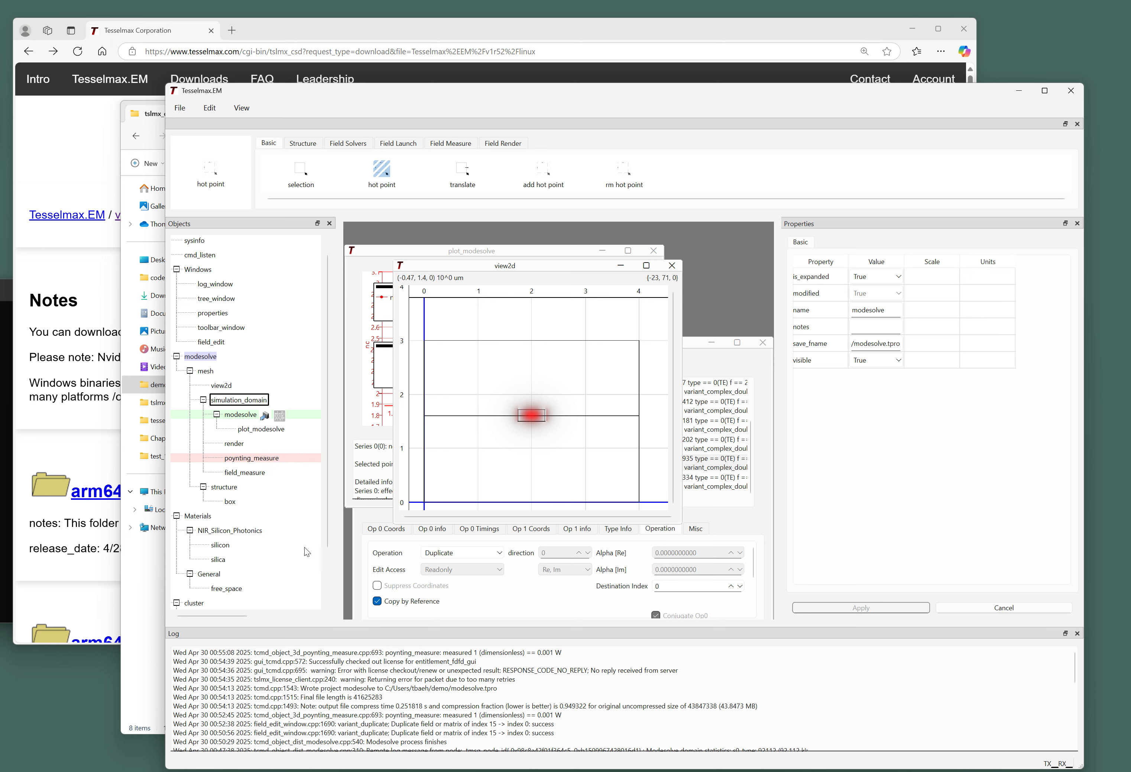
{"action": "left_click", "coordinate": [248, 472]}
{"action": "right_click", "coordinate": [251, 472]}
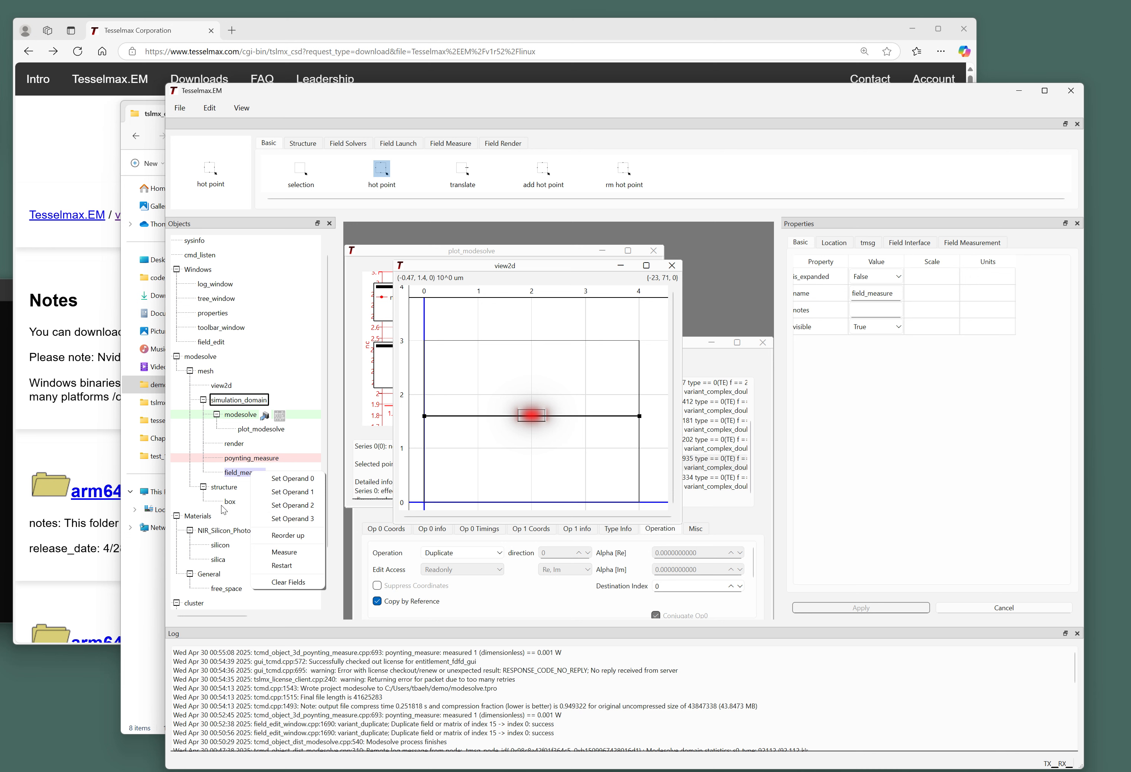
{"action": "left_click", "coordinate": [249, 477]}
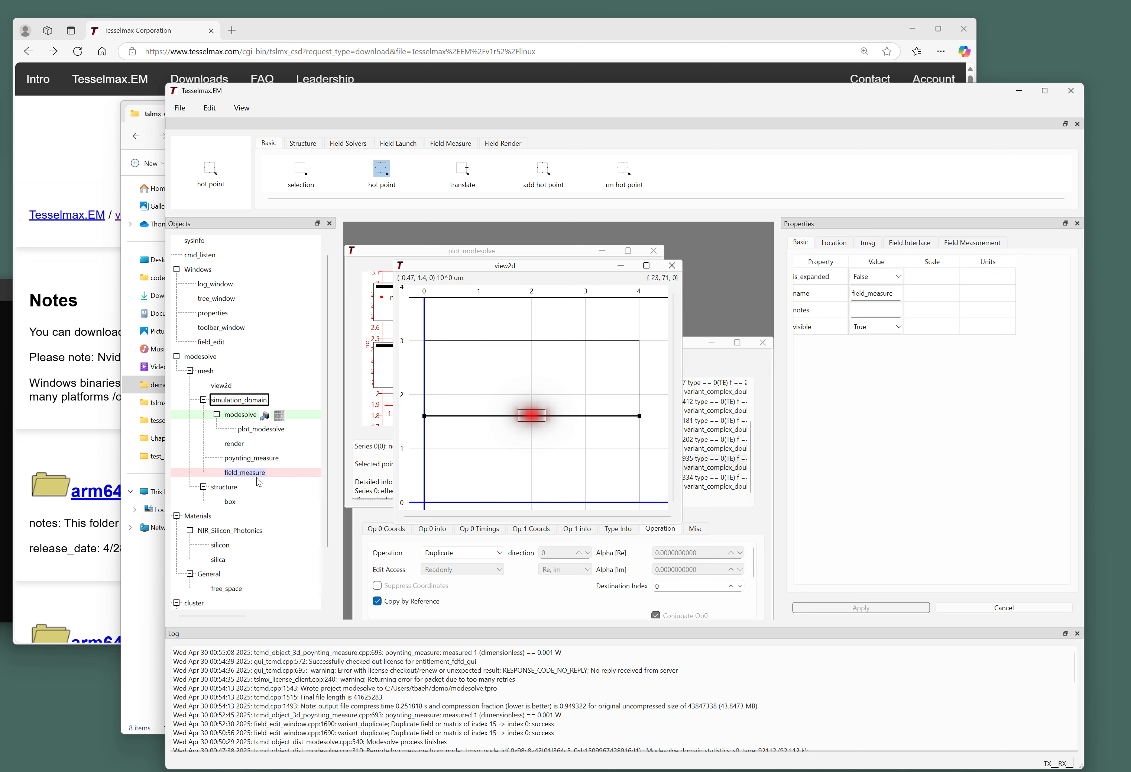
Rerun the duplicate field operation, then run the field_measure measurement.
{"action": "left_click", "coordinate": [696, 346]}
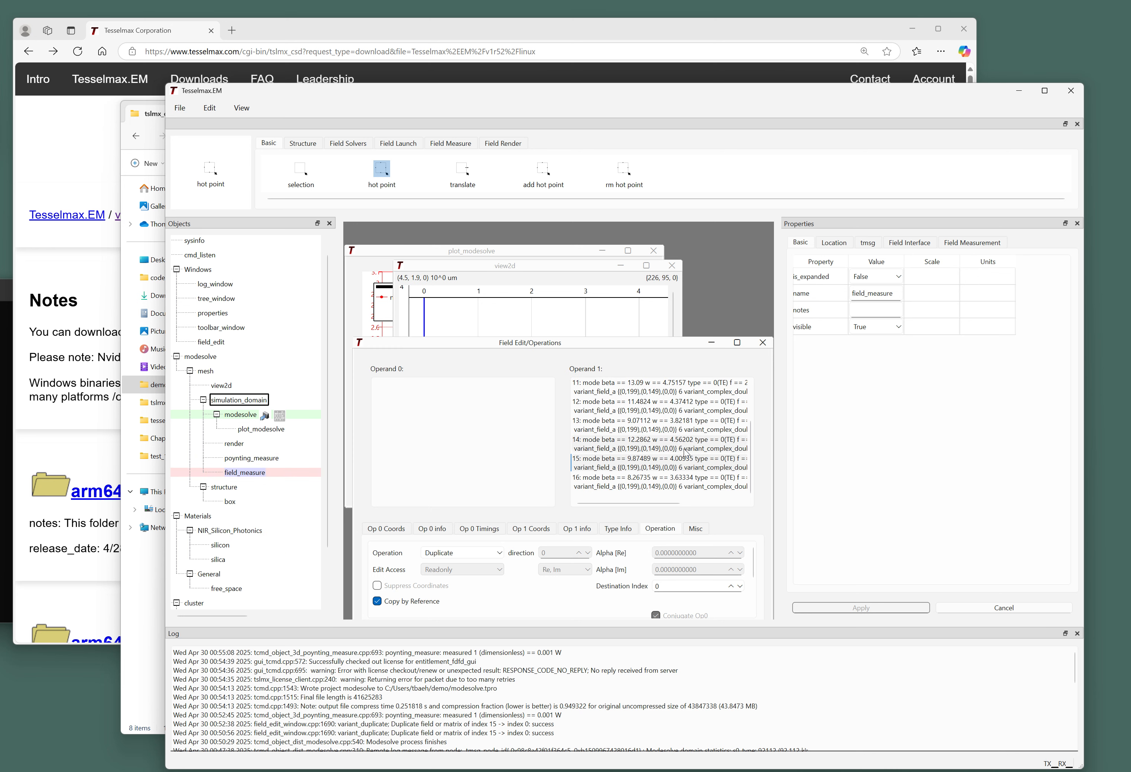
{"action": "left_click_drag", "start_coordinate": [611, 346], "coordinate": [616, 295]}
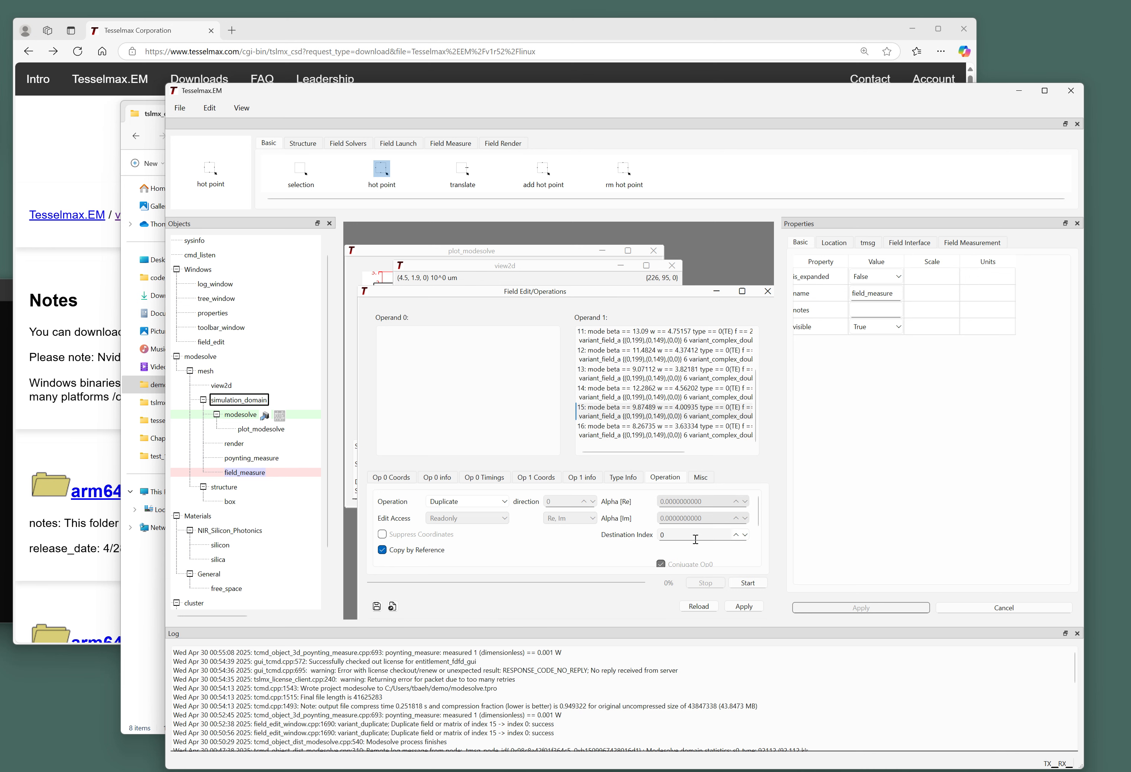
{"action": "left_click", "coordinate": [750, 586]}
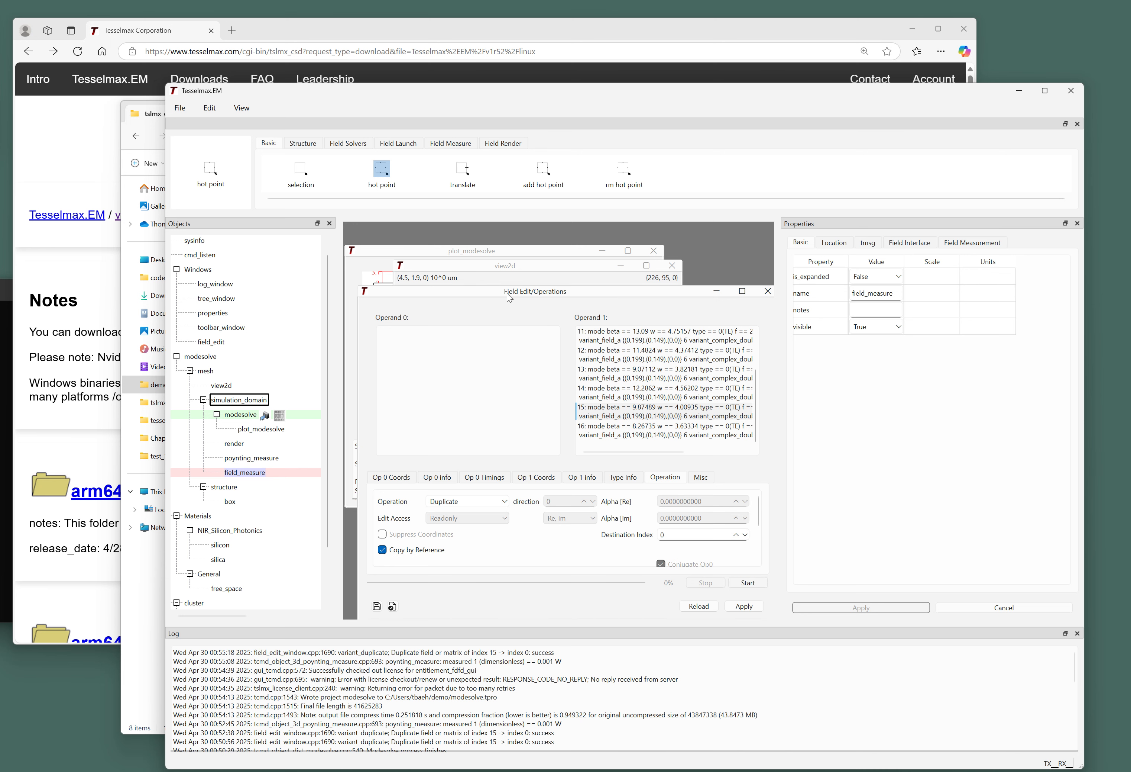
{"action": "left_click_drag", "start_coordinate": [507, 294], "coordinate": [498, 377]}
{"action": "left_click", "coordinate": [519, 271]}
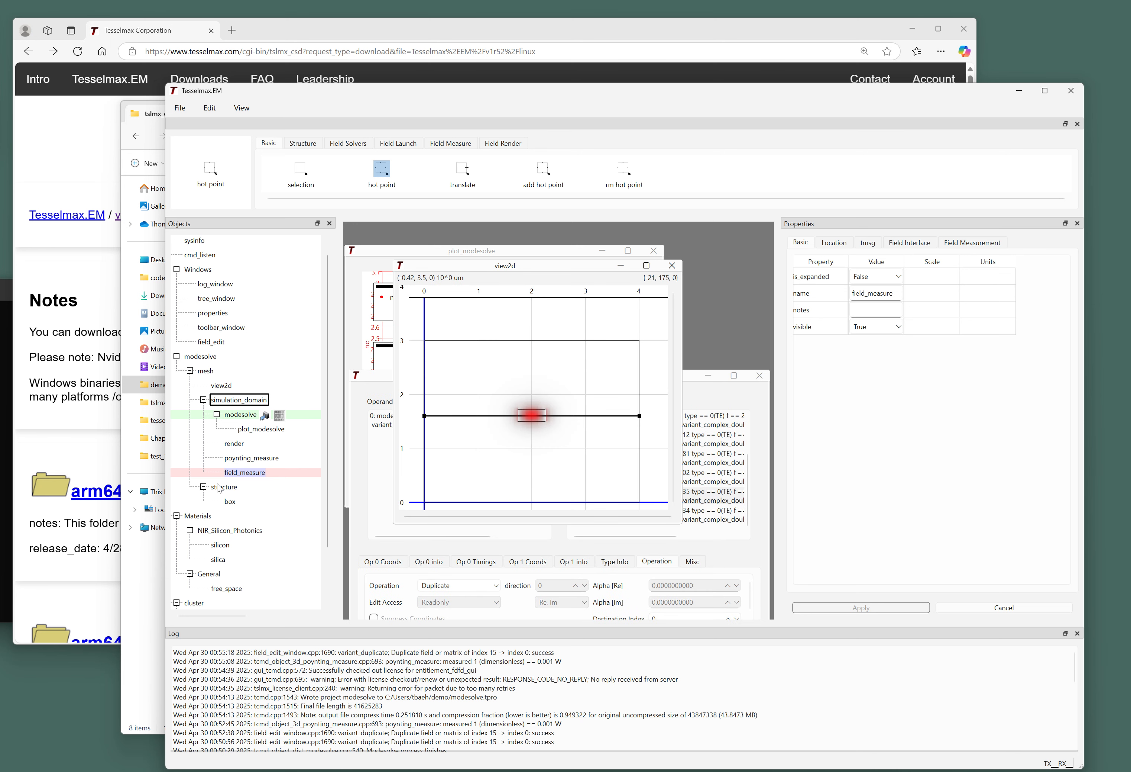
{"action": "right_click", "coordinate": [245, 473]}
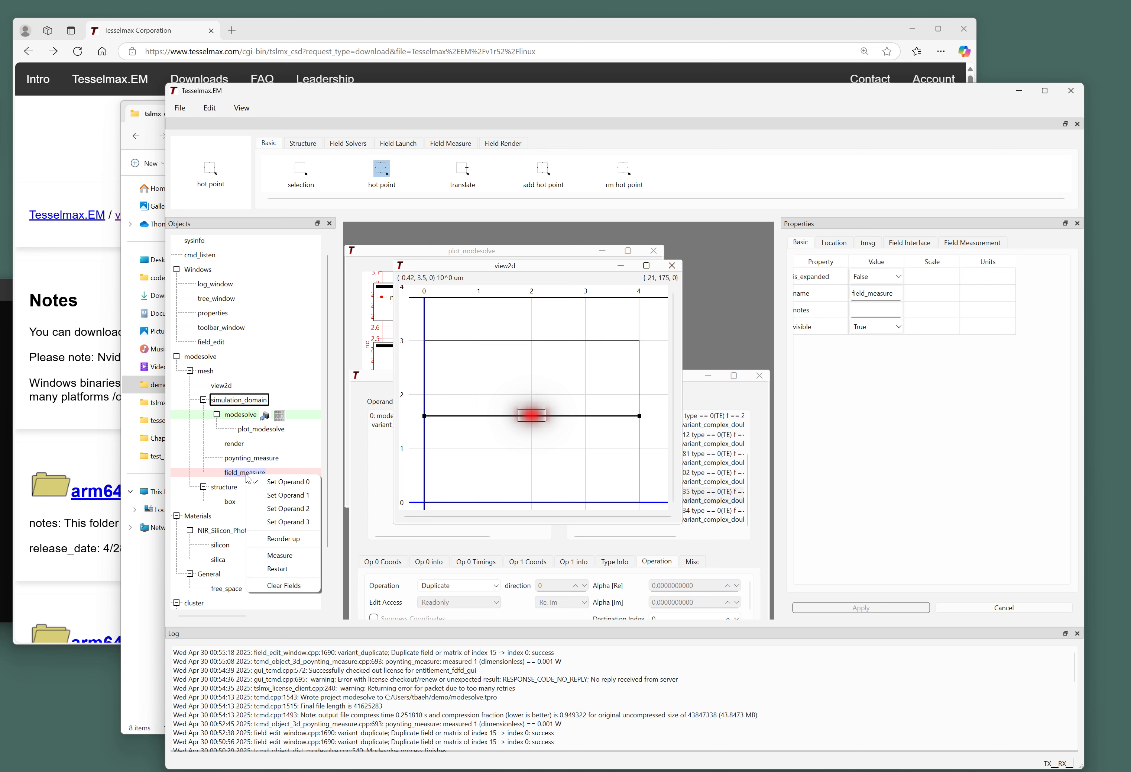
{"action": "left_click", "coordinate": [290, 555]}
Show field_measure's Field Measurement settings and keep plot_variant at single_comp.
{"action": "left_click", "coordinate": [368, 428]}
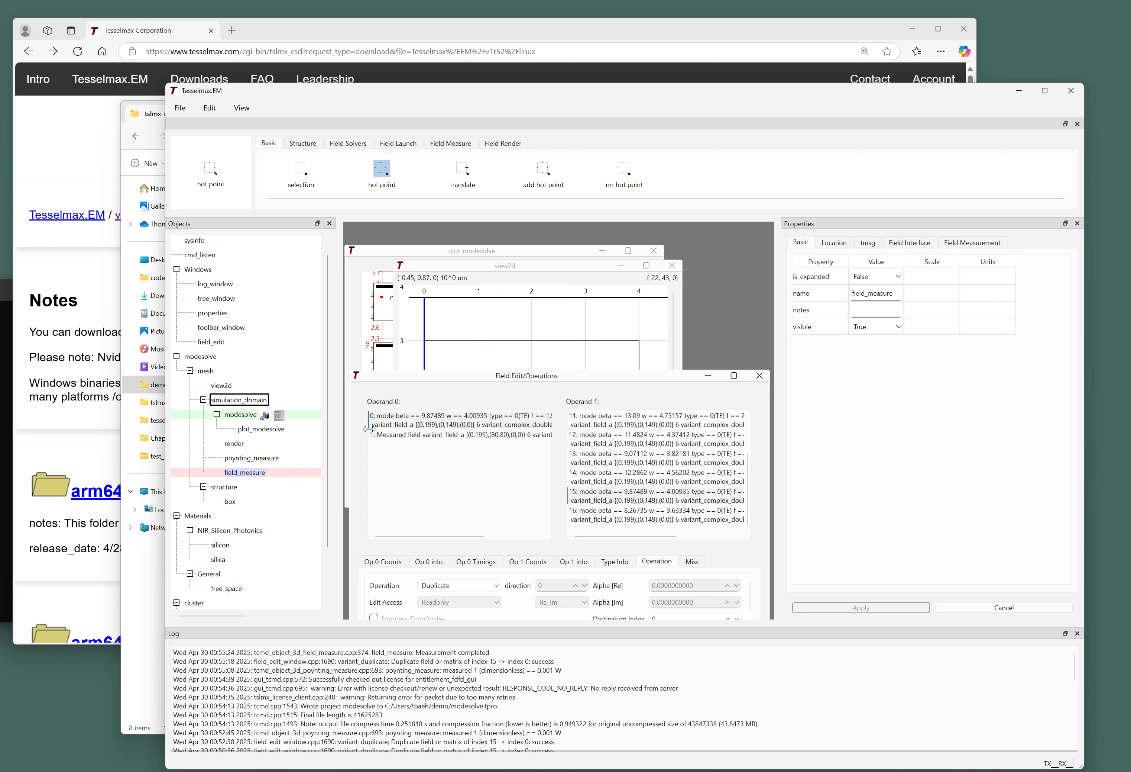
{"action": "left_click", "coordinate": [369, 433]}
{"action": "right_click", "coordinate": [234, 473]}
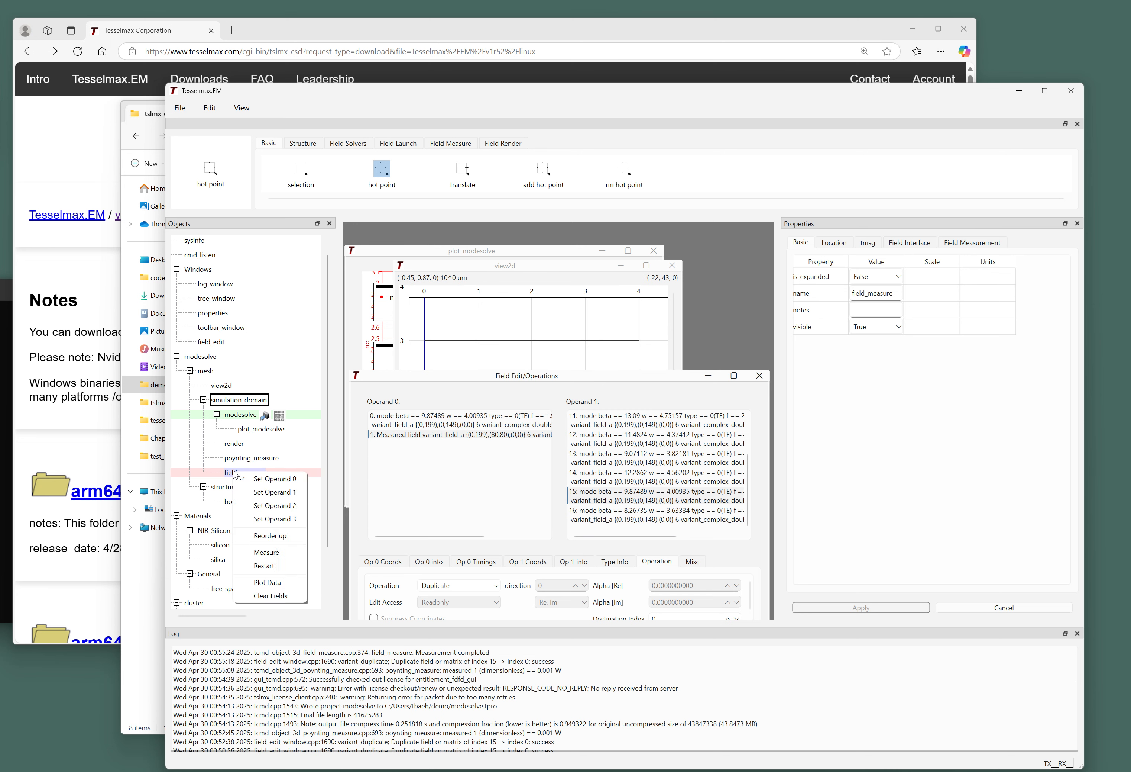
{"action": "left_click", "coordinate": [377, 489]}
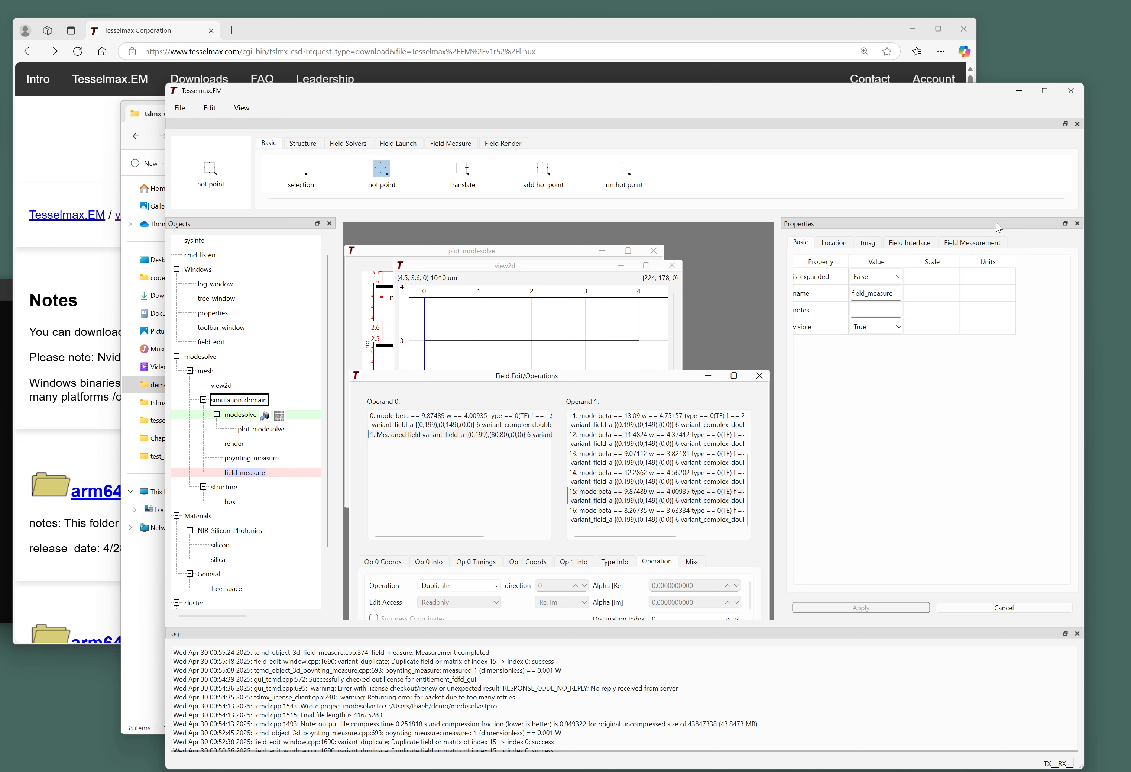
{"action": "left_click", "coordinate": [972, 242]}
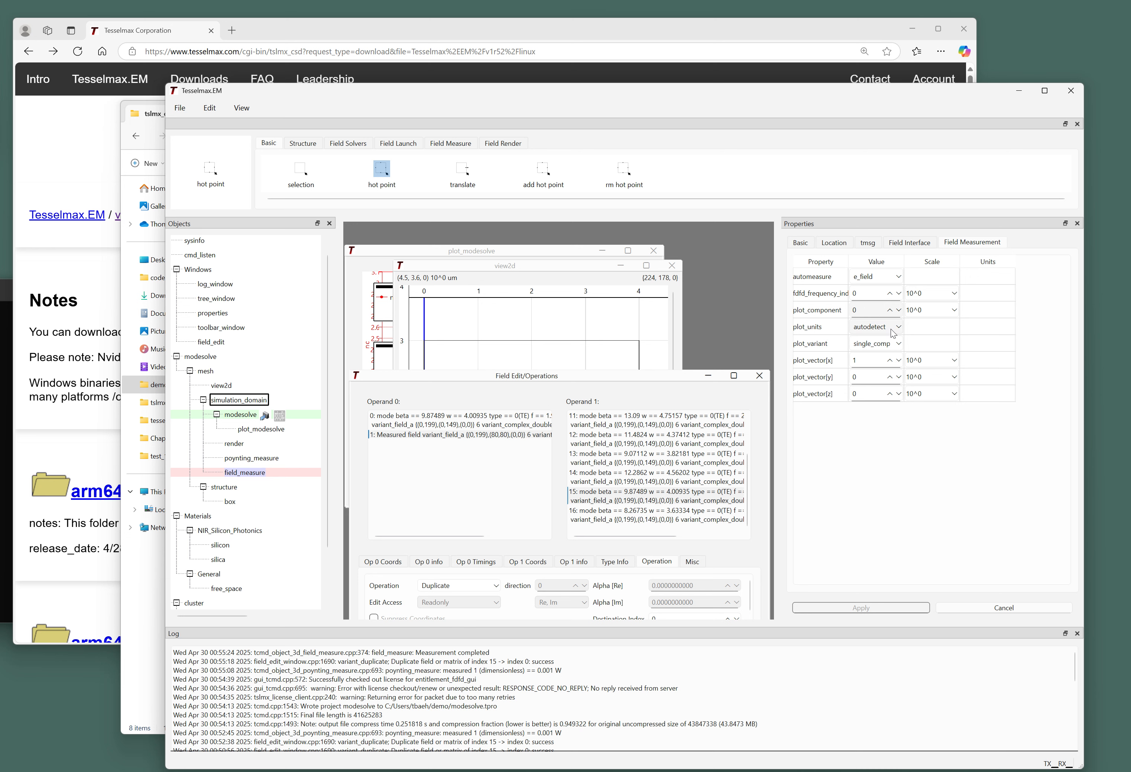
{"action": "left_click", "coordinate": [879, 343]}
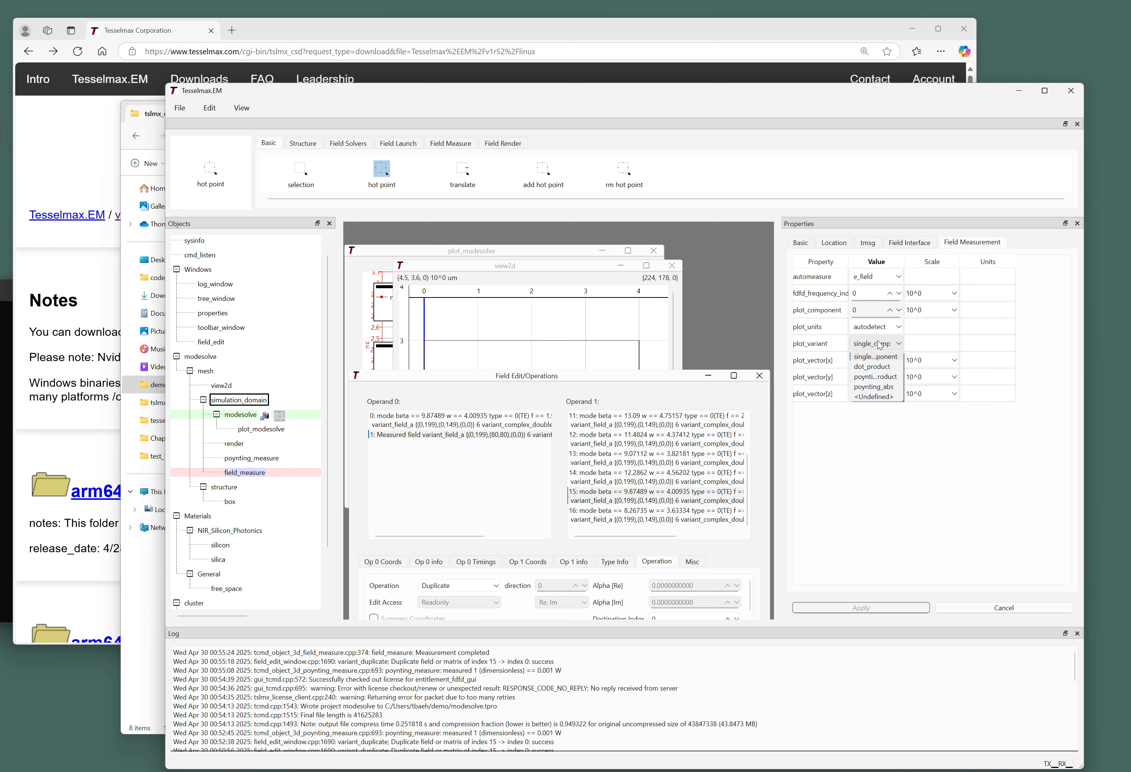
{"action": "left_click", "coordinate": [881, 355]}
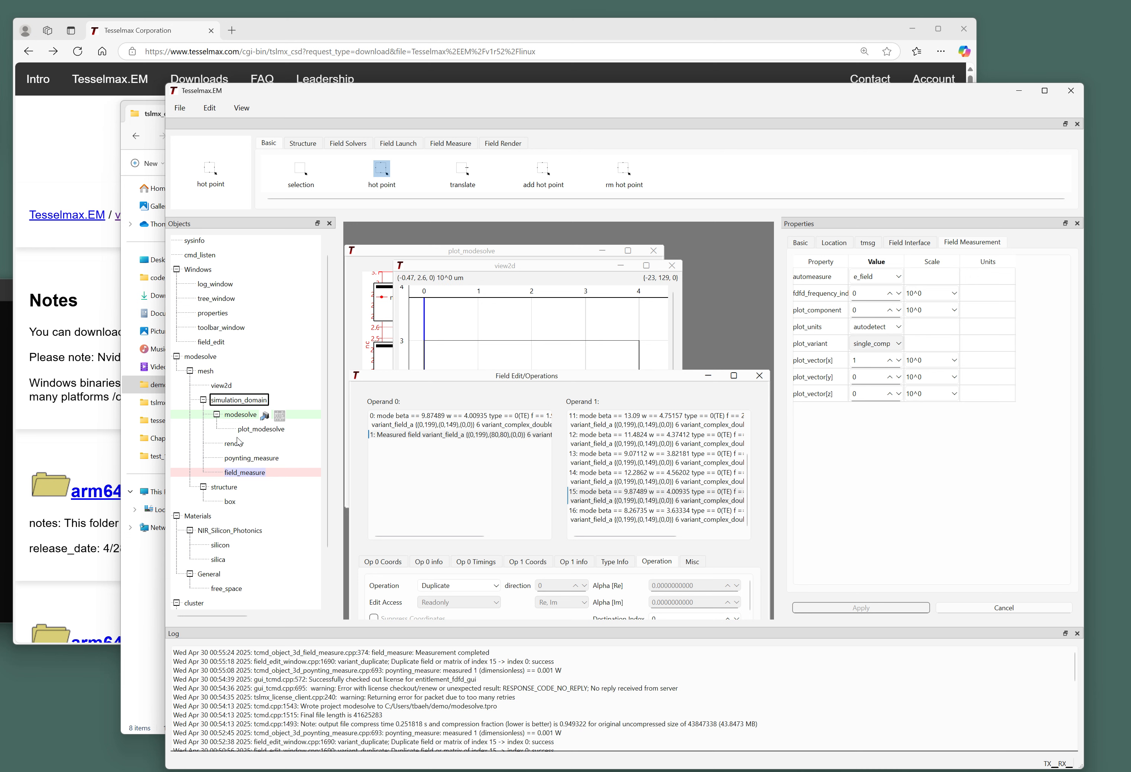
Plot field_measure's measured field in a new window placed over the mode view and enlarged.
{"action": "right_click", "coordinate": [248, 470]}
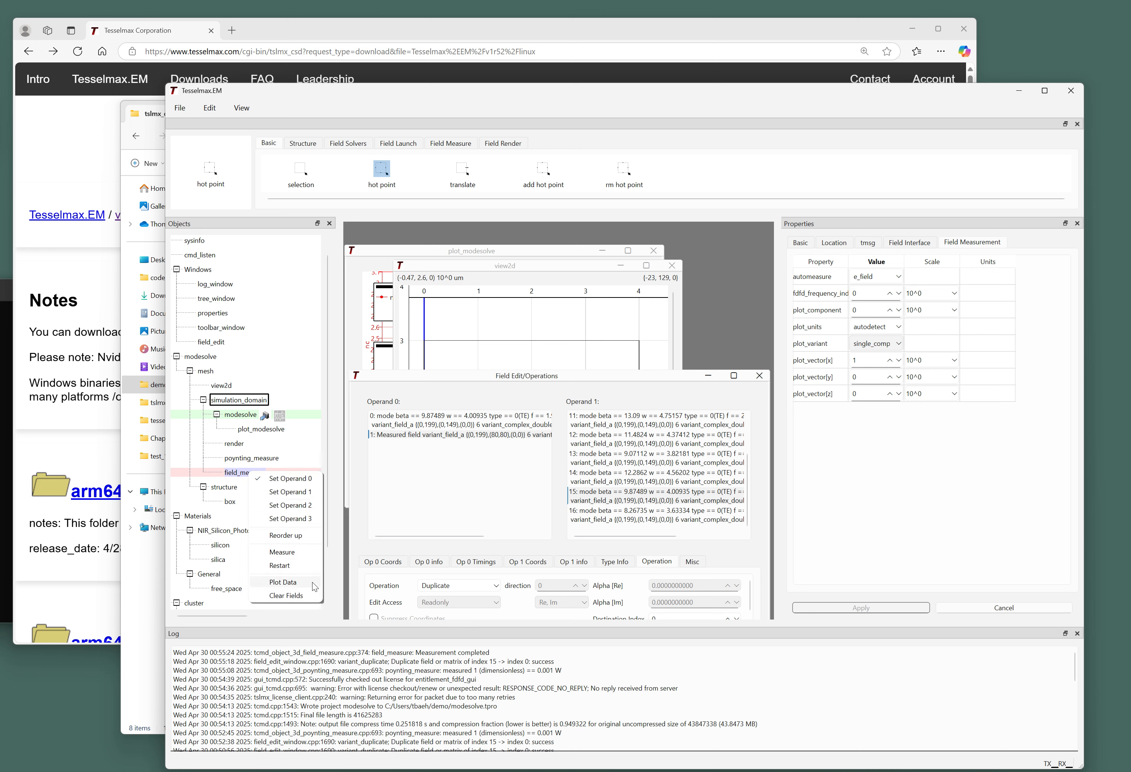
{"action": "left_click", "coordinate": [286, 582]}
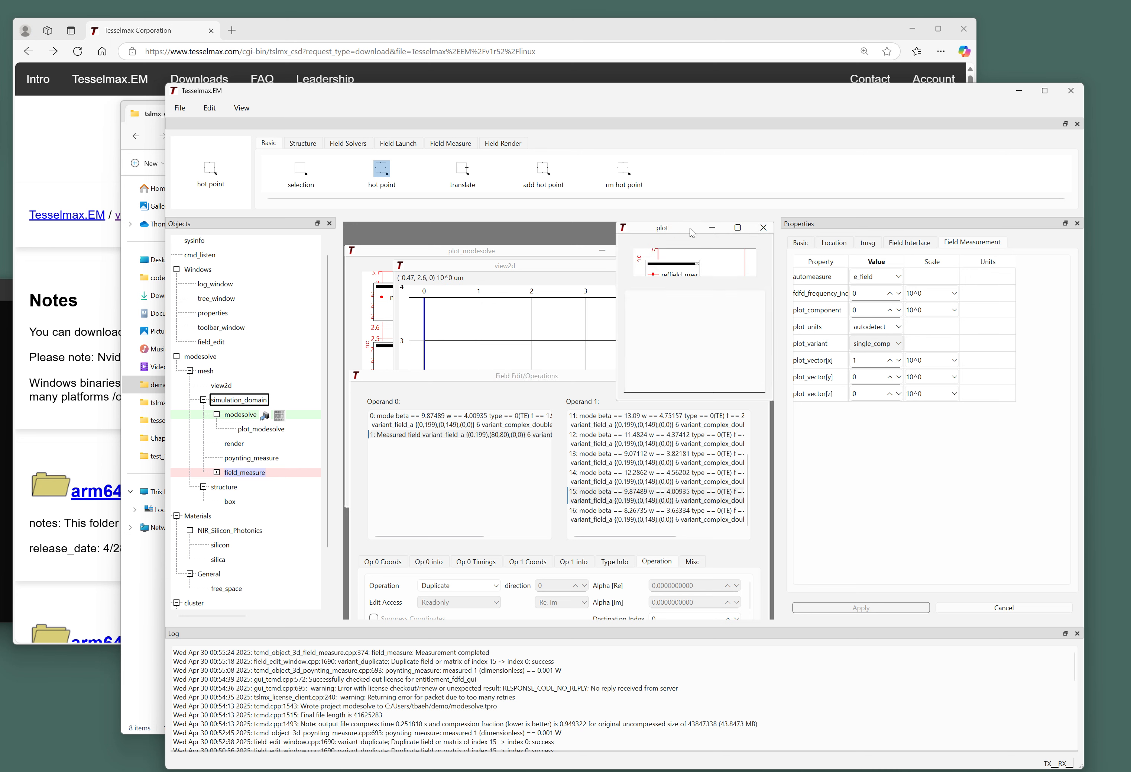
{"action": "left_click_drag", "start_coordinate": [689, 229], "coordinate": [488, 269]}
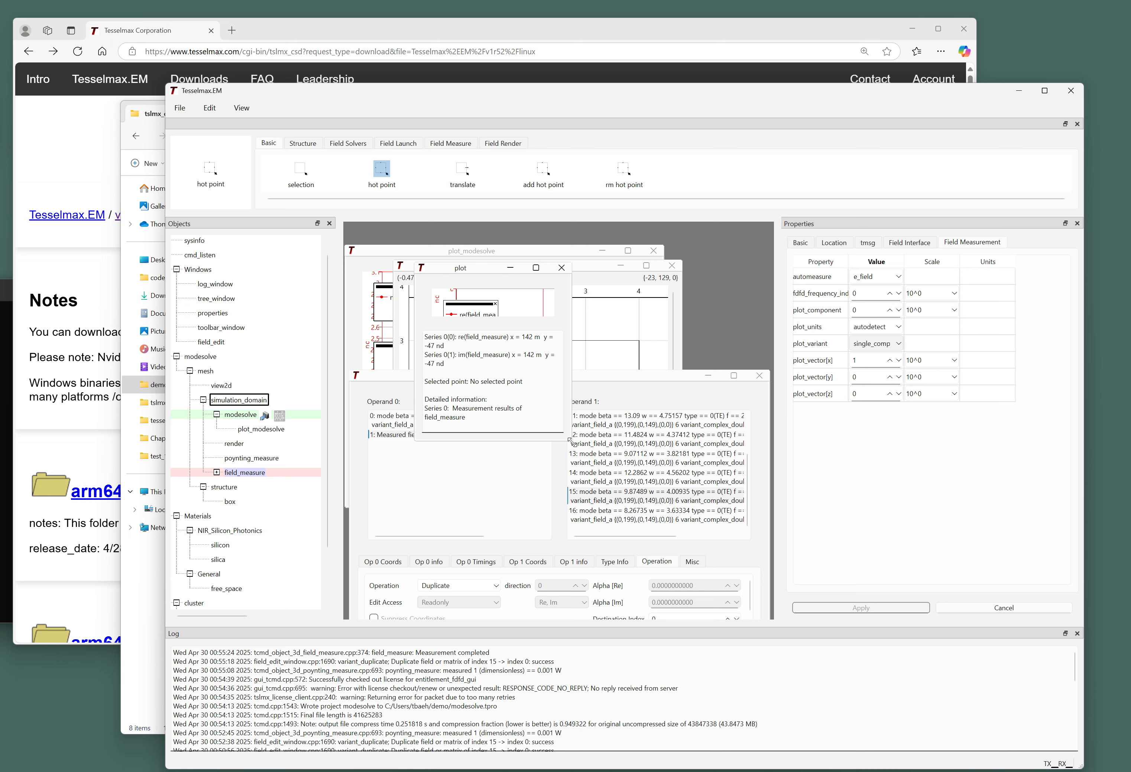
{"action": "left_click_drag", "start_coordinate": [570, 440], "coordinate": [652, 526]}
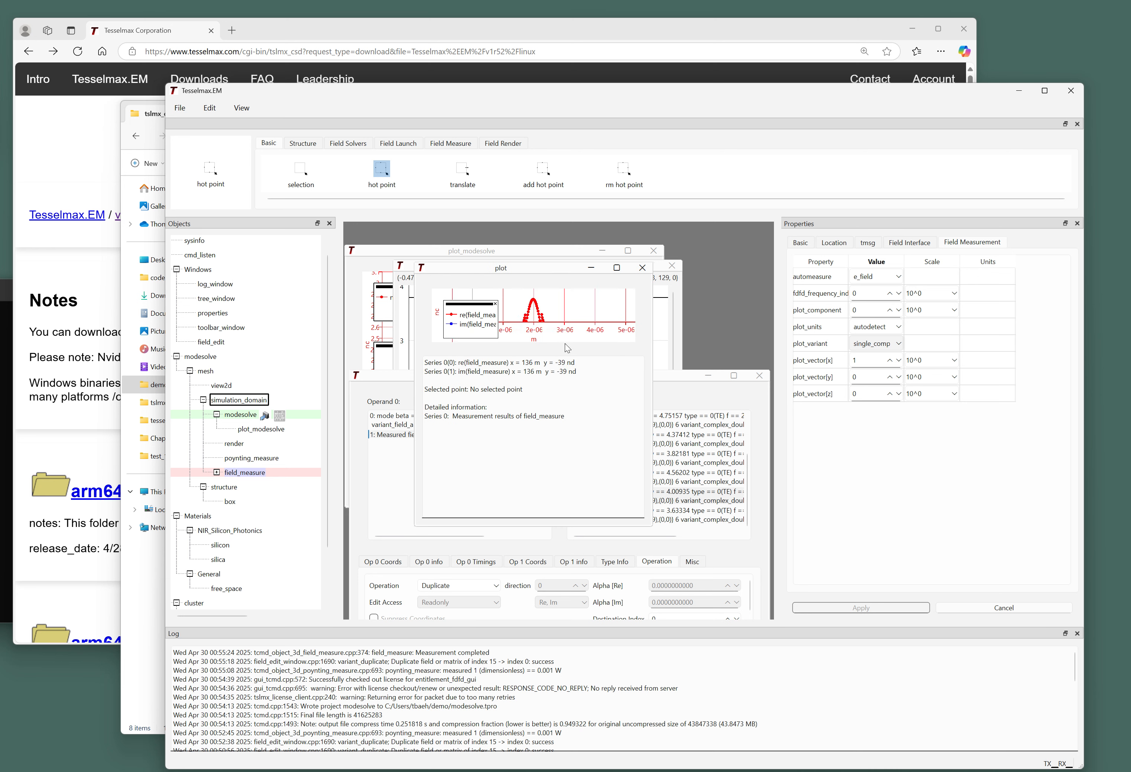
{"action": "left_click_drag", "start_coordinate": [533, 348], "coordinate": [535, 438]}
Zoom and pan the field_measure plot to centre the curve's peak near 2e-06 m.
{"action": "scroll", "coordinate": [521, 361], "scroll_direction": "down", "scroll_amount": 1}
{"action": "scroll", "coordinate": [538, 332], "scroll_direction": "up", "scroll_amount": 1}
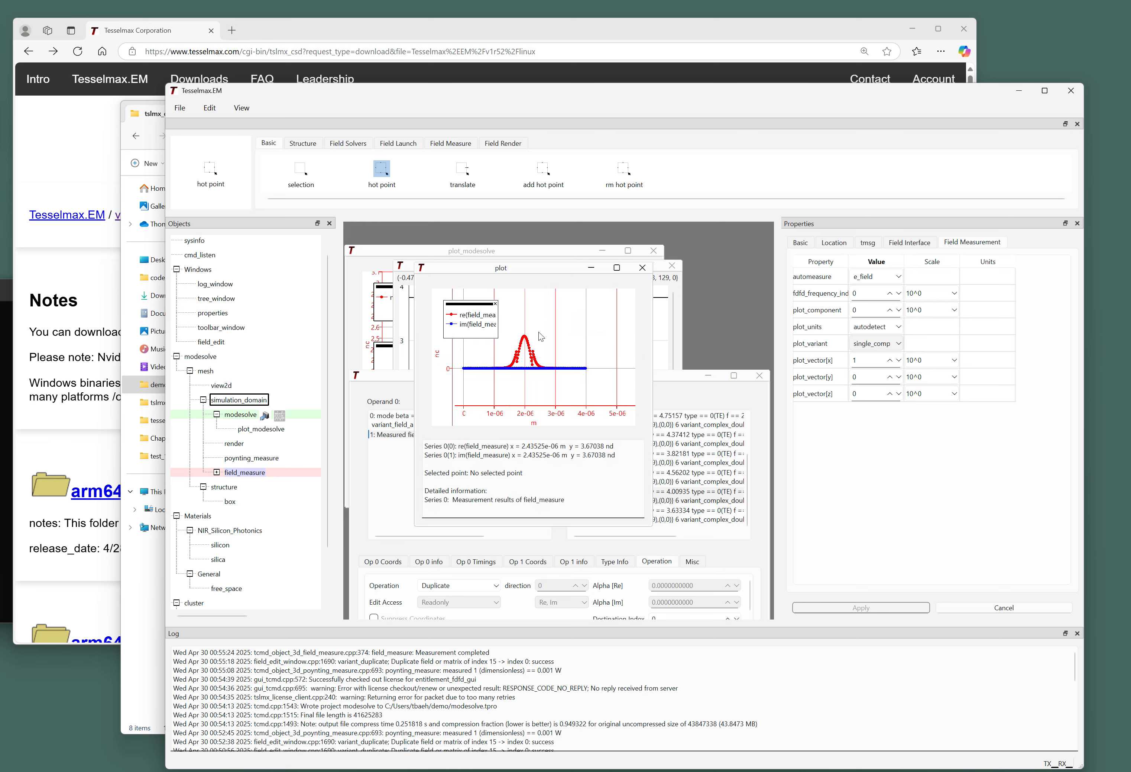
{"action": "scroll", "coordinate": [539, 334], "scroll_direction": "up", "scroll_amount": 3}
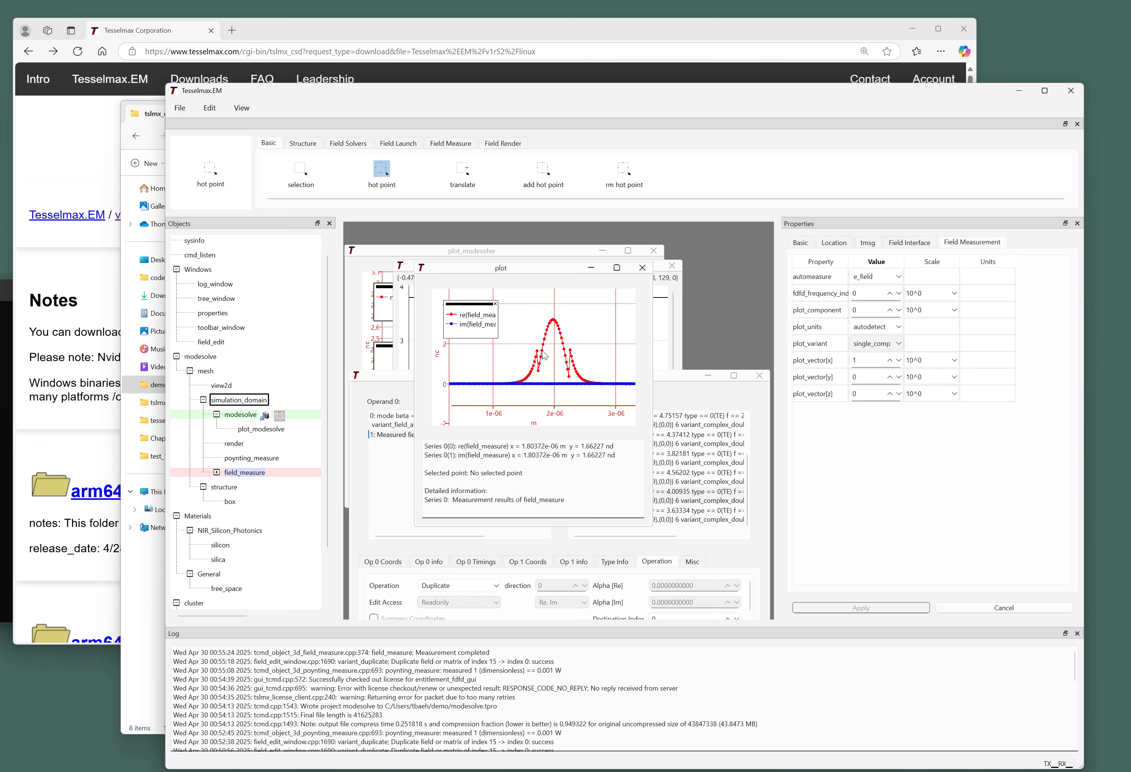
{"action": "scroll", "coordinate": [546, 352], "scroll_direction": "down", "scroll_amount": 1}
{"action": "scroll", "coordinate": [551, 351], "scroll_direction": "up", "scroll_amount": 1}
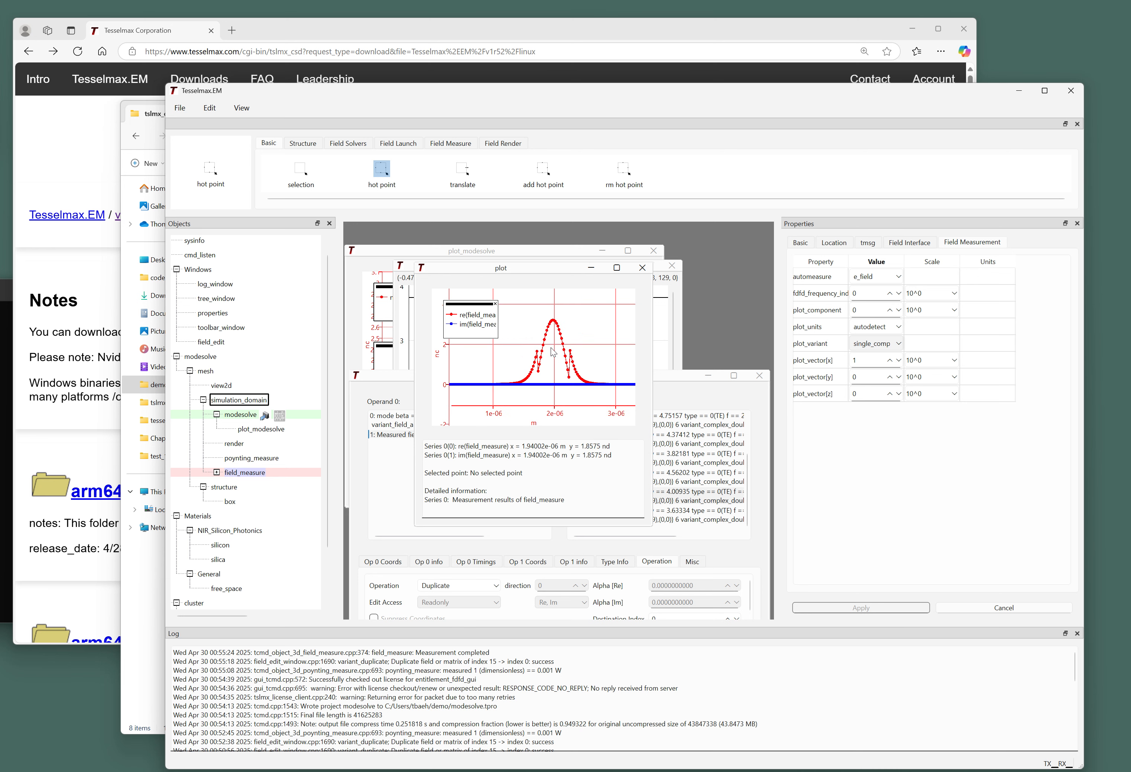
{"action": "left_click_drag", "start_coordinate": [555, 351], "coordinate": [532, 347]}
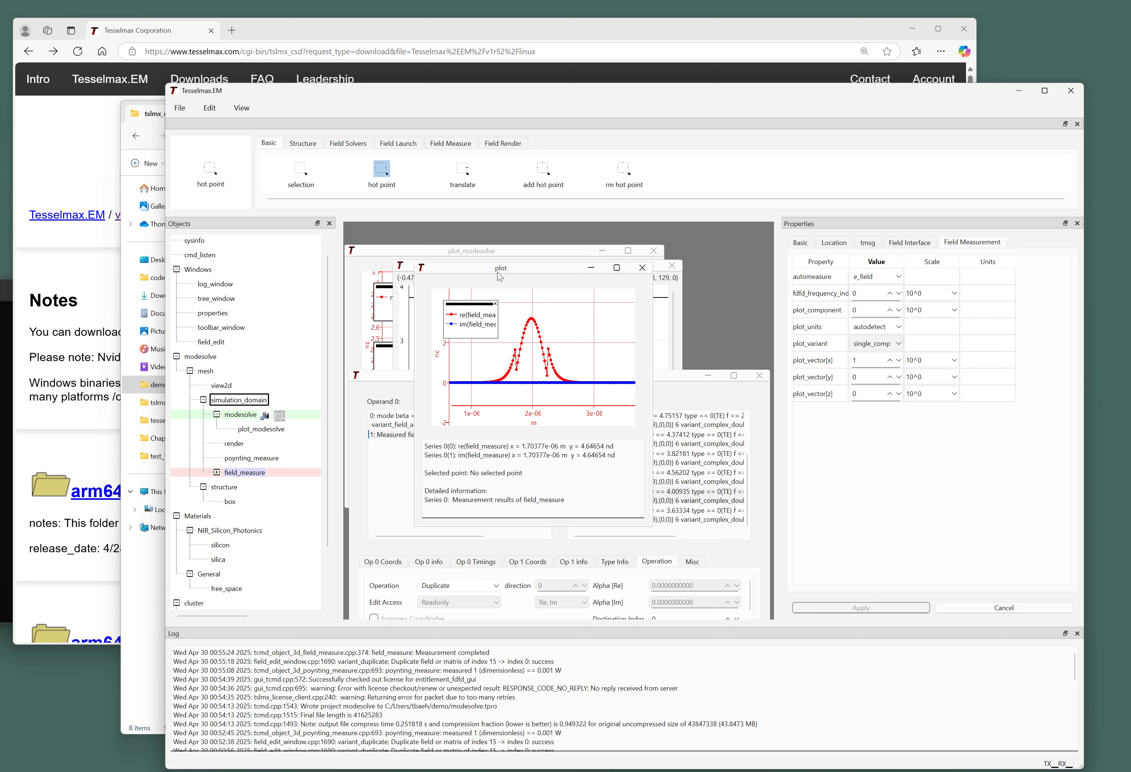
{"action": "left_click_drag", "start_coordinate": [501, 271], "coordinate": [520, 276]}
{"action": "scroll", "coordinate": [561, 369], "scroll_direction": "up", "scroll_amount": 2}
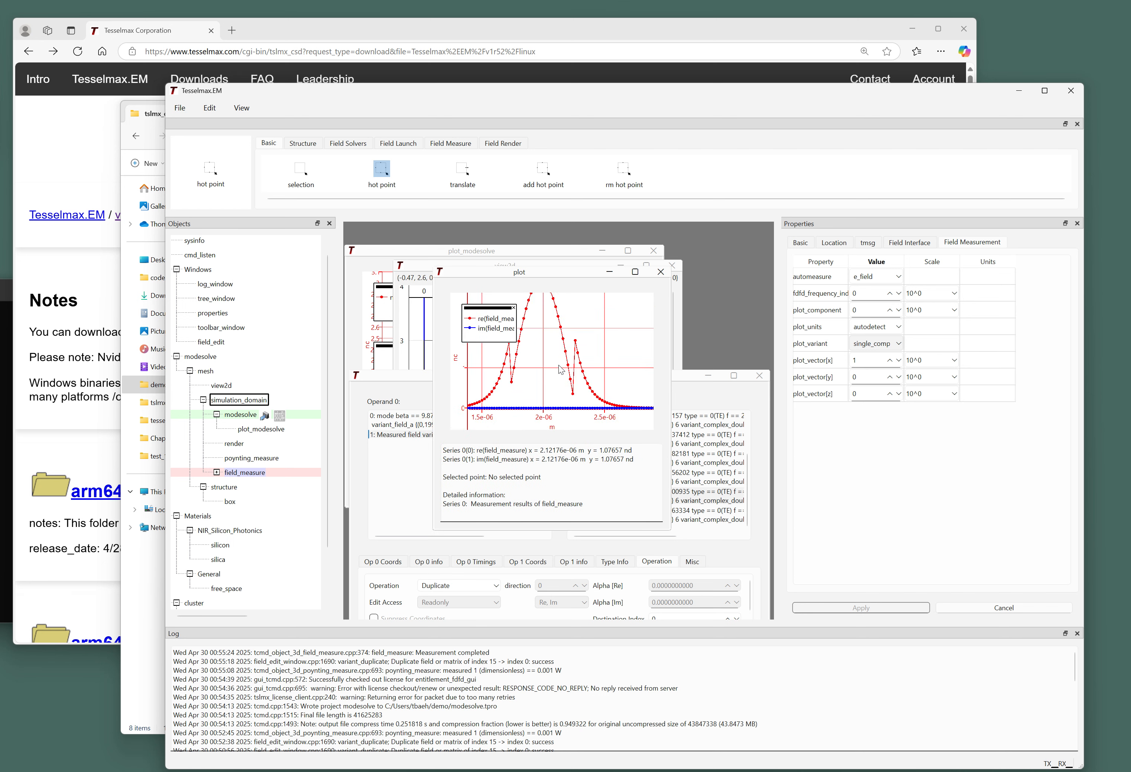
{"action": "left_click_drag", "start_coordinate": [559, 365], "coordinate": [592, 354]}
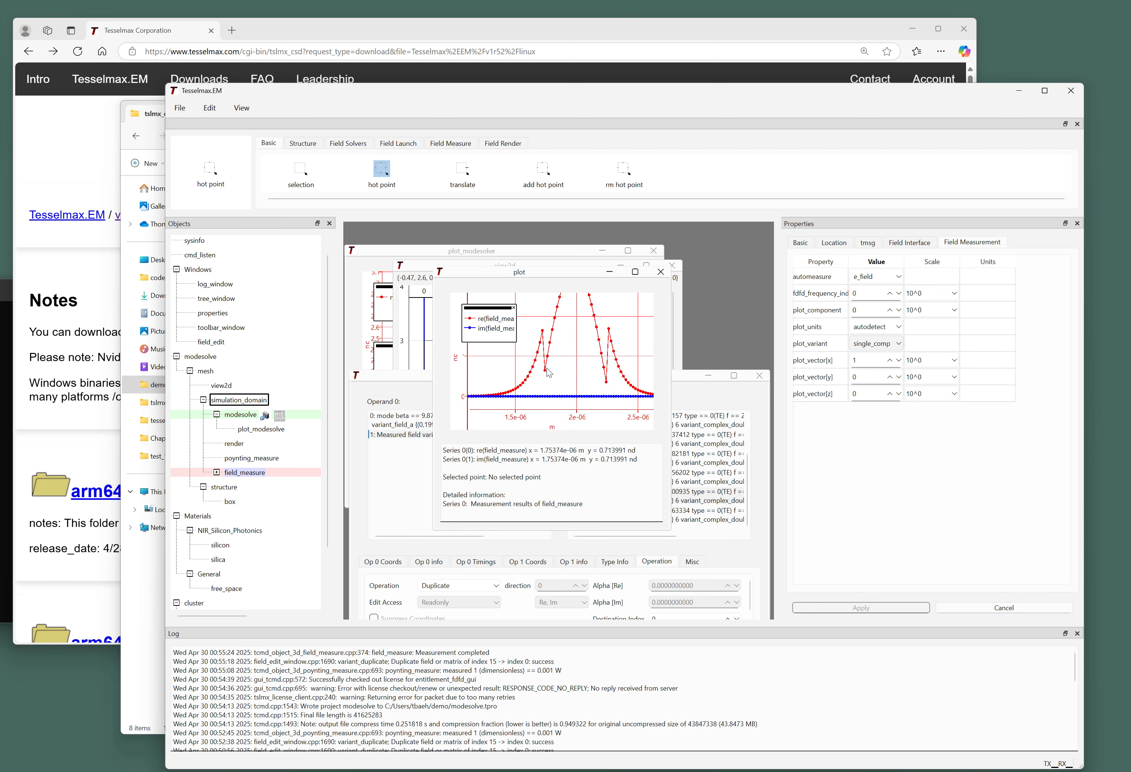
{"action": "scroll", "coordinate": [548, 373], "scroll_direction": "down", "scroll_amount": 2}
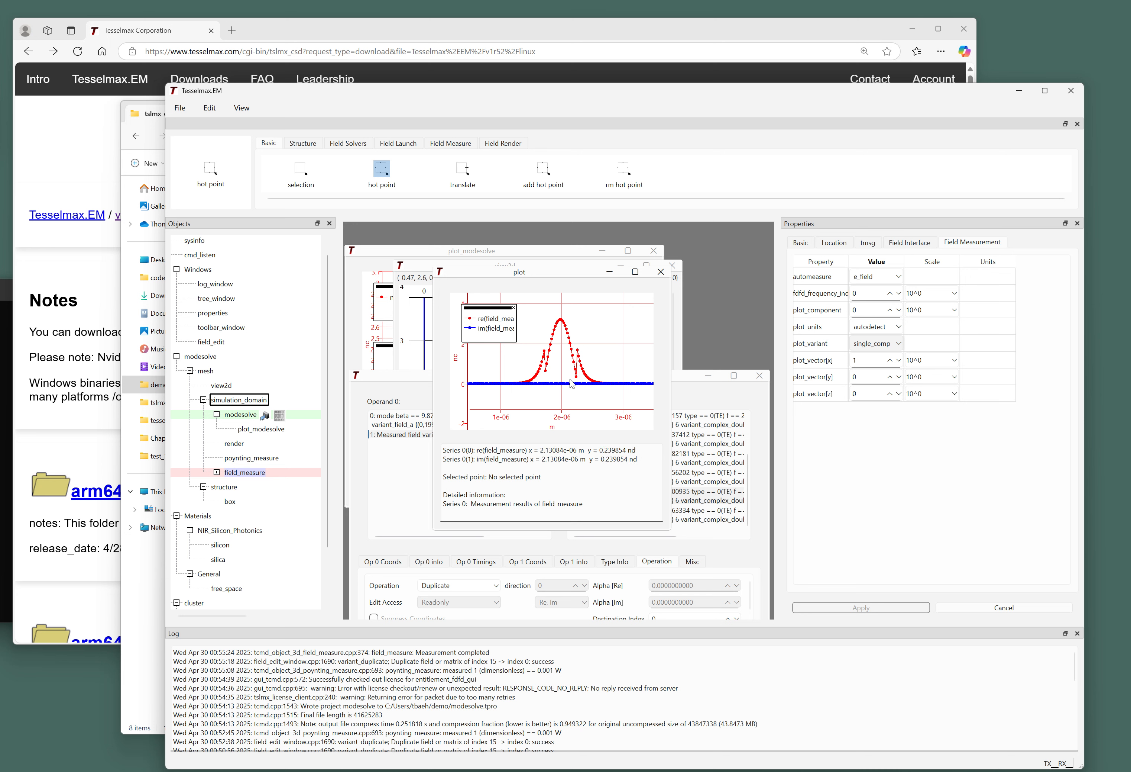
{"action": "scroll", "coordinate": [565, 386], "scroll_direction": "up", "scroll_amount": 5}
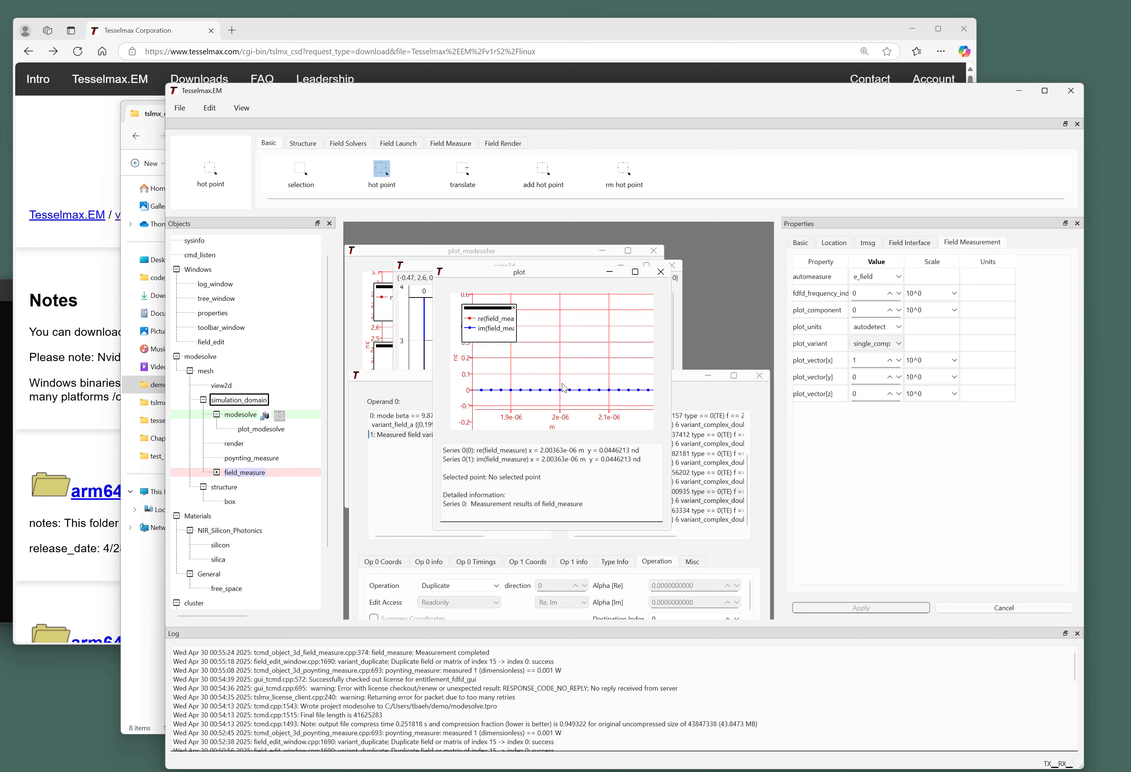
{"action": "scroll", "coordinate": [562, 389], "scroll_direction": "down", "scroll_amount": 5}
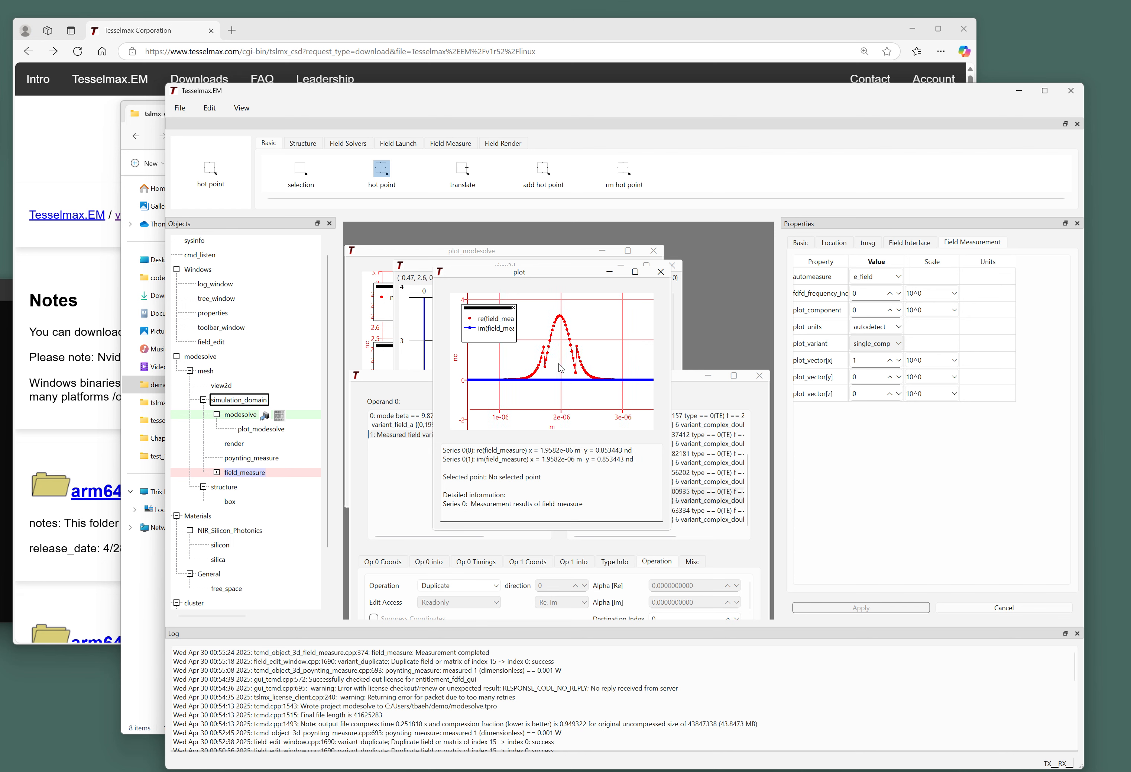
{"action": "left_click_drag", "start_coordinate": [556, 374], "coordinate": [557, 343]}
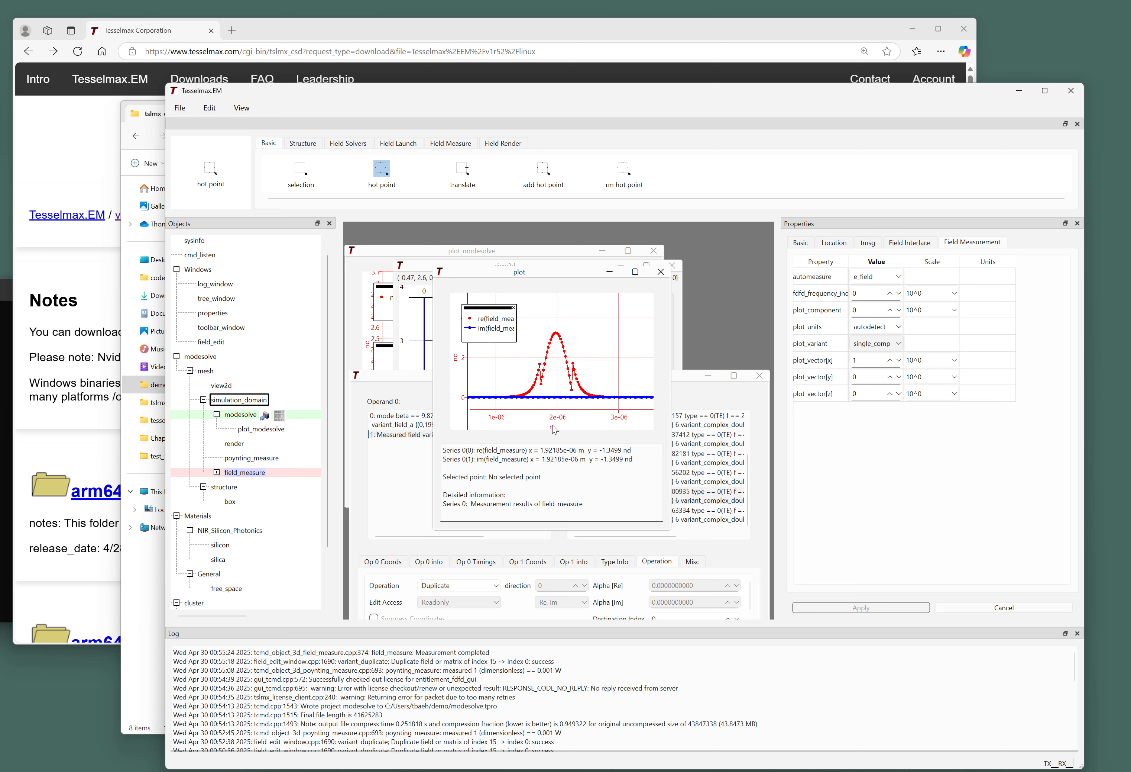
Read values at several curve points, including the peak, with plot_units left at autodetect.
{"action": "left_click", "coordinate": [573, 369]}
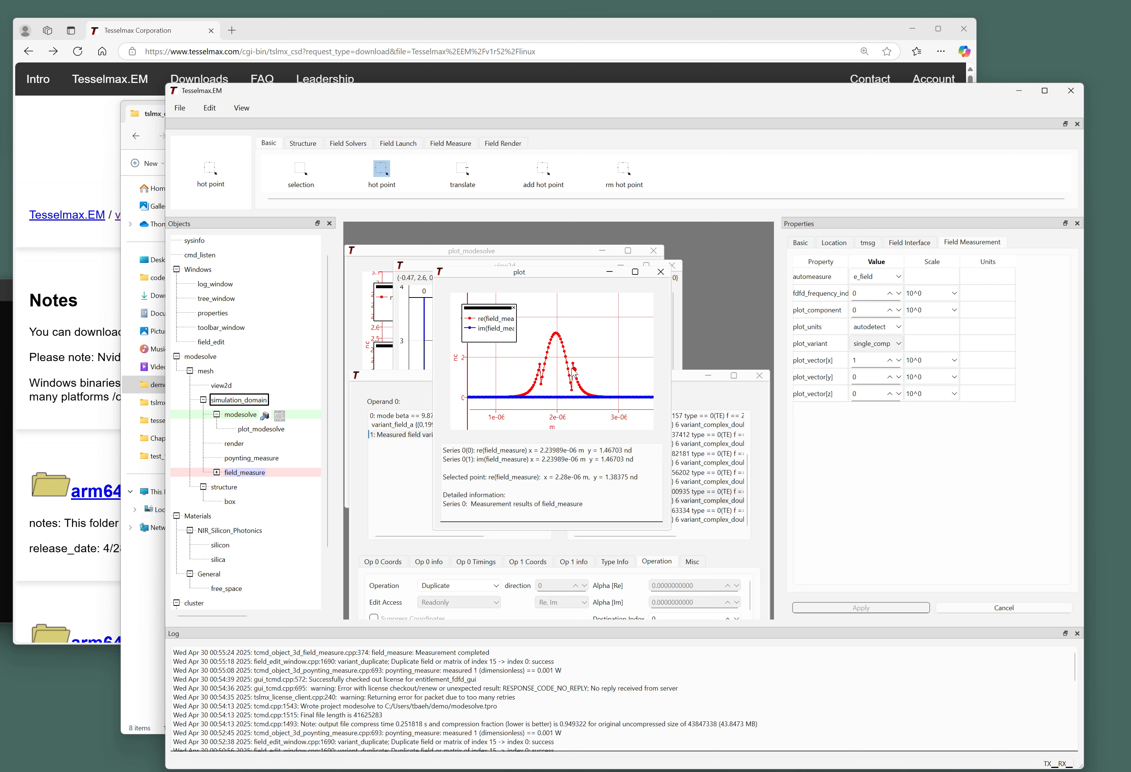
{"action": "left_click", "coordinate": [559, 336]}
{"action": "left_click", "coordinate": [547, 348]}
{"action": "left_click", "coordinate": [867, 327]}
{"action": "left_click", "coordinate": [866, 333]}
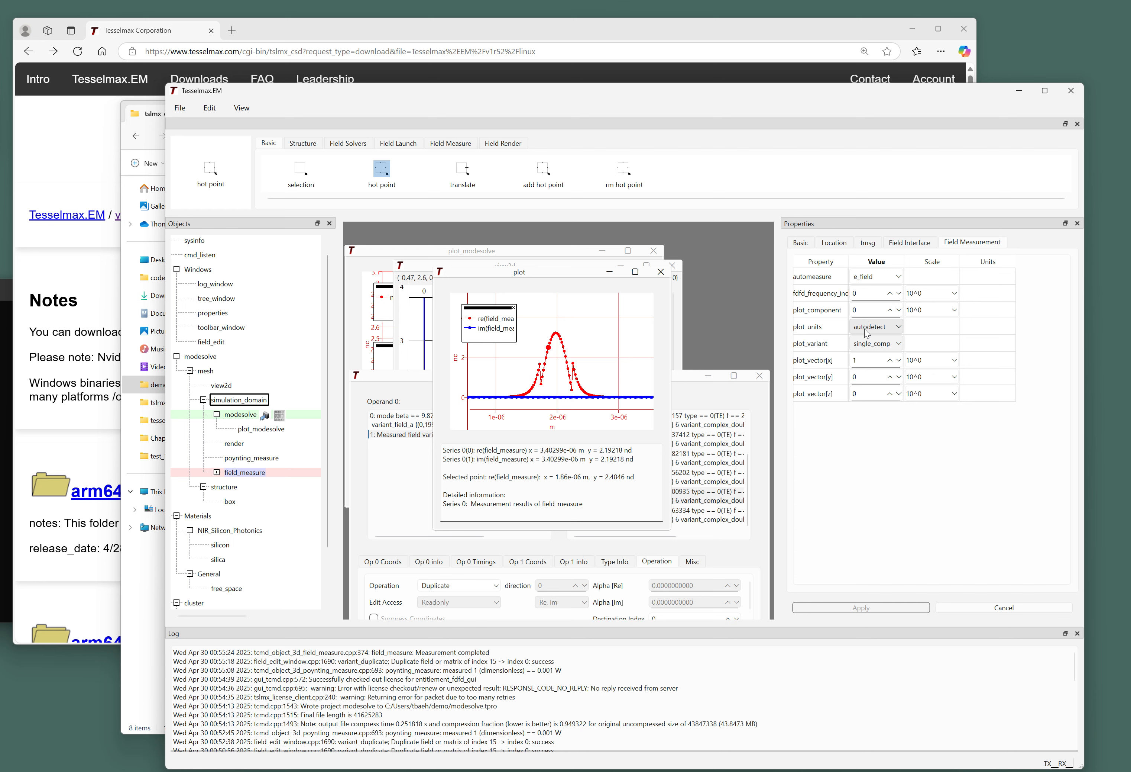
{"action": "scroll", "coordinate": [552, 369], "scroll_direction": "up", "scroll_amount": 3}
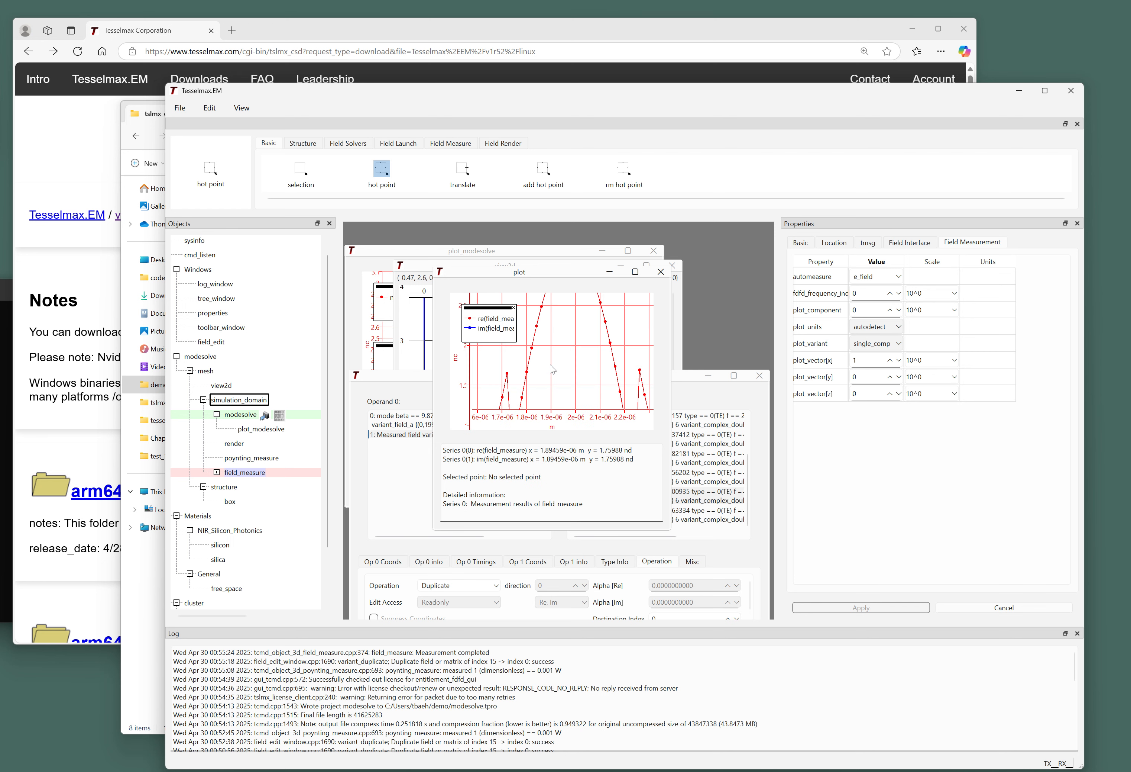
{"action": "scroll", "coordinate": [551, 368], "scroll_direction": "down", "scroll_amount": 4}
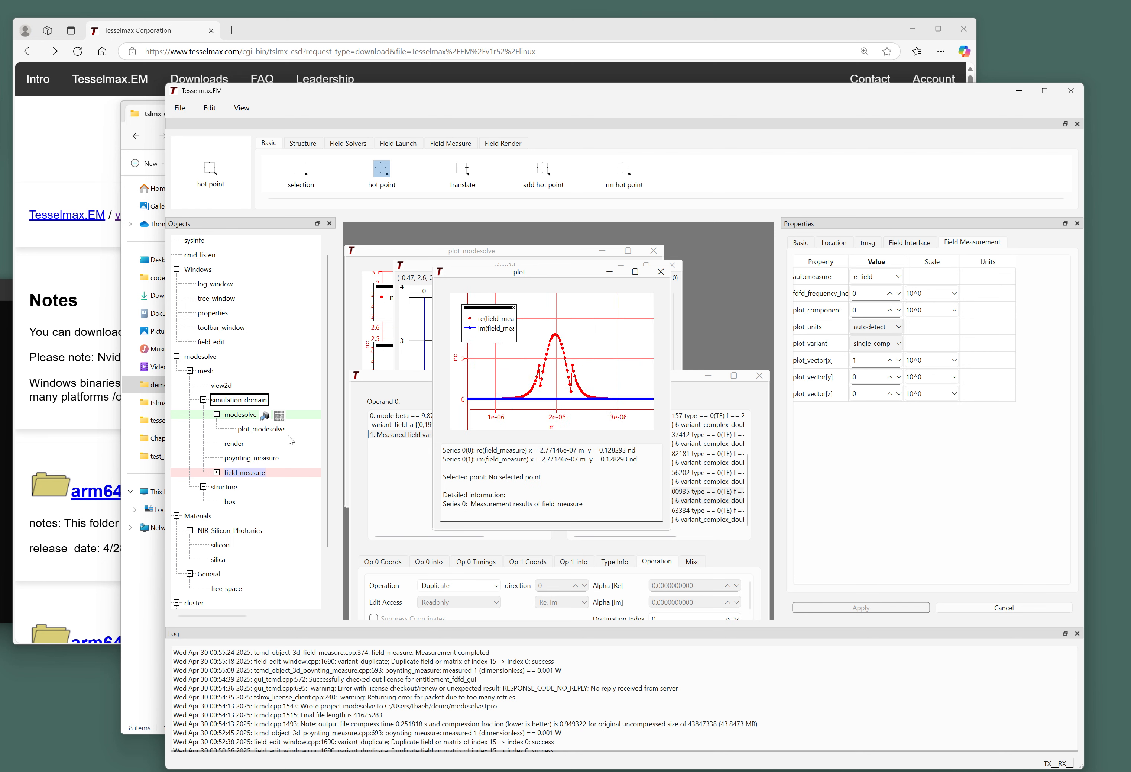
Open simulation_domain's Detailed Status, enlarge it, and read the SI field normalisation to 1 mW.
{"action": "left_click", "coordinate": [242, 399]}
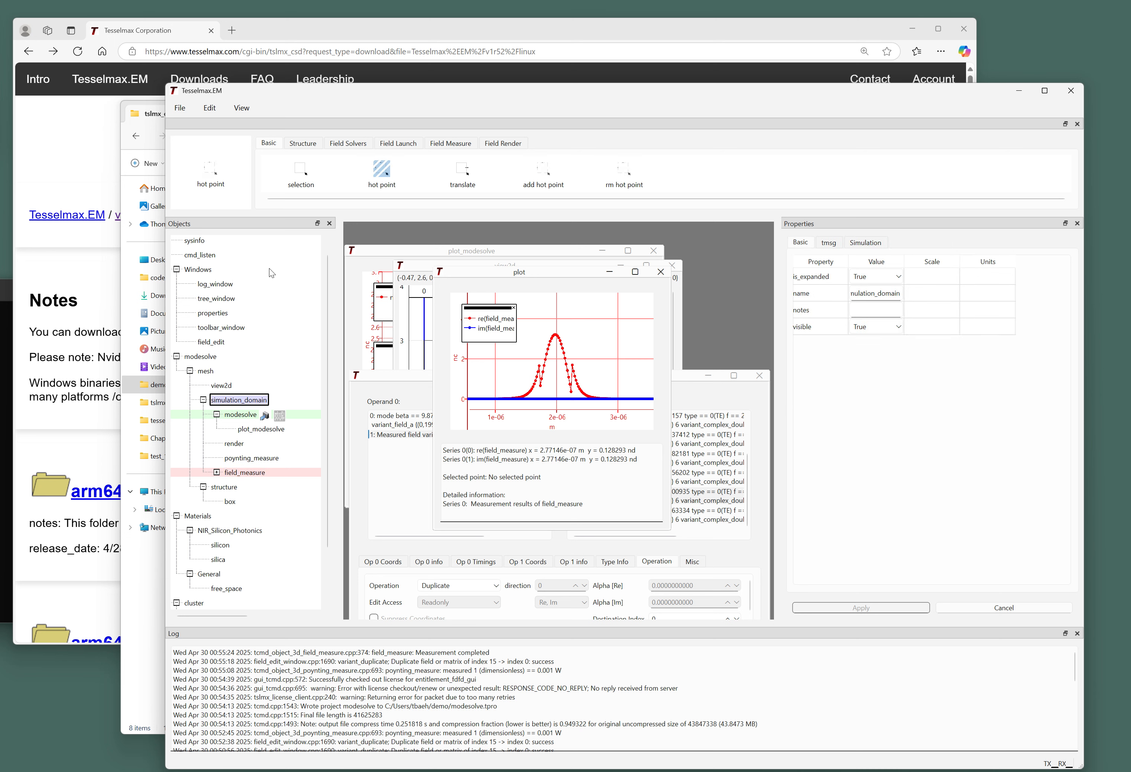
{"action": "left_click", "coordinate": [242, 108]}
{"action": "left_click", "coordinate": [274, 183]}
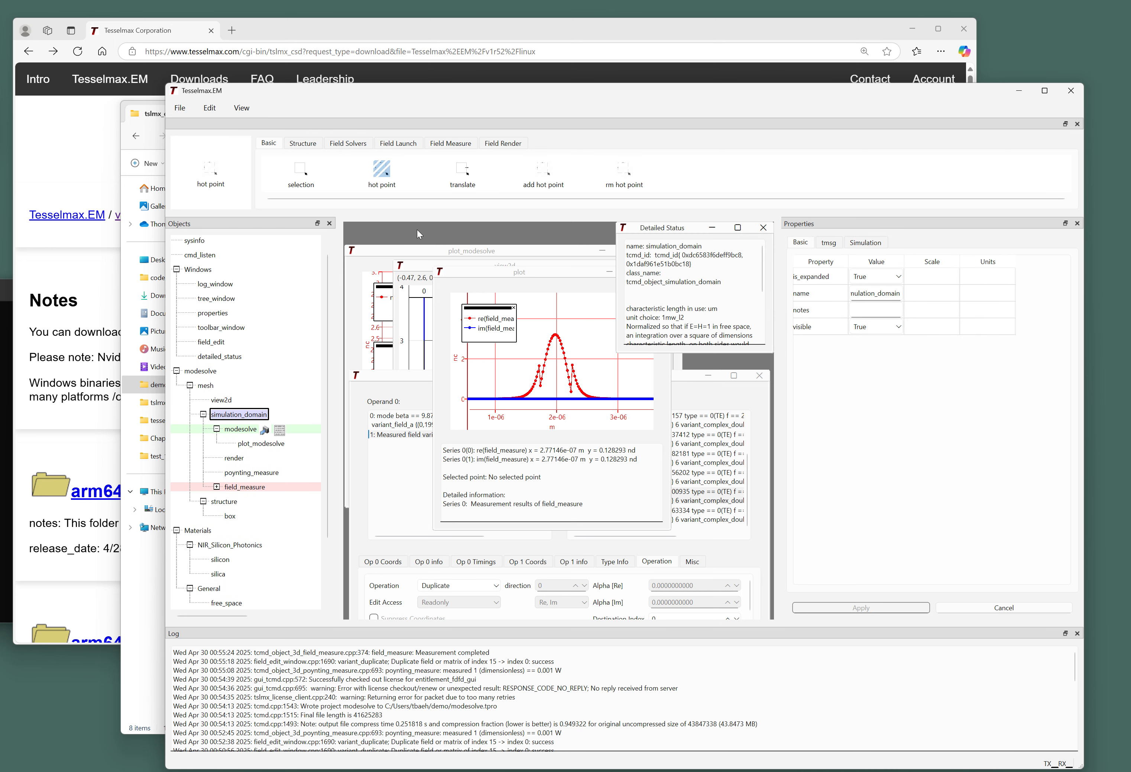
{"action": "left_click_drag", "start_coordinate": [675, 228], "coordinate": [483, 262]}
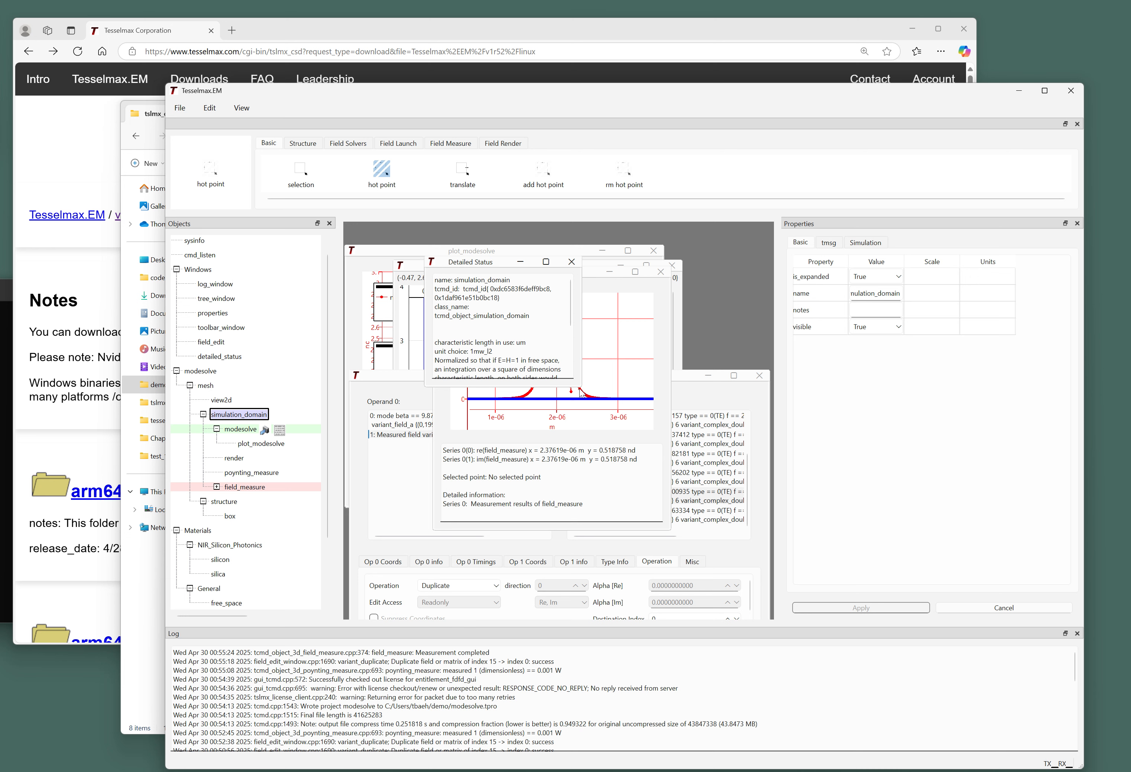
{"action": "left_click_drag", "start_coordinate": [580, 392], "coordinate": [702, 533]}
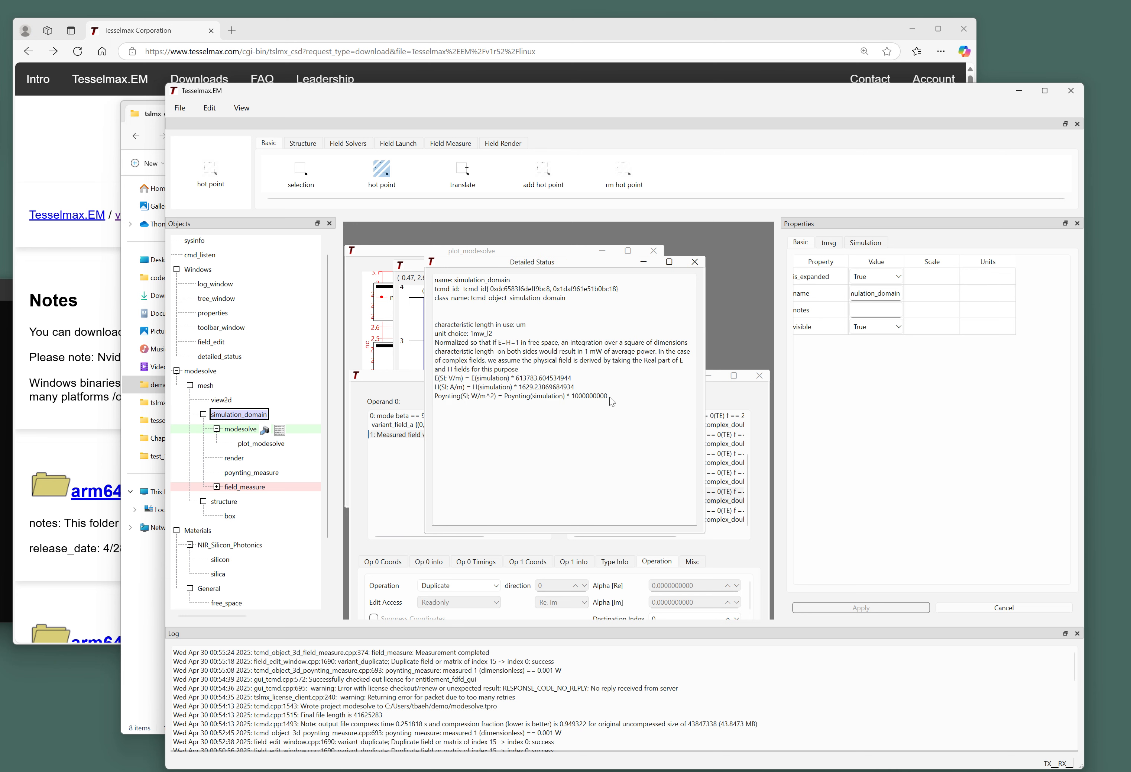
{"action": "left_click_drag", "start_coordinate": [618, 392], "coordinate": [439, 369]}
{"action": "left_click", "coordinate": [592, 380]}
Close Detailed Status and raise the plot_modesolve neff(TE0) versus wavelength window.
{"action": "left_click", "coordinate": [697, 261]}
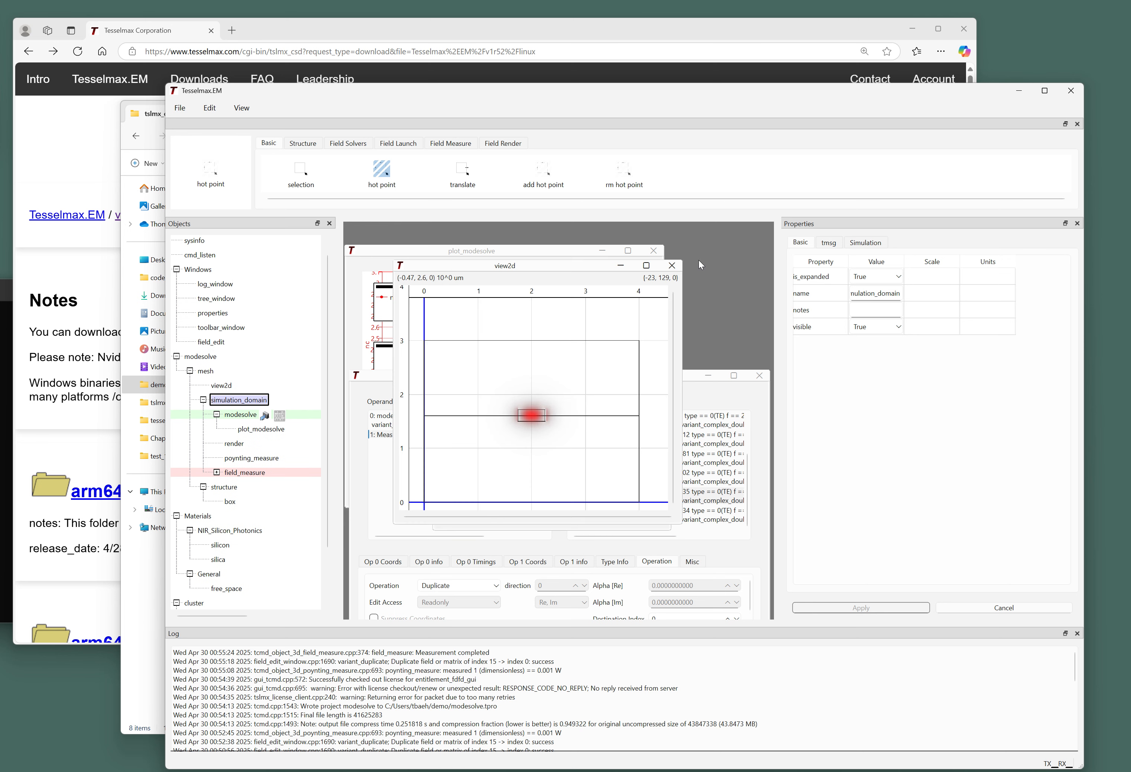
{"action": "left_click", "coordinate": [690, 380]}
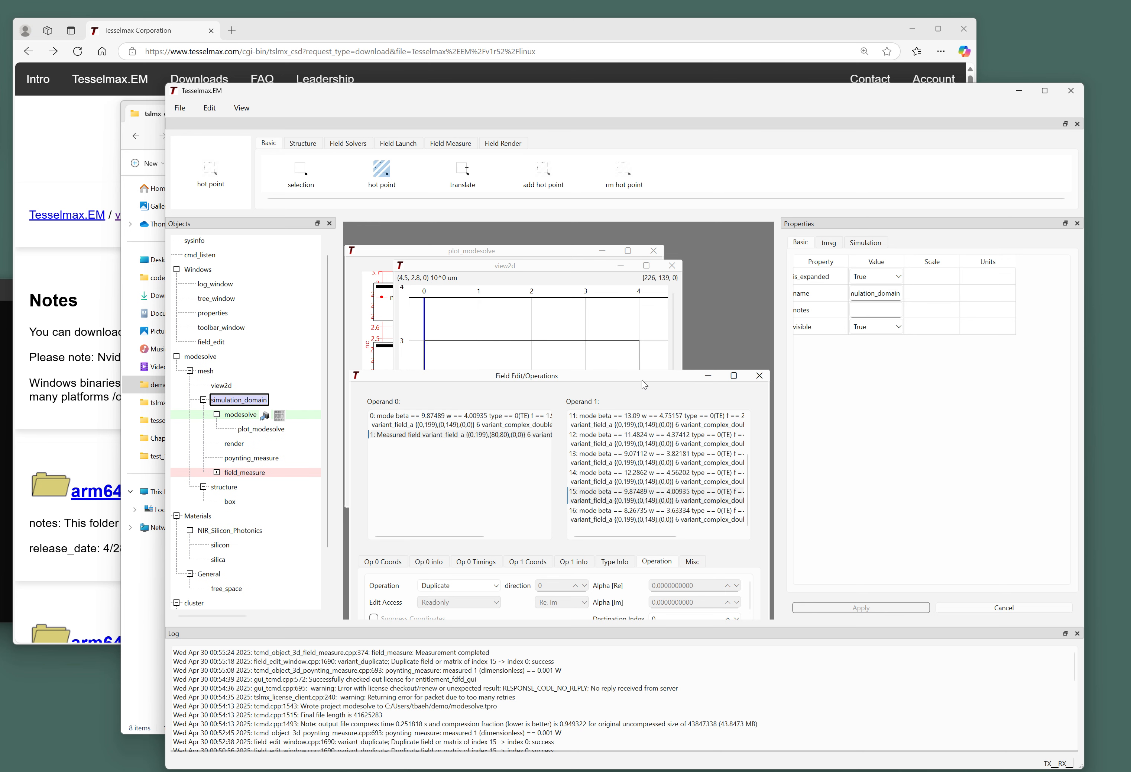
{"action": "left_click_drag", "start_coordinate": [628, 369], "coordinate": [651, 336]}
{"action": "left_click", "coordinate": [581, 266]}
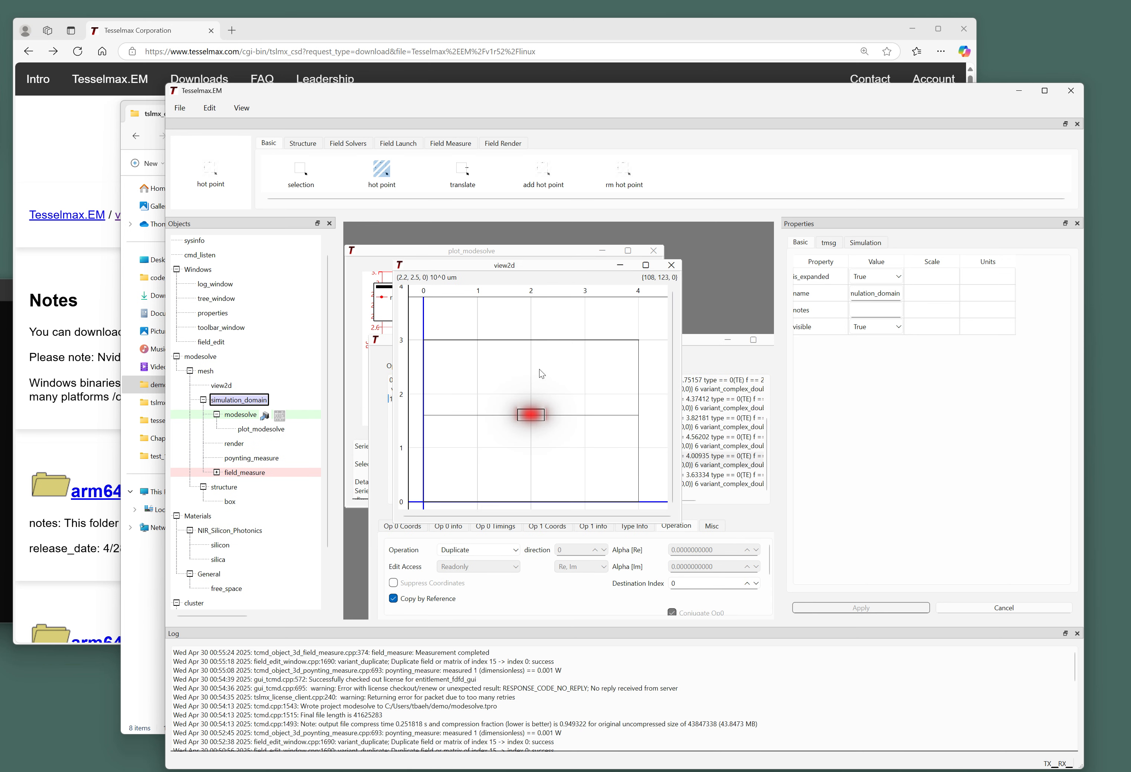
{"action": "left_click", "coordinate": [483, 252]}
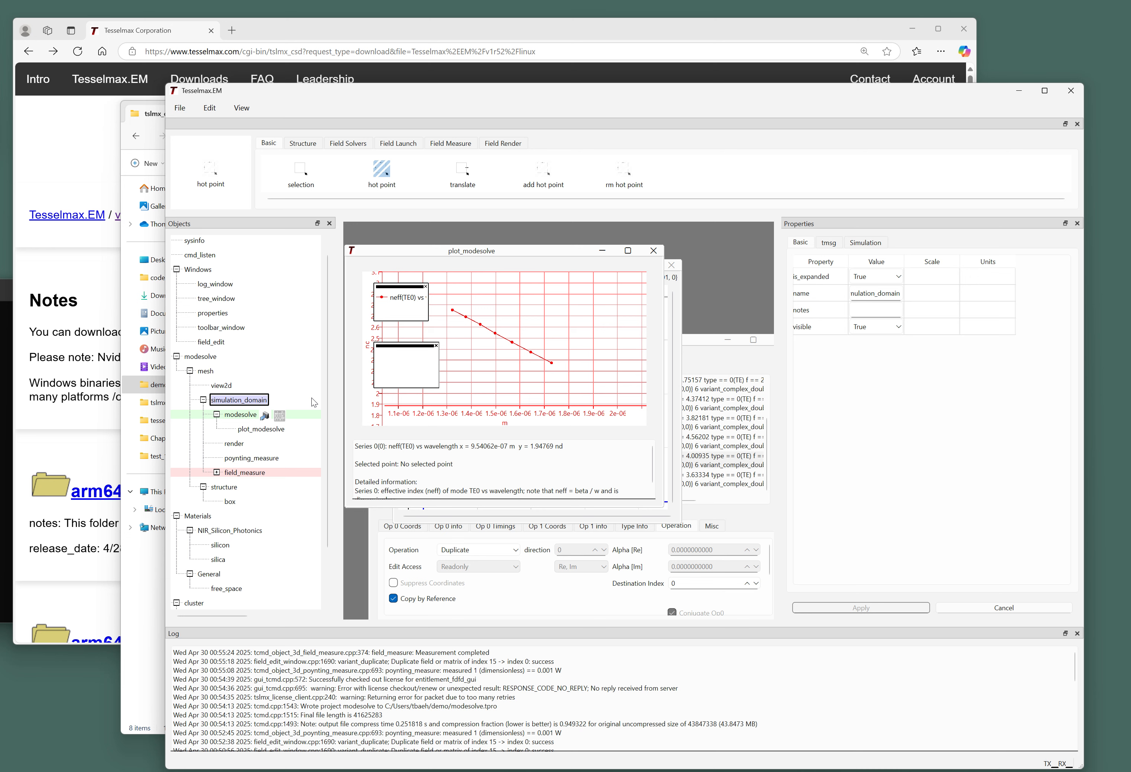
Save the modesolve project to modesolve.tpro with File > Save Project.
{"action": "scroll", "coordinate": [300, 383], "scroll_direction": "down", "scroll_amount": 2}
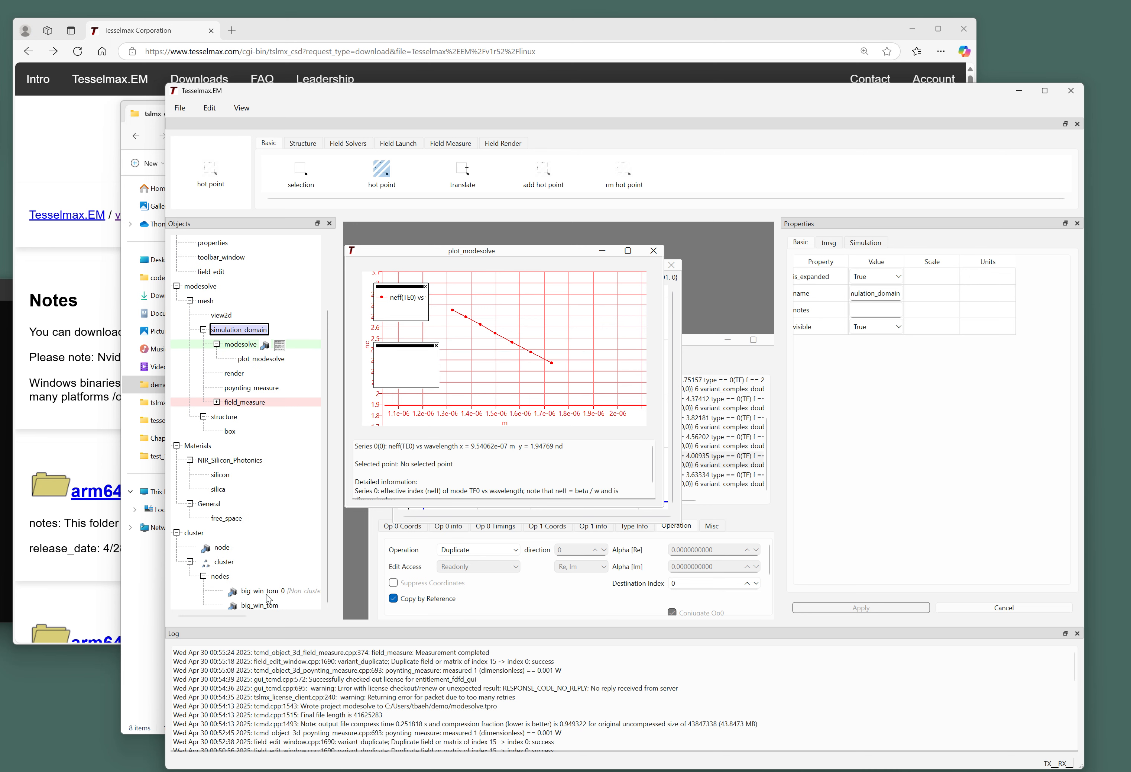
{"action": "scroll", "coordinate": [279, 487], "scroll_direction": "up", "scroll_amount": 2}
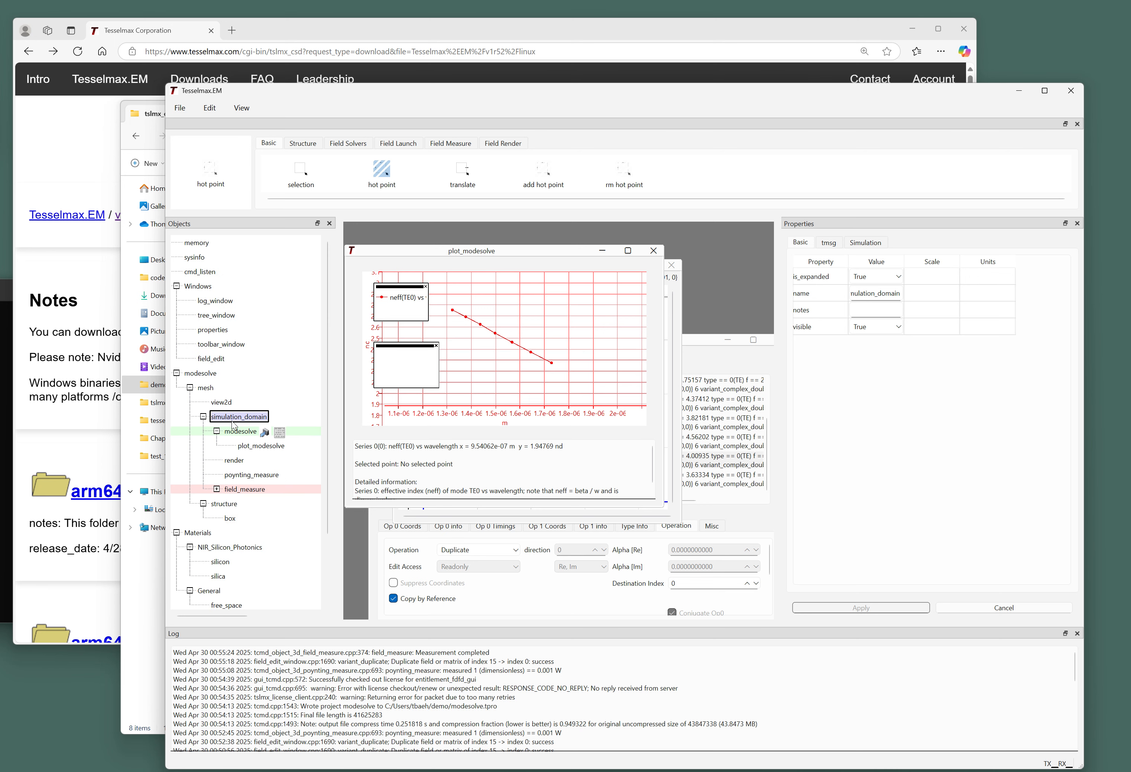
{"action": "left_click", "coordinate": [208, 372]}
{"action": "left_click", "coordinate": [183, 109]}
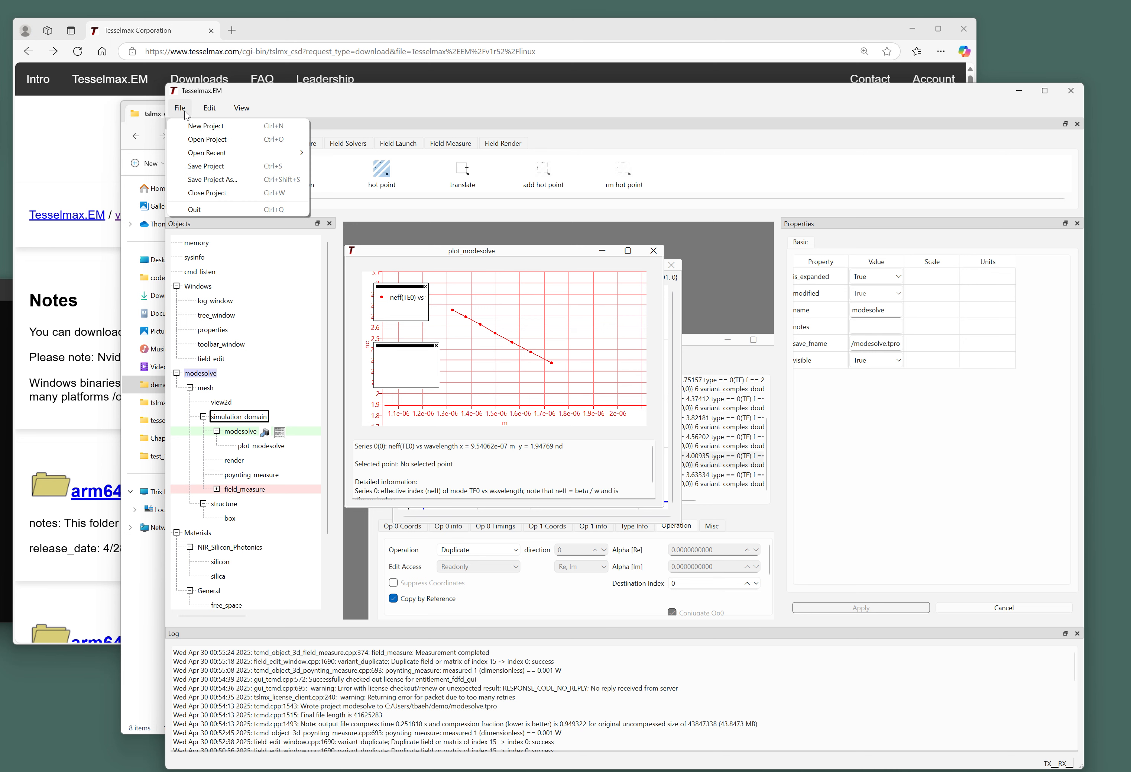
{"action": "left_click", "coordinate": [207, 166]}
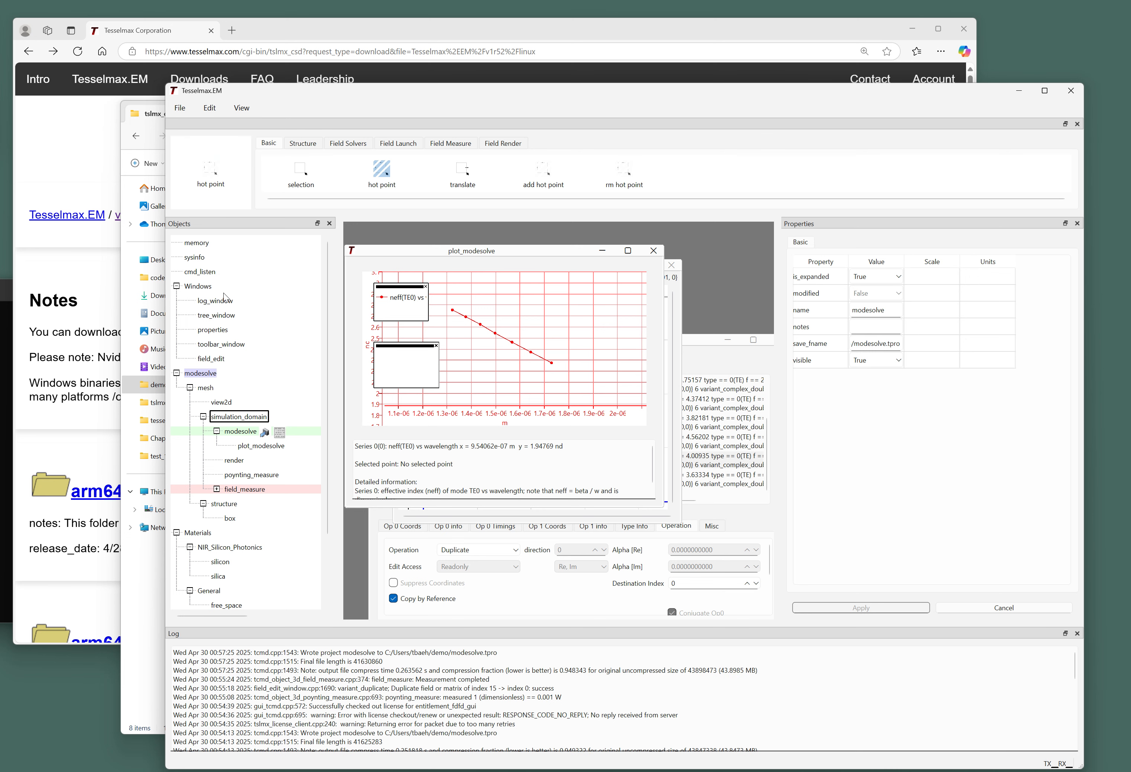